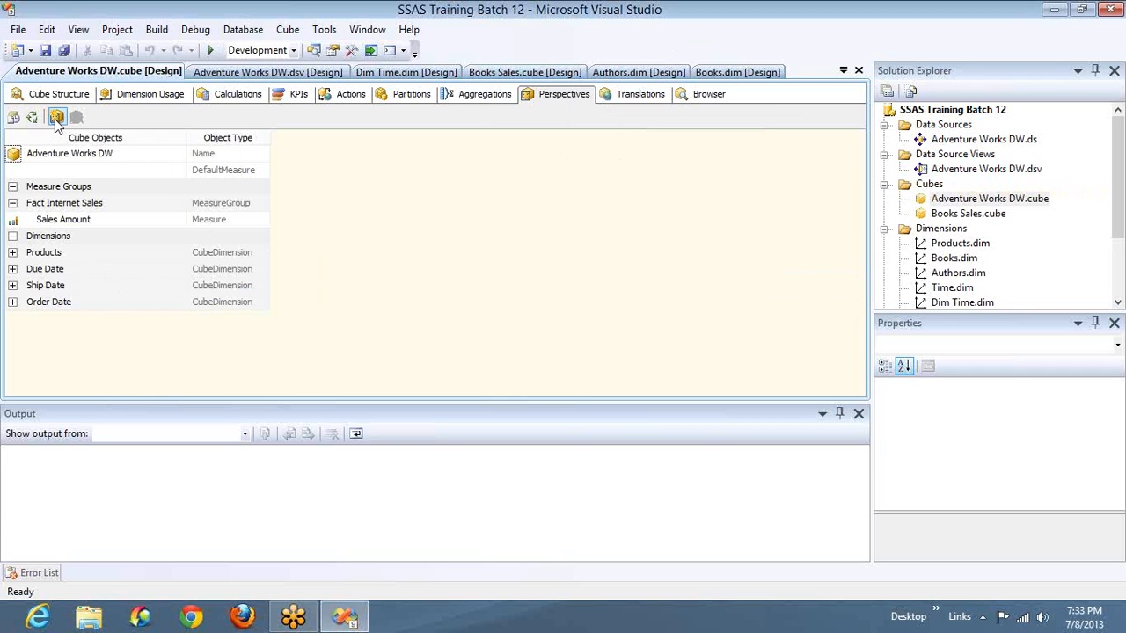
# - Add a new perspective named "Client 1" to the Adventure Works DW cube
pyautogui.click(55, 118)
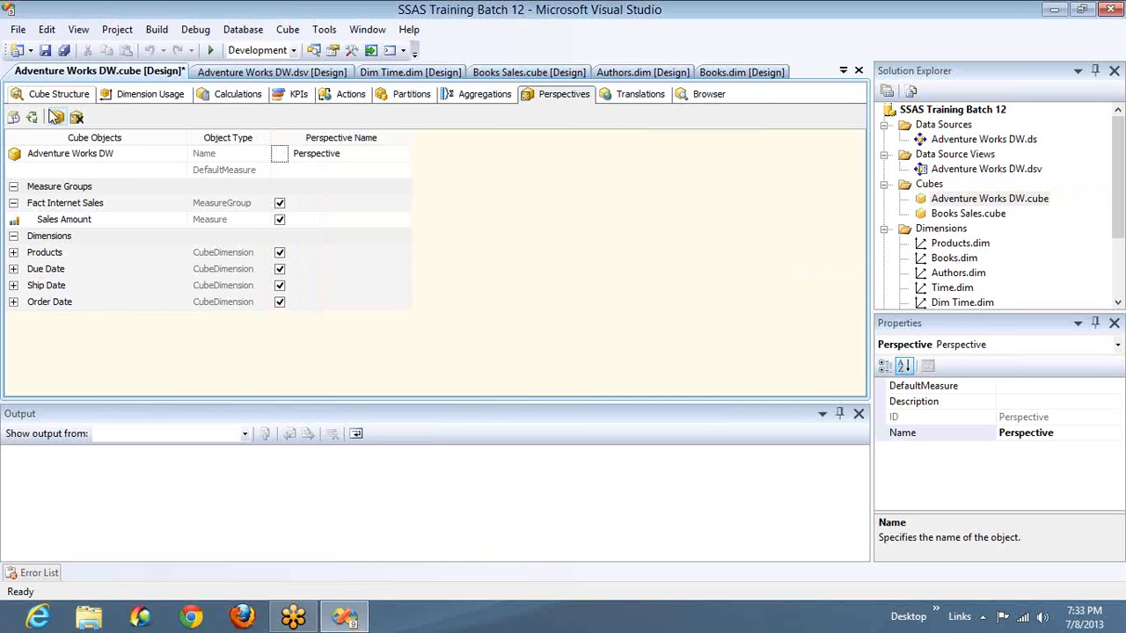
pyautogui.click(350, 157)
pyautogui.doubleClick(350, 156)
pyautogui.write('Cli')
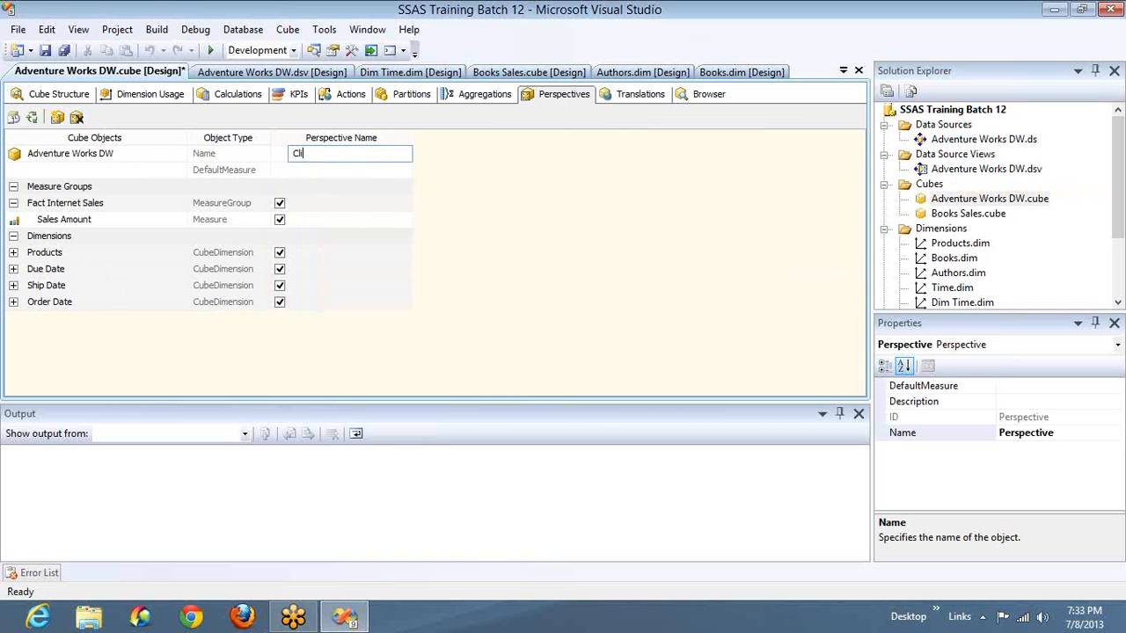
pyautogui.write('ent 1')
pyautogui.click(403, 207)
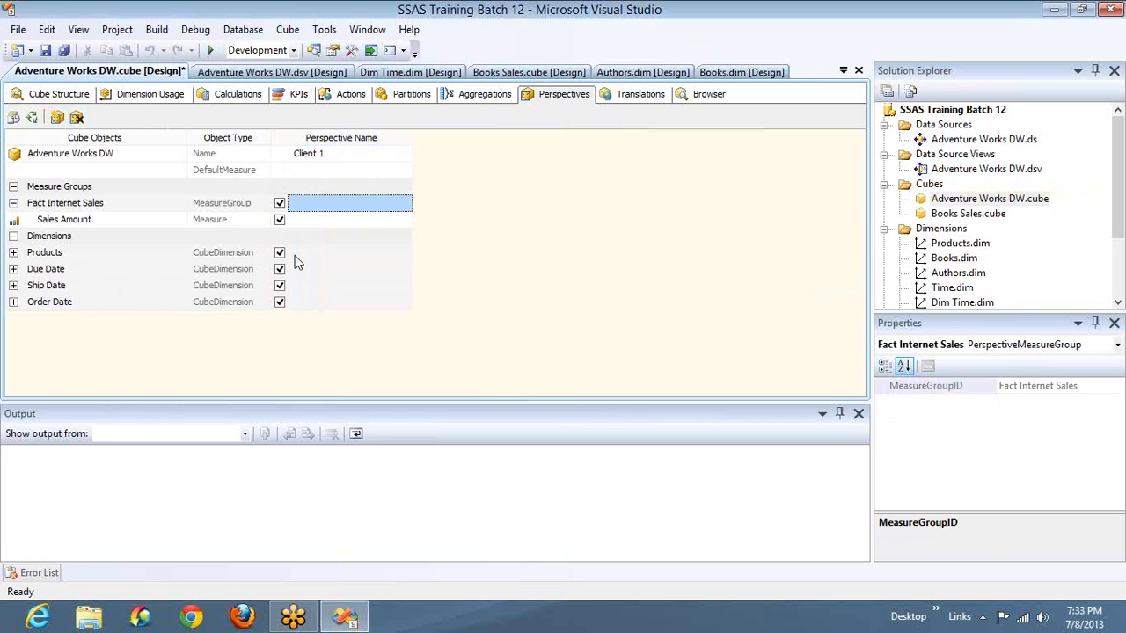
pyautogui.click(280, 204)
pyautogui.click(280, 204)
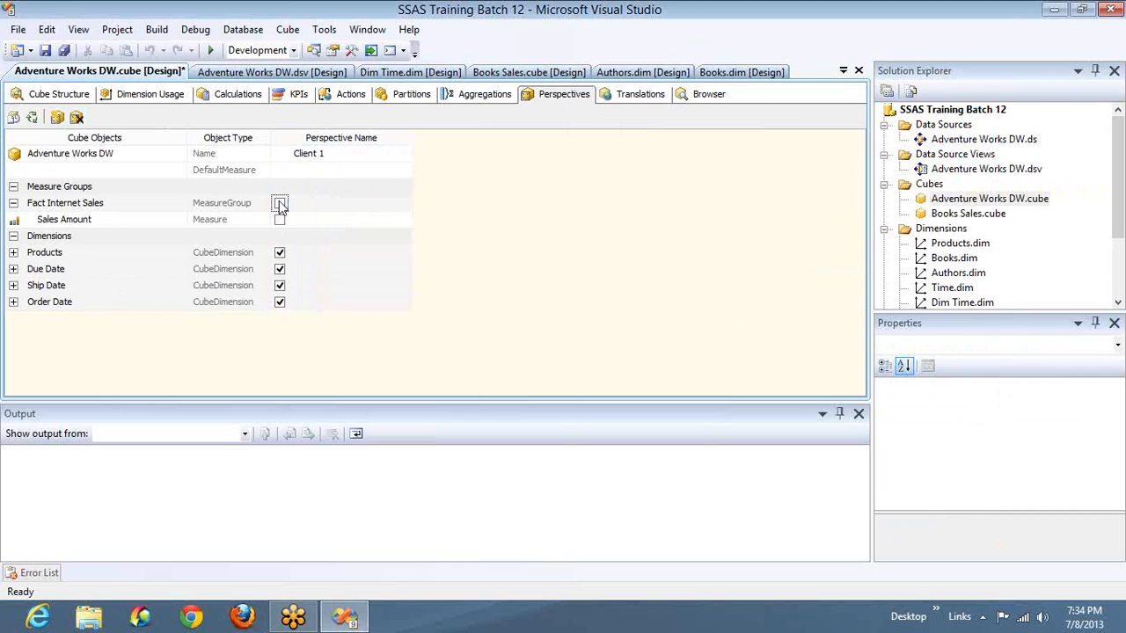
pyautogui.click(280, 204)
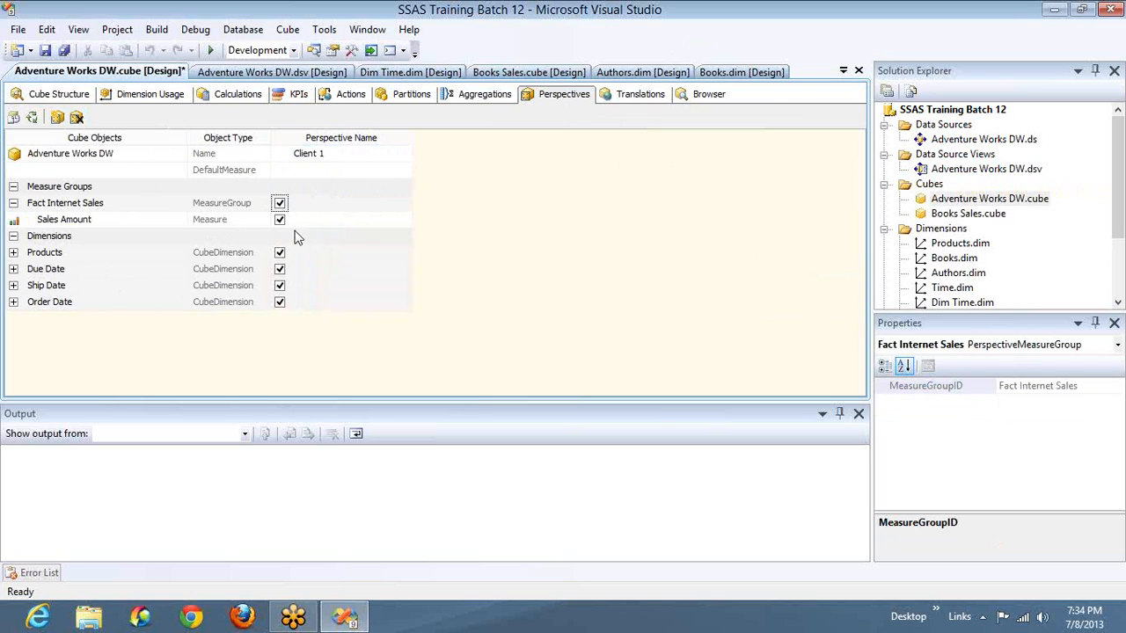
# - Exclude the Due Date, Ship Date and Order Date dimensions and the Products attributes Product Subcategory Key and Product Key from Client 1
pyautogui.click(279, 270)
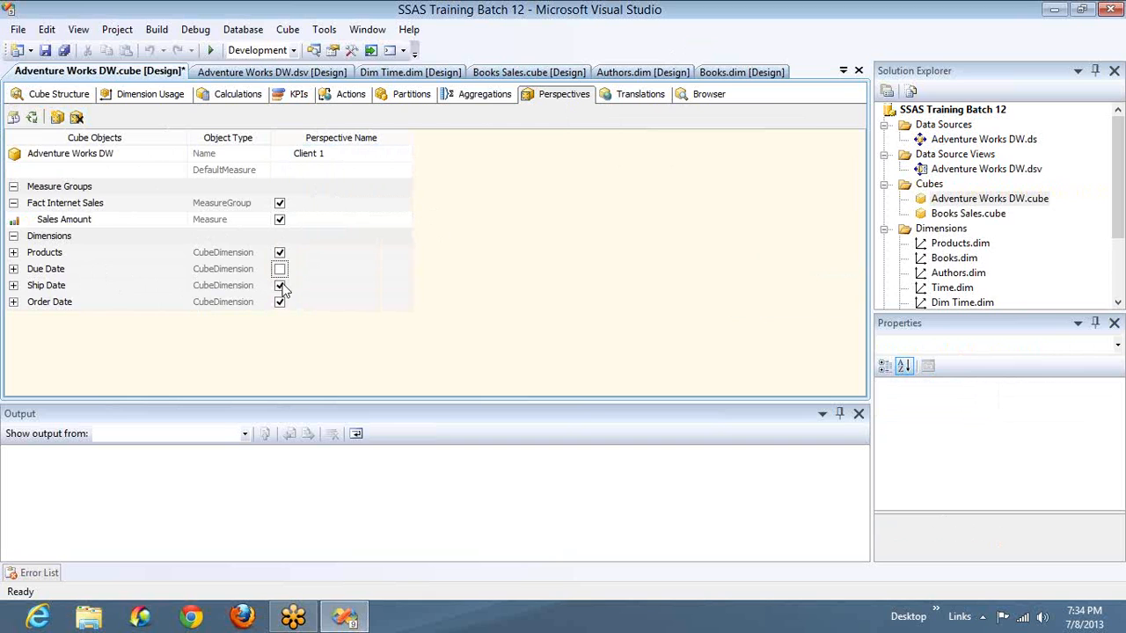
pyautogui.click(280, 286)
pyautogui.click(282, 303)
pyautogui.click(14, 253)
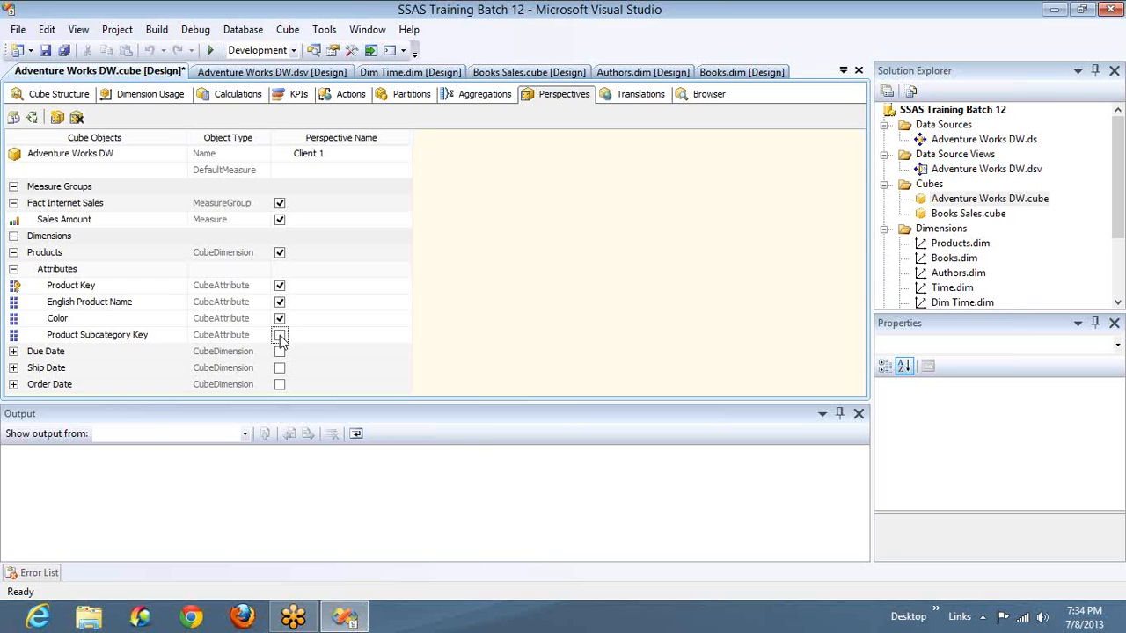
pyautogui.click(280, 335)
pyautogui.click(280, 286)
# - Build and deploy the project with the Client 1 perspective, and dismiss the cube processing dialog without running it
pyautogui.click(33, 119)
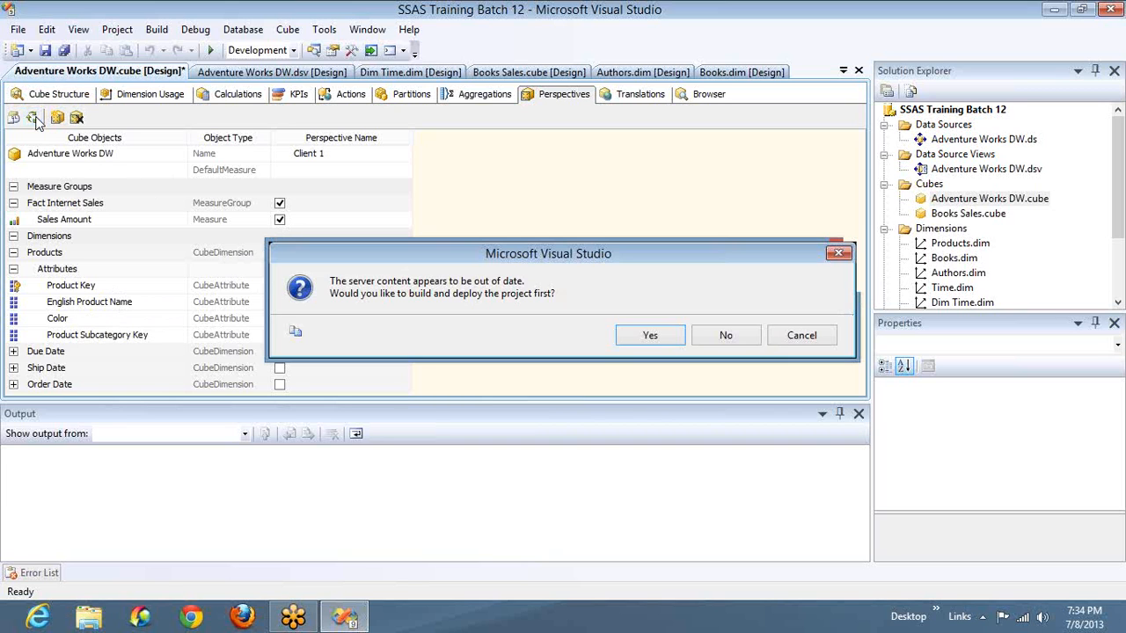
pyautogui.press('Return')
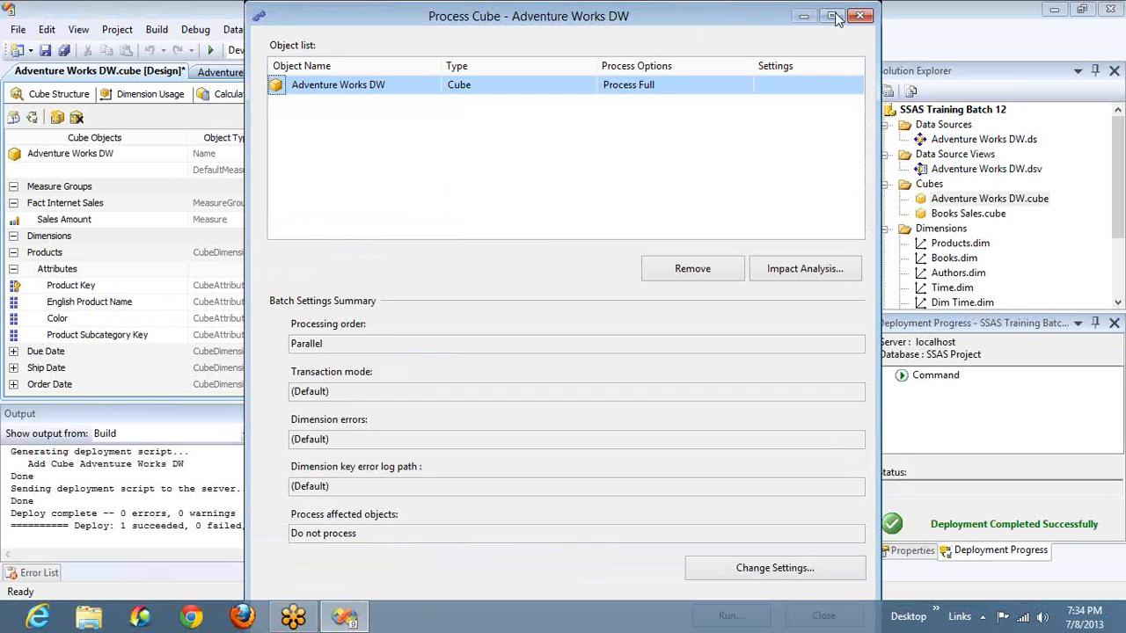
pyautogui.click(853, 17)
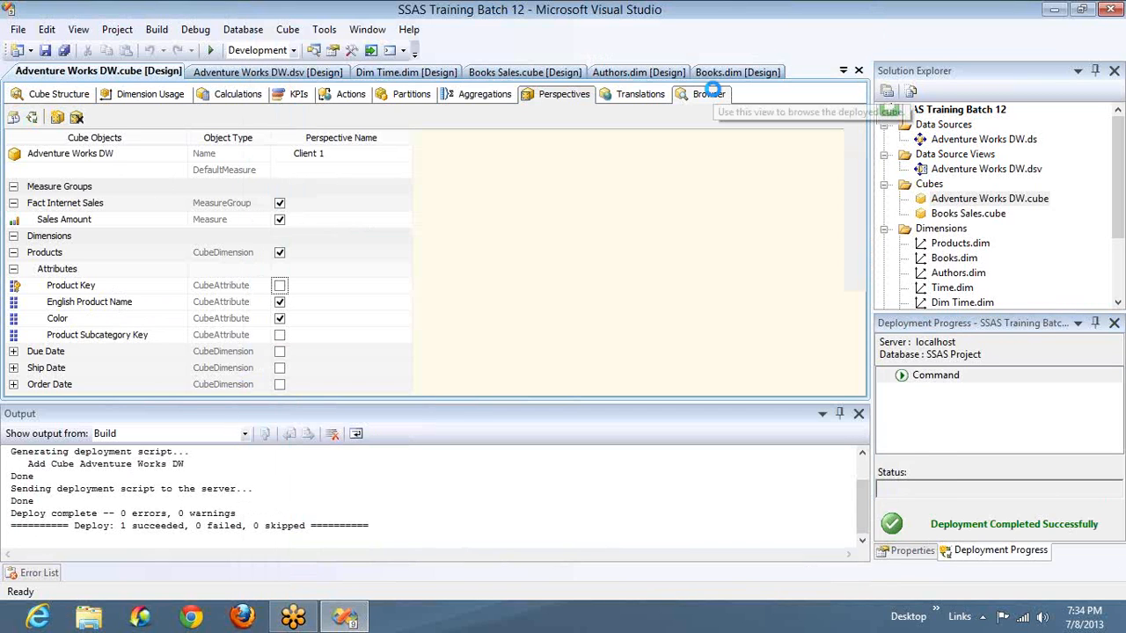
# - Close the Output window, check which perspectives the cube browser offers, and return to the Client 1 perspective definition
pyautogui.click(708, 93)
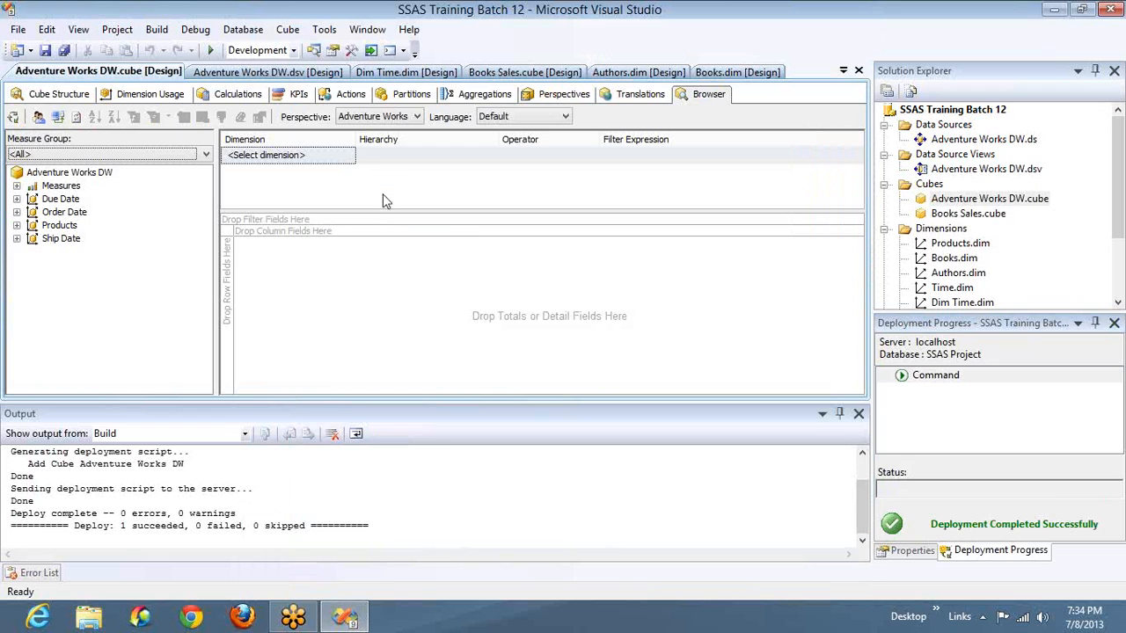
pyautogui.click(858, 413)
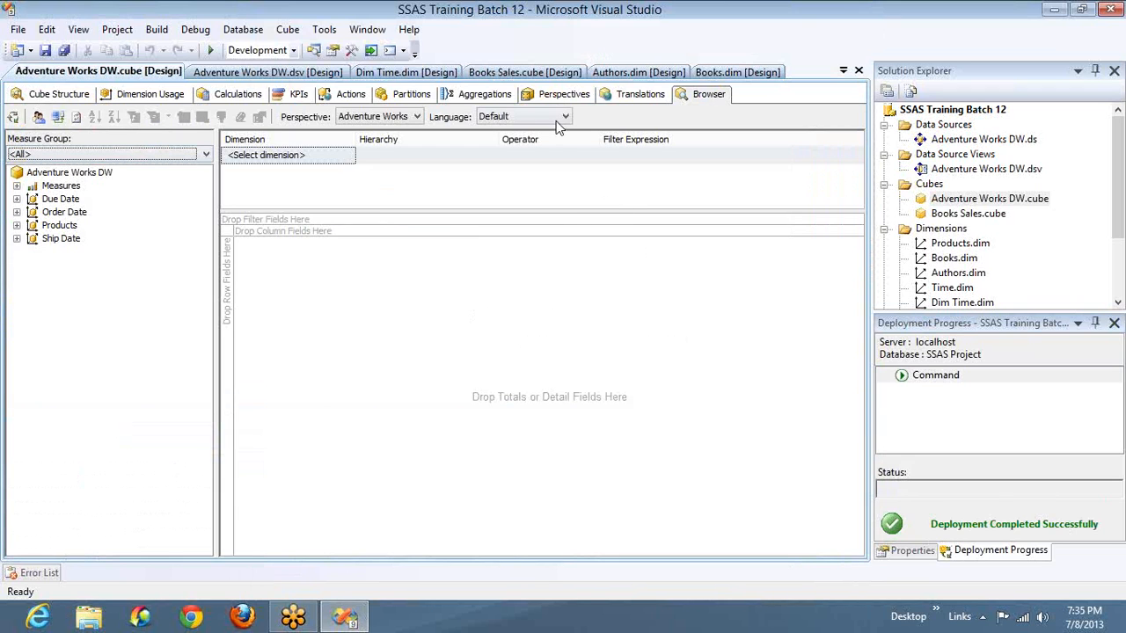
pyautogui.click(415, 118)
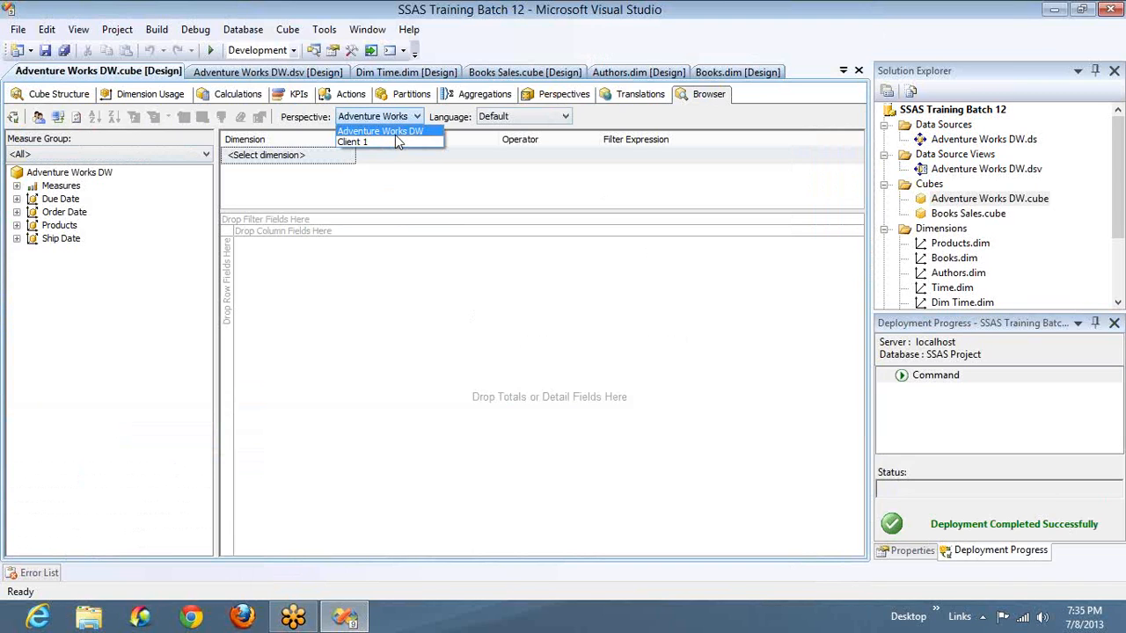
pyautogui.click(565, 101)
pyautogui.click(564, 101)
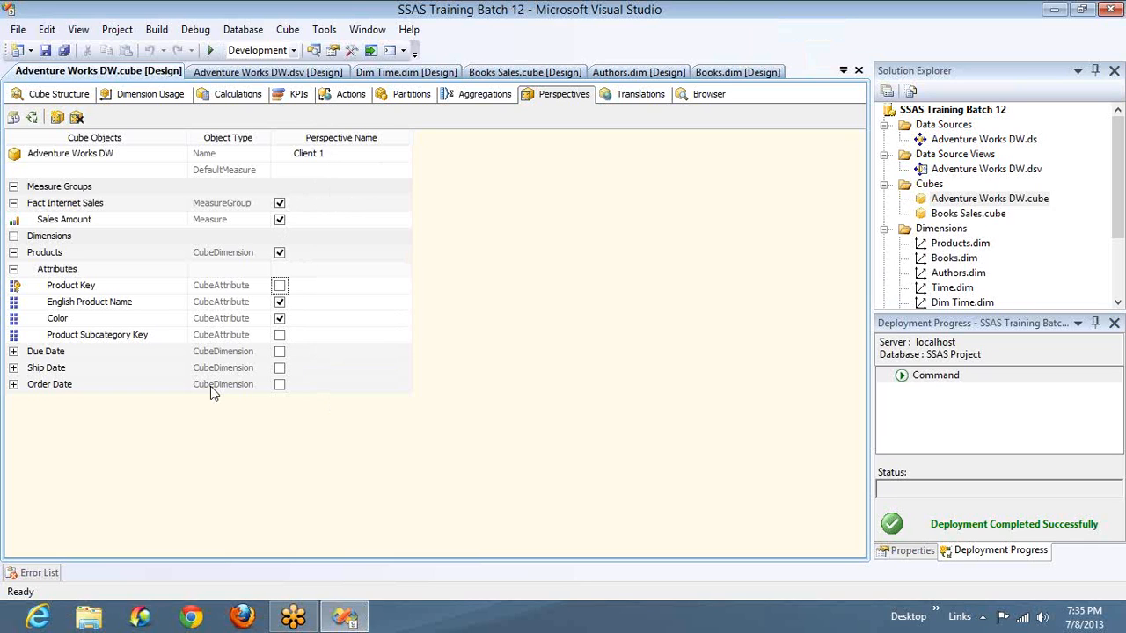
# - Browse the cube through the Client 1 perspective, expanding its Products dimension and Fact Internet Sales measures
pyautogui.click(709, 94)
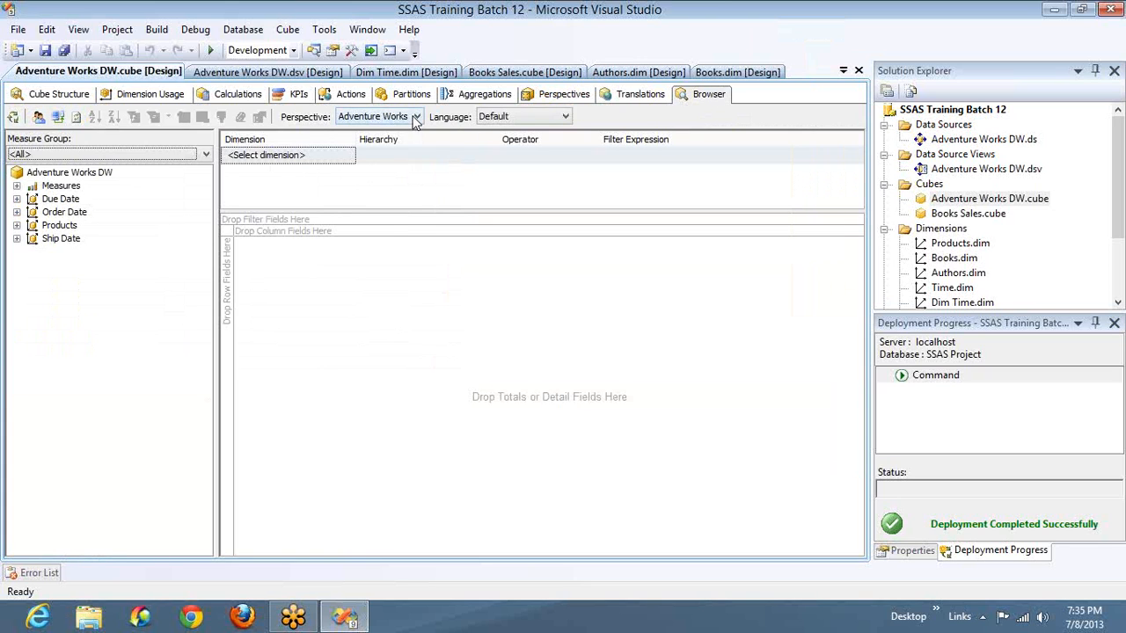
pyautogui.click(415, 118)
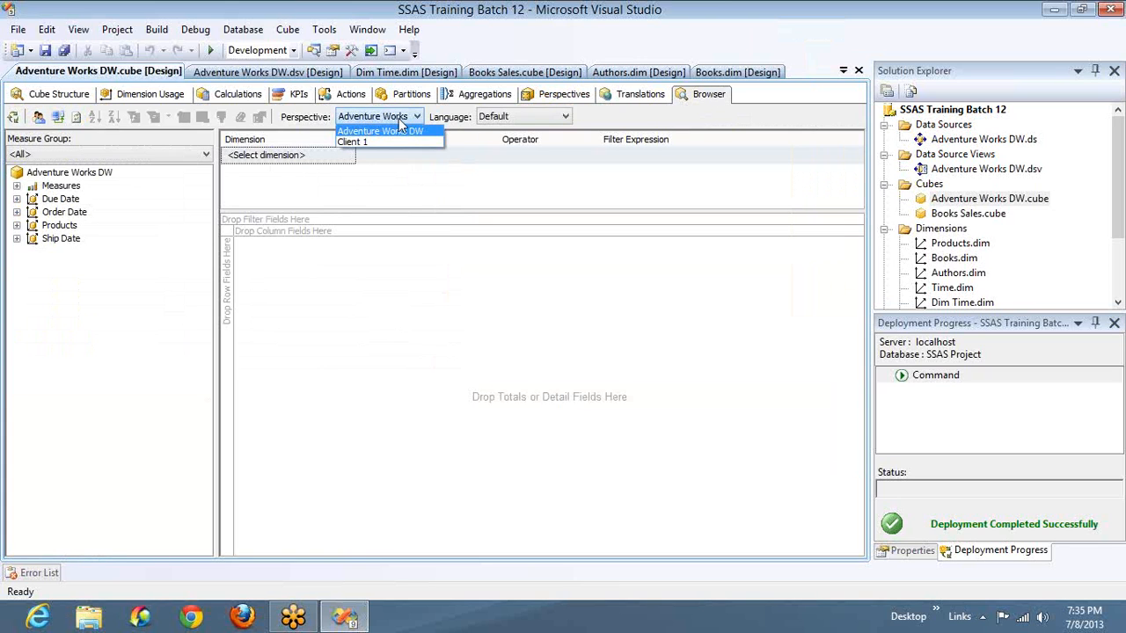
pyautogui.click(356, 143)
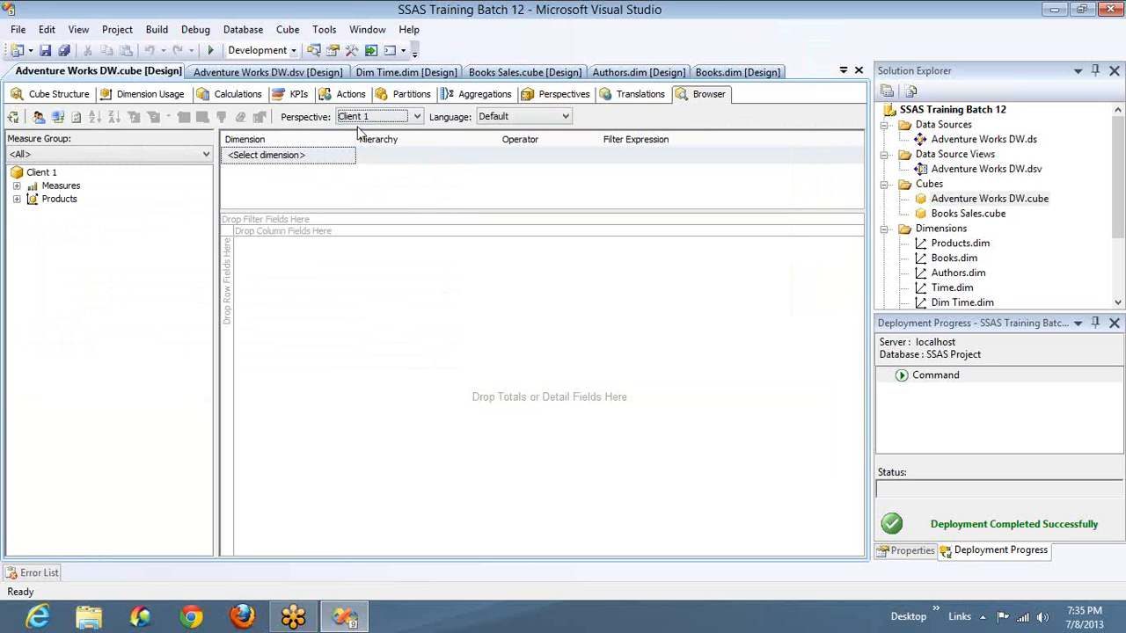
pyautogui.click(16, 199)
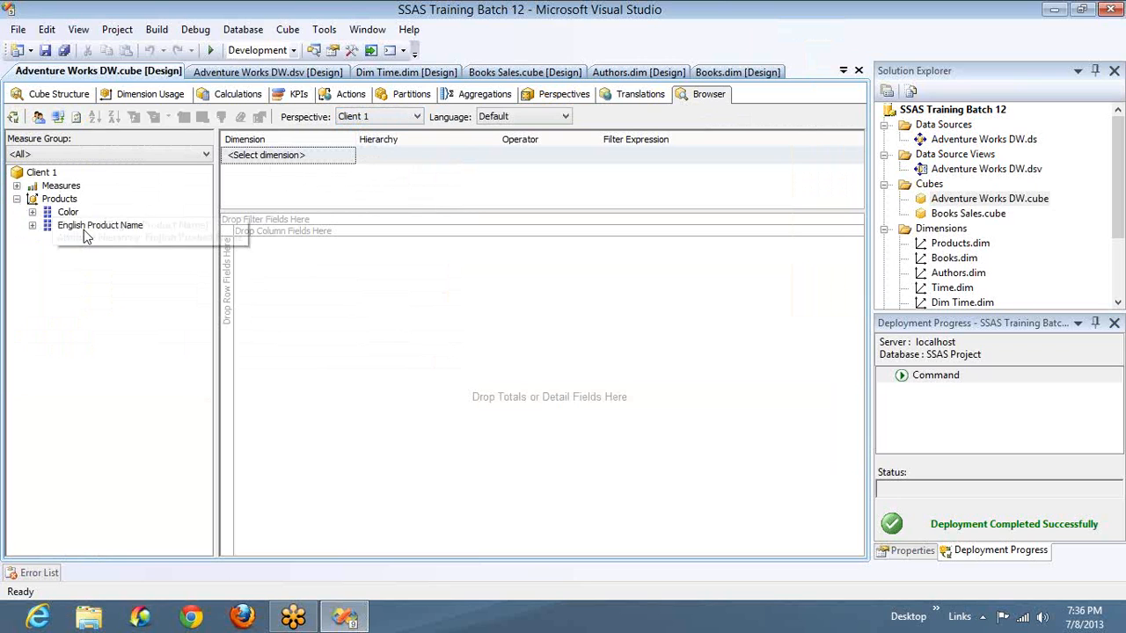
pyautogui.click(17, 186)
pyautogui.click(32, 199)
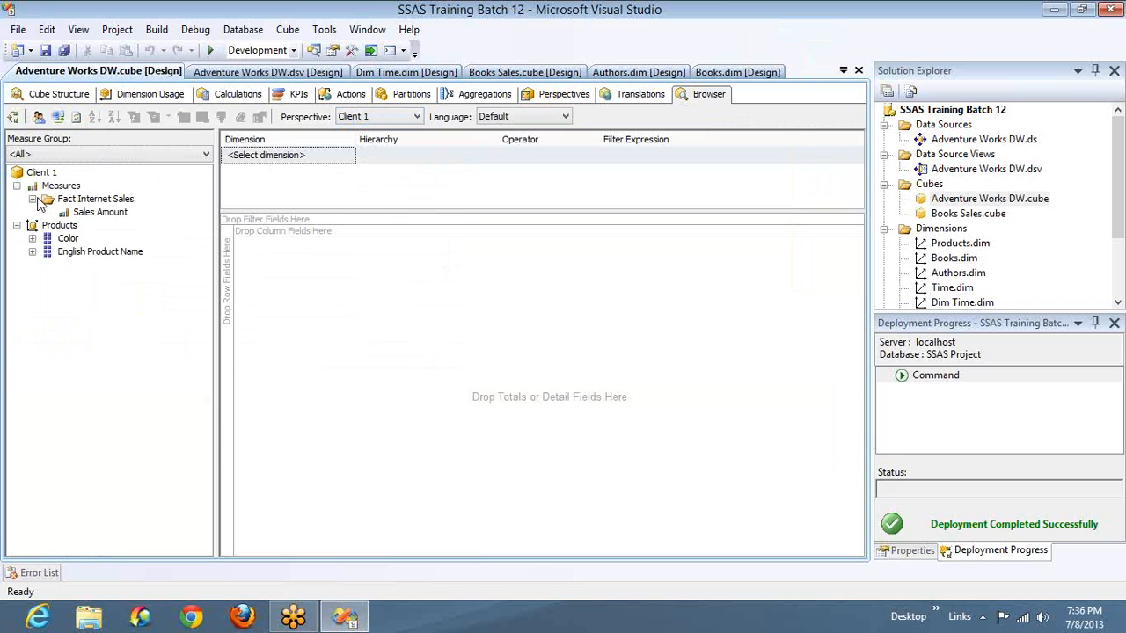
# - Return to the perspective definitions and add a second perspective named "Client 2"
pyautogui.click(552, 93)
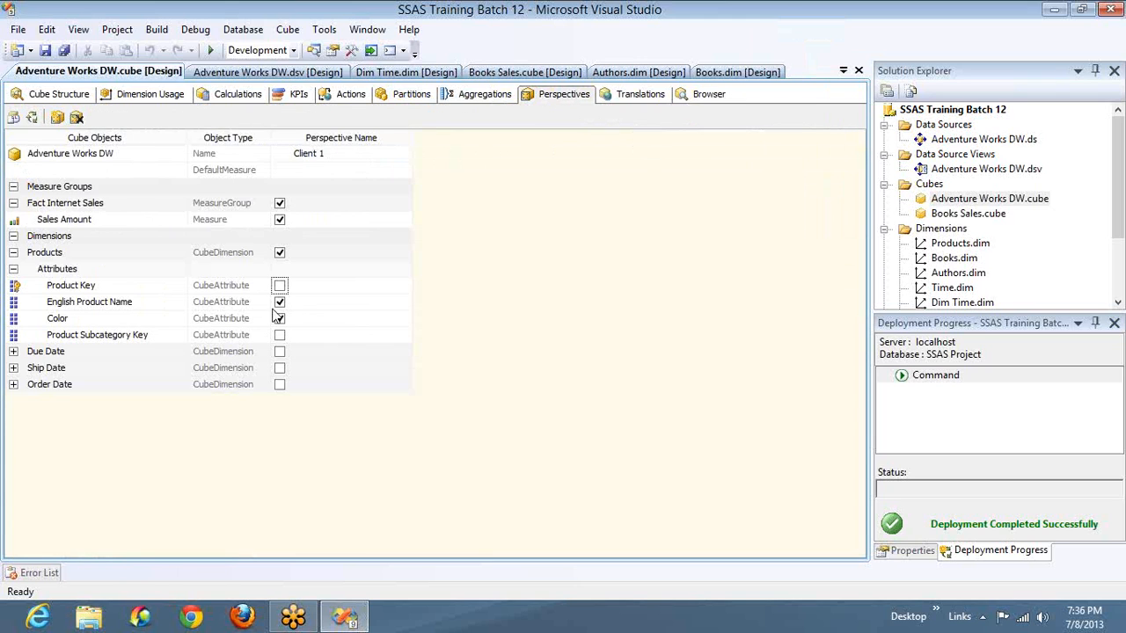
pyautogui.click(279, 302)
pyautogui.click(57, 118)
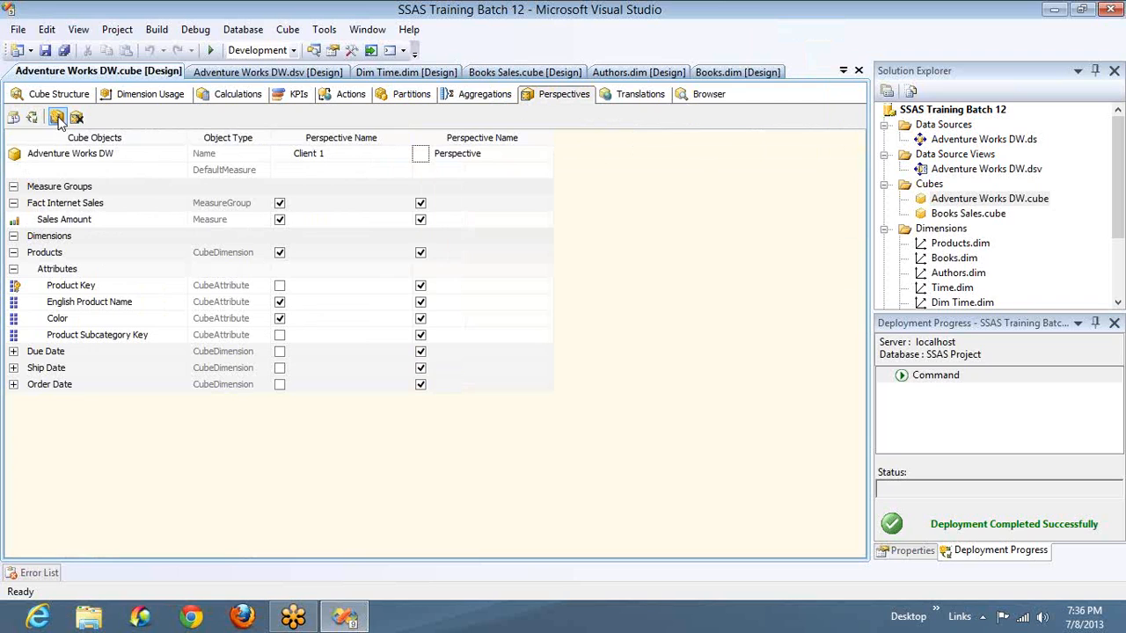
pyautogui.click(497, 156)
pyautogui.doubleClick(497, 156)
pyautogui.write('Client 2')
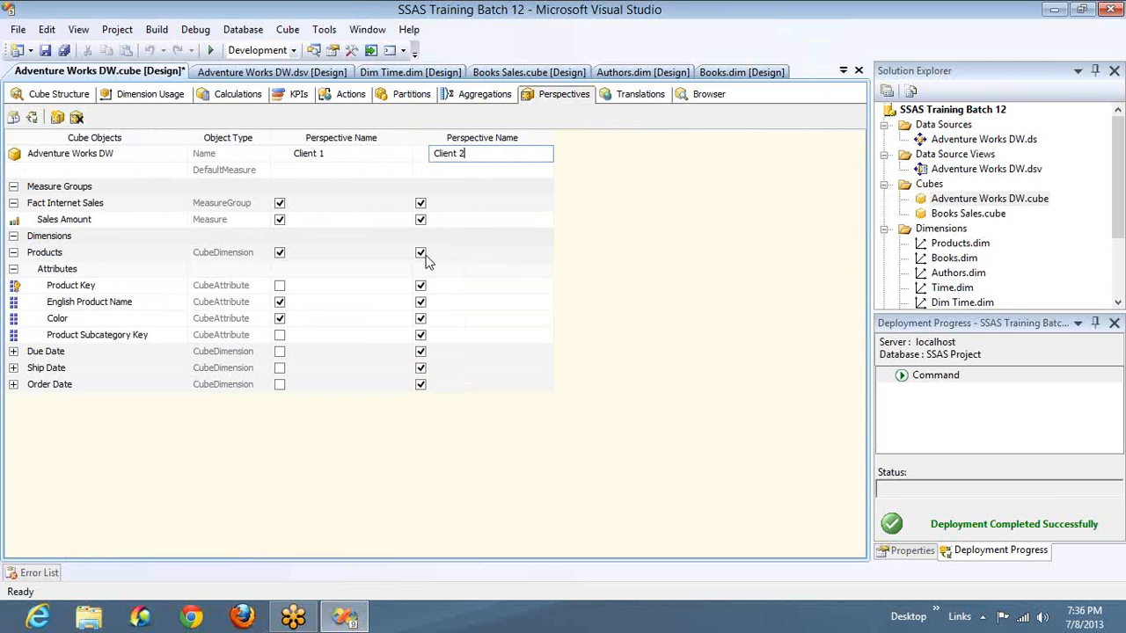
# - Exclude the Products dimension from Client 2, and clear Due Date before including only its Hierarchy
pyautogui.click(13, 269)
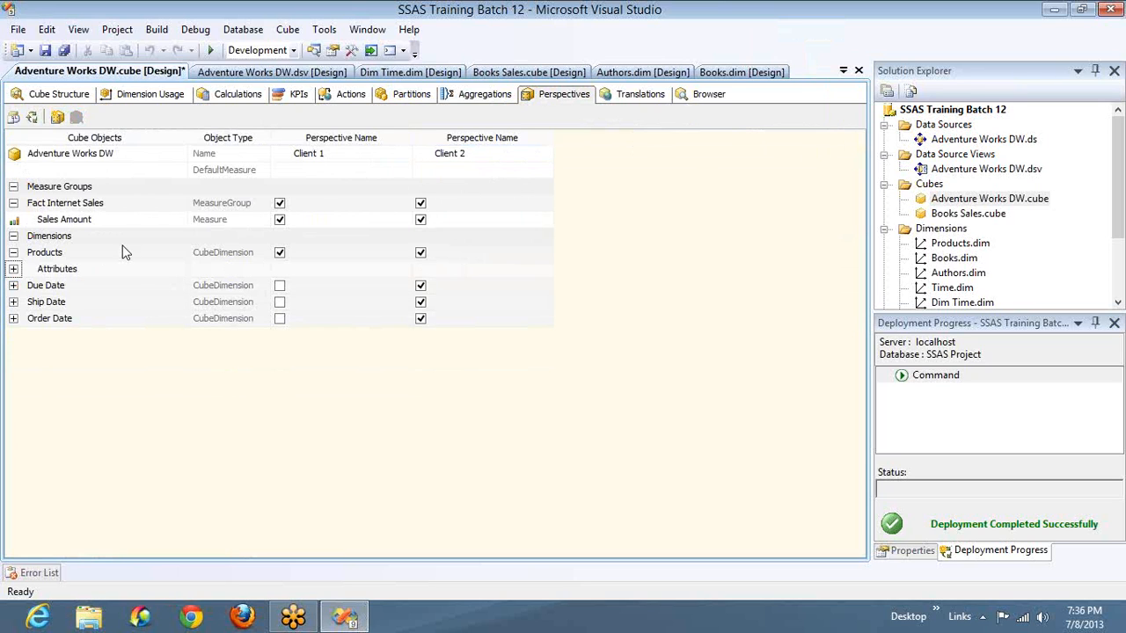
pyautogui.click(420, 254)
pyautogui.click(13, 286)
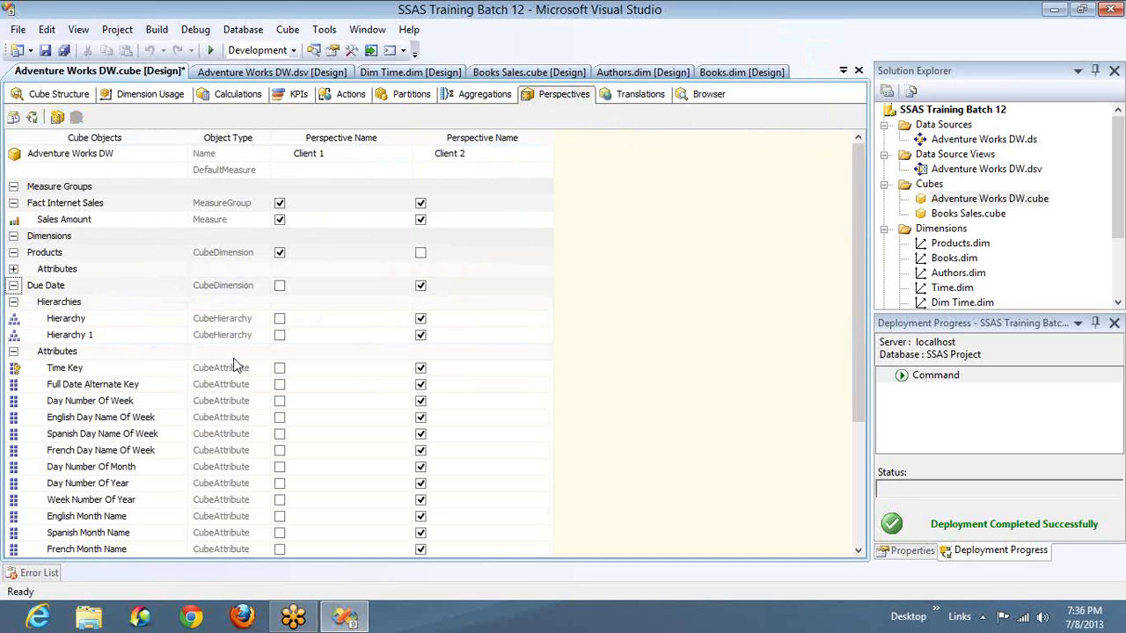
pyautogui.click(421, 288)
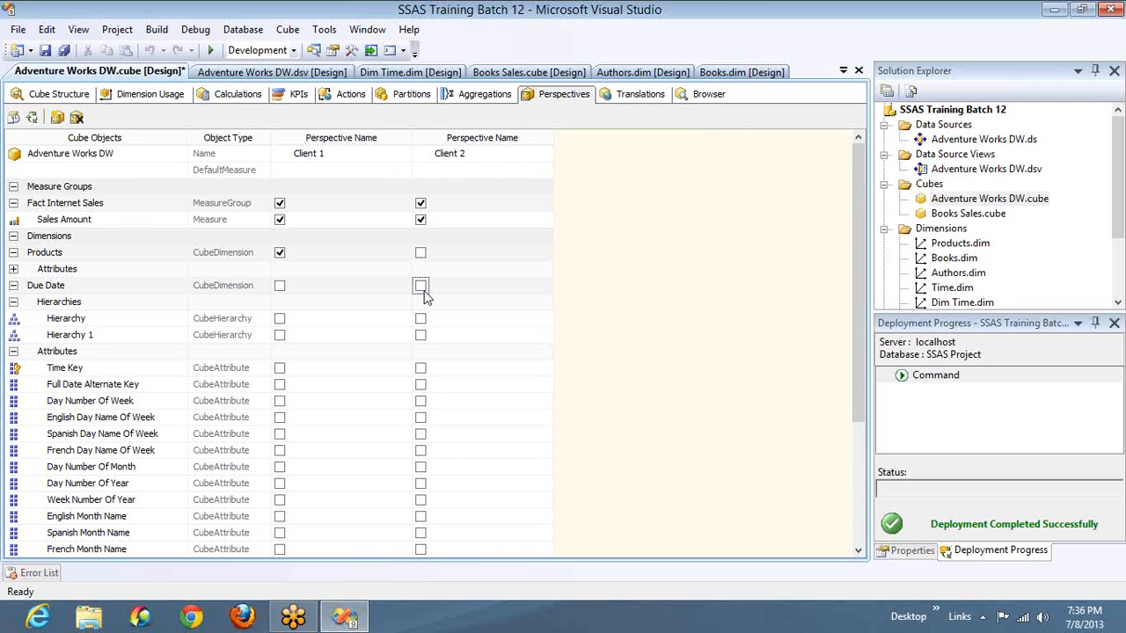
pyautogui.click(421, 321)
pyautogui.click(13, 302)
pyautogui.click(13, 318)
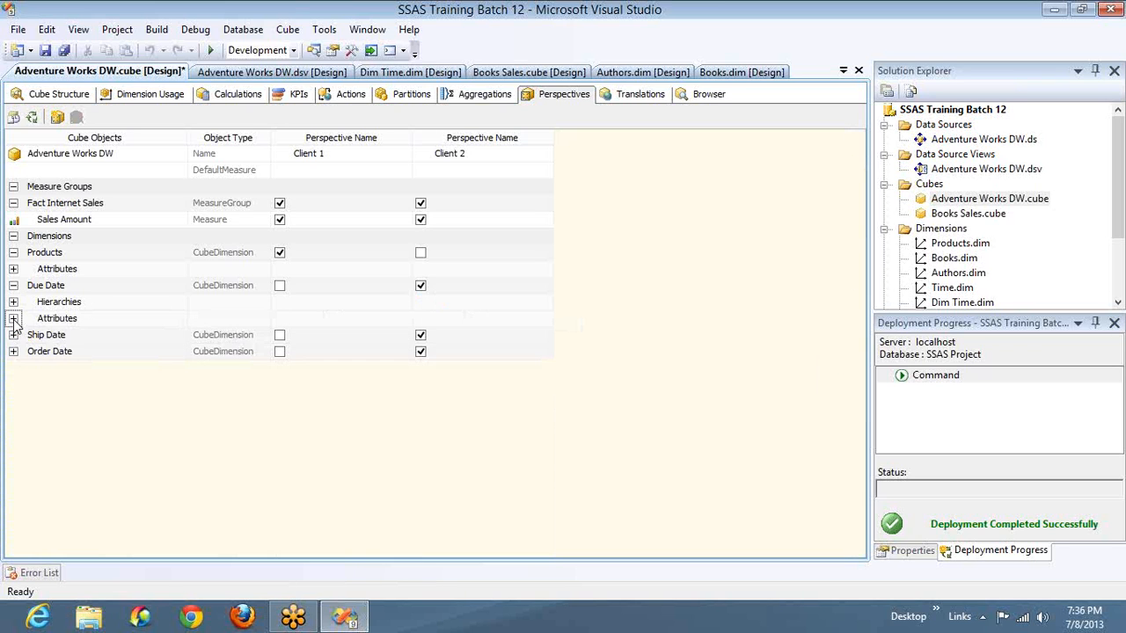
# - Clear the Ship Date dimension in Client 2 and include only its Hierarchy 1
pyautogui.click(13, 335)
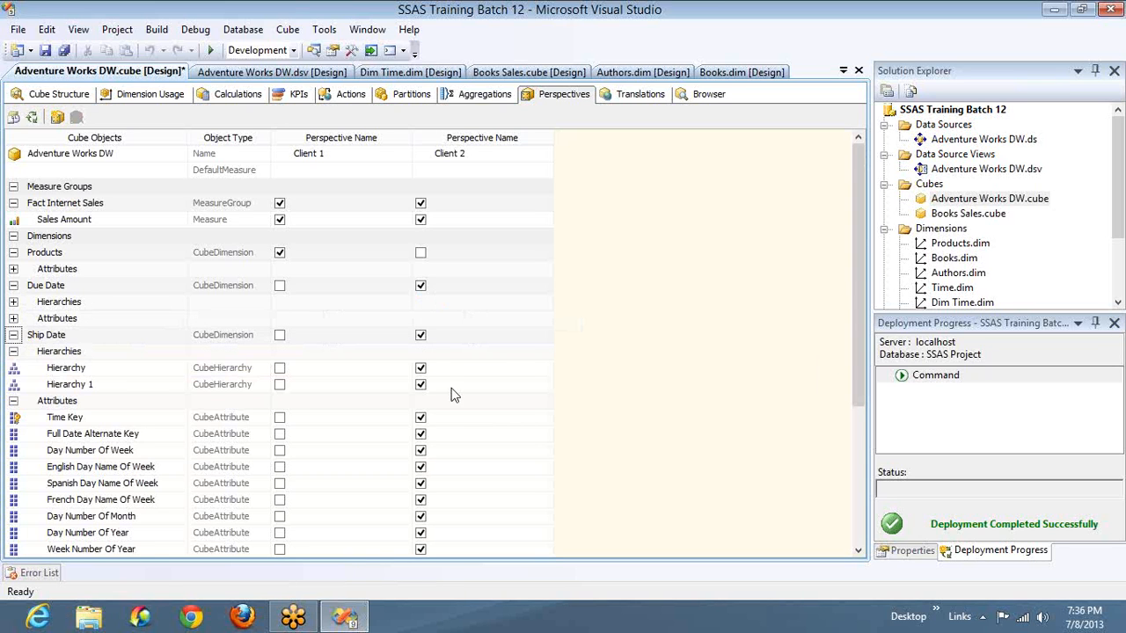
pyautogui.click(420, 335)
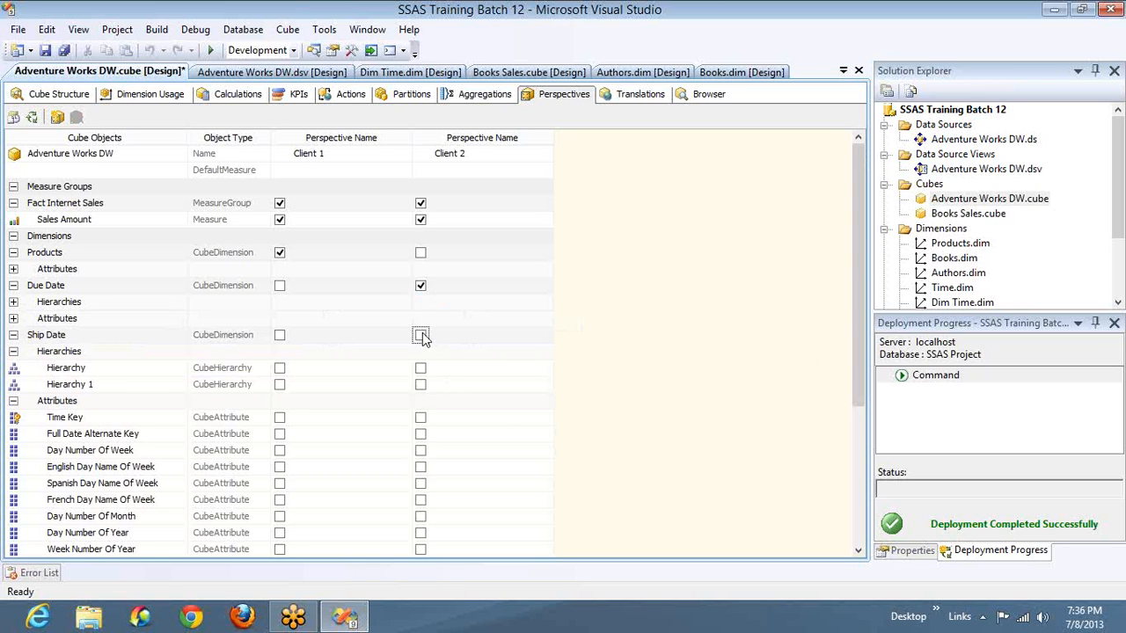
pyautogui.click(420, 384)
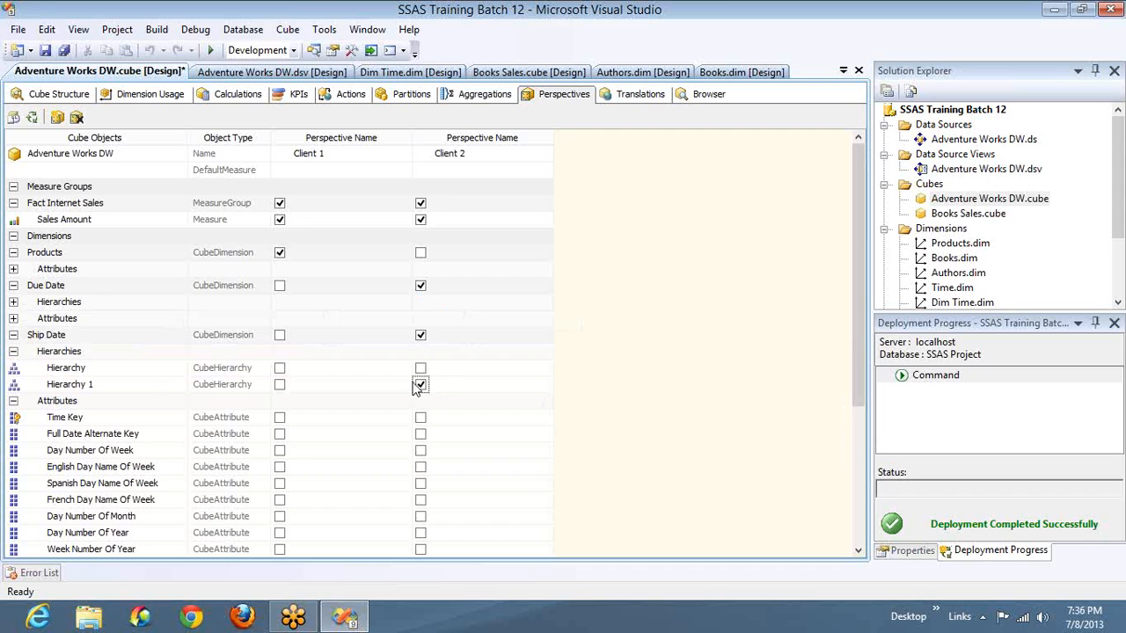
pyautogui.click(14, 335)
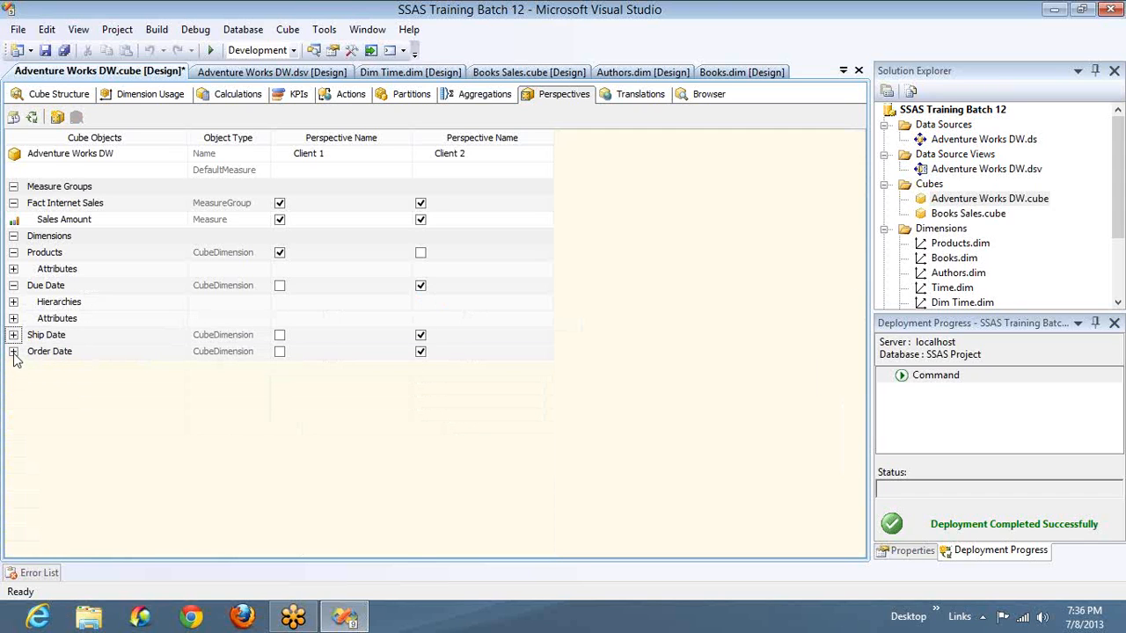
# - Exclude Hierarchy, Hierarchy 1 and the Time Key attribute of the Order Date dimension from Client 2
pyautogui.click(13, 351)
pyautogui.click(422, 387)
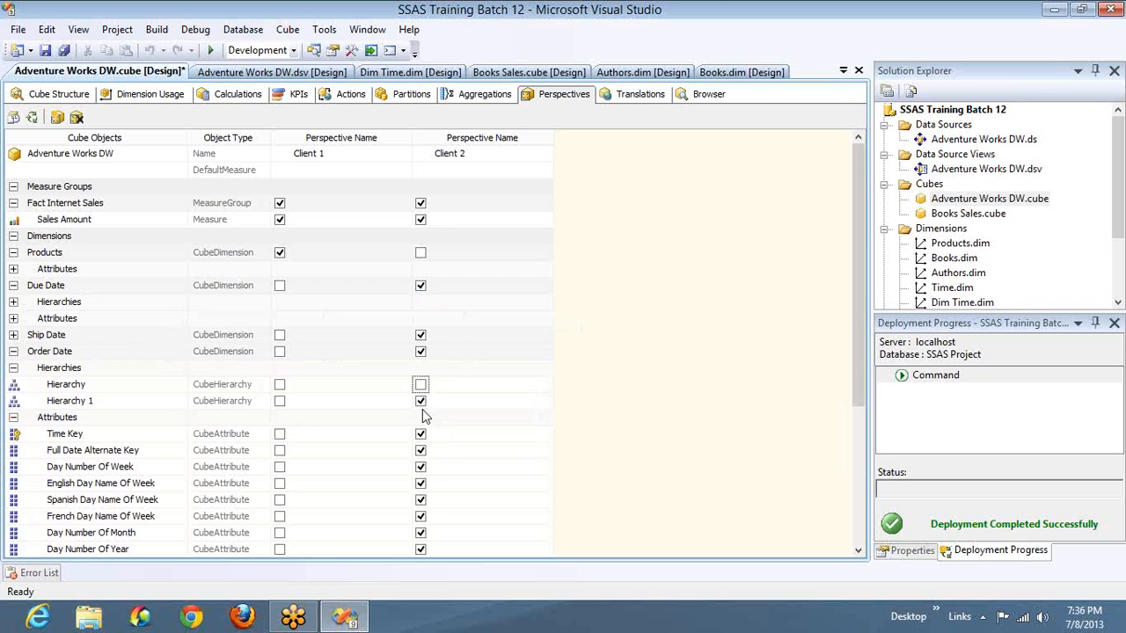
pyautogui.click(421, 402)
pyautogui.click(420, 436)
# - Build and deploy the project with the Client 2 perspective, skip cube processing, and open the cube browser
pyautogui.click(32, 118)
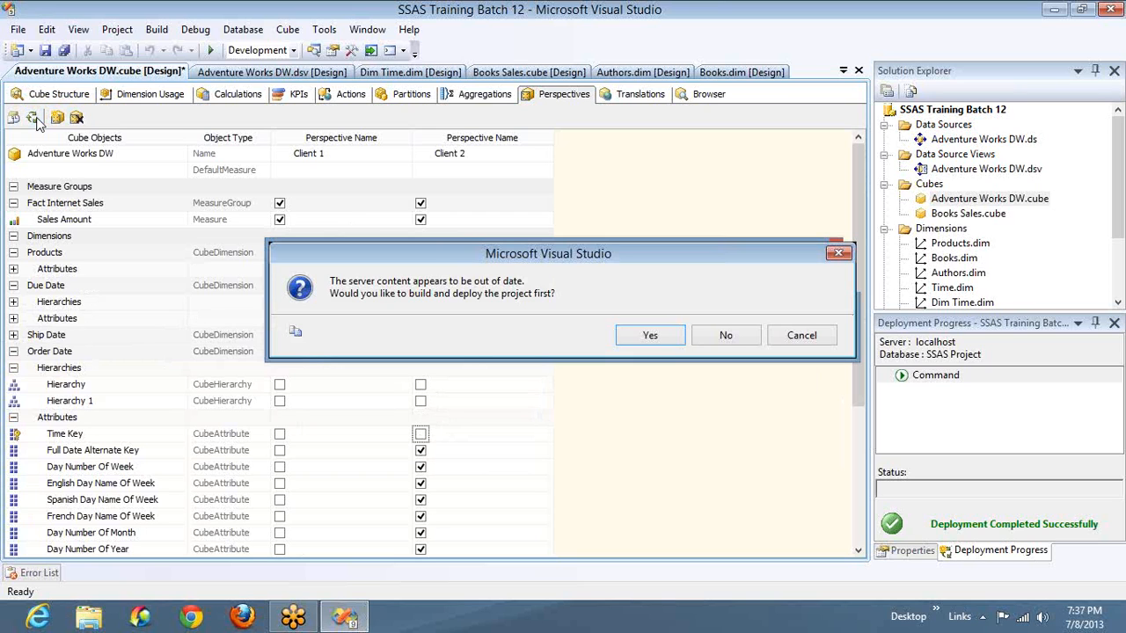
pyautogui.press('Return')
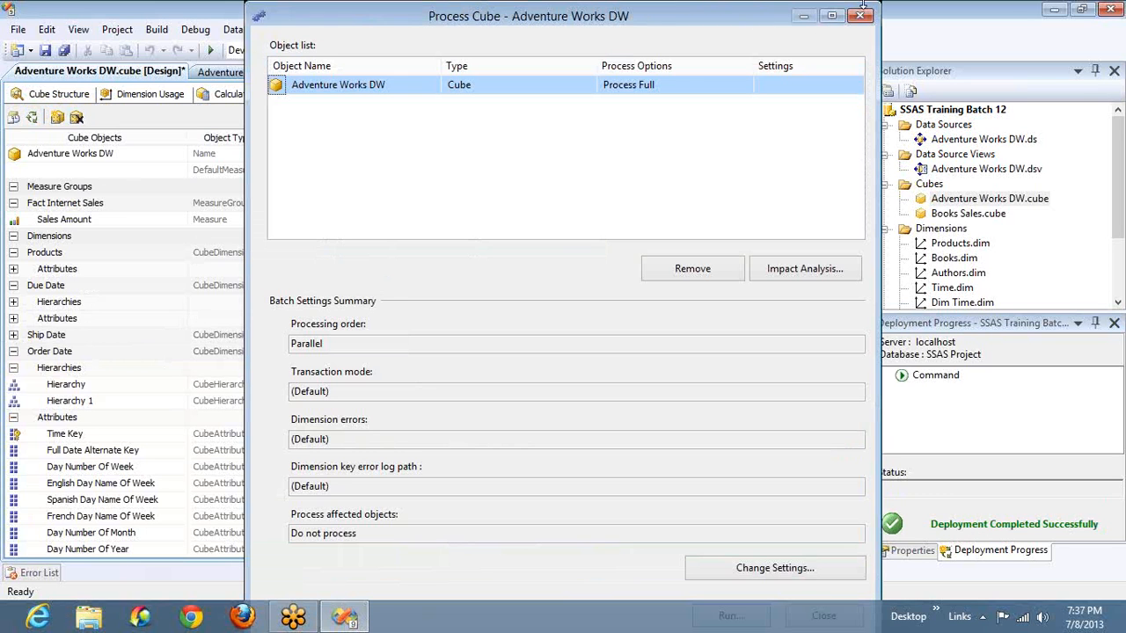
pyautogui.click(863, 13)
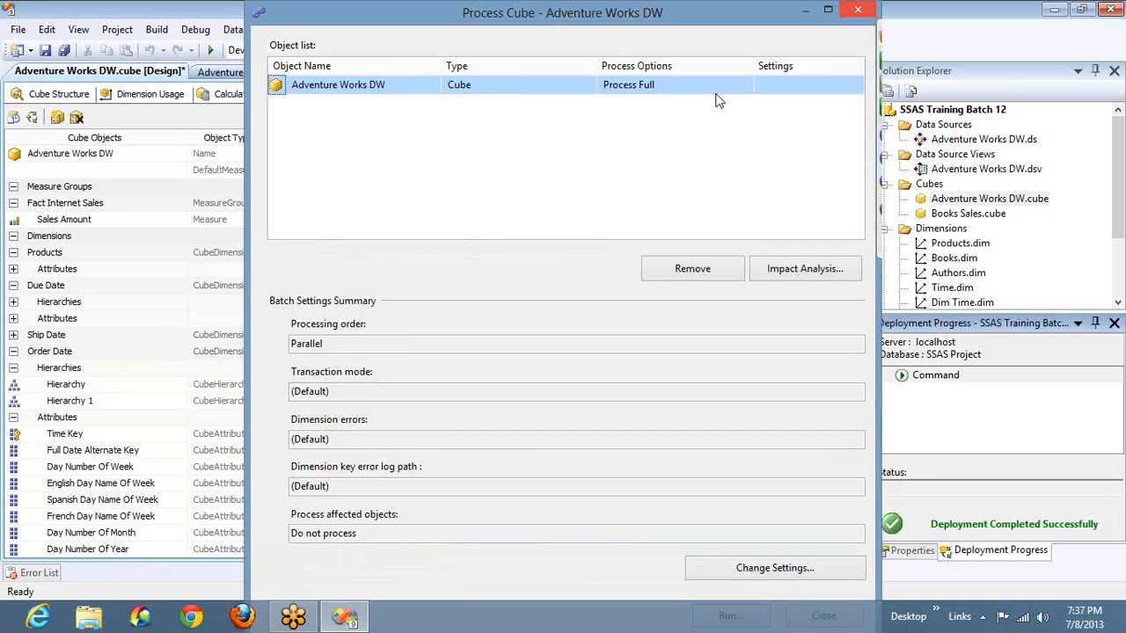
pyautogui.click(707, 94)
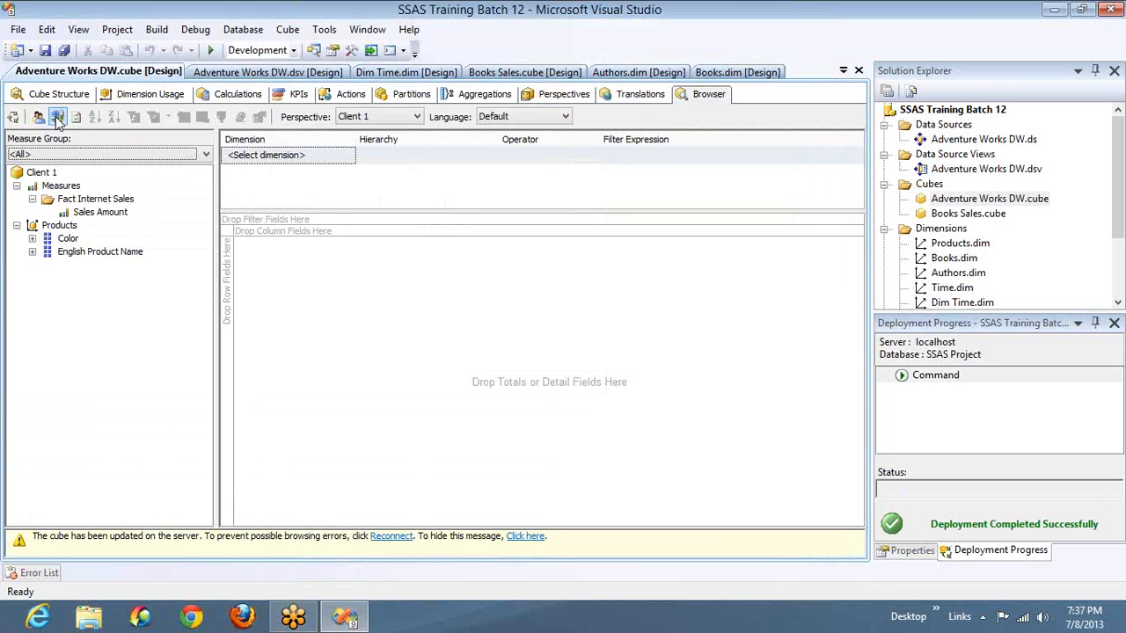
# - Reconnect the cube browser to the updated cube and switch it to the Client 2 perspective
pyautogui.click(56, 117)
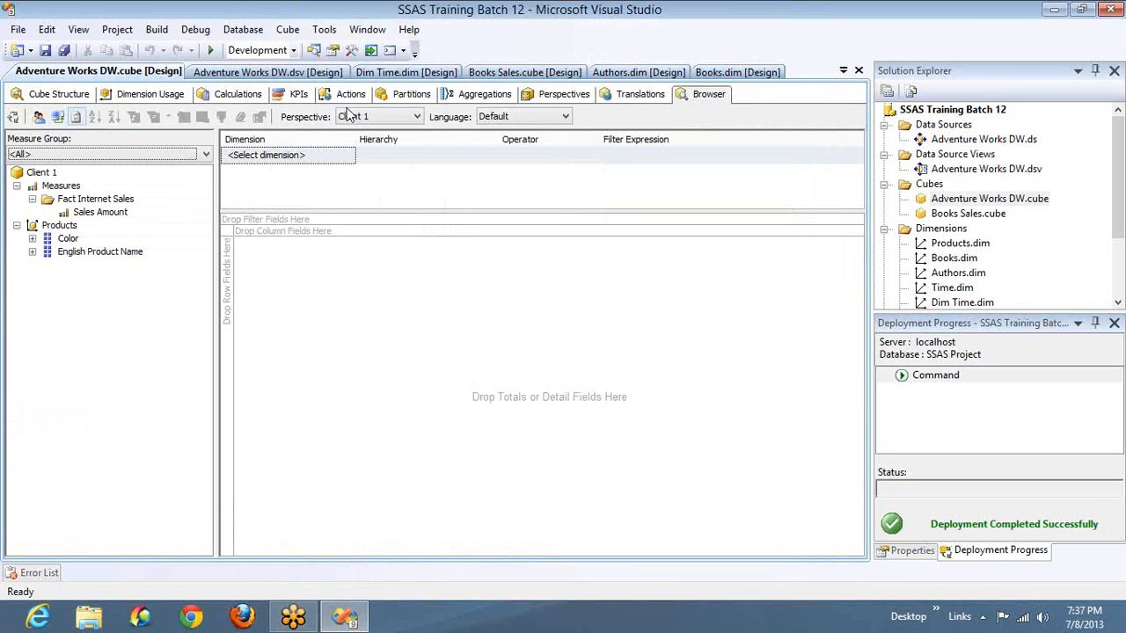
pyautogui.click(411, 118)
pyautogui.click(365, 154)
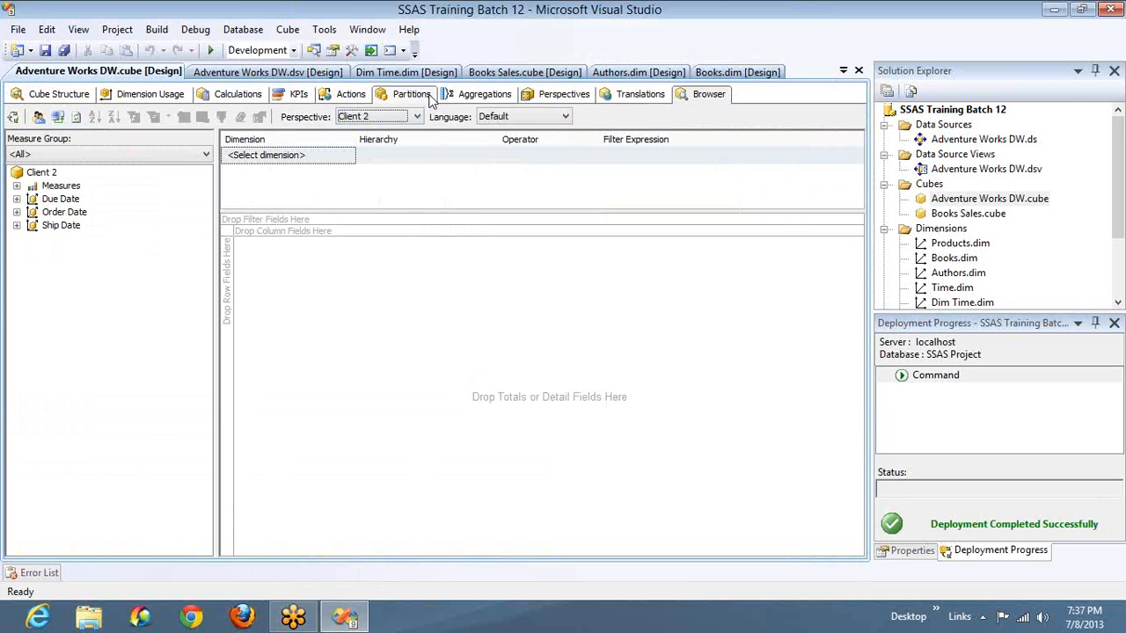
# - Review the perspective definitions, and expand Due Date, Order Date and Ship Date under Client 2 in the cube browser to compare them
pyautogui.click(564, 94)
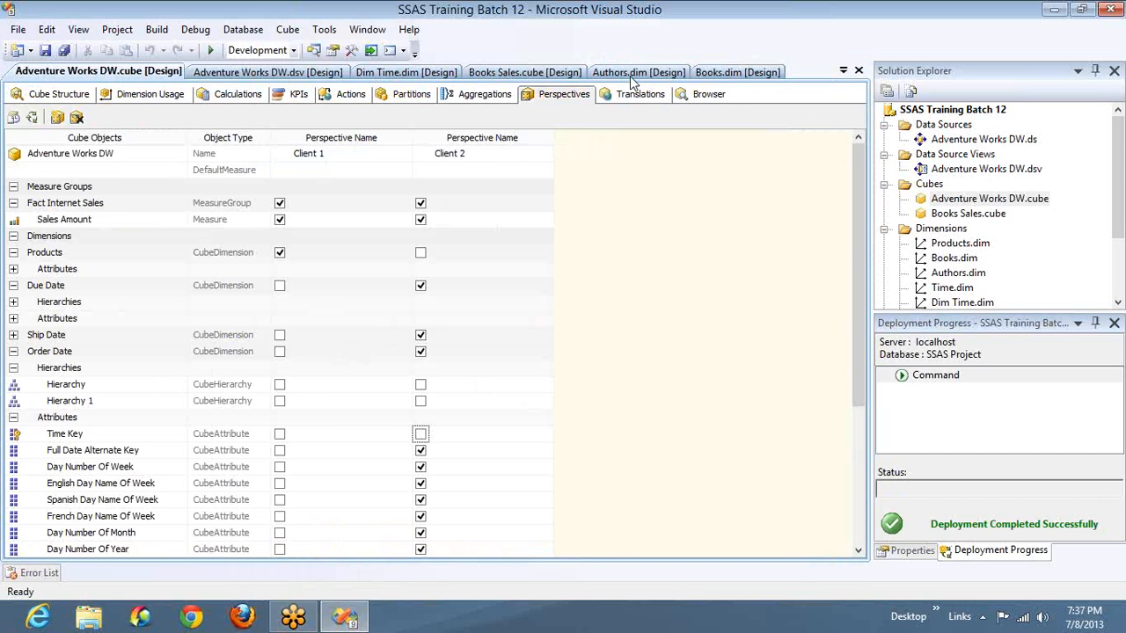
pyautogui.click(709, 94)
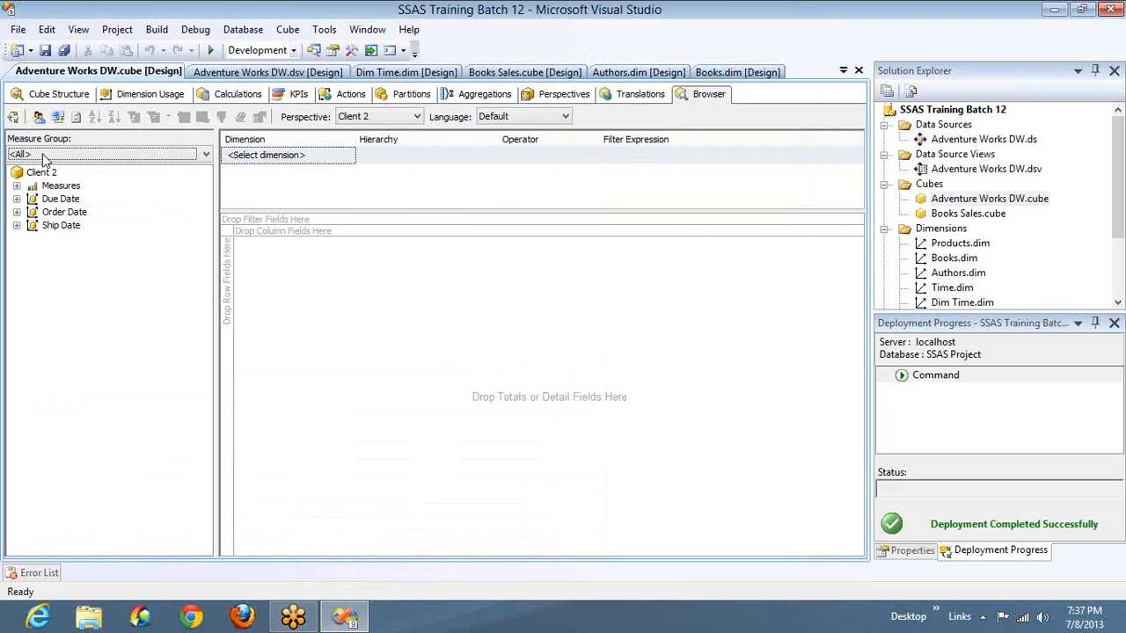
pyautogui.click(18, 200)
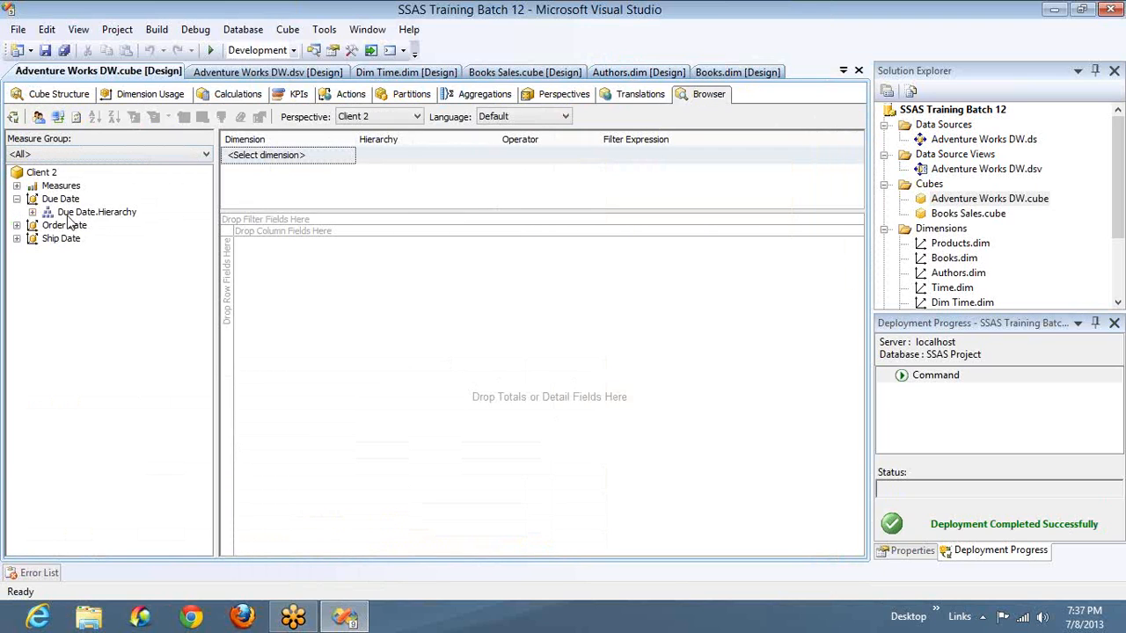
pyautogui.click(18, 226)
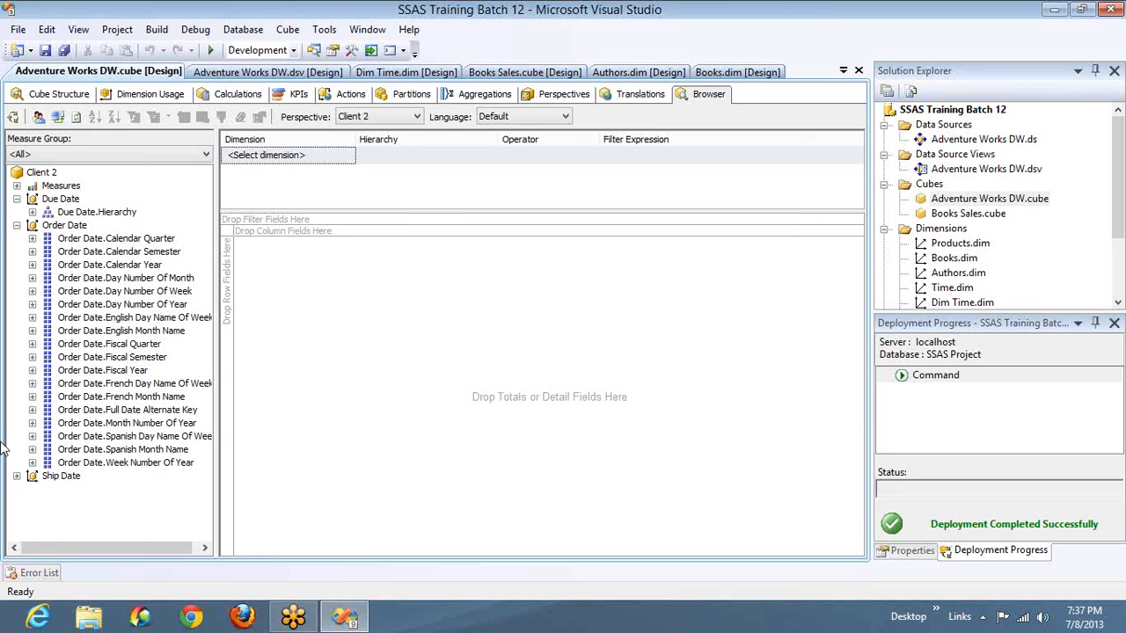
pyautogui.click(17, 475)
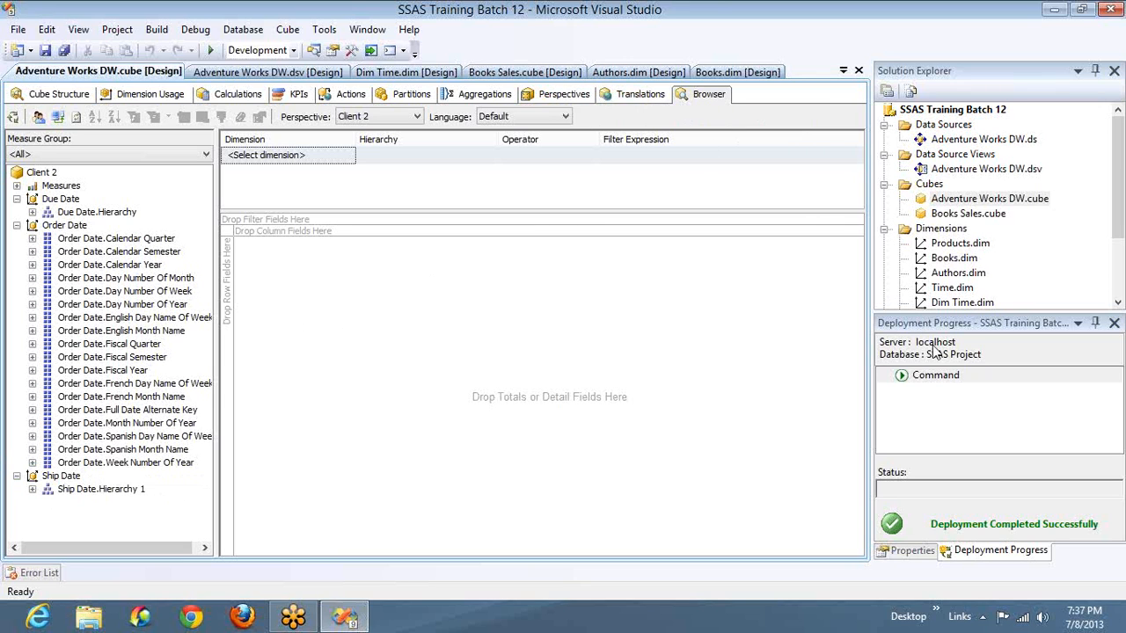
pyautogui.click(938, 250)
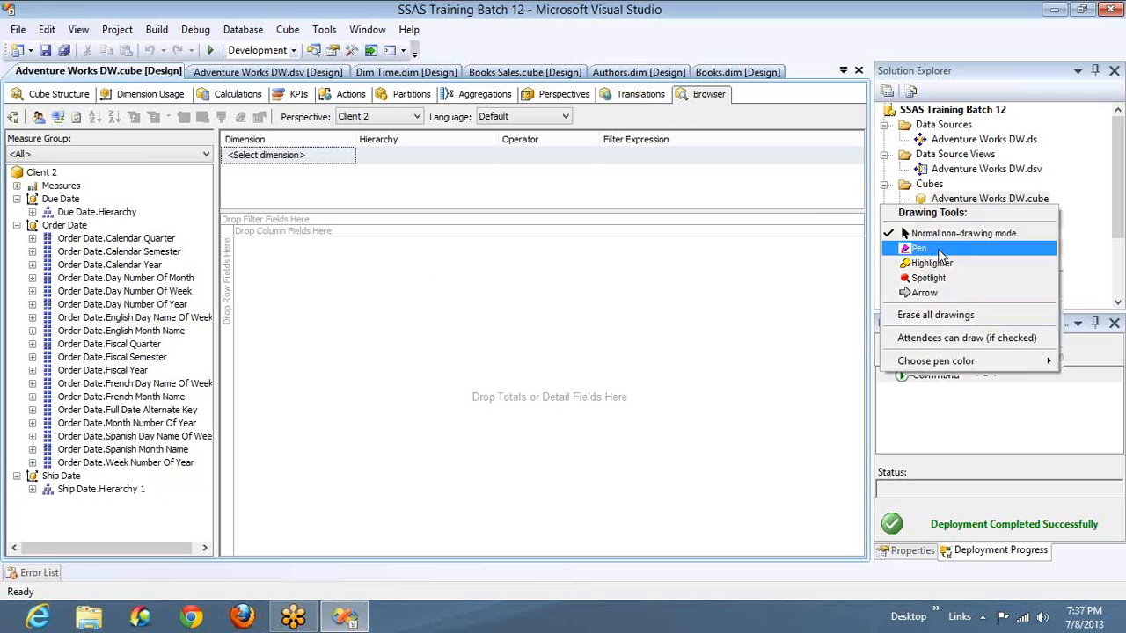
pyautogui.click(939, 250)
pyautogui.moveTo(326, 197)
pyautogui.mouseDown()
pyautogui.moveTo(714, 470)
pyautogui.moveTo(527, 184)
pyautogui.moveTo(333, 238)
pyautogui.moveTo(365, 233)
pyautogui.mouseUp()
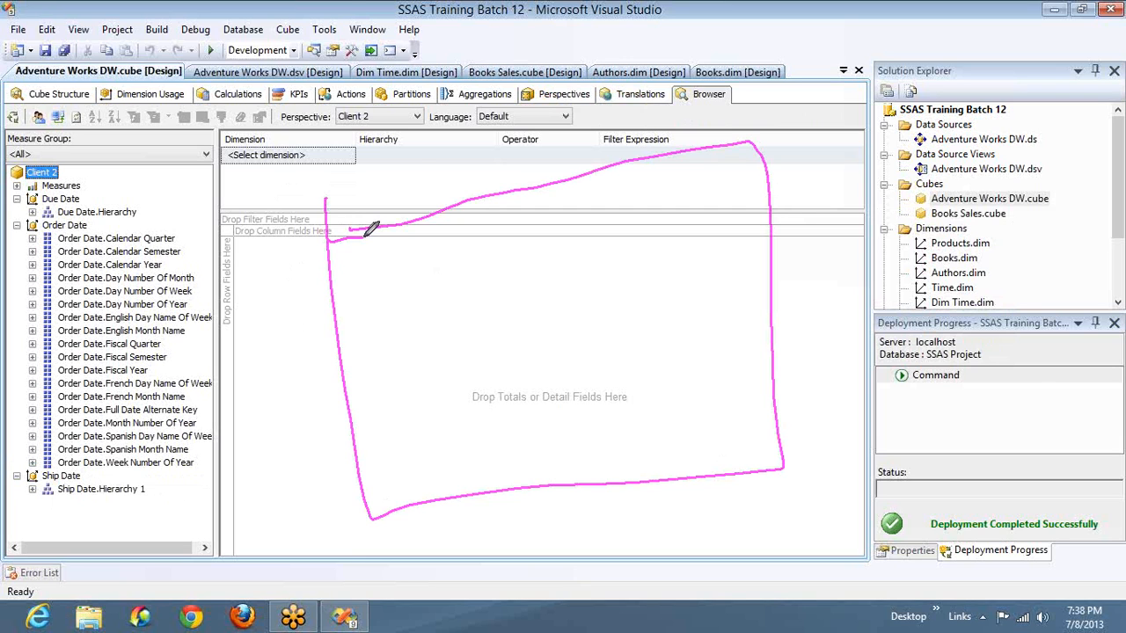
pyautogui.moveTo(401, 169)
pyautogui.mouseDown()
pyautogui.moveTo(473, 420)
pyautogui.moveTo(513, 515)
pyautogui.mouseUp()
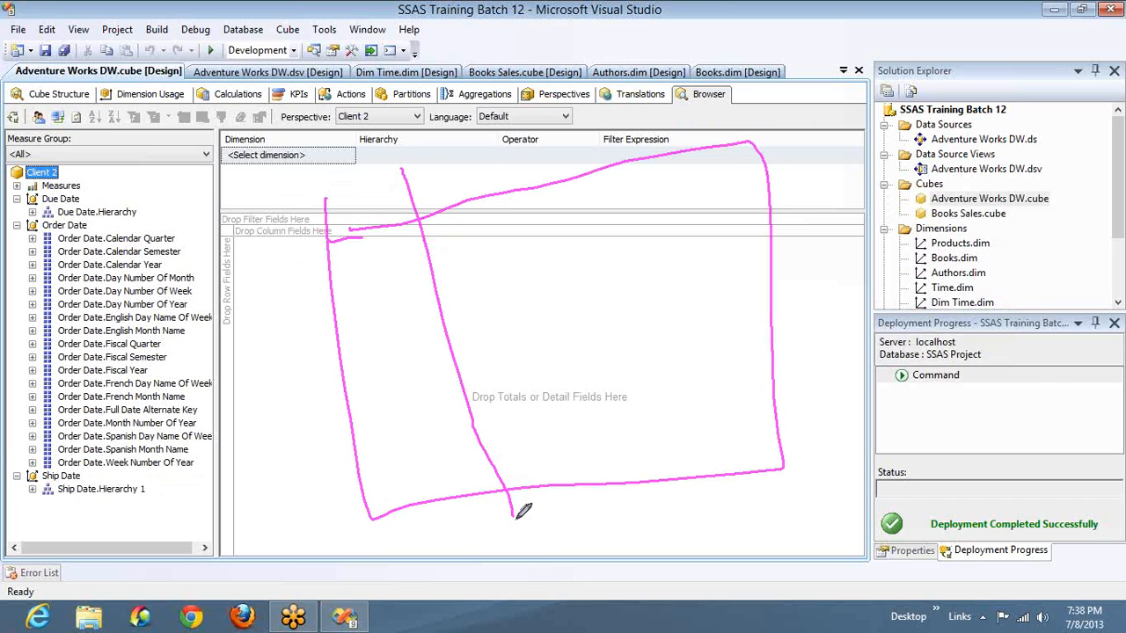
pyautogui.moveTo(418, 346)
pyautogui.mouseDown()
pyautogui.moveTo(253, 489)
pyautogui.moveTo(285, 501)
pyautogui.mouseUp()
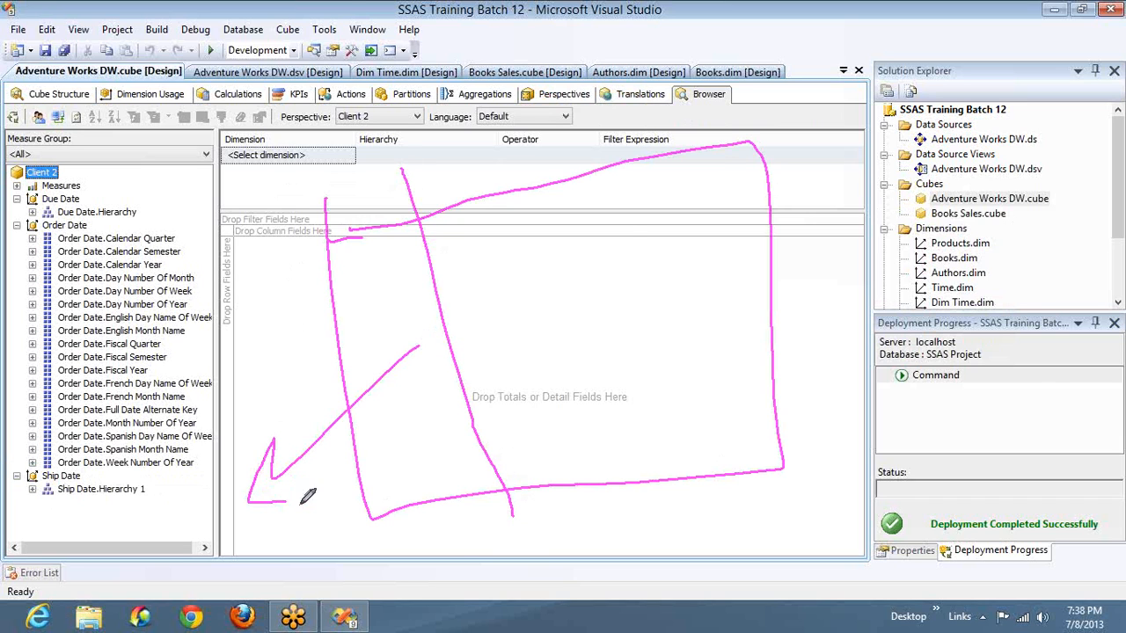
pyautogui.moveTo(609, 92); pyautogui.dragTo(679, 547)
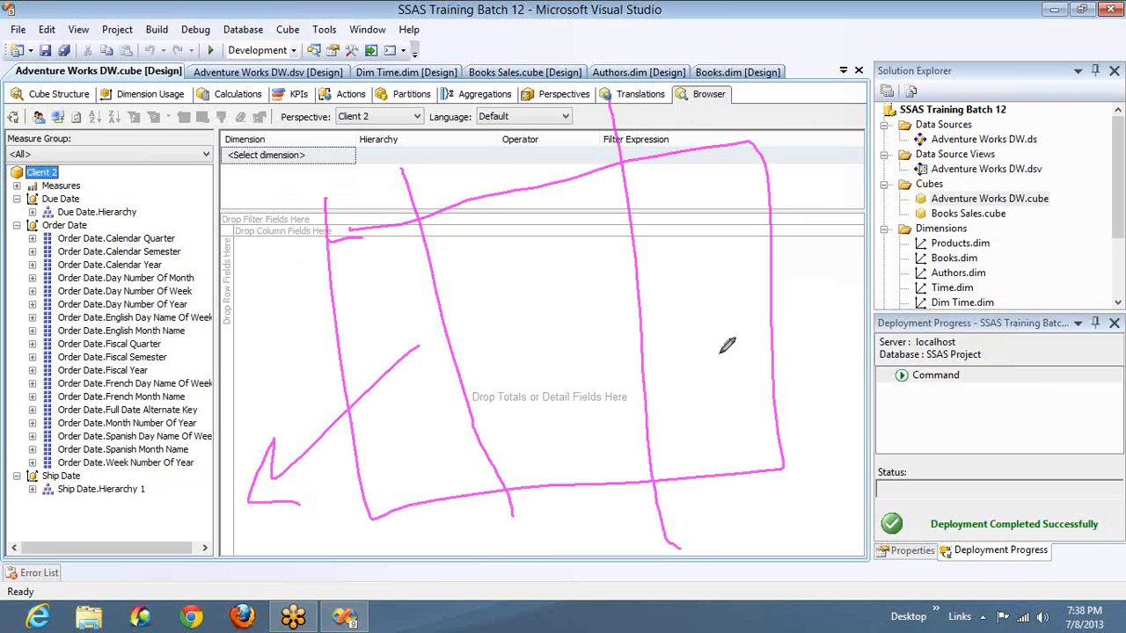
pyautogui.moveTo(720, 355)
pyautogui.mouseDown()
pyautogui.moveTo(795, 289)
pyautogui.moveTo(814, 321)
pyautogui.mouseUp()
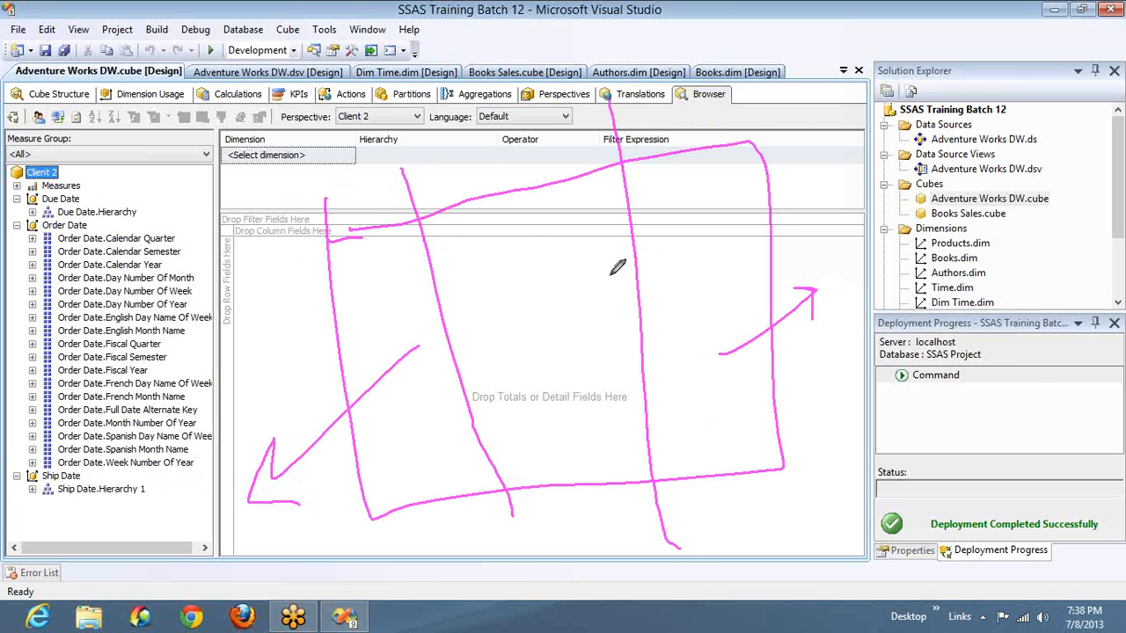
pyautogui.moveTo(556, 282)
pyautogui.mouseDown()
pyautogui.moveTo(485, 92)
pyautogui.moveTo(467, 160)
pyautogui.mouseUp()
pyautogui.moveTo(482, 93); pyautogui.dragTo(526, 113)
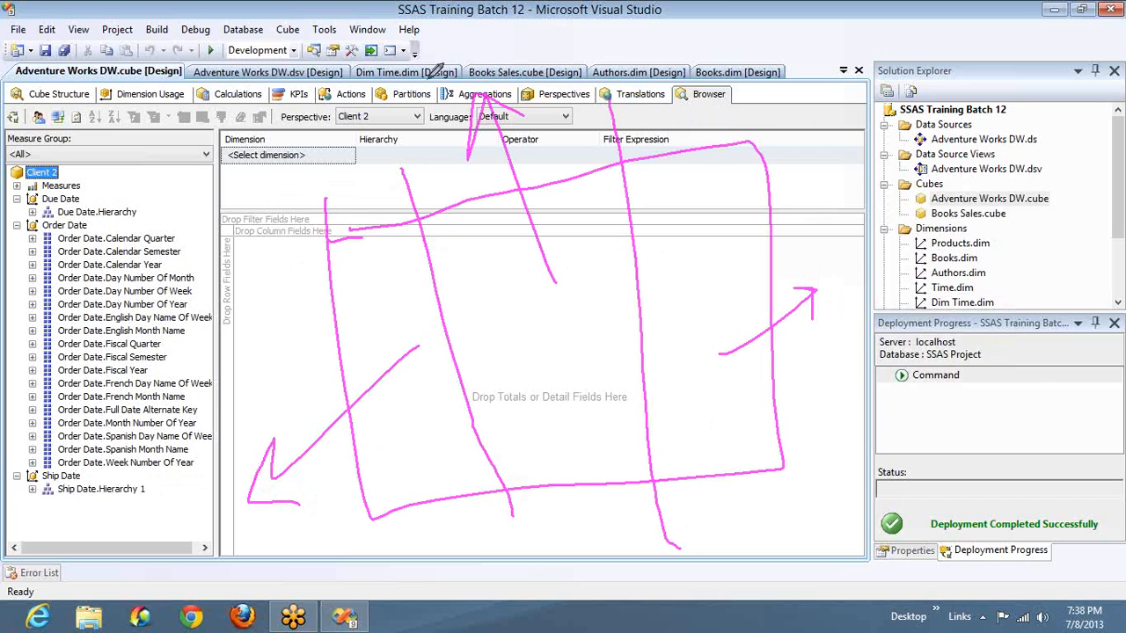
pyautogui.moveTo(440, 75)
pyautogui.mouseDown()
pyautogui.moveTo(351, 93)
pyautogui.moveTo(361, 532)
pyautogui.mouseUp()
pyautogui.moveTo(585, 588)
pyautogui.mouseDown()
pyautogui.moveTo(744, 585)
pyautogui.moveTo(852, 172)
pyautogui.moveTo(401, 103)
pyautogui.mouseUp()
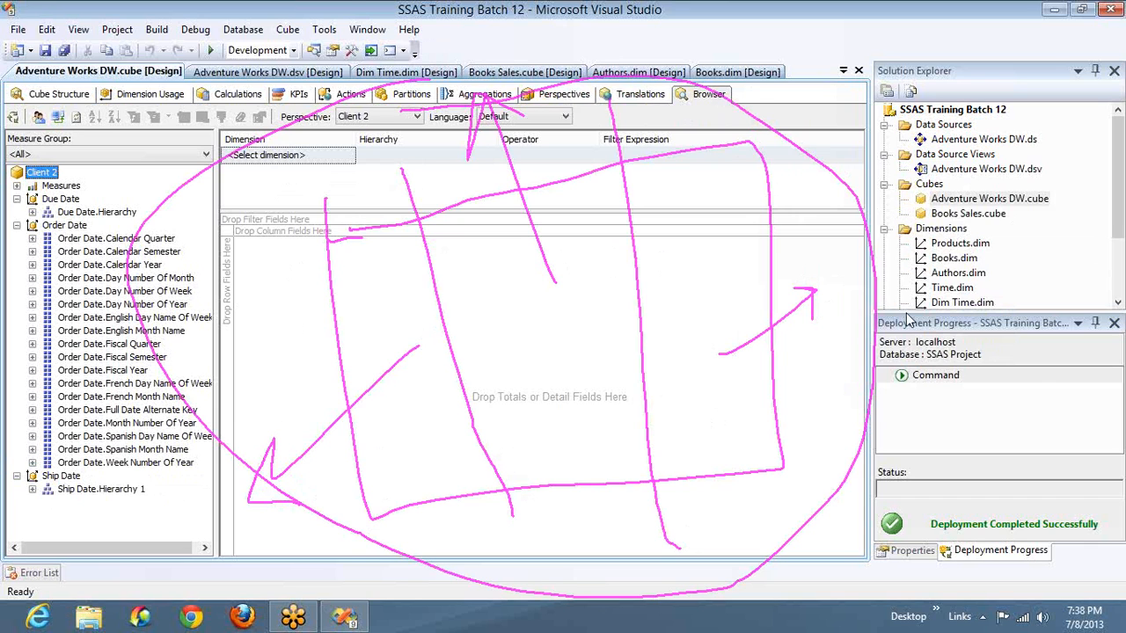
pyautogui.click(906, 314)
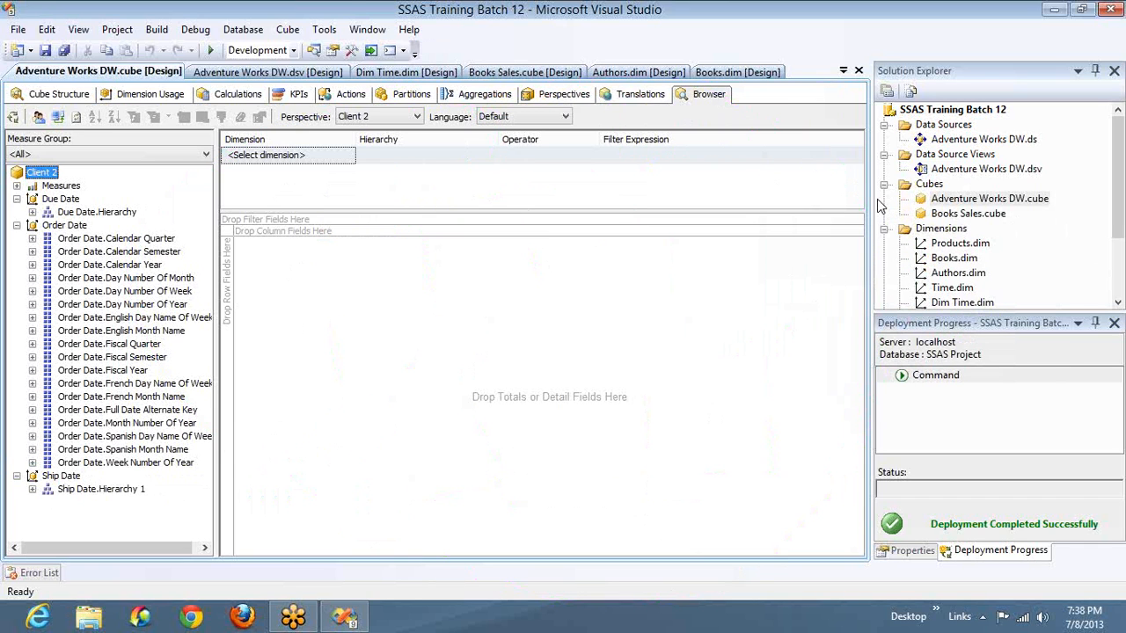
pyautogui.click(897, 234)
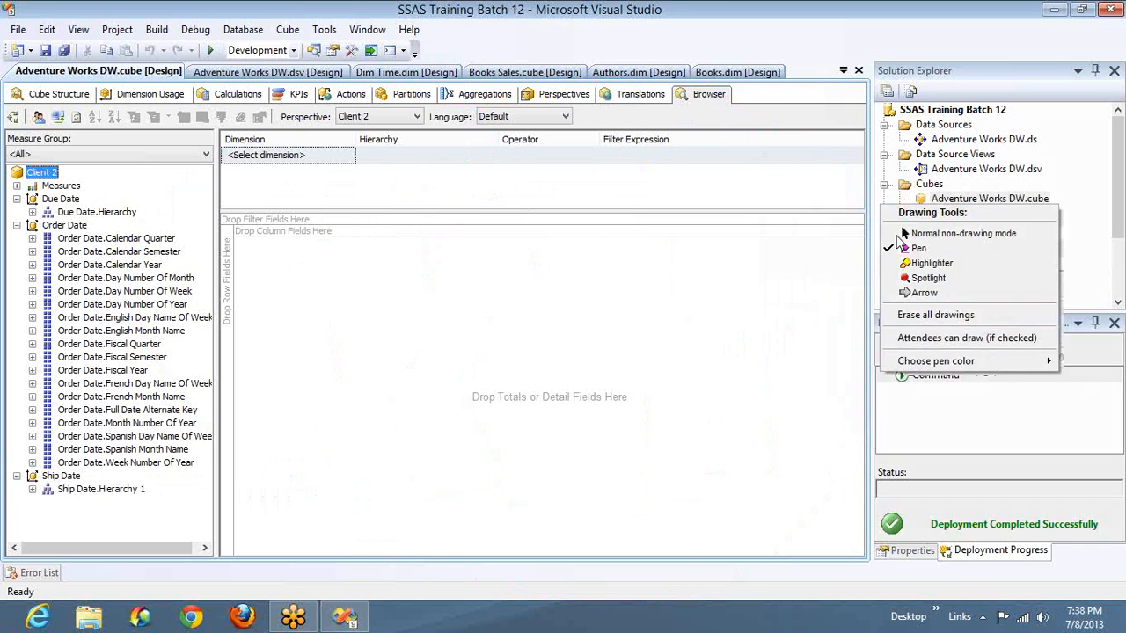
pyautogui.click(906, 235)
# - Check the list of available perspectives, and collapse the Order Date attributes in the perspective definitions
pyautogui.click(410, 120)
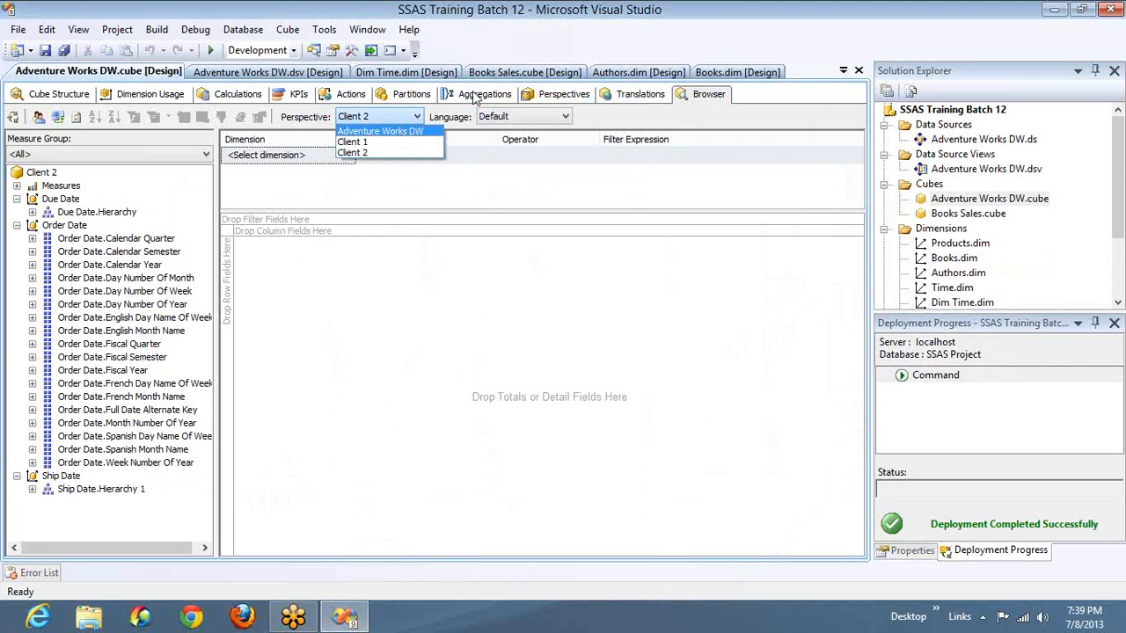
pyautogui.click(570, 101)
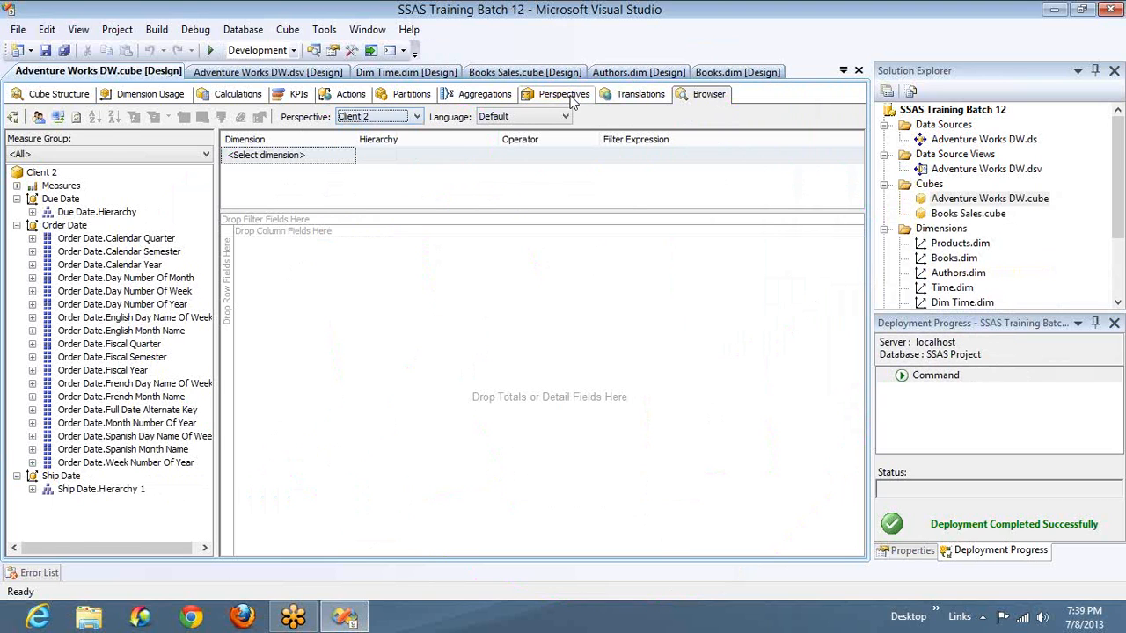
pyautogui.click(567, 95)
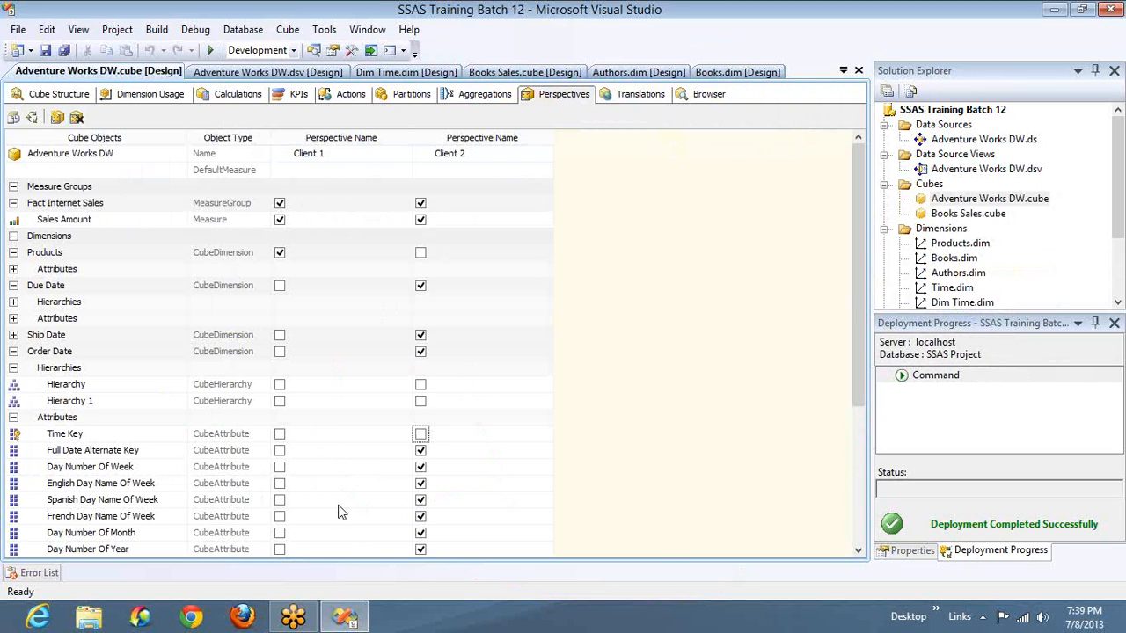
pyautogui.click(13, 418)
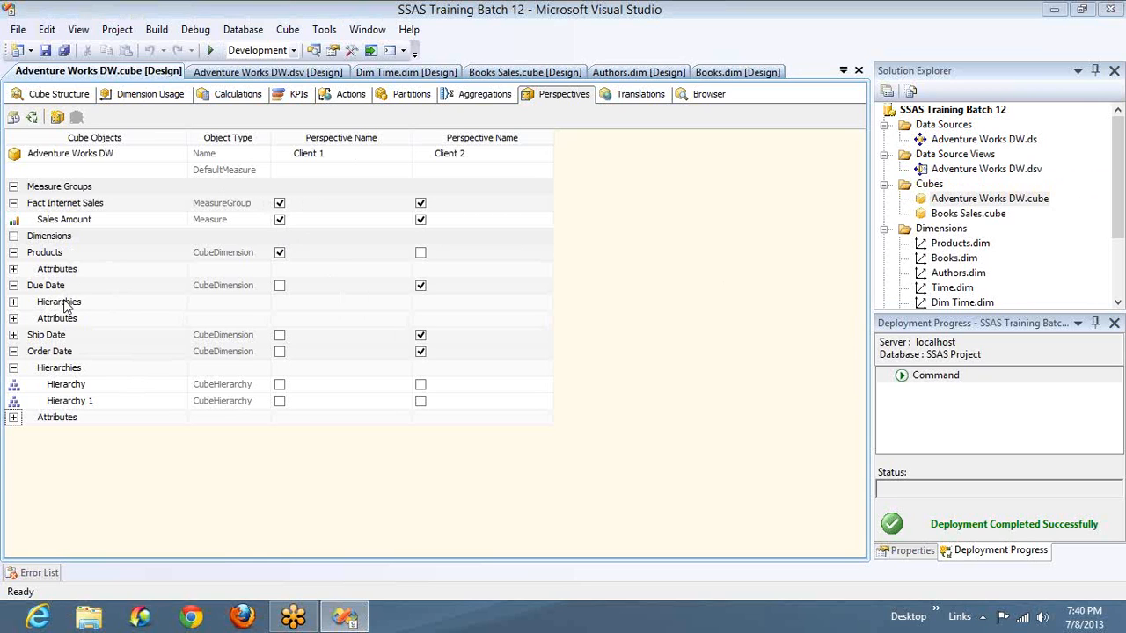
# - Browse the cube through Adventure Works DW and Client 1, expand Client 1's measures, and compare them with the perspective definitions
pyautogui.click(689, 97)
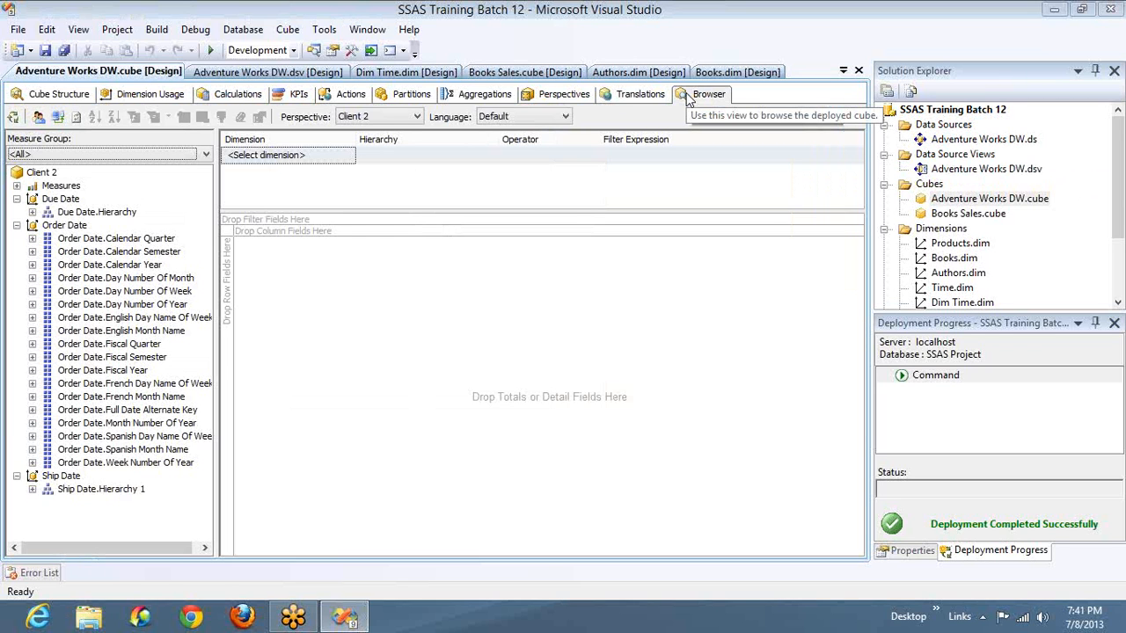
pyautogui.click(394, 118)
pyautogui.click(385, 132)
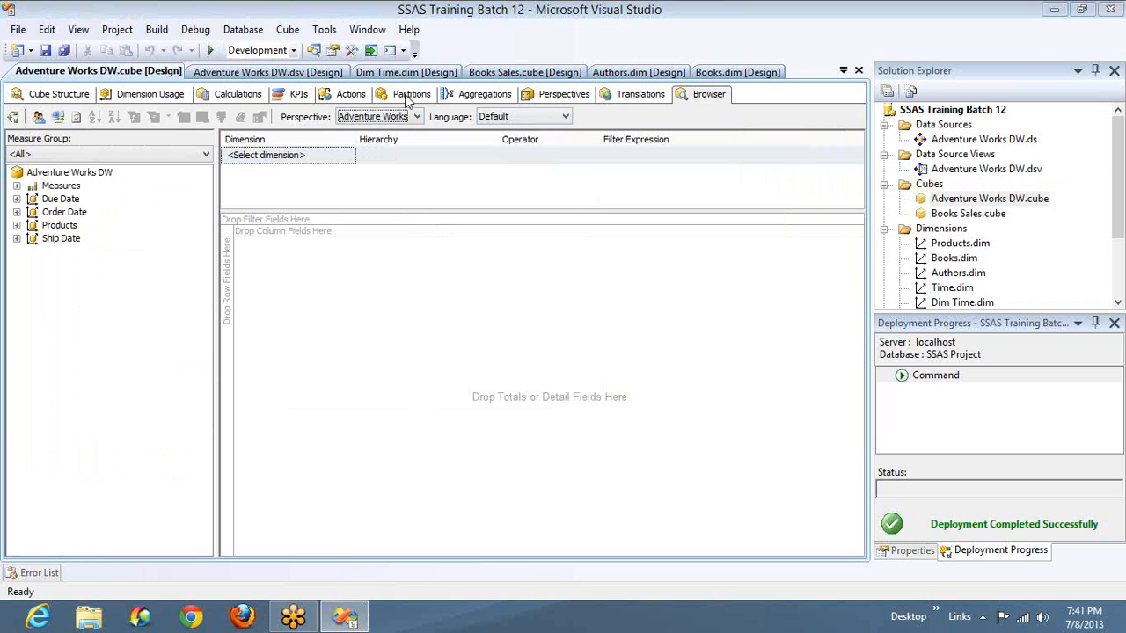
pyautogui.click(417, 118)
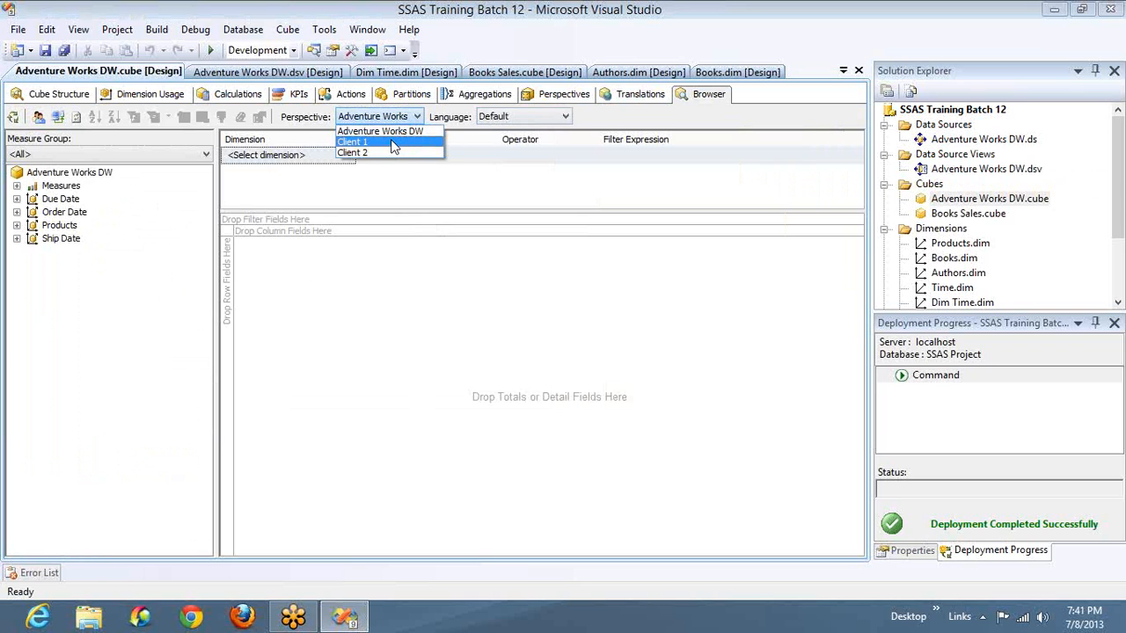
pyautogui.click(393, 143)
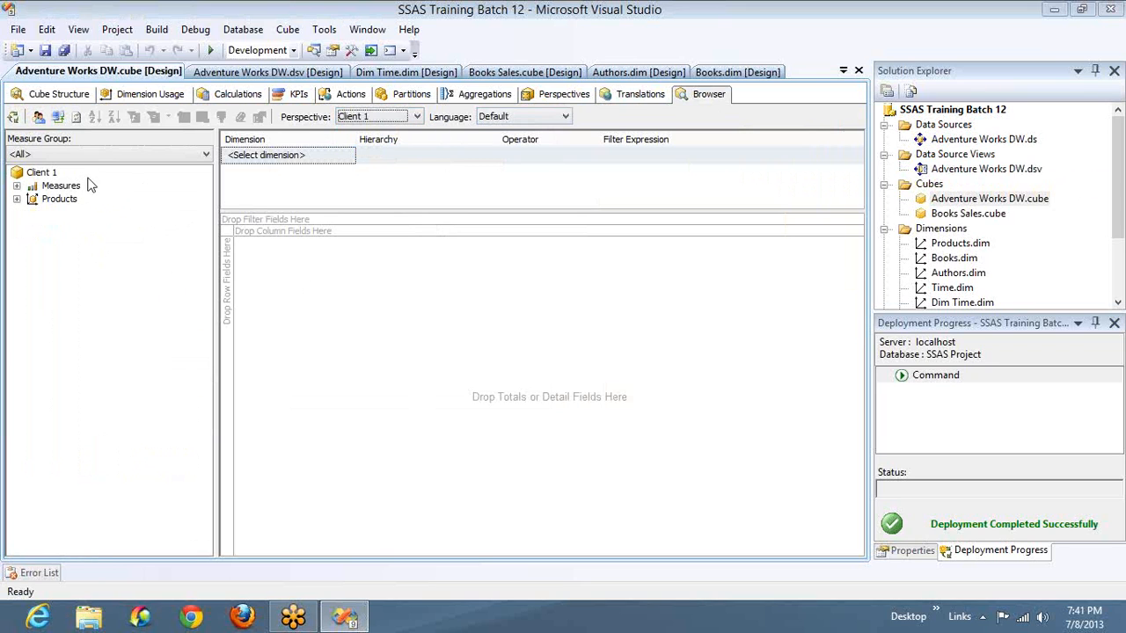
pyautogui.click(17, 186)
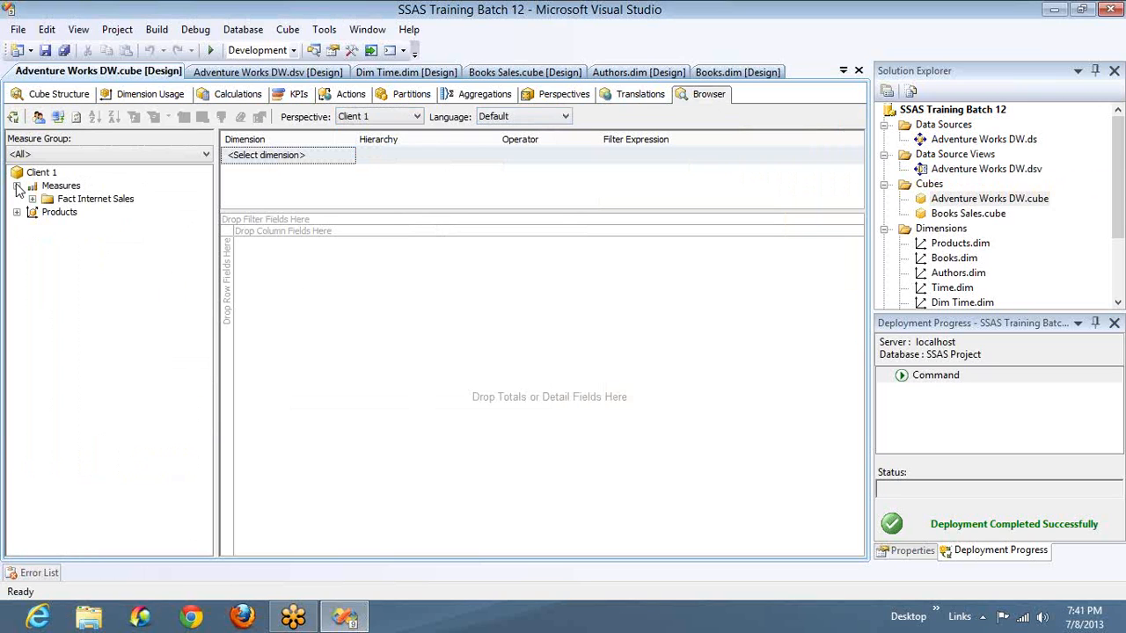
pyautogui.click(551, 101)
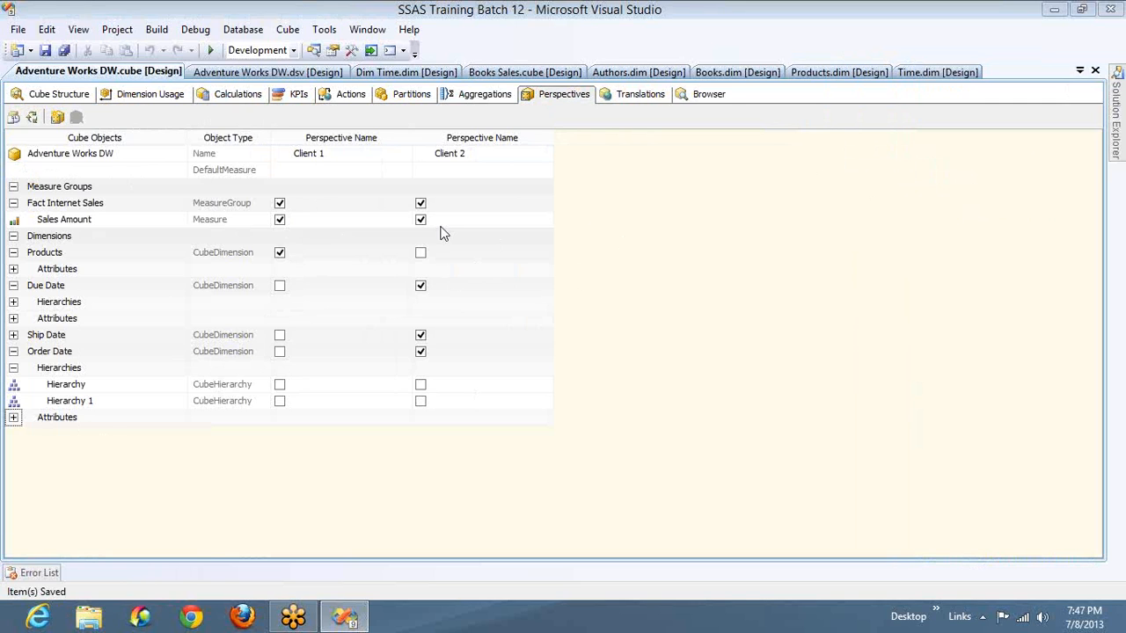
pyautogui.click(709, 95)
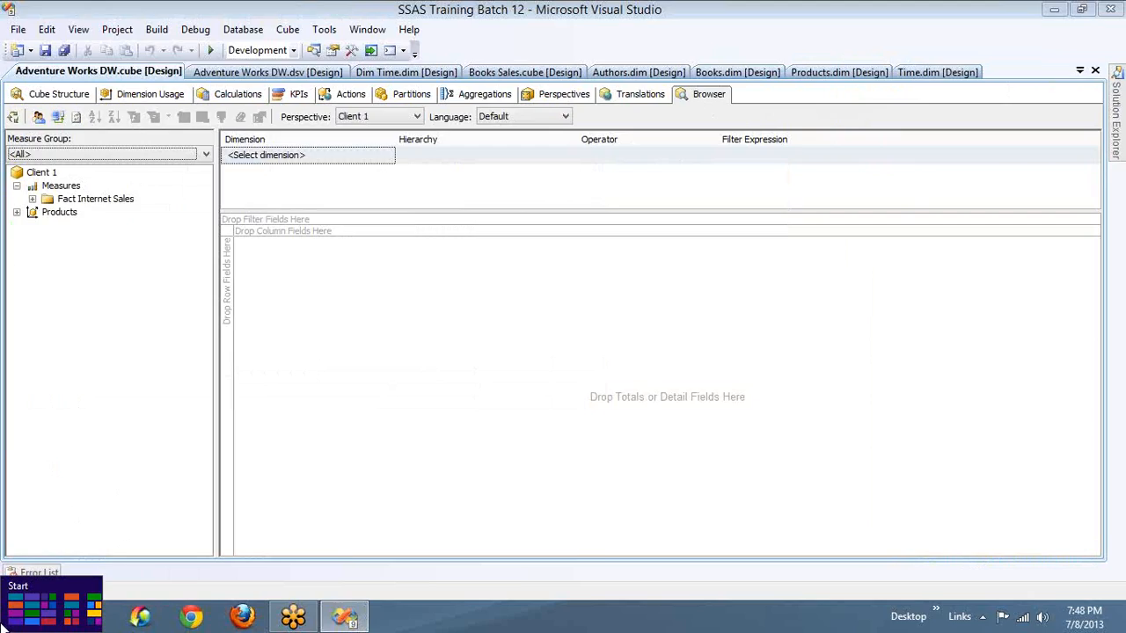
# - Launch Microsoft Excel 2010 with a blank workbook
pyautogui.click(2, 624)
pyautogui.scroll(-3, 842, 625)
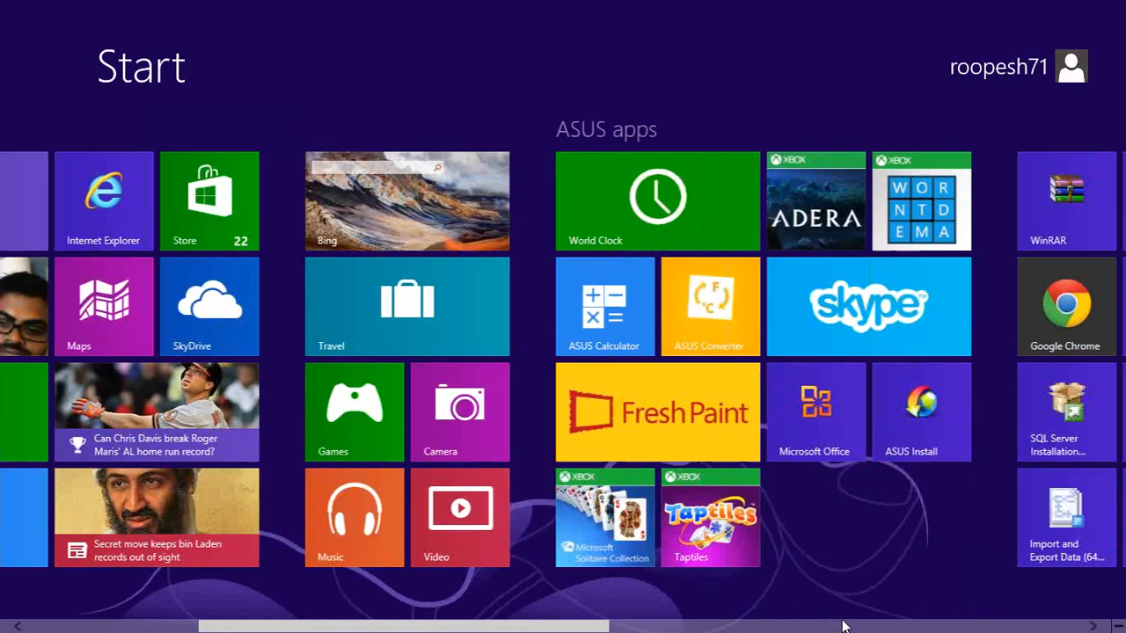
pyautogui.scroll(-5, 843, 625)
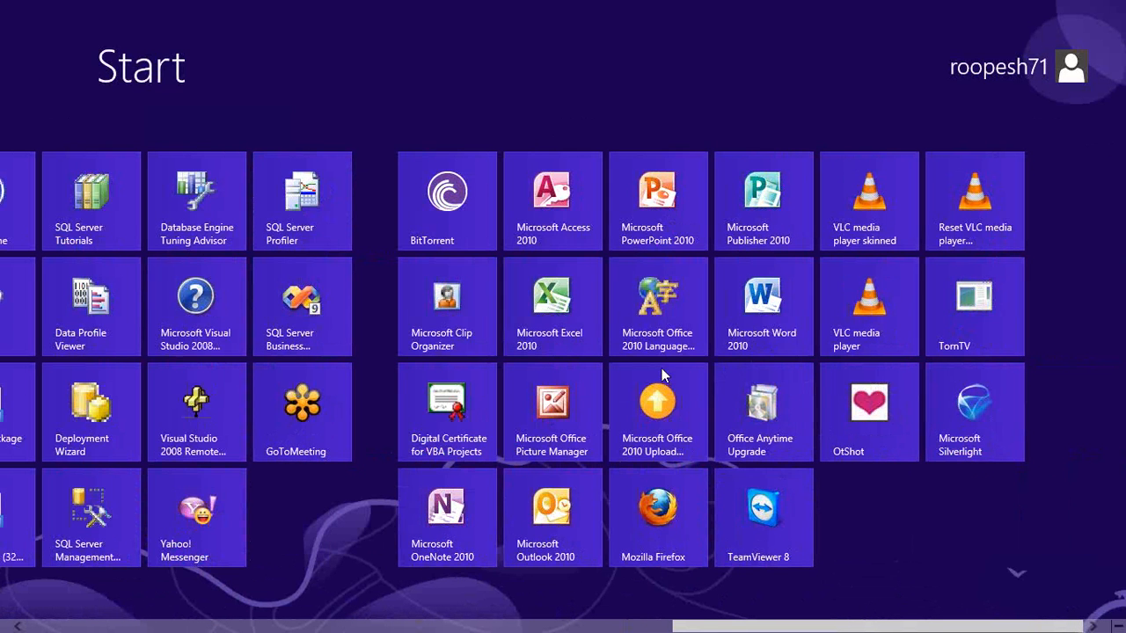
pyautogui.click(539, 318)
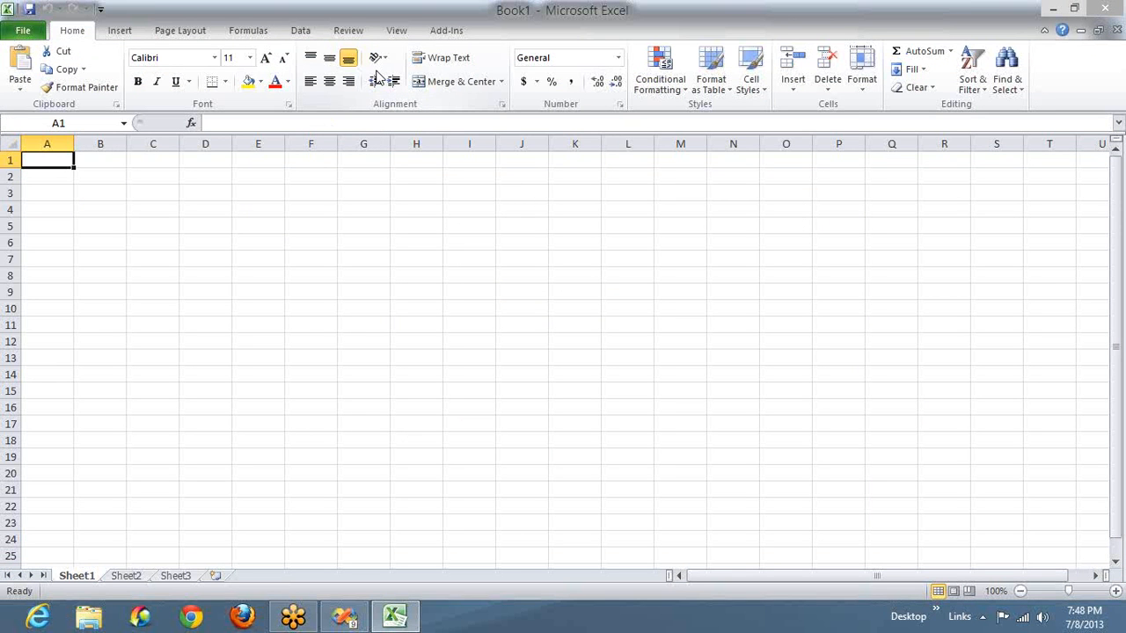
# - Start an external data connection from Analysis Services to the localhost server using Windows Authentication
pyautogui.click(307, 33)
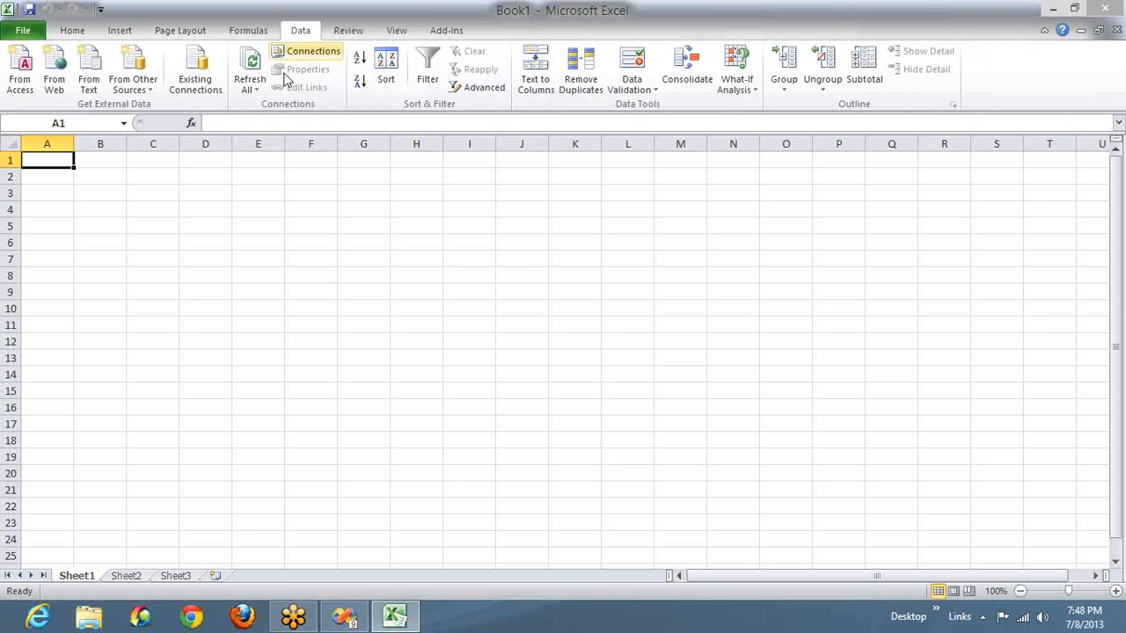
pyautogui.click(153, 94)
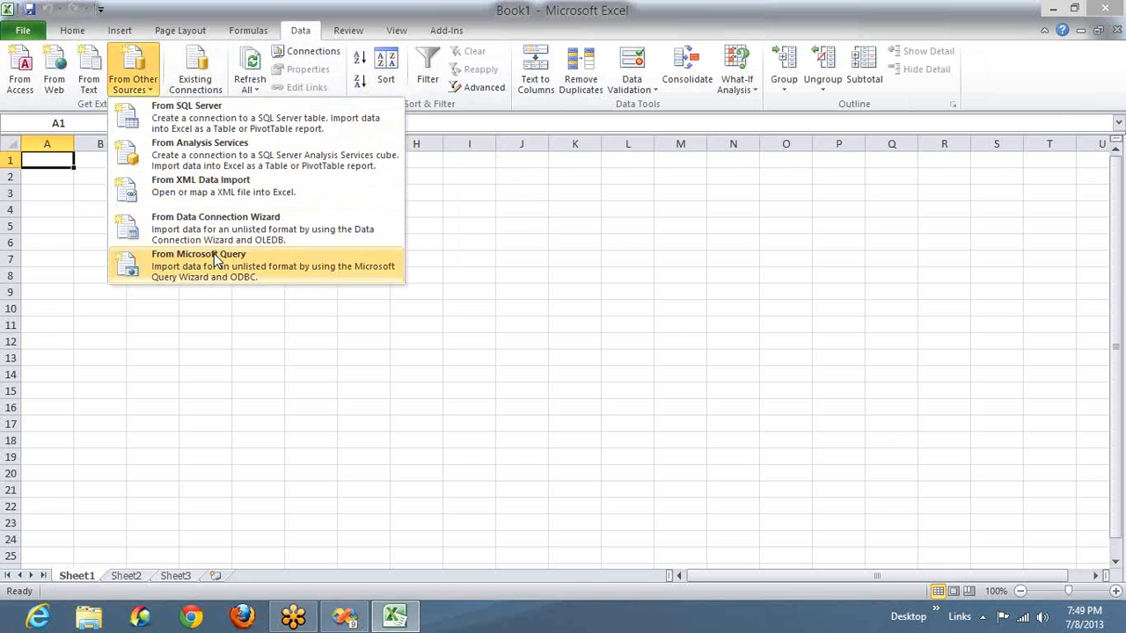
pyautogui.click(224, 157)
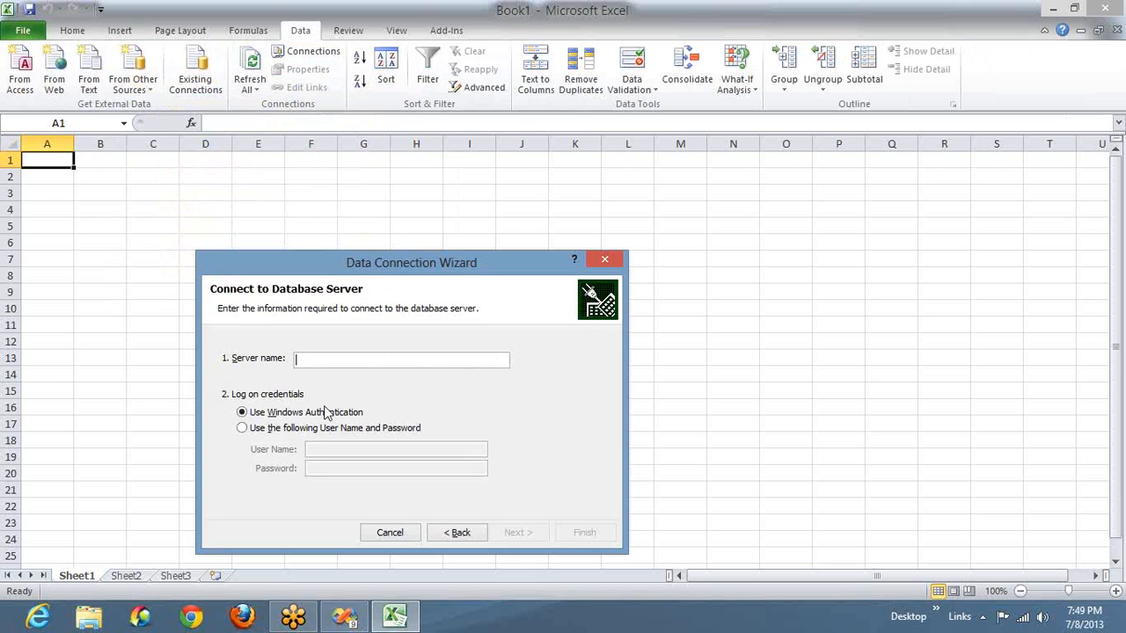
pyautogui.moveTo(394, 265); pyautogui.dragTo(424, 201)
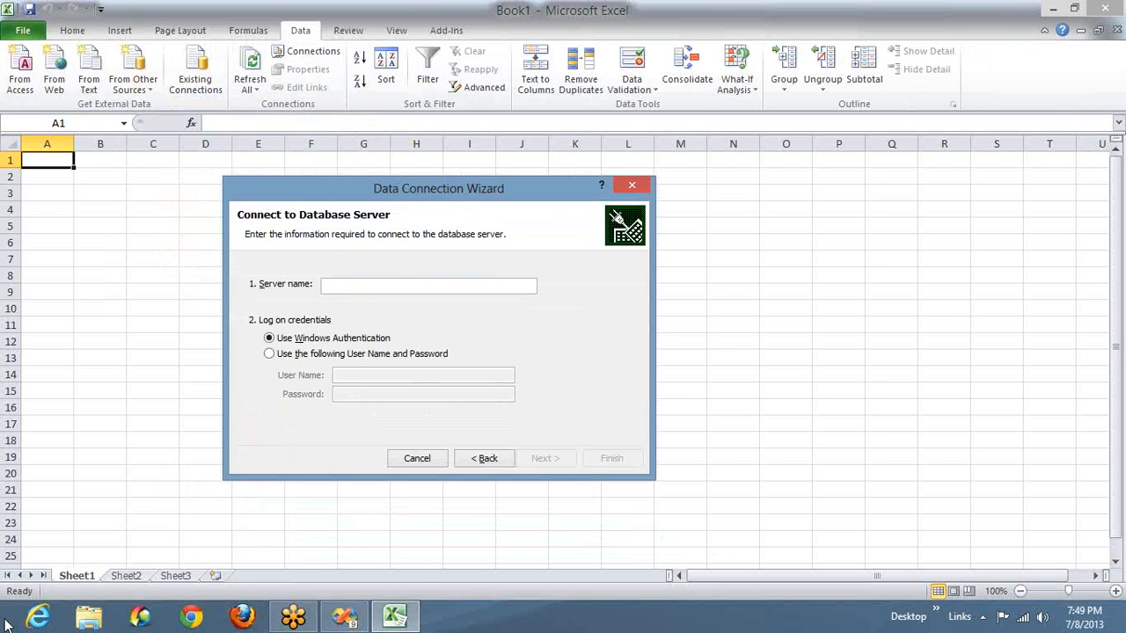
pyautogui.write('localhost')
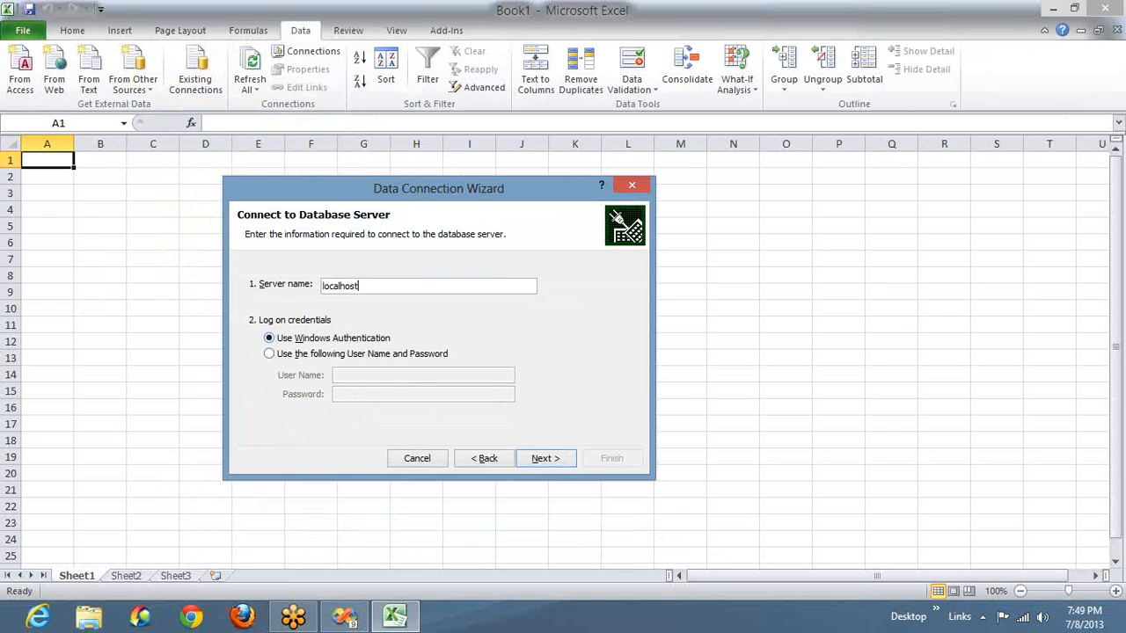
pyautogui.hotkey('ctrl', 'a')
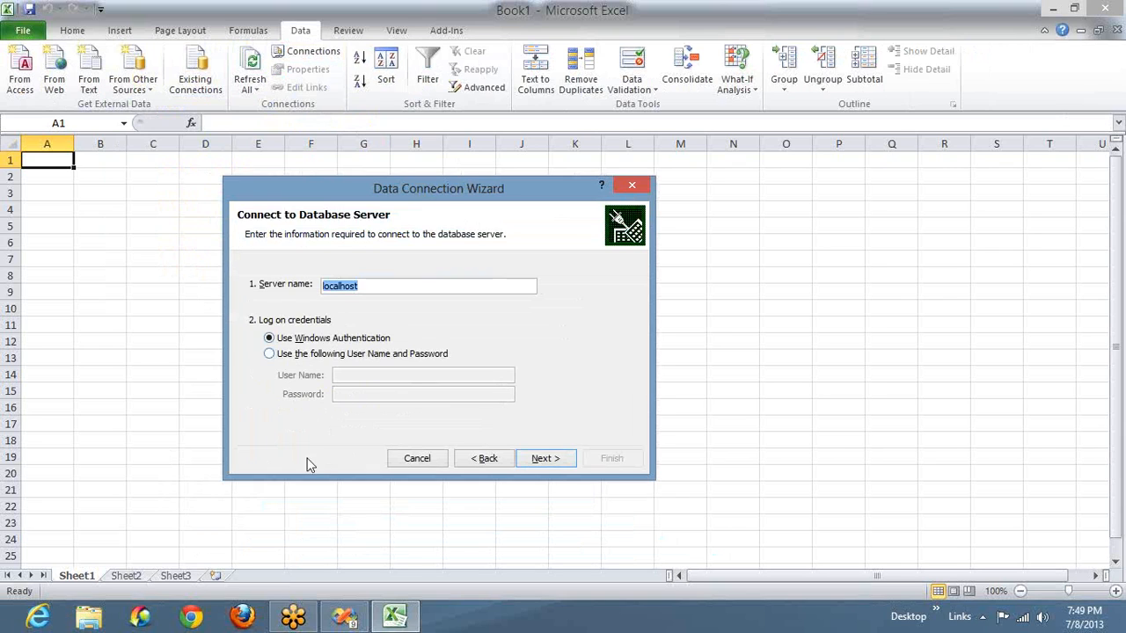
pyautogui.click(347, 342)
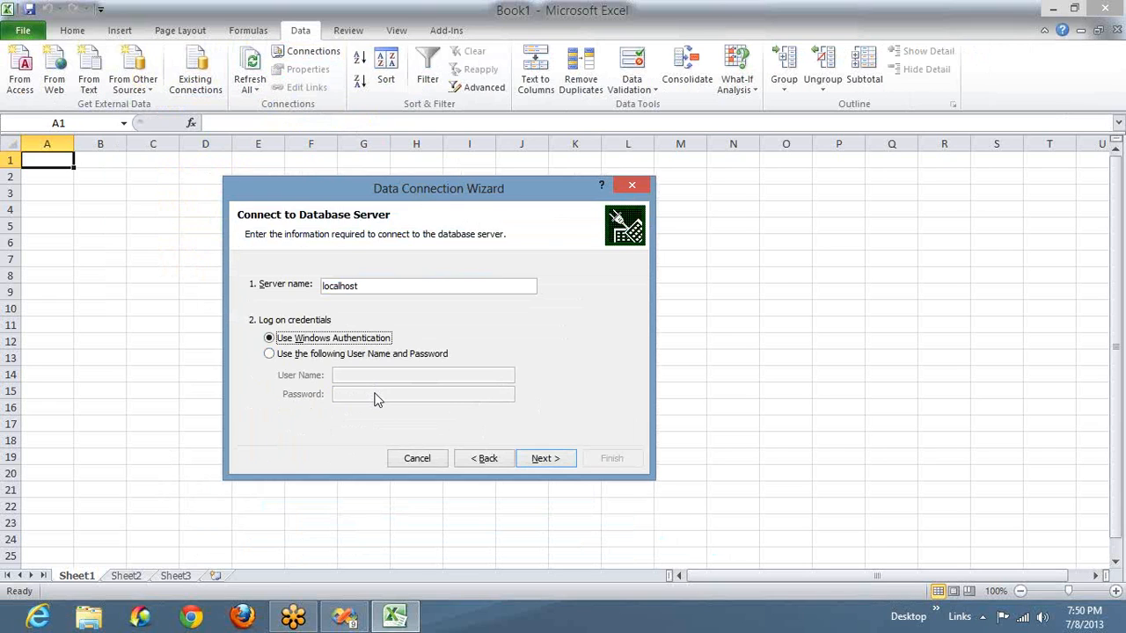
pyautogui.click(544, 459)
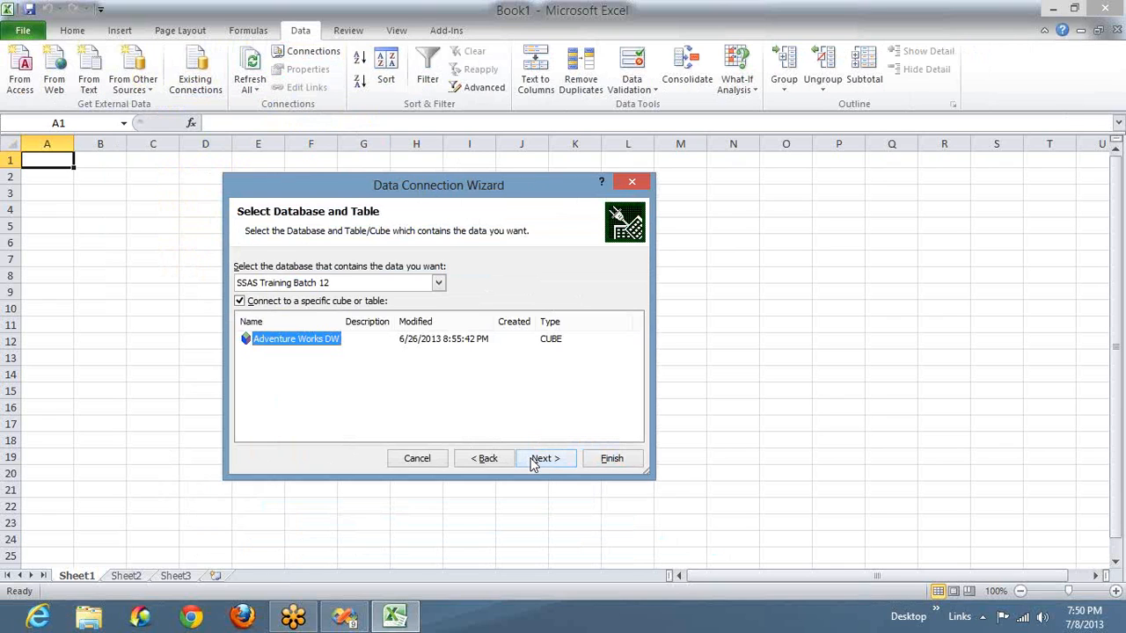
# - Choose the SSAS Training Batch 12 database and its Adventure Works DW cube for the connection
pyautogui.click(438, 283)
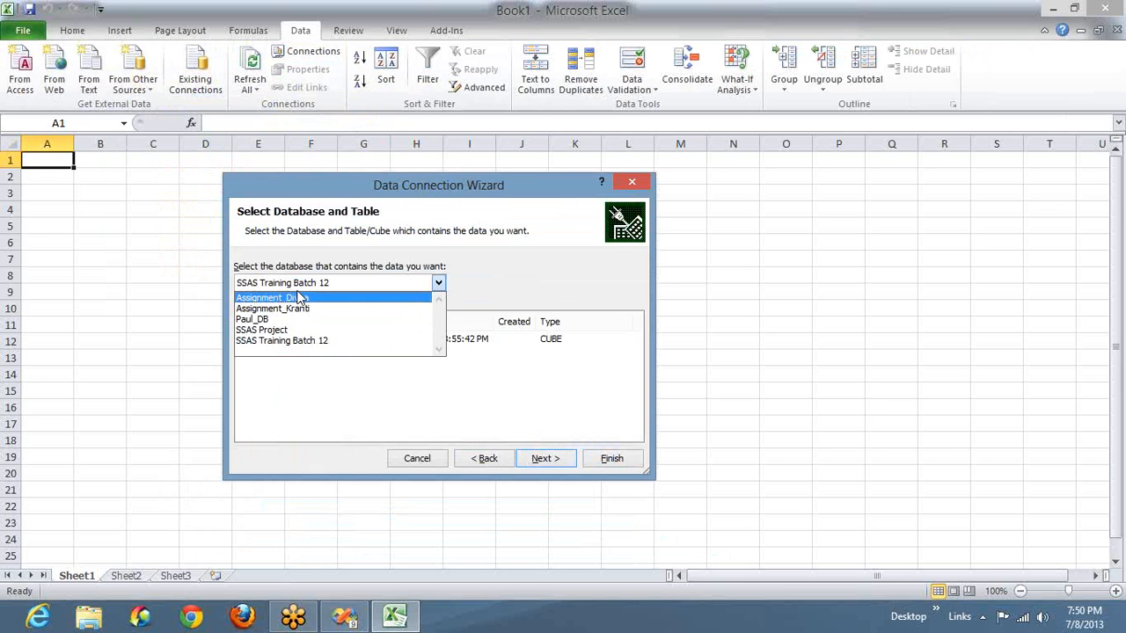
pyautogui.click(299, 343)
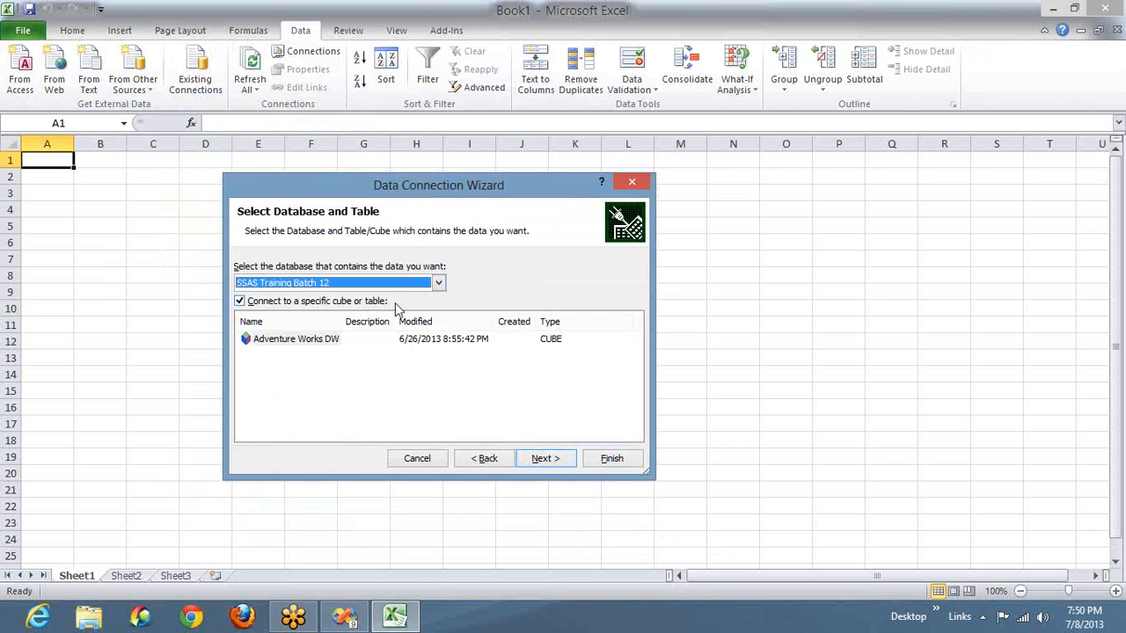
pyautogui.click(282, 343)
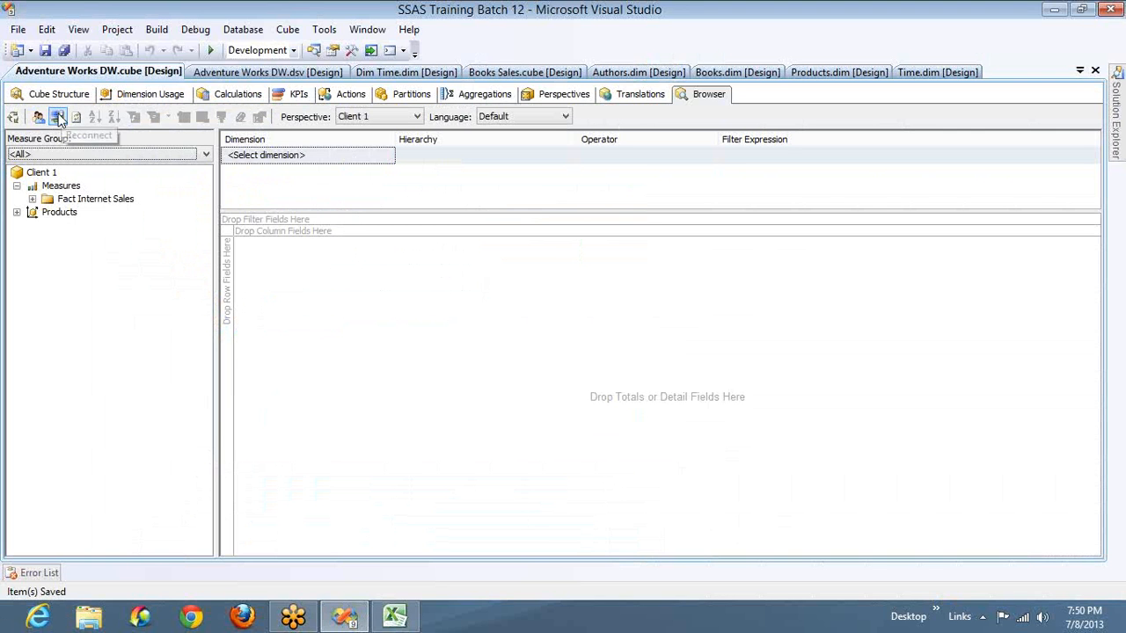
# - Switch to Visual Studio, reconnect the cube browser, deploy the project and fully process the Adventure Works DW cube
pyautogui.click(12, 117)
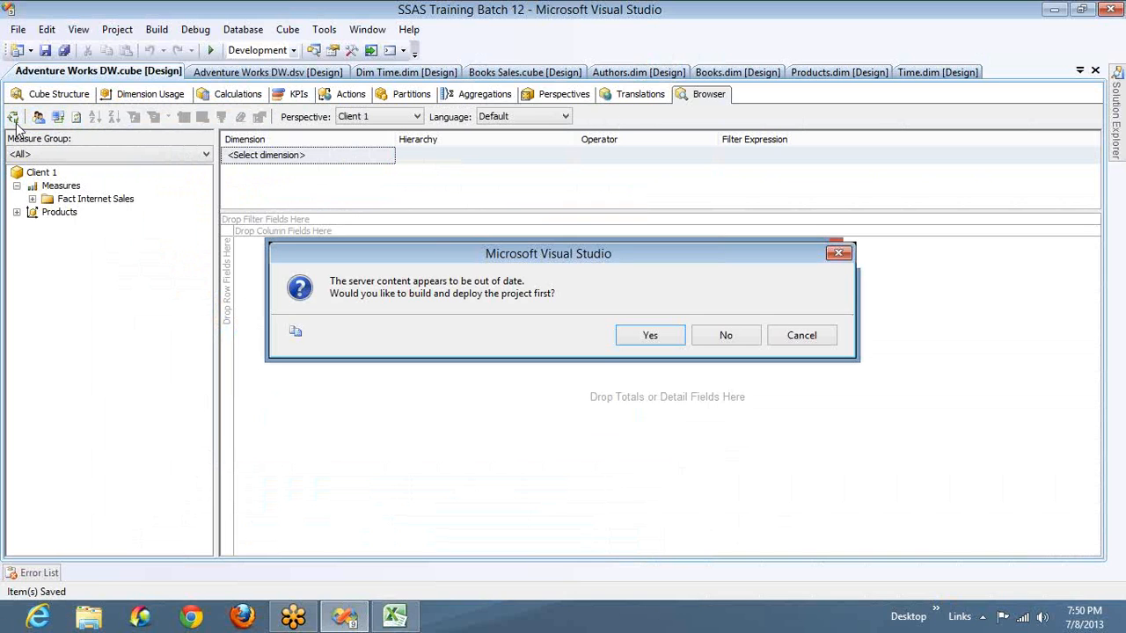
pyautogui.press('Return')
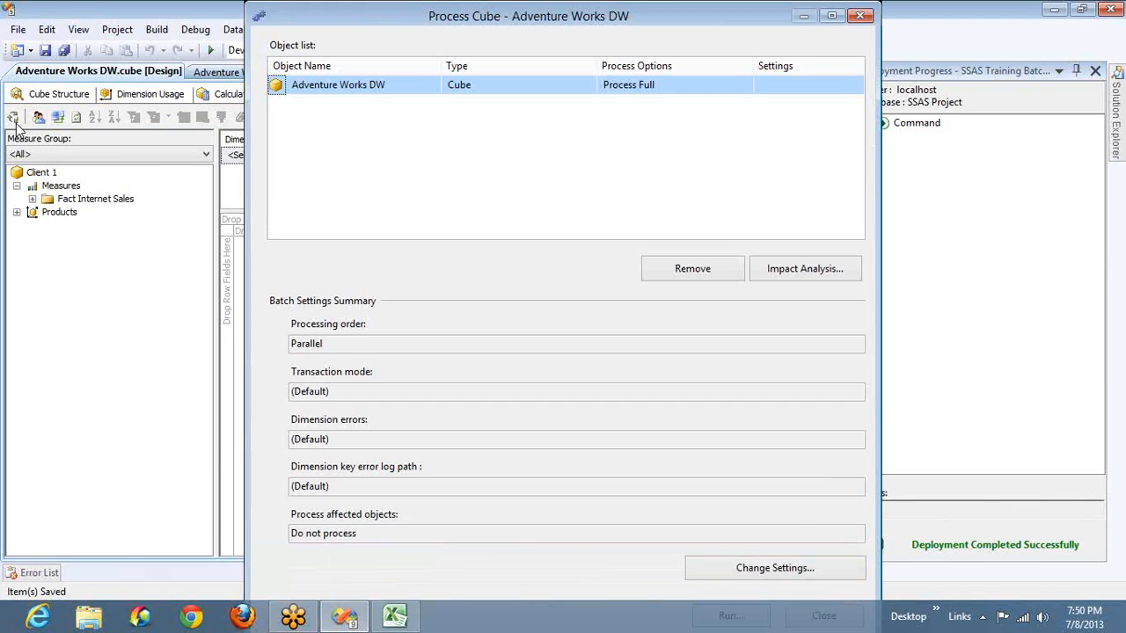
pyautogui.press('Return')
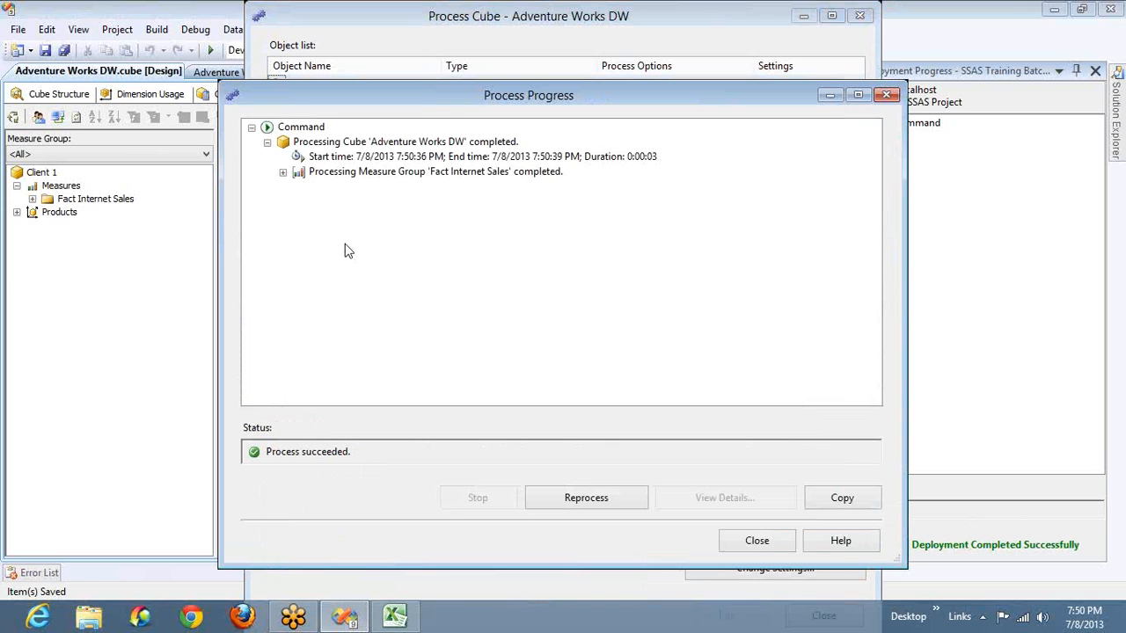
# - Return to Excel, reload the connection's database list, choose the SSAS Project database and inspect its cubes
pyautogui.hotkey('alt', 'Tab')
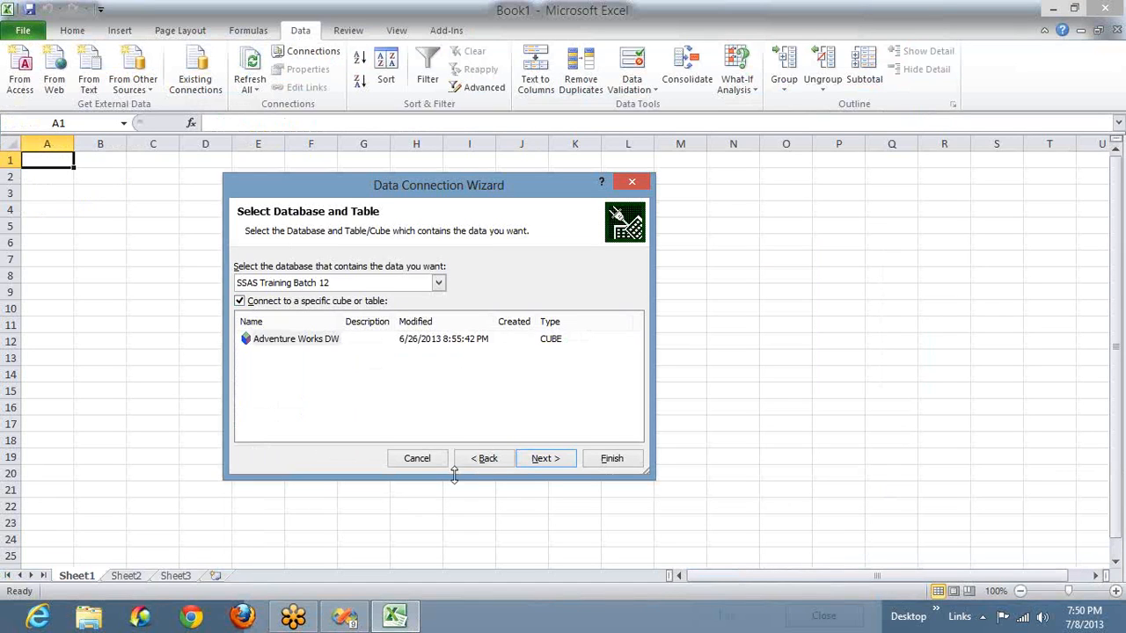
pyautogui.click(483, 461)
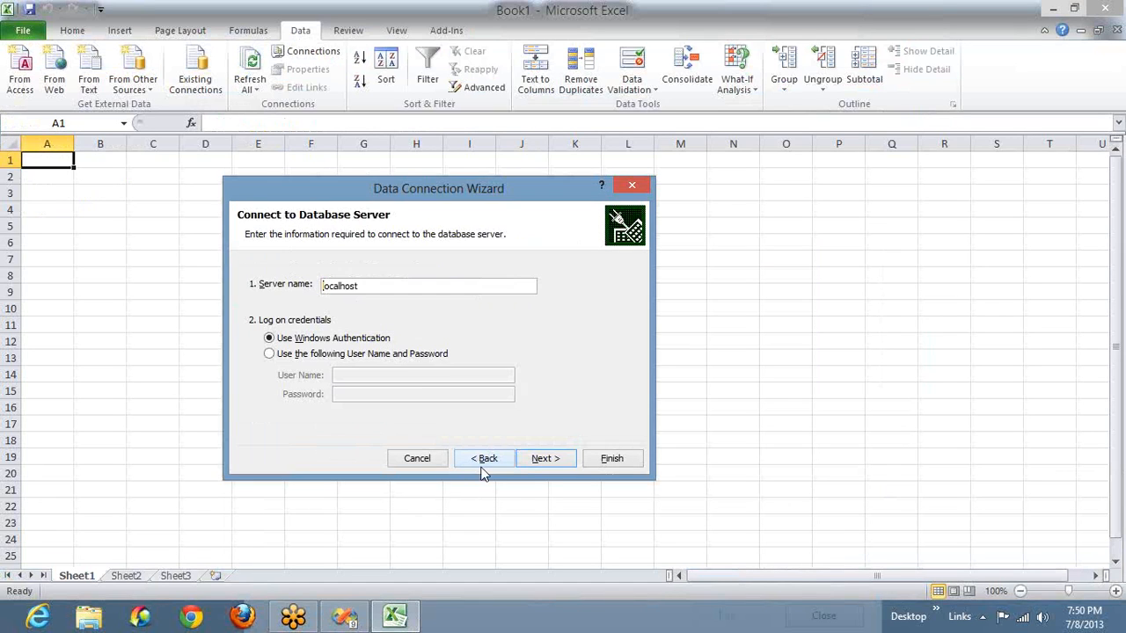
pyautogui.click(540, 457)
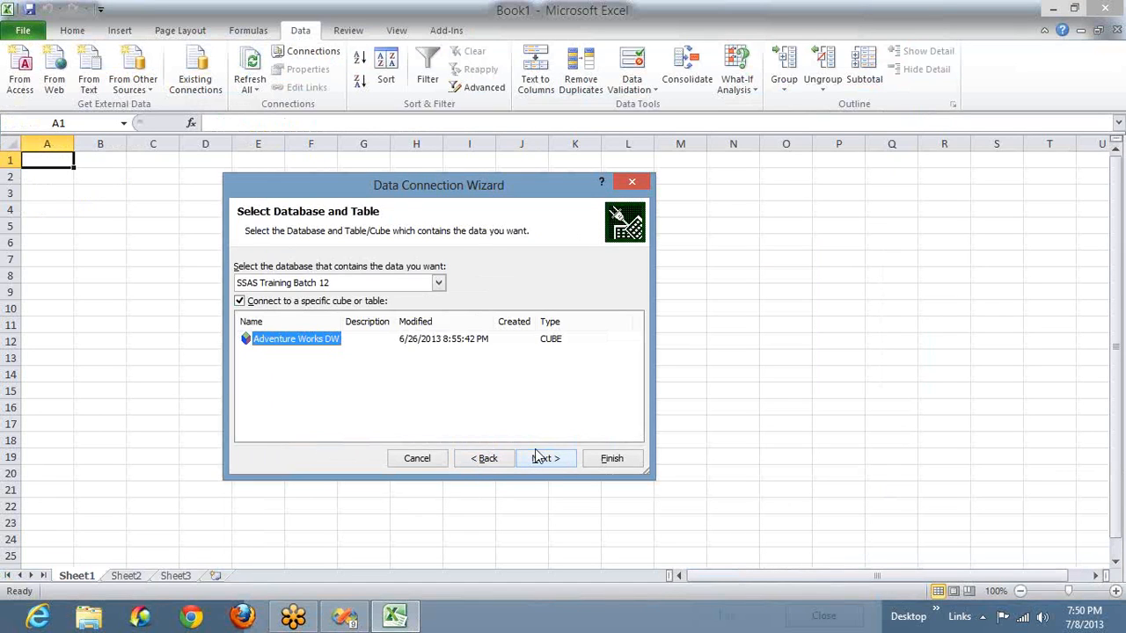
pyautogui.click(438, 283)
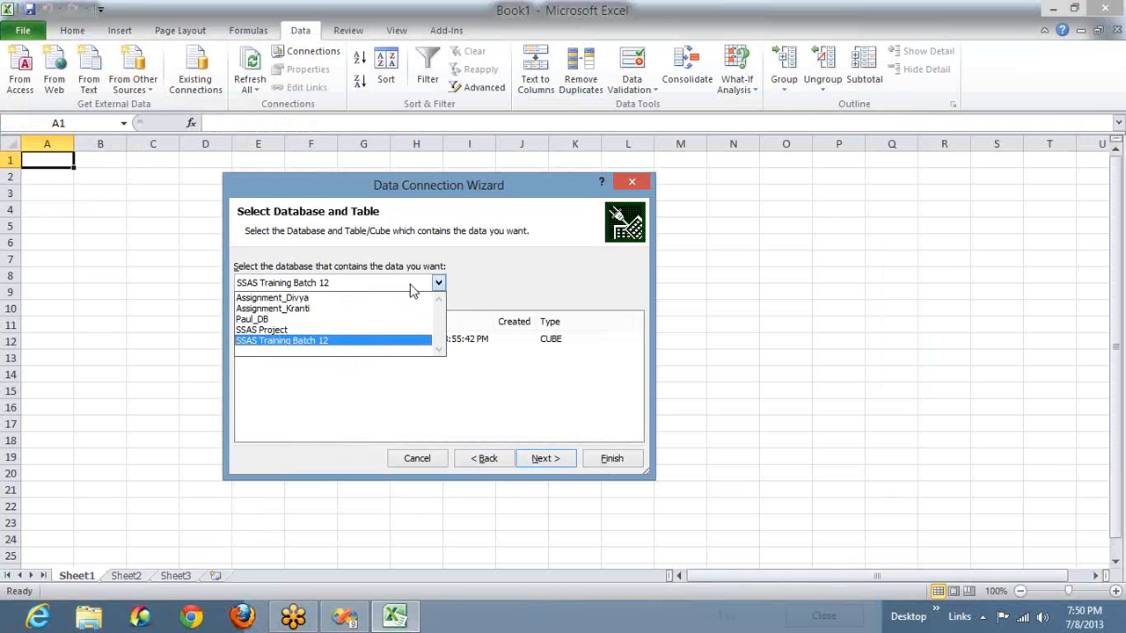
pyautogui.click(343, 327)
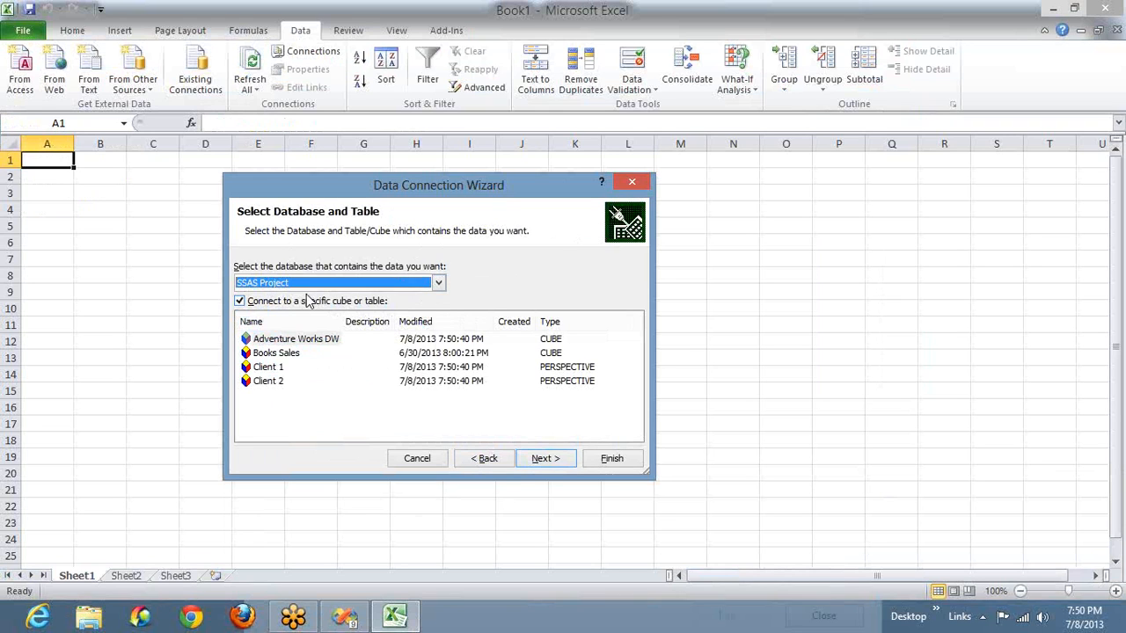
pyautogui.click(298, 340)
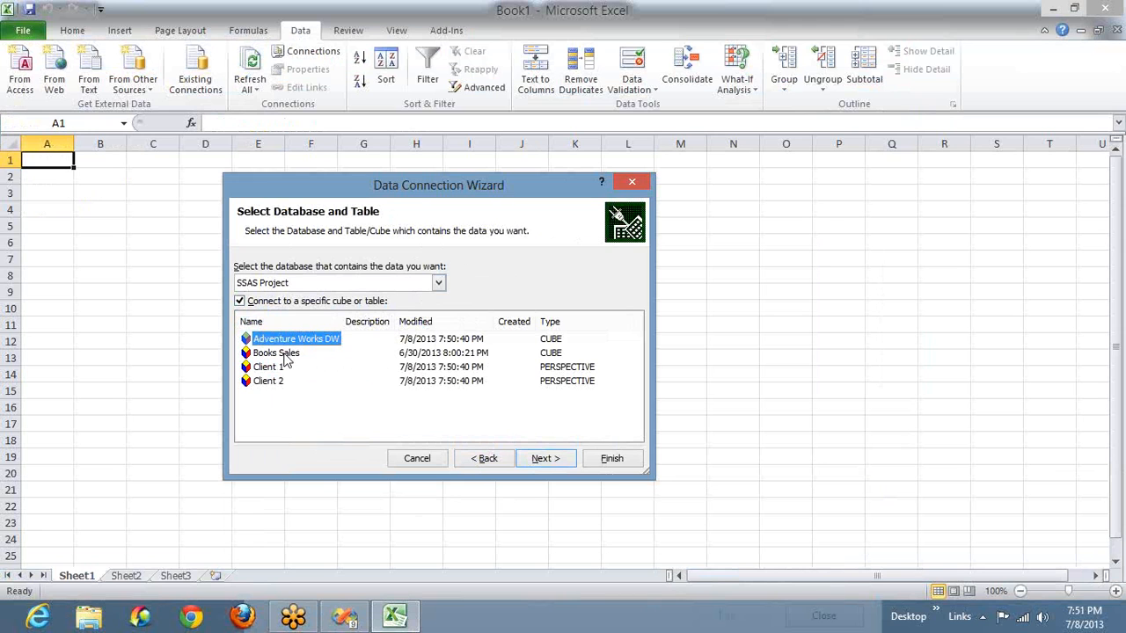
pyautogui.click(287, 353)
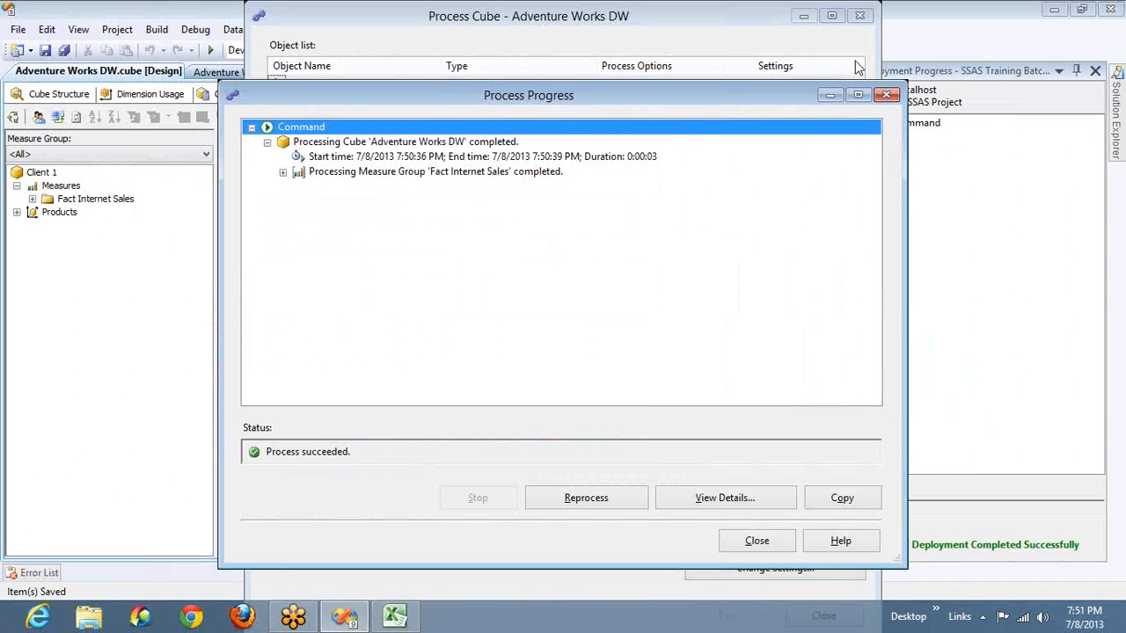
# - Close the cube processing windows in Visual Studio and check the project's Adventure Works DW and Books Sales cubes
pyautogui.click(778, 540)
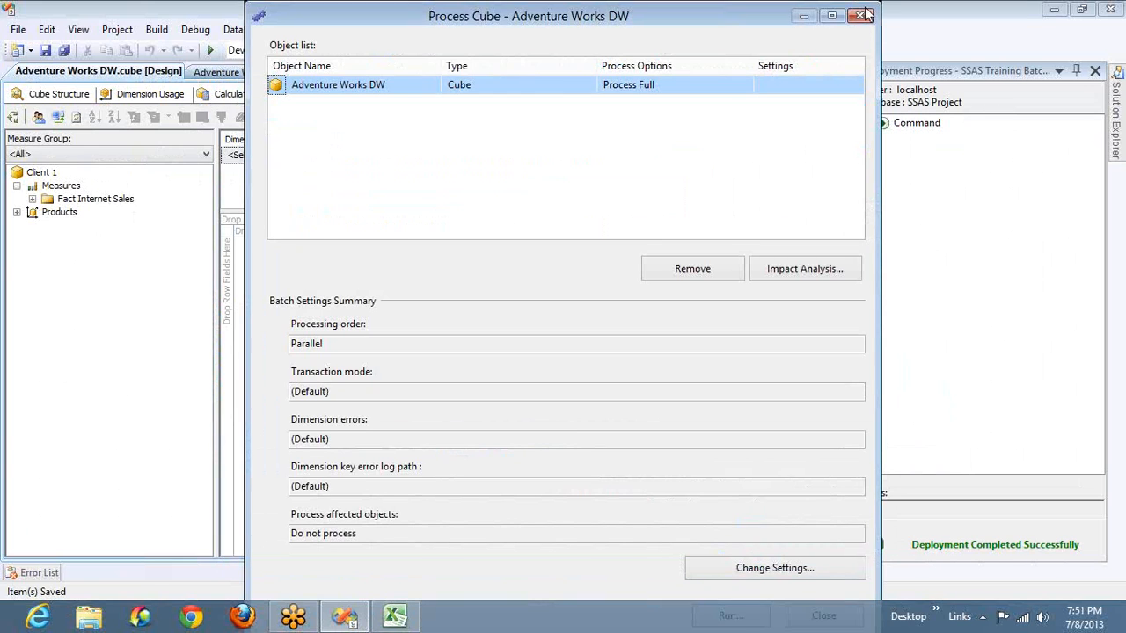
pyautogui.click(861, 15)
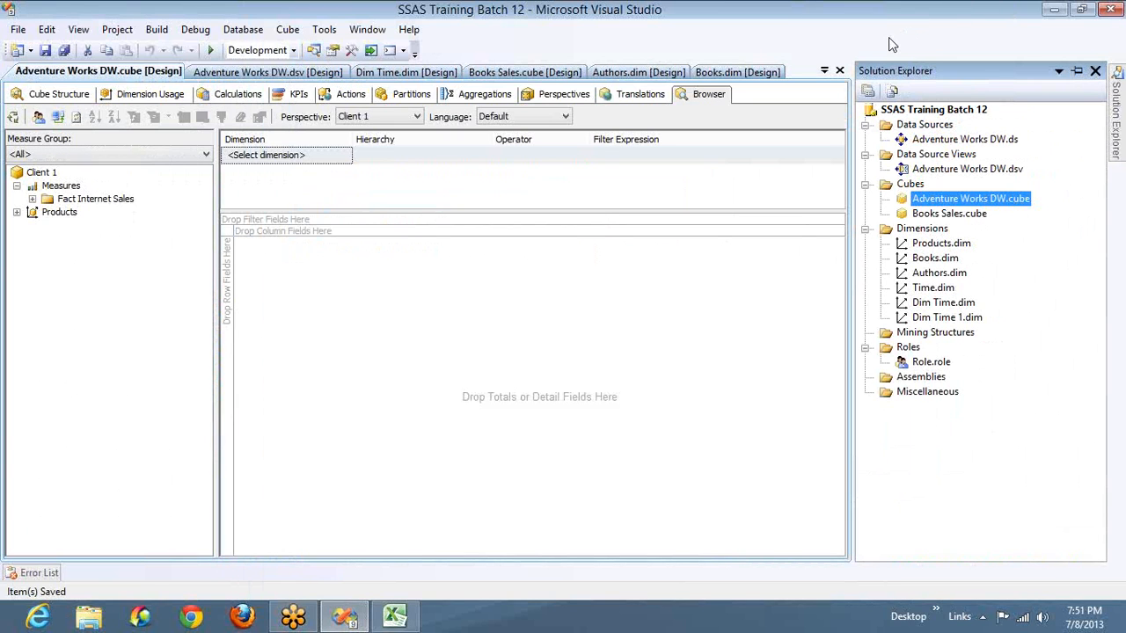
pyautogui.rightClick(937, 200)
pyautogui.click(938, 202)
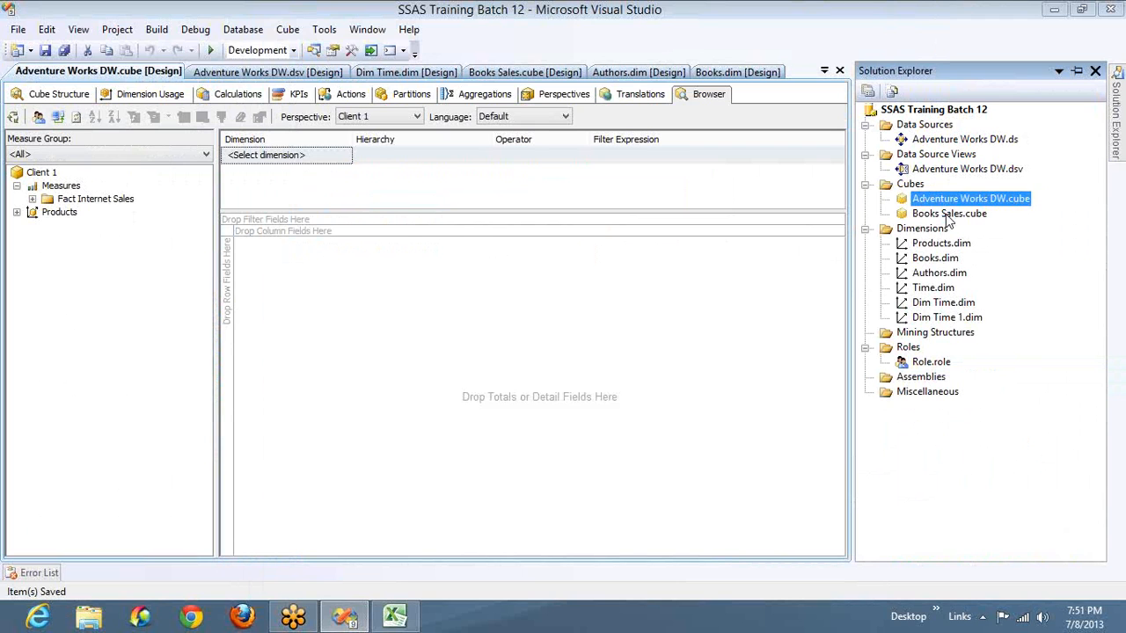
pyautogui.click(937, 216)
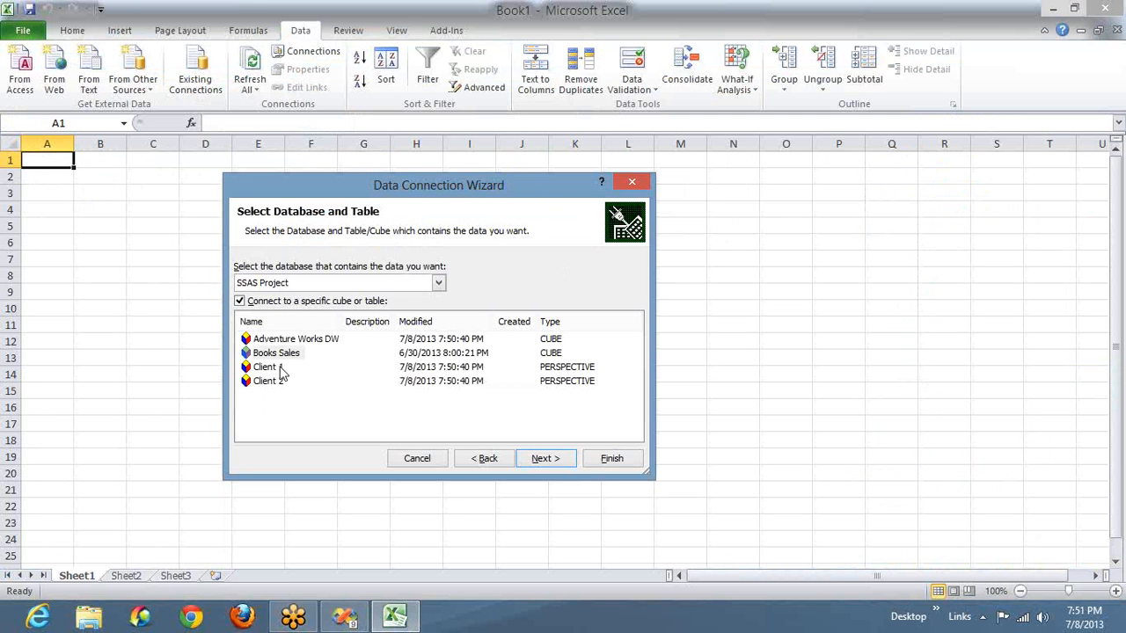
# - Back in Excel, check the Client 1 and Client 2 perspectives, and complete the connection to the Adventure Works DW cube with the default file name
pyautogui.click(280, 369)
pyautogui.click(278, 385)
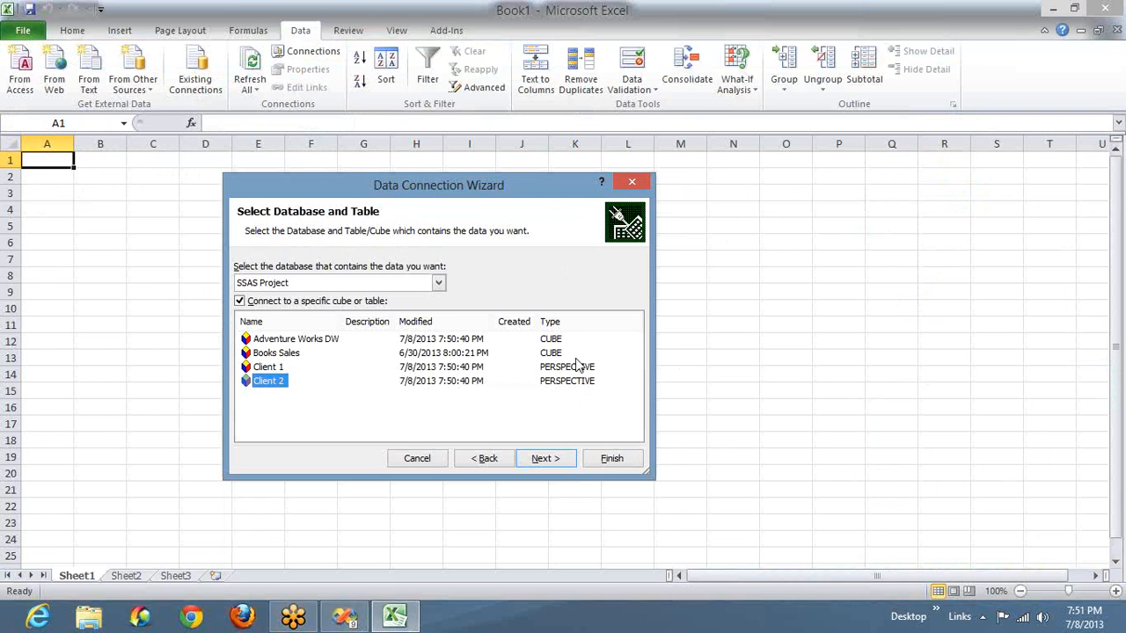
pyautogui.click(314, 341)
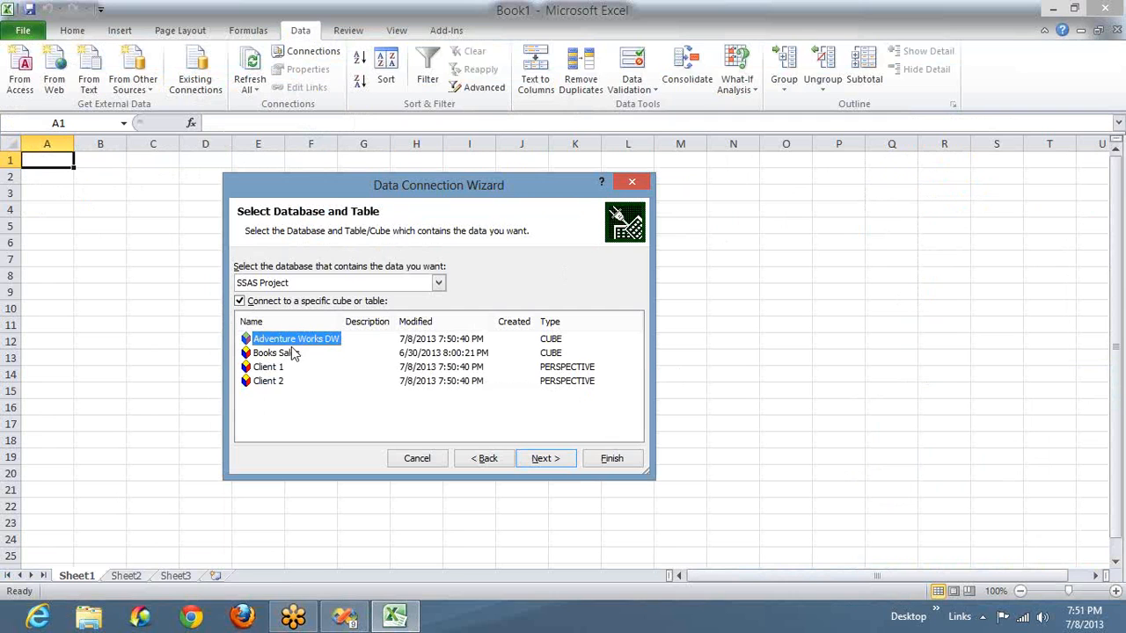
pyautogui.click(539, 466)
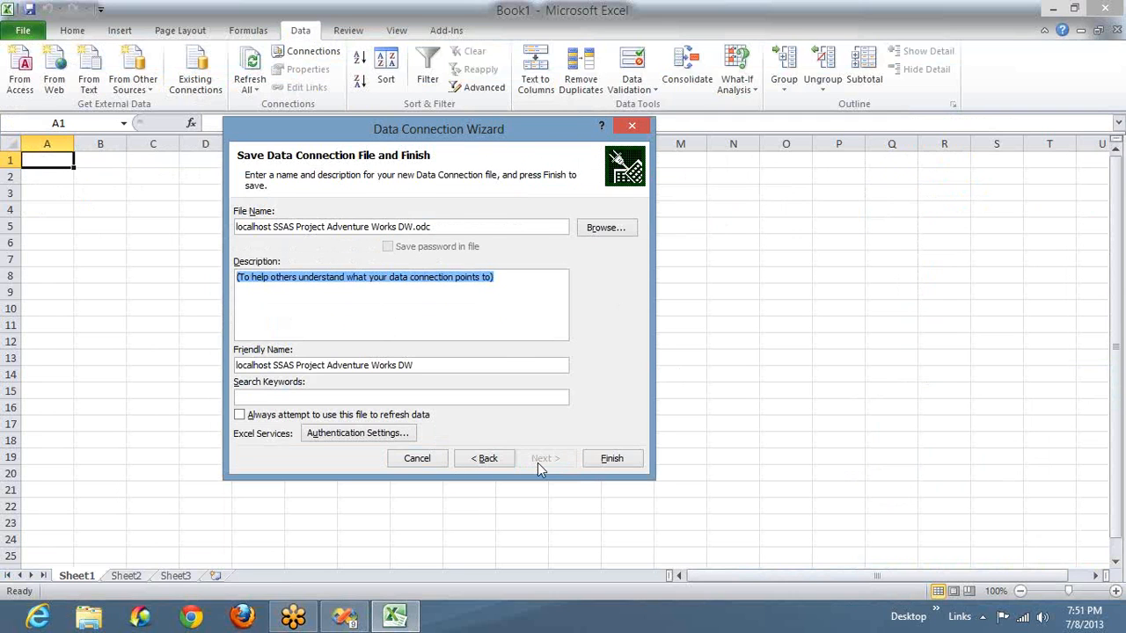
pyautogui.click(601, 461)
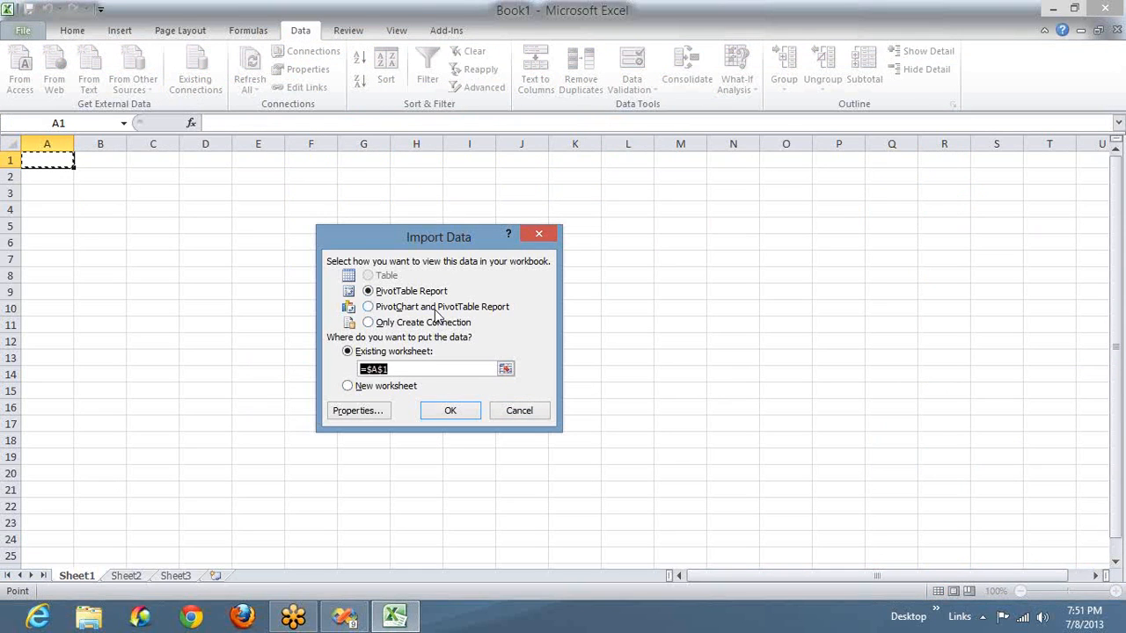
# - Import the cube as a PivotTable Report at cell A1 of the existing worksheet and display its field list
pyautogui.click(435, 309)
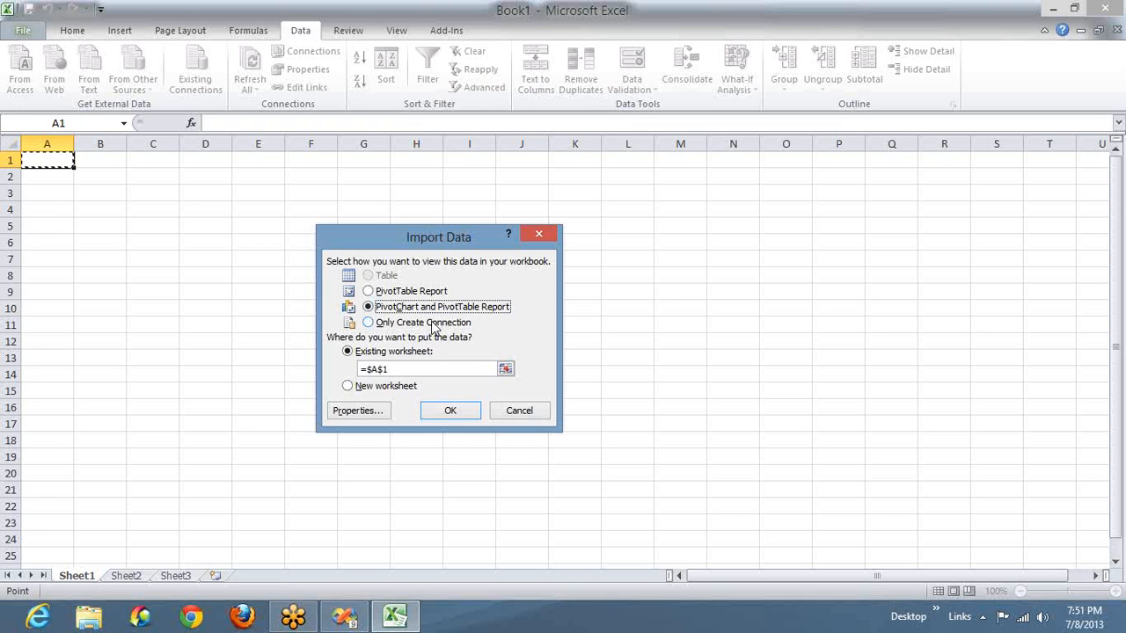
pyautogui.click(433, 322)
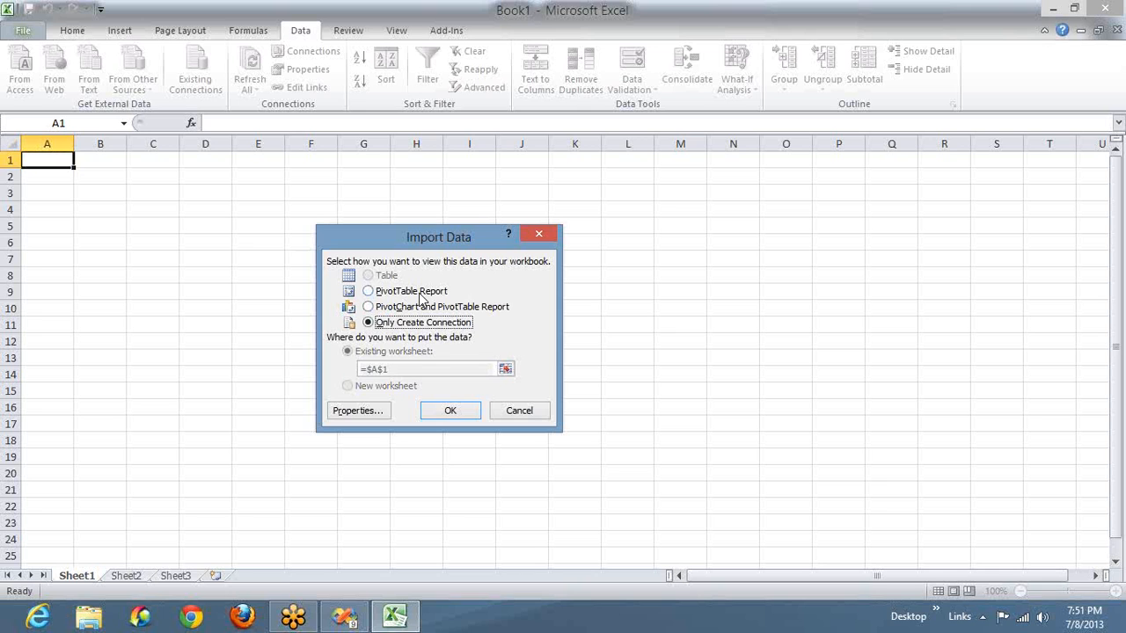
pyautogui.click(420, 298)
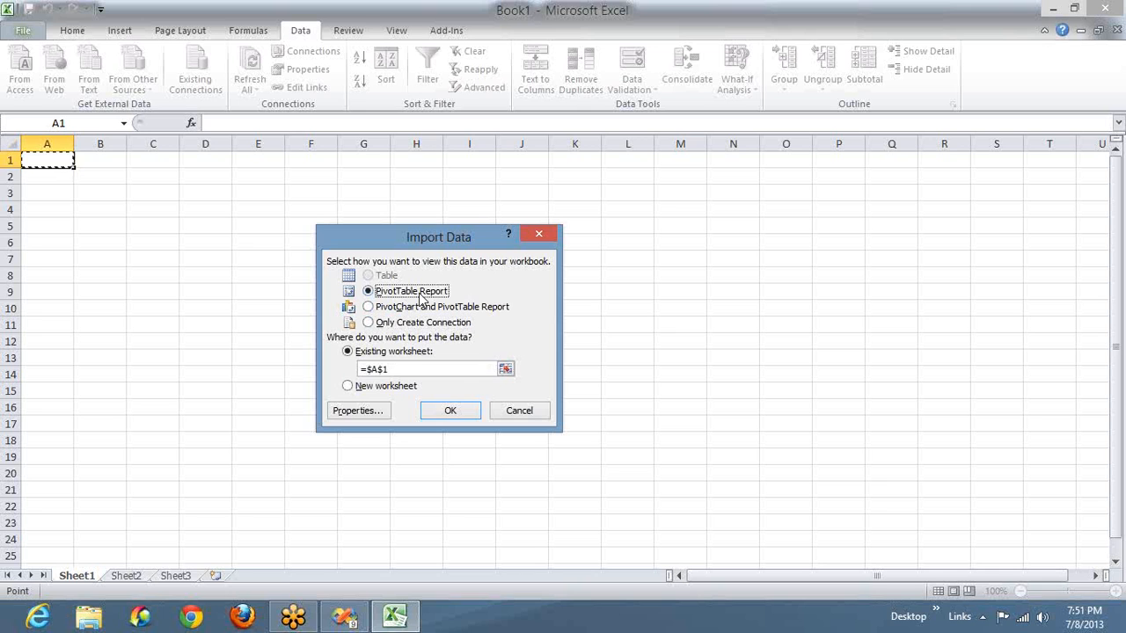
pyautogui.click(443, 415)
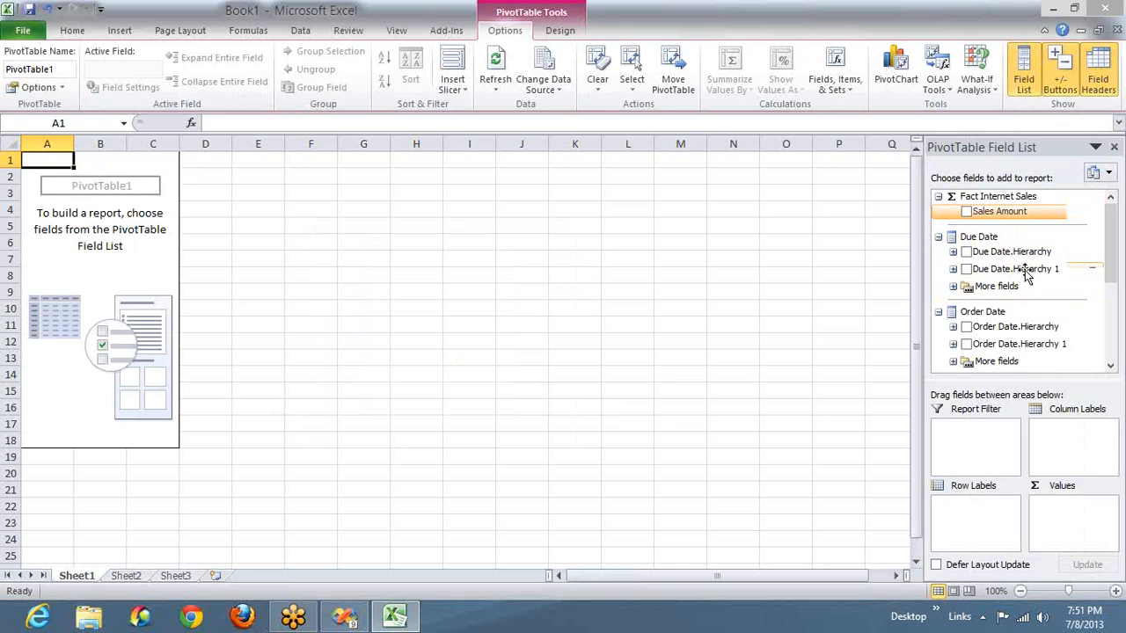
pyautogui.click(846, 275)
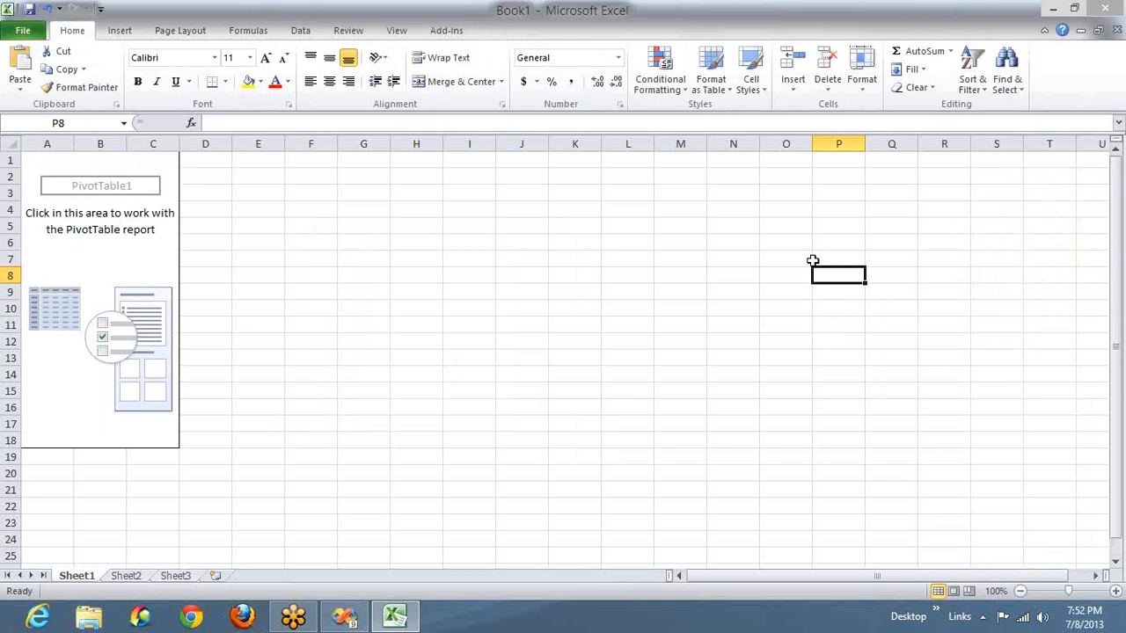
pyautogui.click(151, 254)
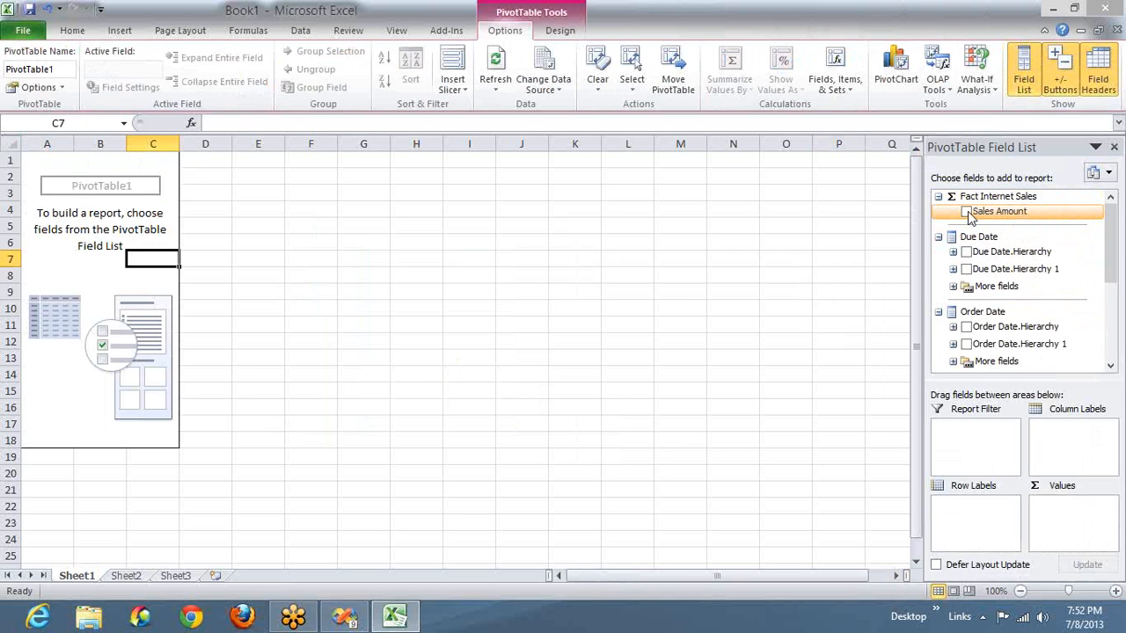
# - Add Sales Amount as the PivotTable's values and Due Date.Hierarchy as its row labels
pyautogui.moveTo(970, 218); pyautogui.dragTo(1058, 520)
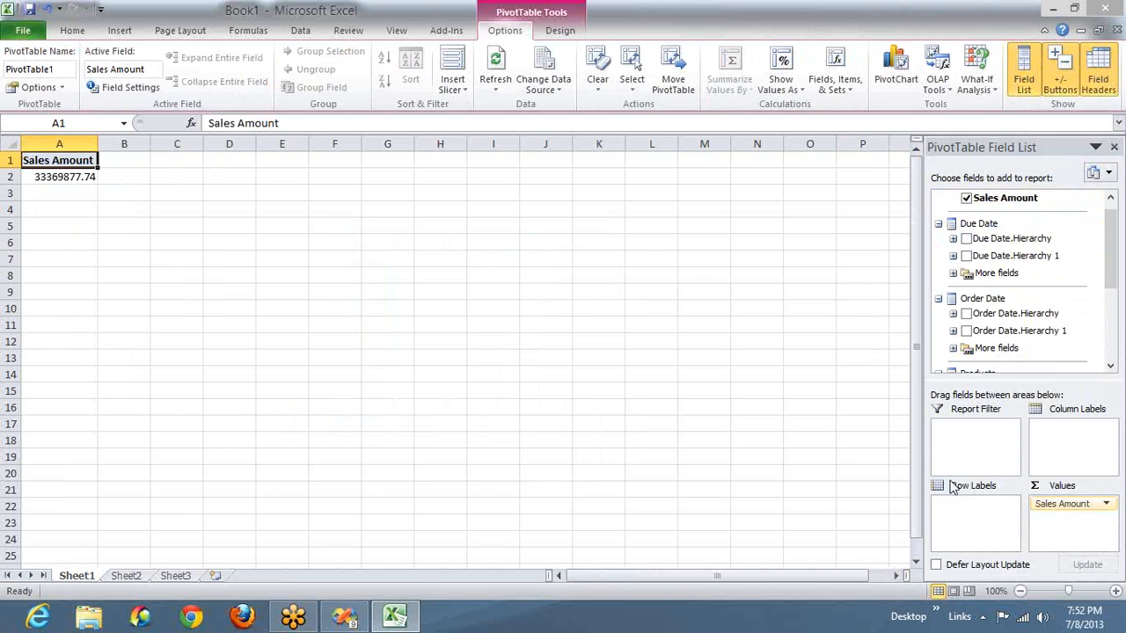
pyautogui.hotkey('alt', 'Tab')
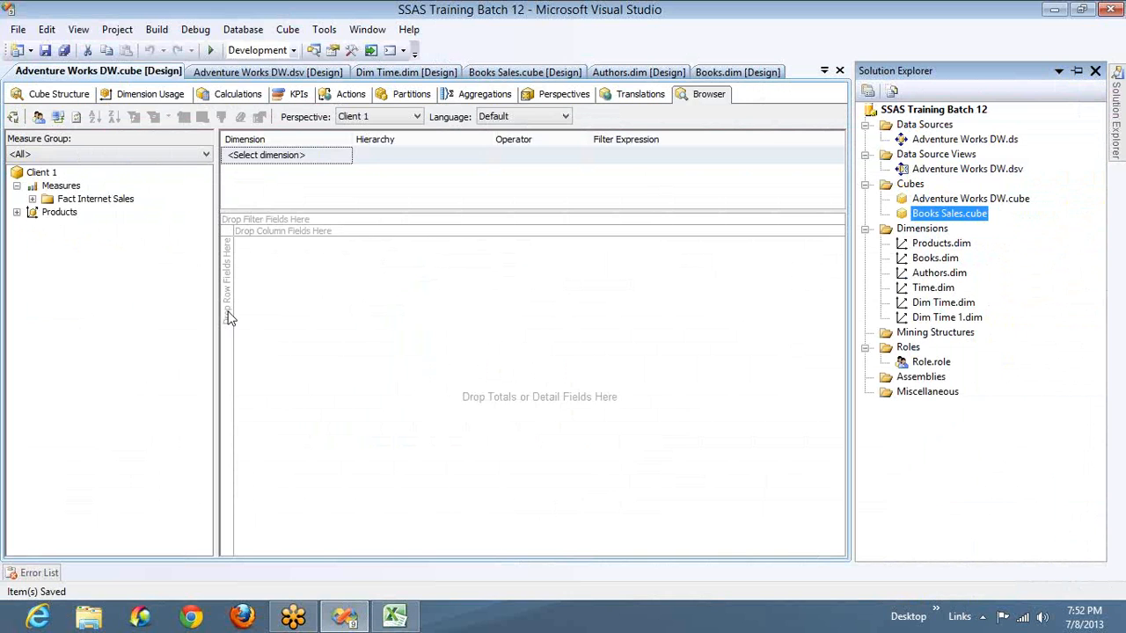
pyautogui.hotkey('alt', 'Tab')
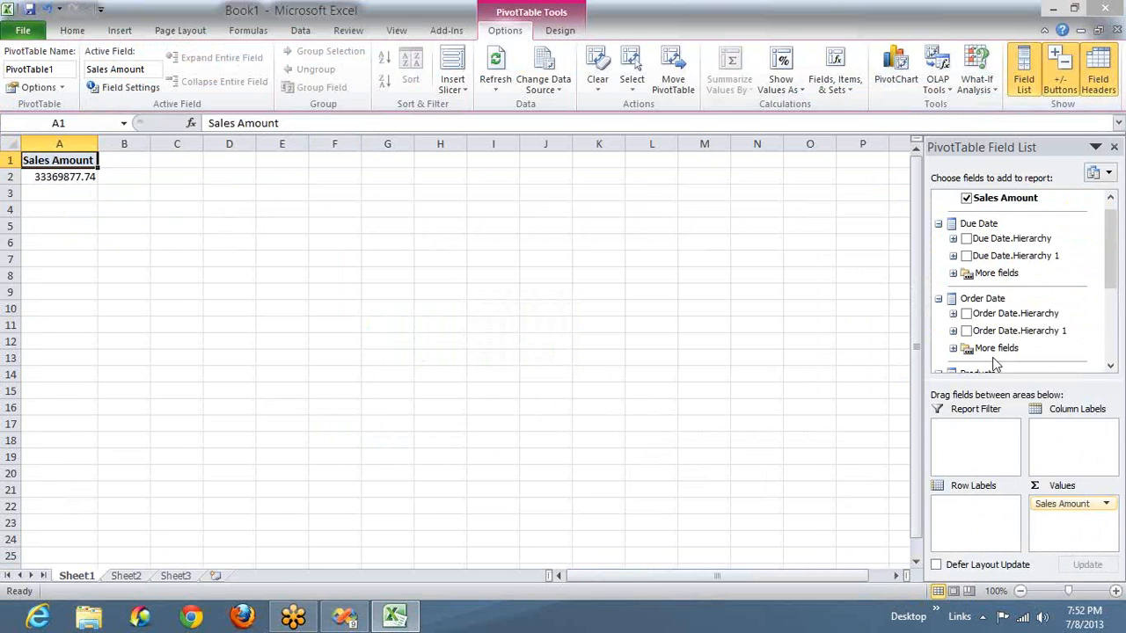
pyautogui.moveTo(979, 242); pyautogui.dragTo(957, 517)
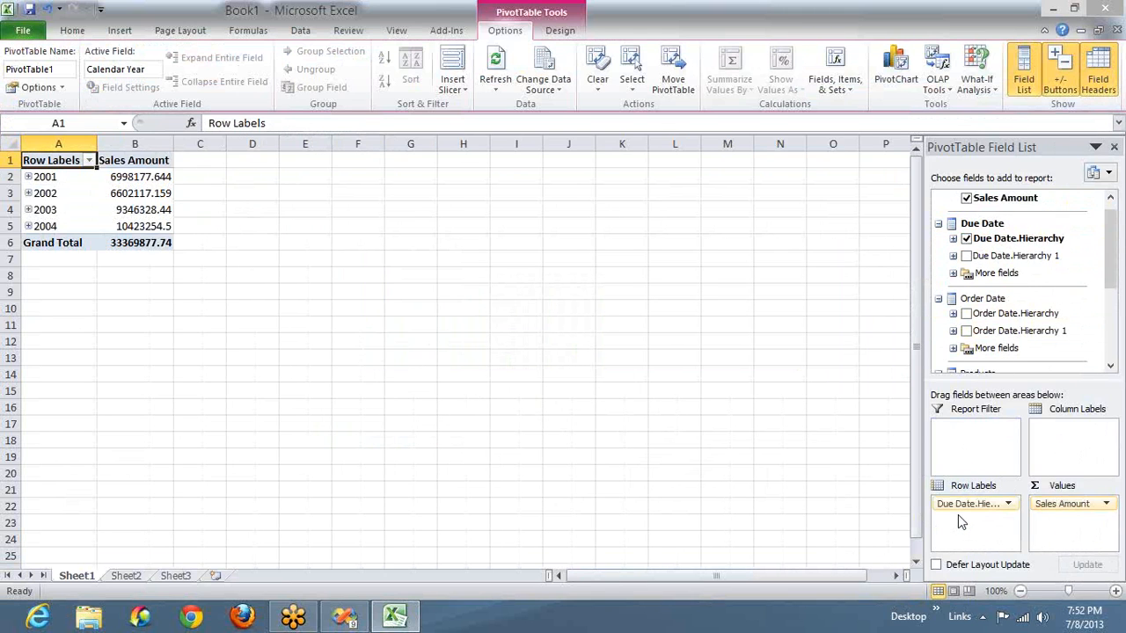
# - Expand the years 2001 and 2002 in the PivotTable rows to show their calendar semesters
pyautogui.click(28, 176)
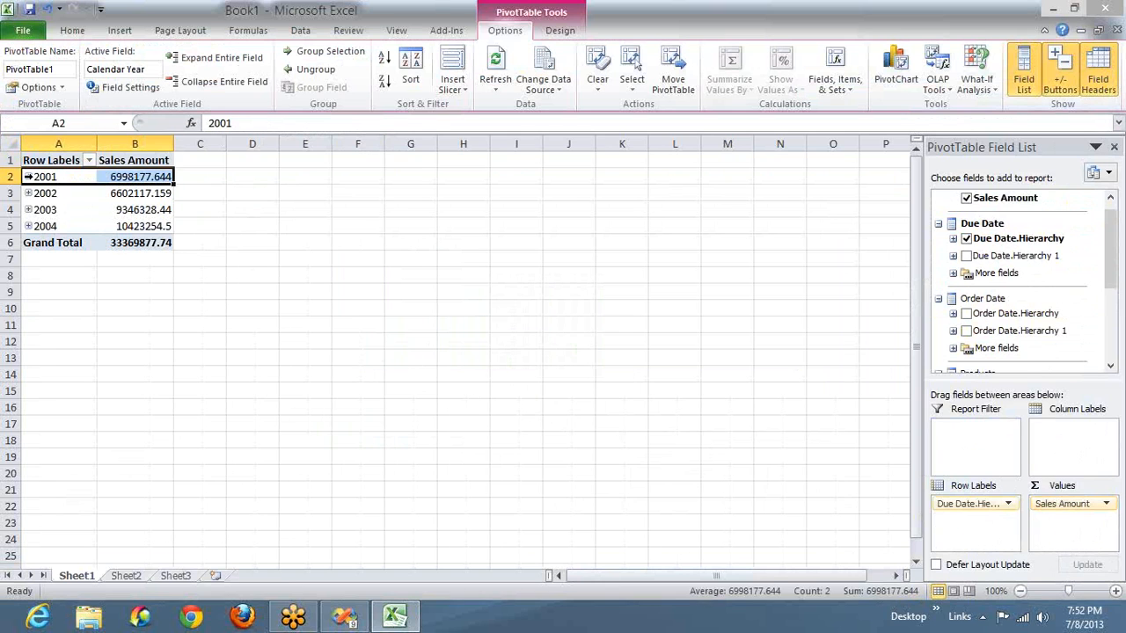
pyautogui.click(28, 177)
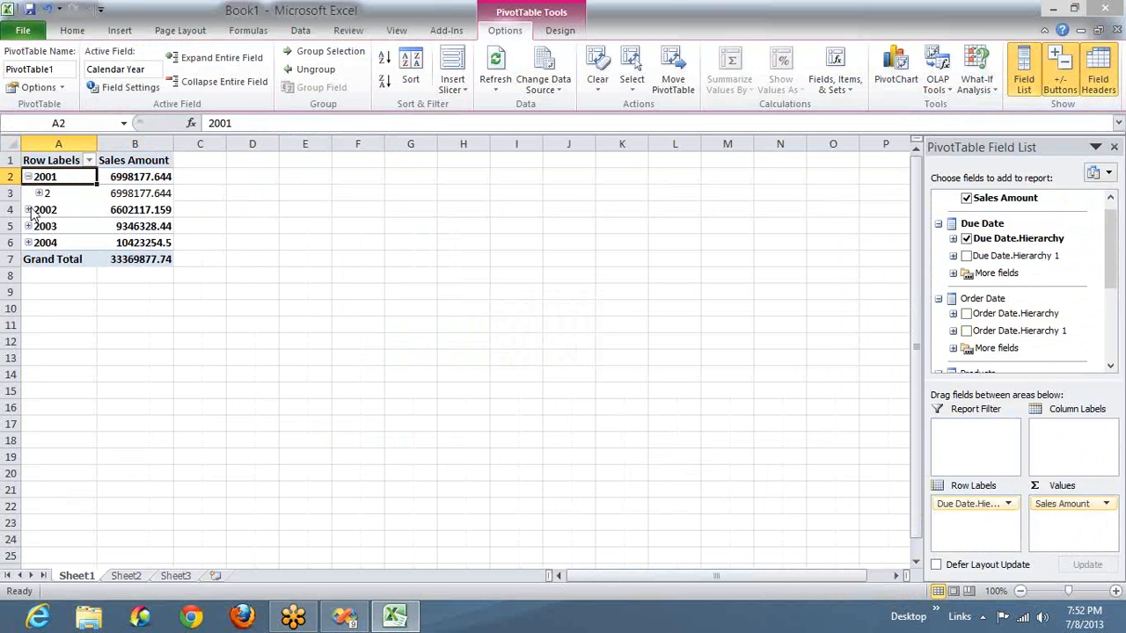
pyautogui.click(28, 210)
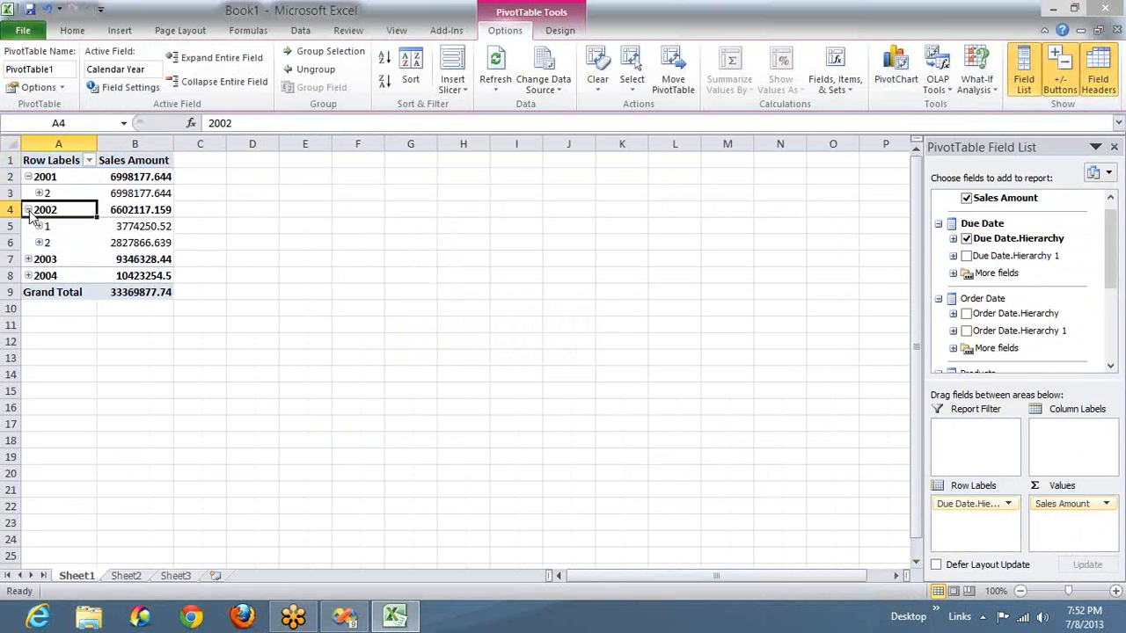
pyautogui.click(26, 258)
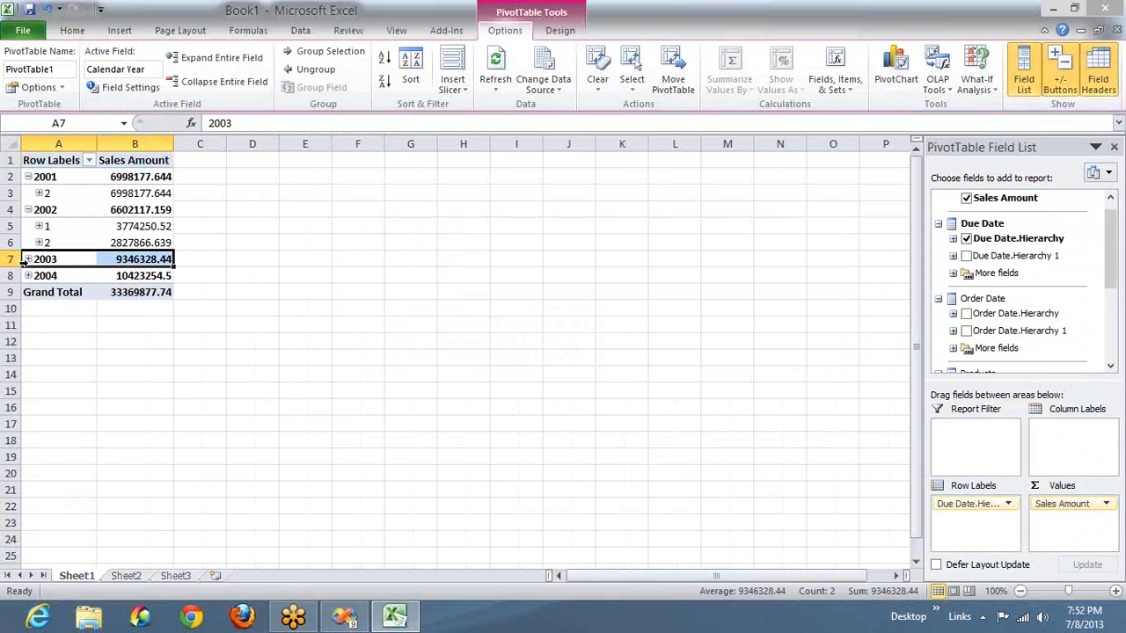
# - Add English Product Name as a report filter and exclude Adjustable Race, All-Purpose Bike Stand, BB Ball Bearing and Bike Wash - Dissolver
pyautogui.click(939, 301)
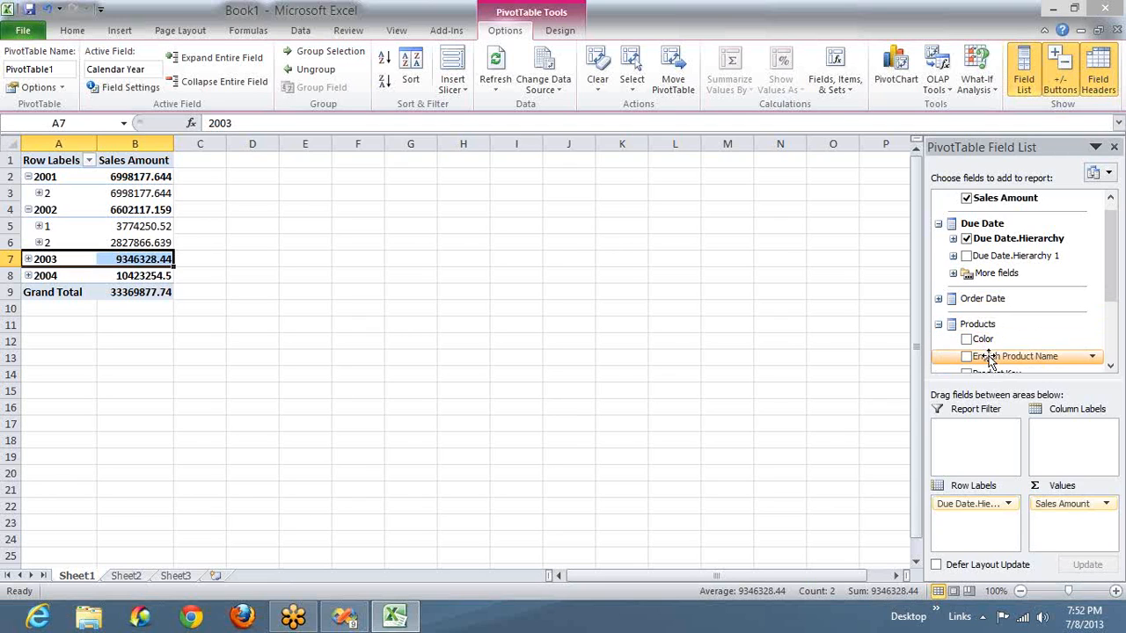
pyautogui.moveTo(988, 358); pyautogui.dragTo(970, 432)
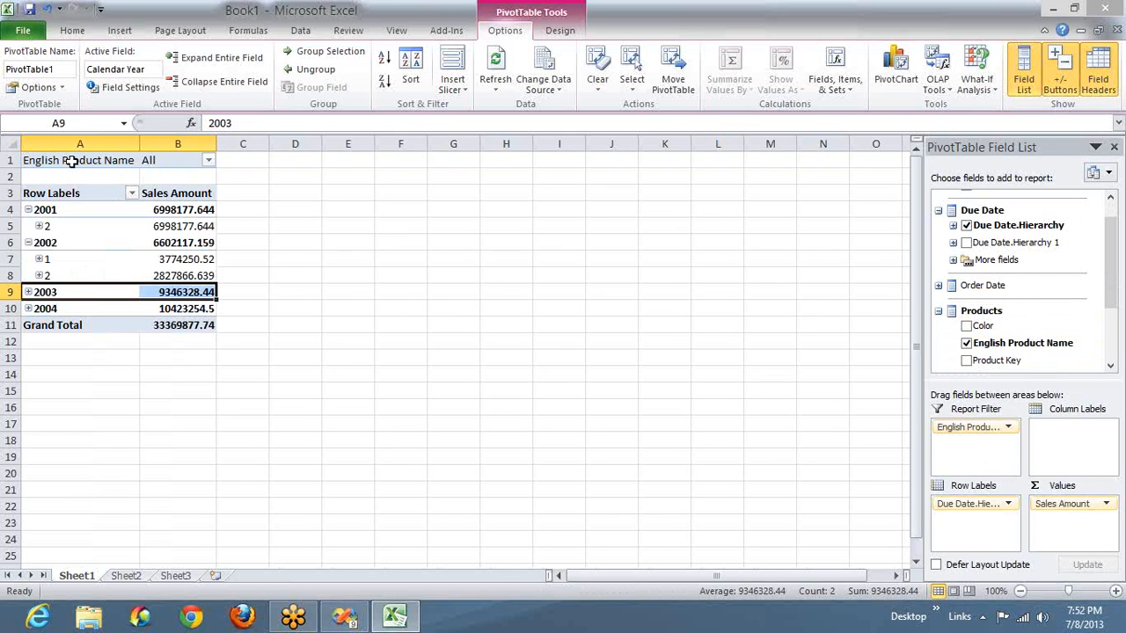
pyautogui.click(209, 161)
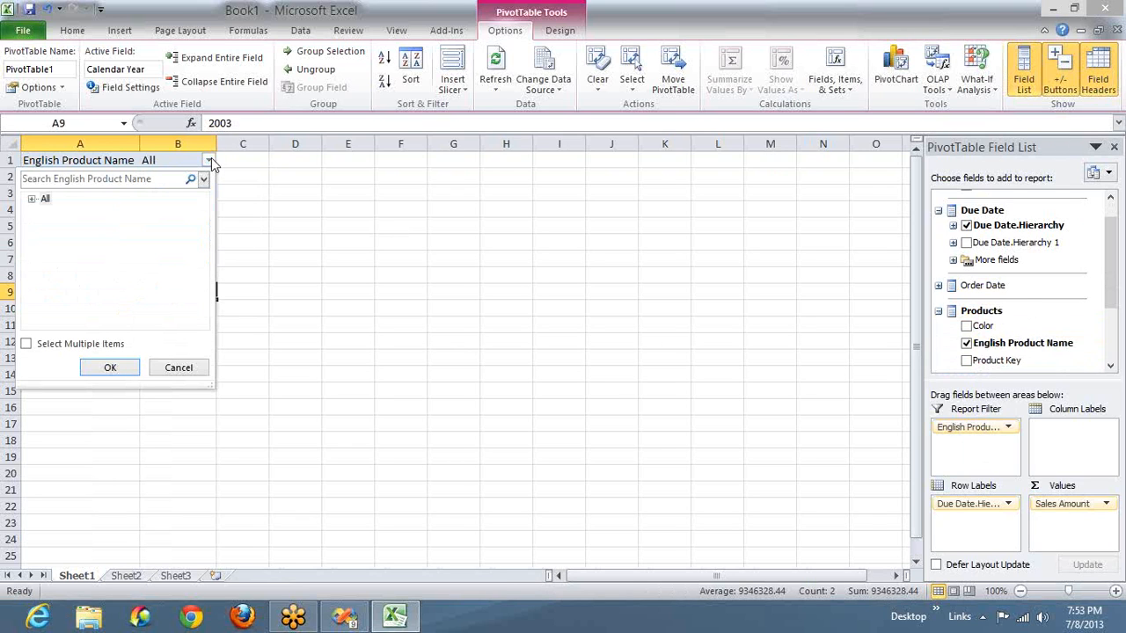
pyautogui.click(33, 200)
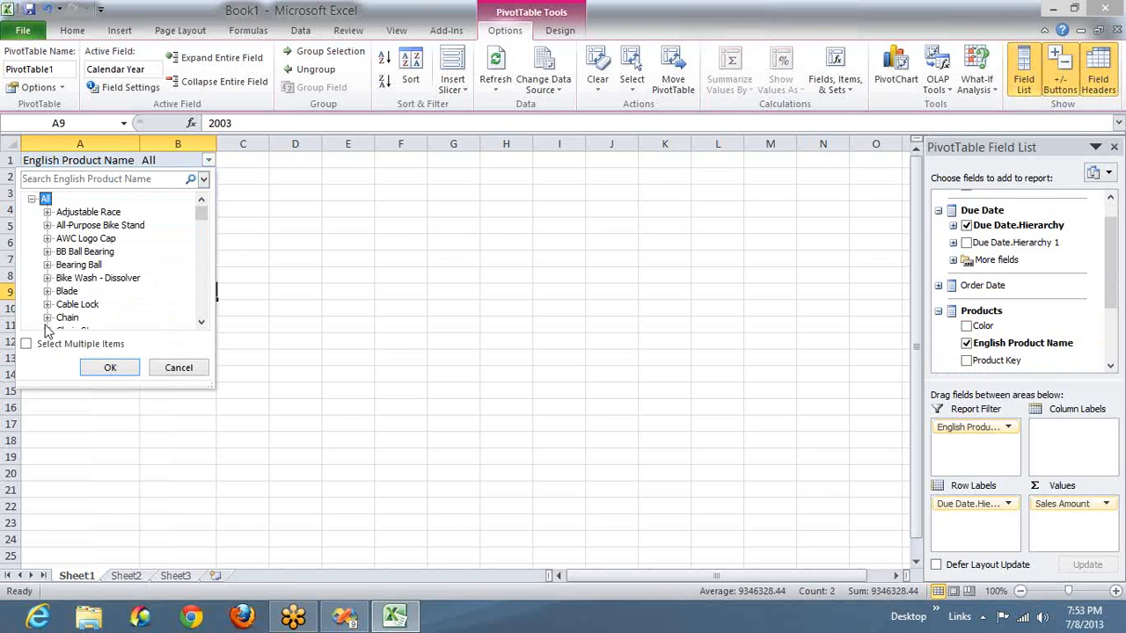
pyautogui.click(26, 344)
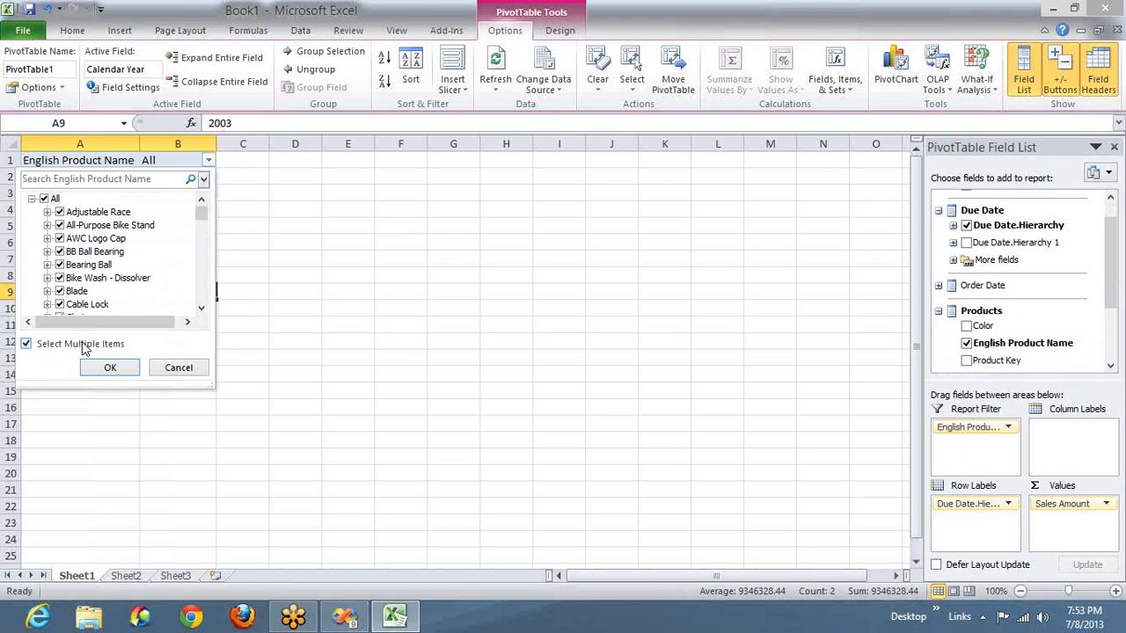
pyautogui.click(60, 213)
pyautogui.click(59, 225)
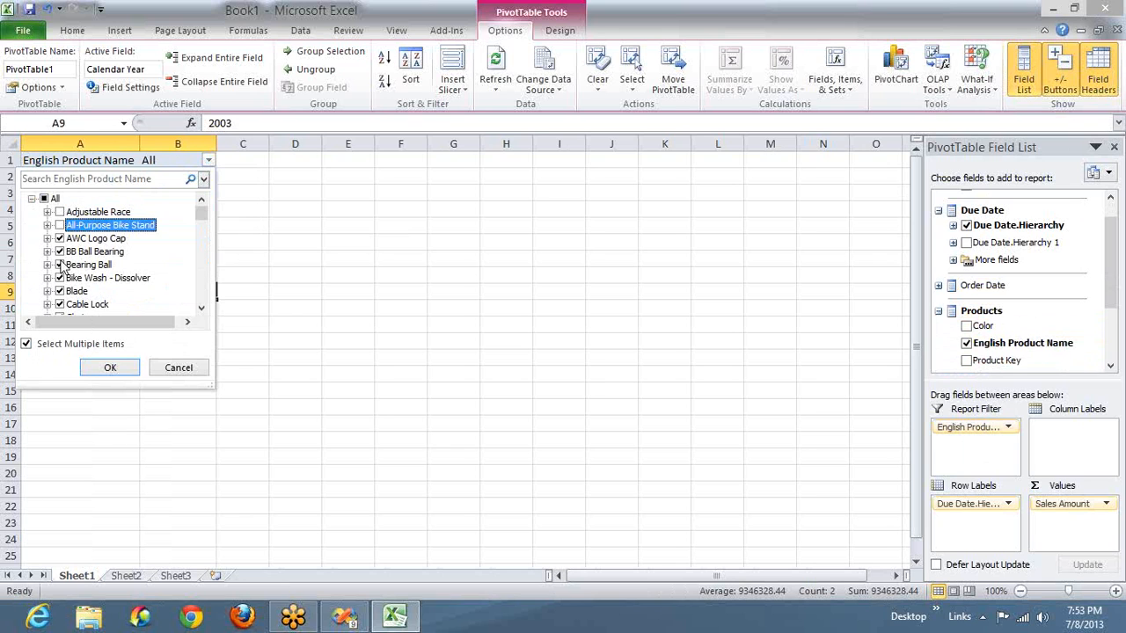
pyautogui.click(60, 252)
pyautogui.click(60, 277)
pyautogui.click(108, 368)
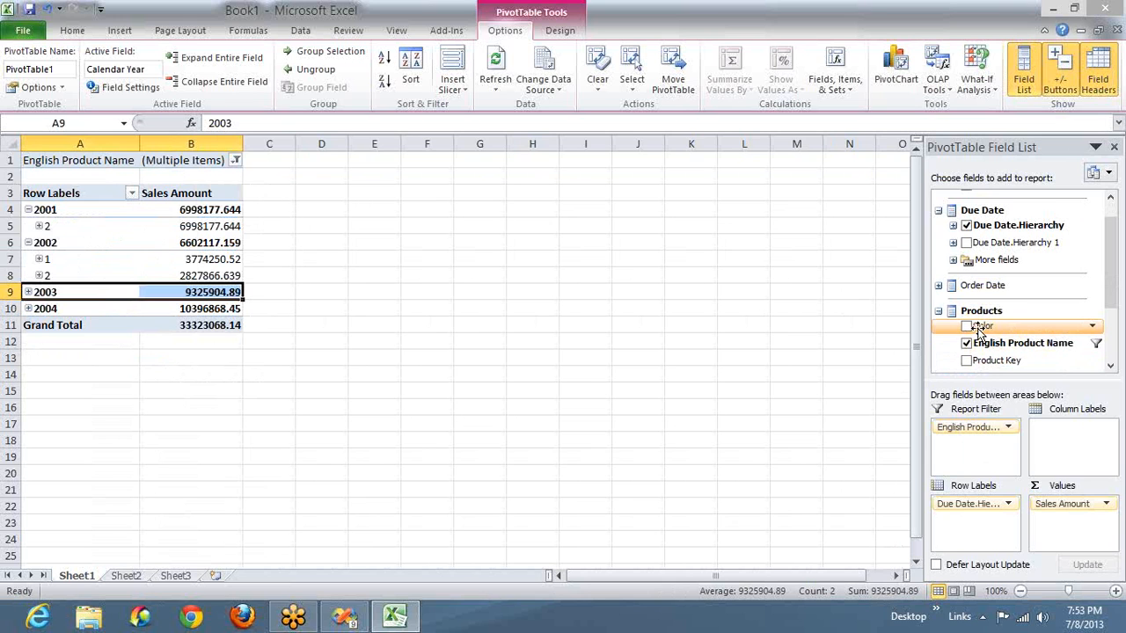
# - Add Color as the column labels and expand 2003, 2004 and the first calendar semester of 2003
pyautogui.moveTo(978, 330); pyautogui.dragTo(1085, 447)
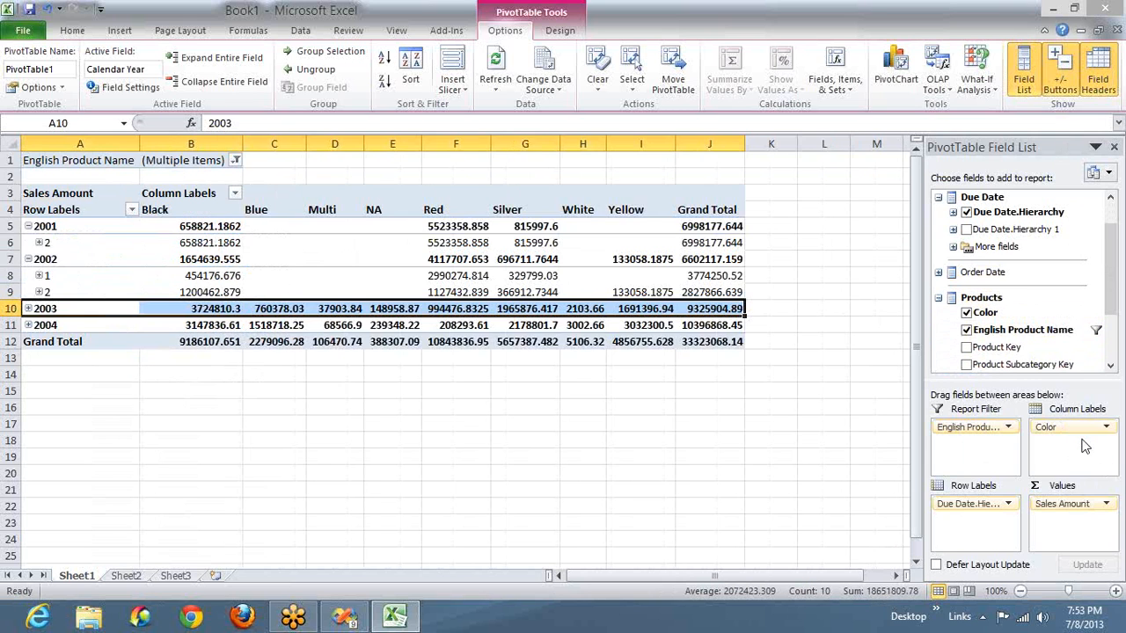
pyautogui.click(658, 375)
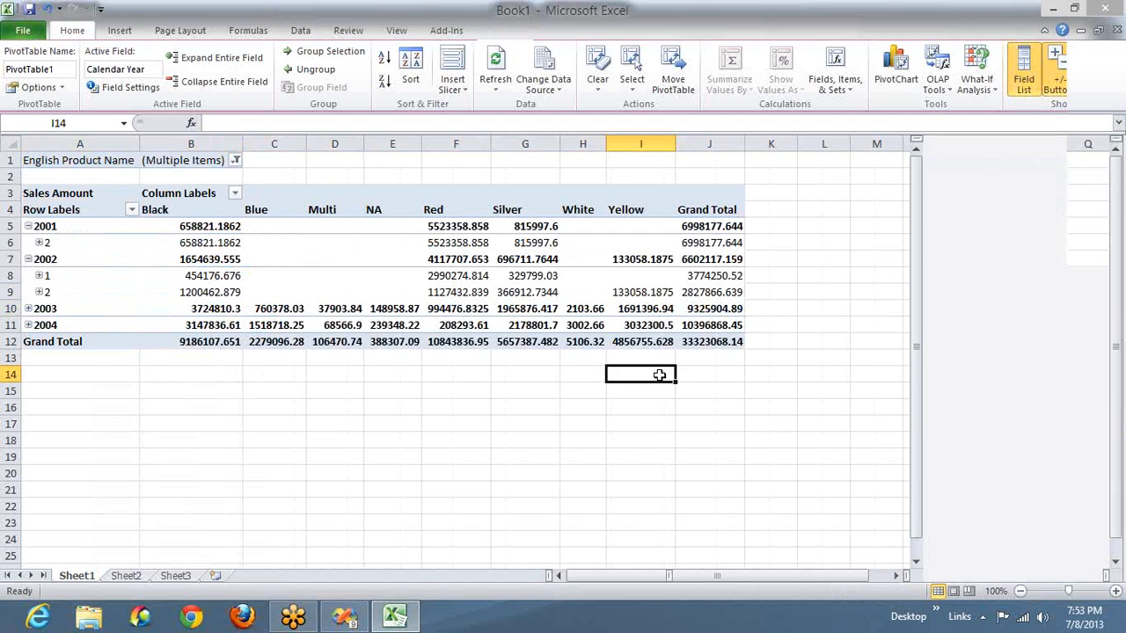
pyautogui.click(28, 309)
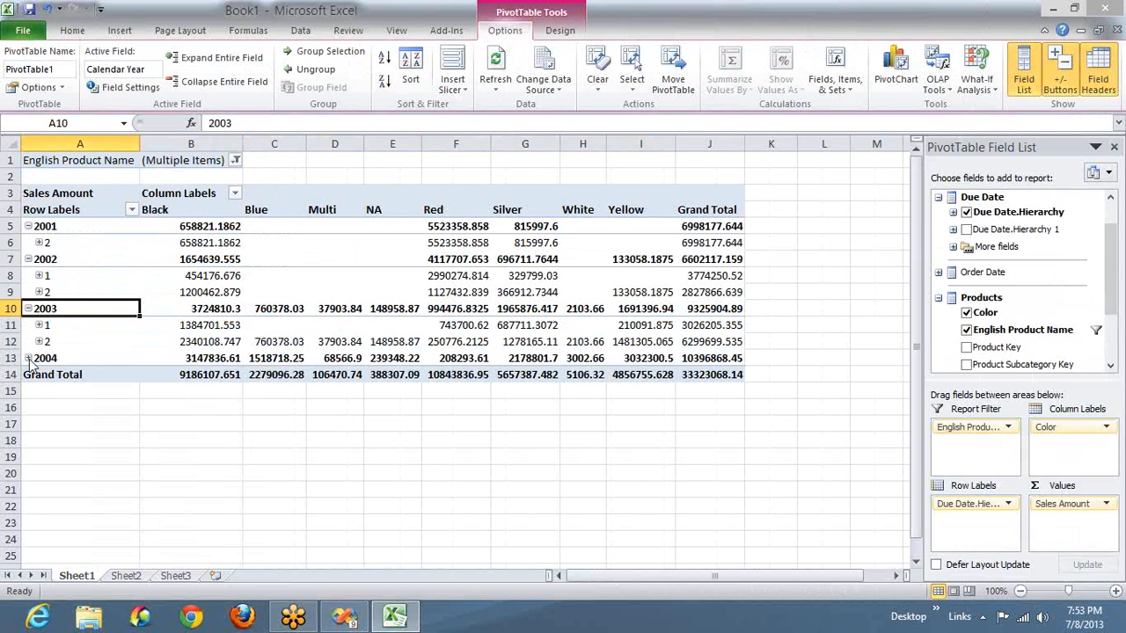
pyautogui.click(28, 358)
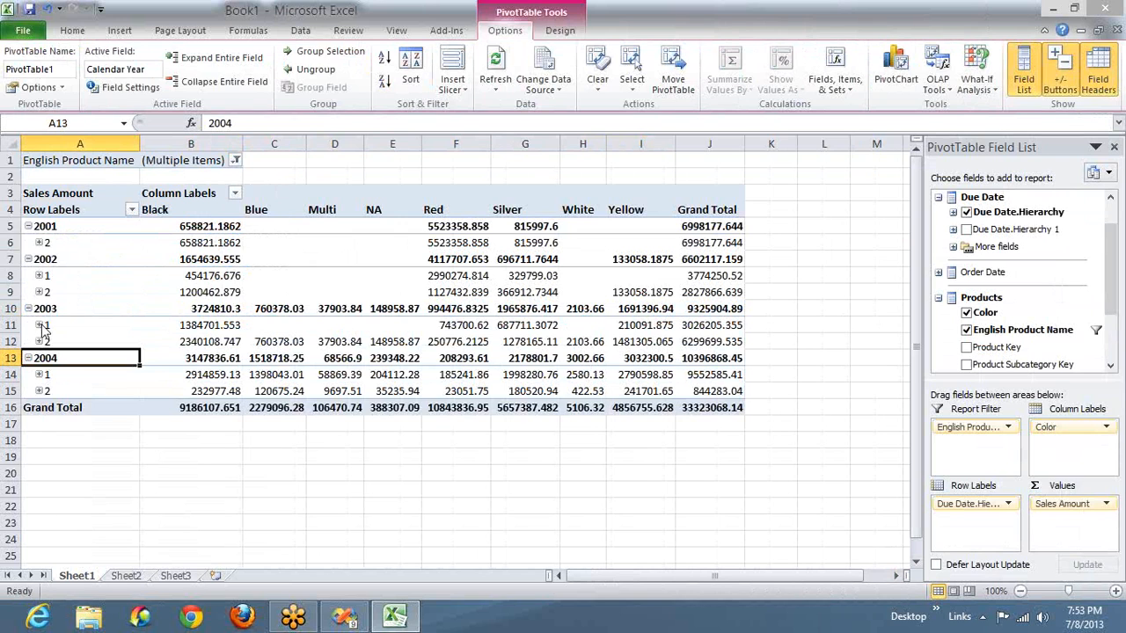
pyautogui.click(40, 326)
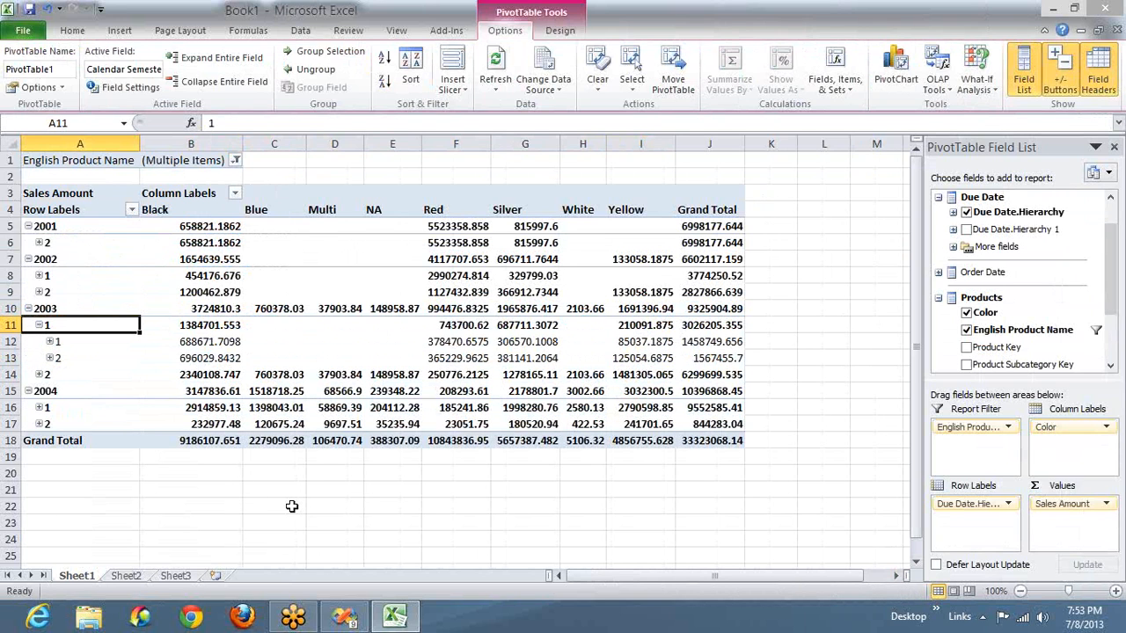
pyautogui.click(423, 354)
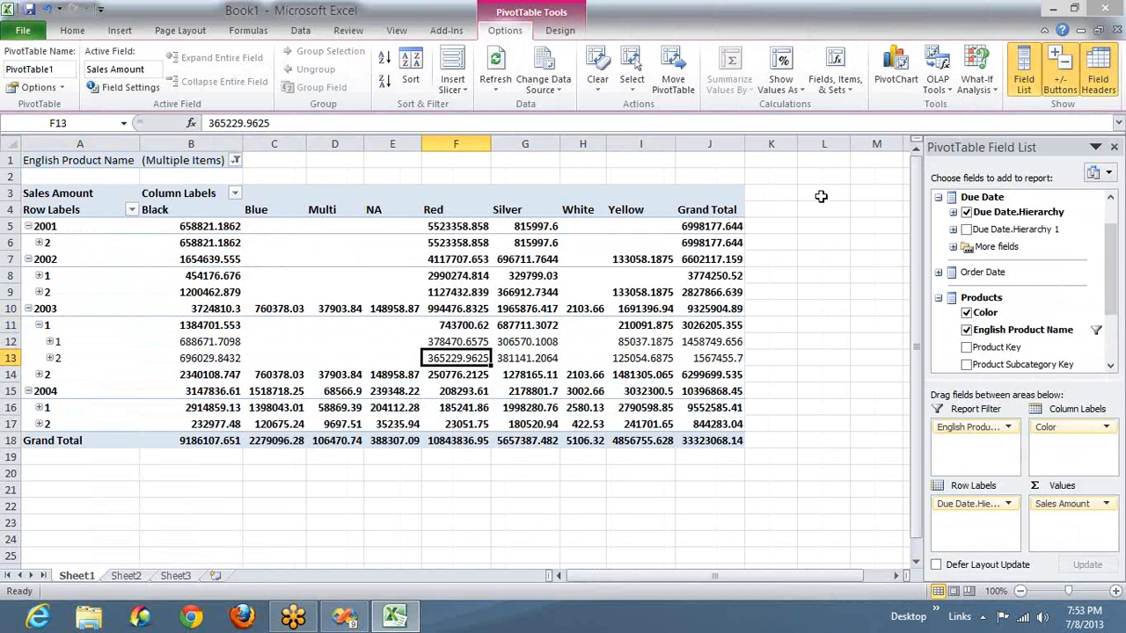
pyautogui.click(778, 195)
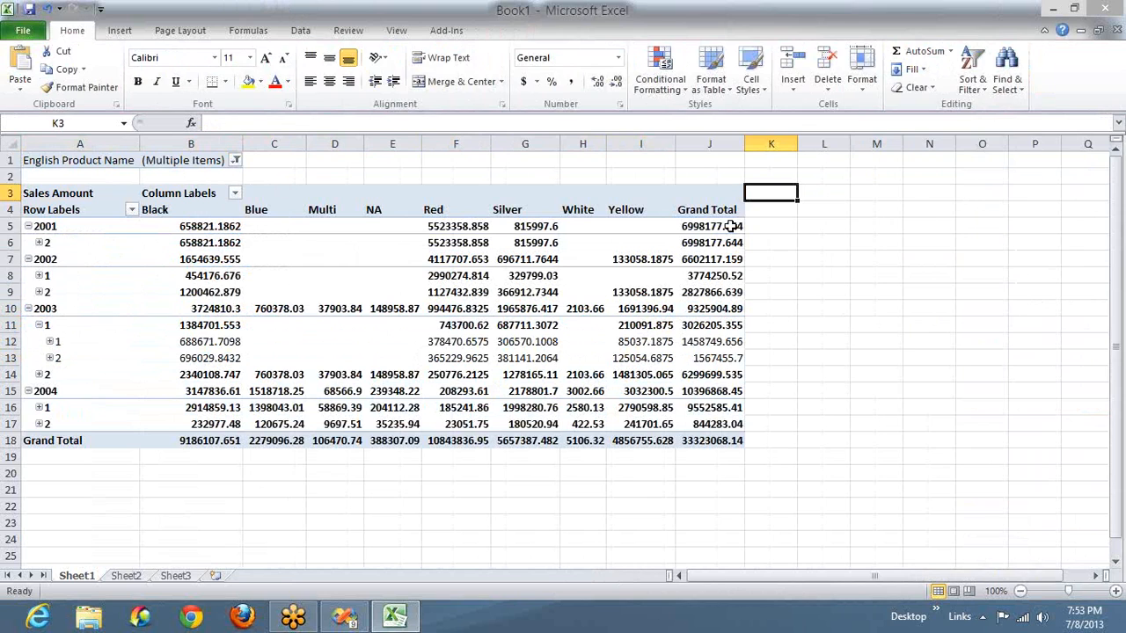
pyautogui.click(731, 226)
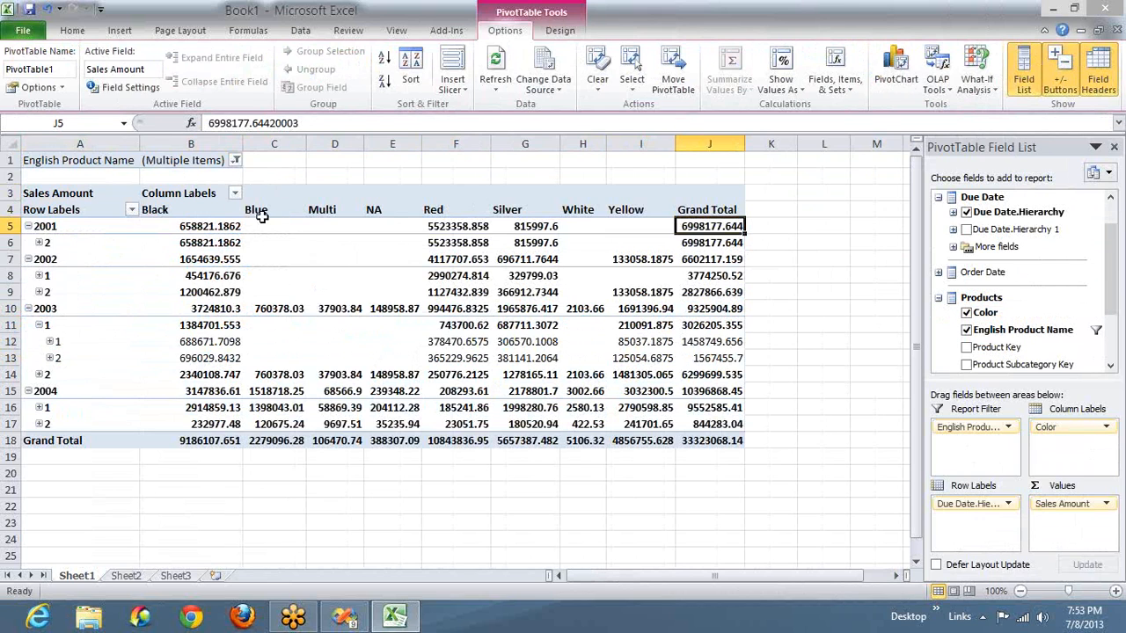
# - Filter the PivotTable's column labels to show only the color Black
pyautogui.click(235, 194)
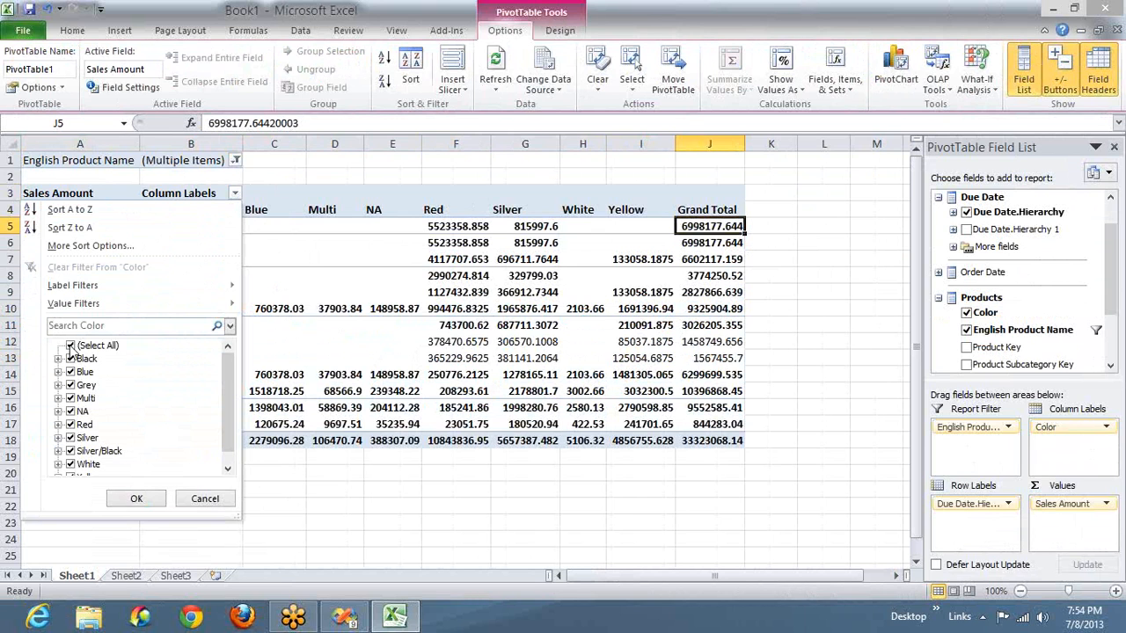
pyautogui.click(71, 345)
pyautogui.click(70, 358)
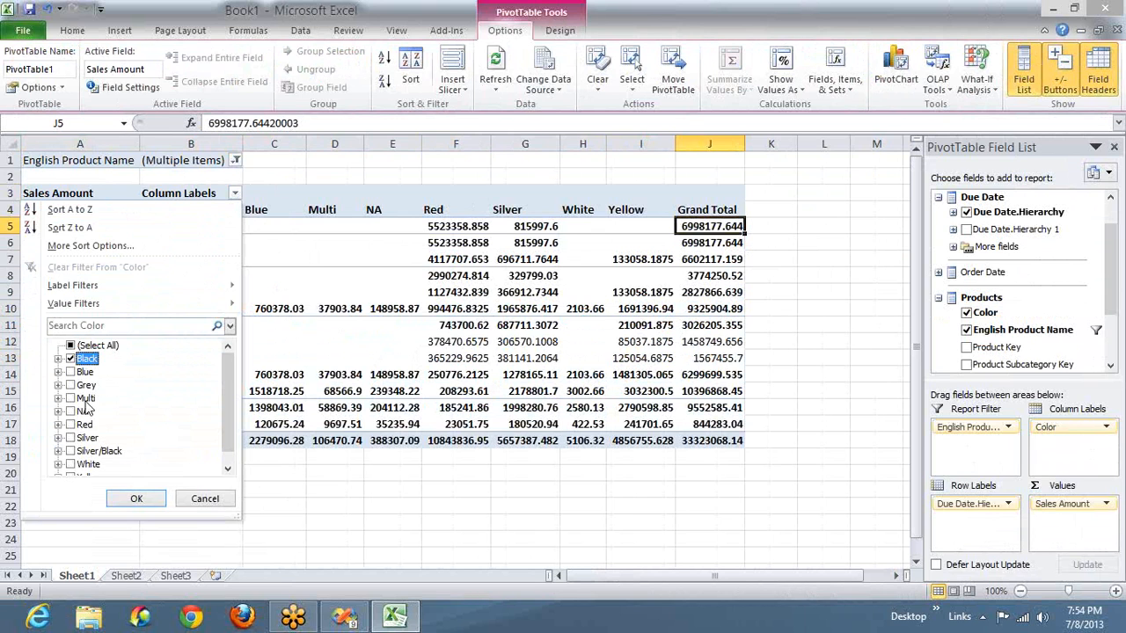
pyautogui.click(132, 499)
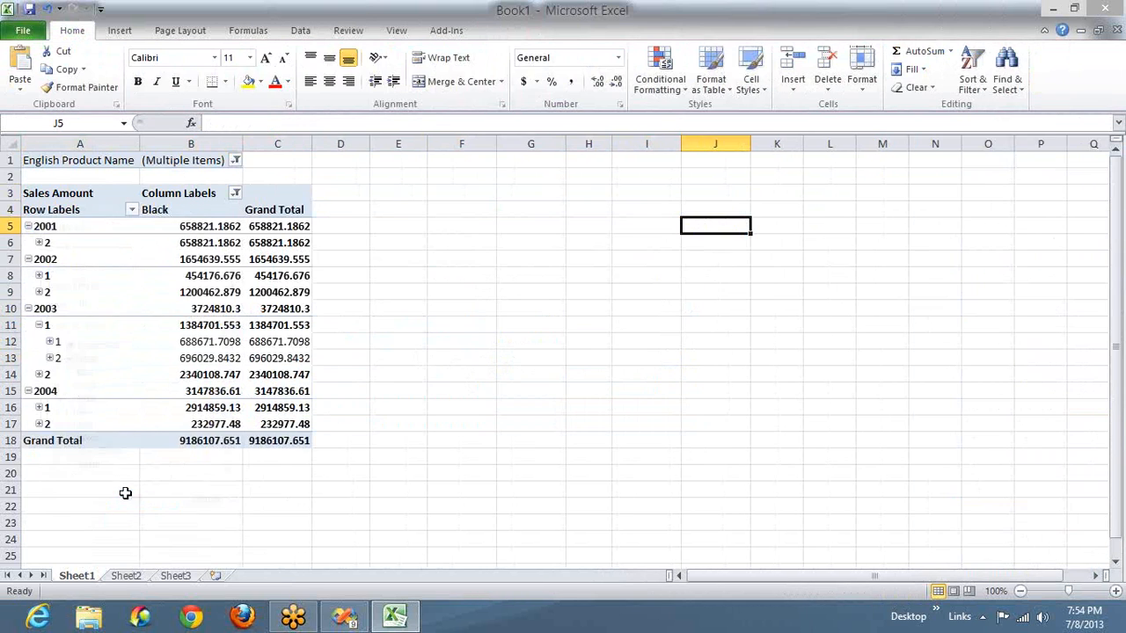
# - Filter the row labels by Calendar Year to exclude 2003 and 2004
pyautogui.click(132, 213)
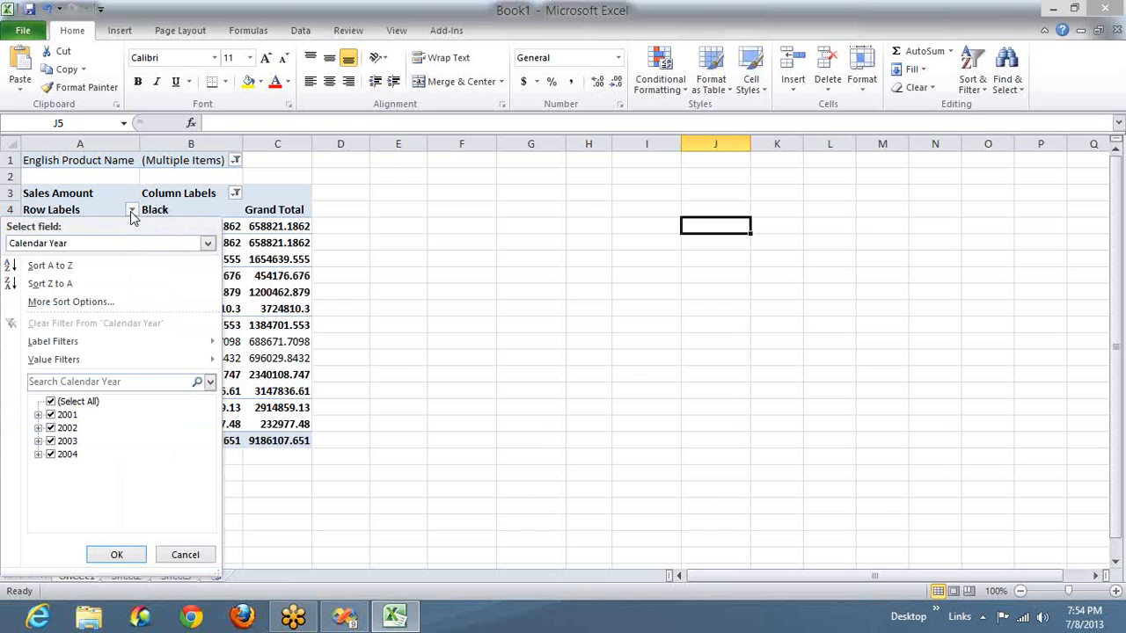
pyautogui.click(50, 441)
pyautogui.click(50, 455)
pyautogui.click(116, 554)
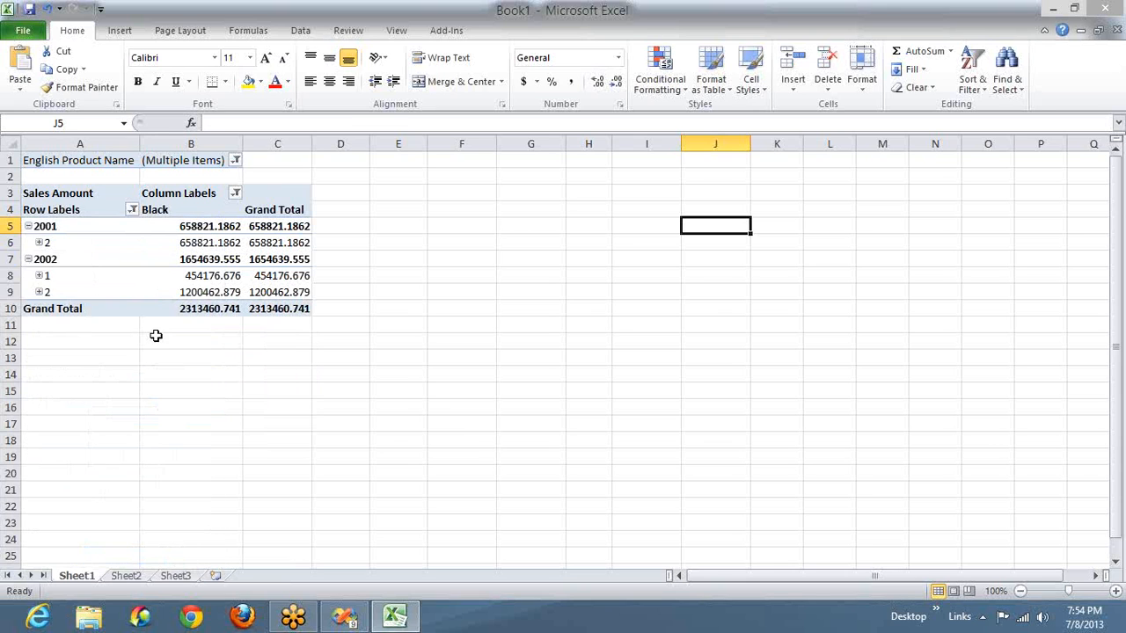
# - Enable the classic PivotTable layout, which allows fields to be rearranged within the grid, in the display options of the PivotTable
pyautogui.rightClick(56, 241)
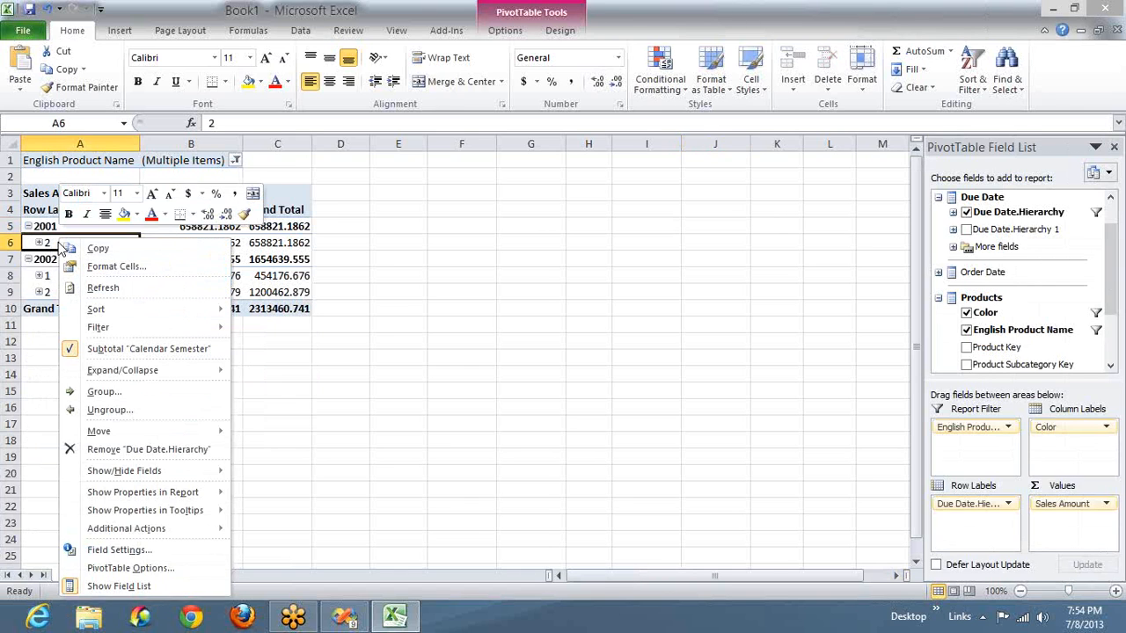
pyautogui.click(130, 568)
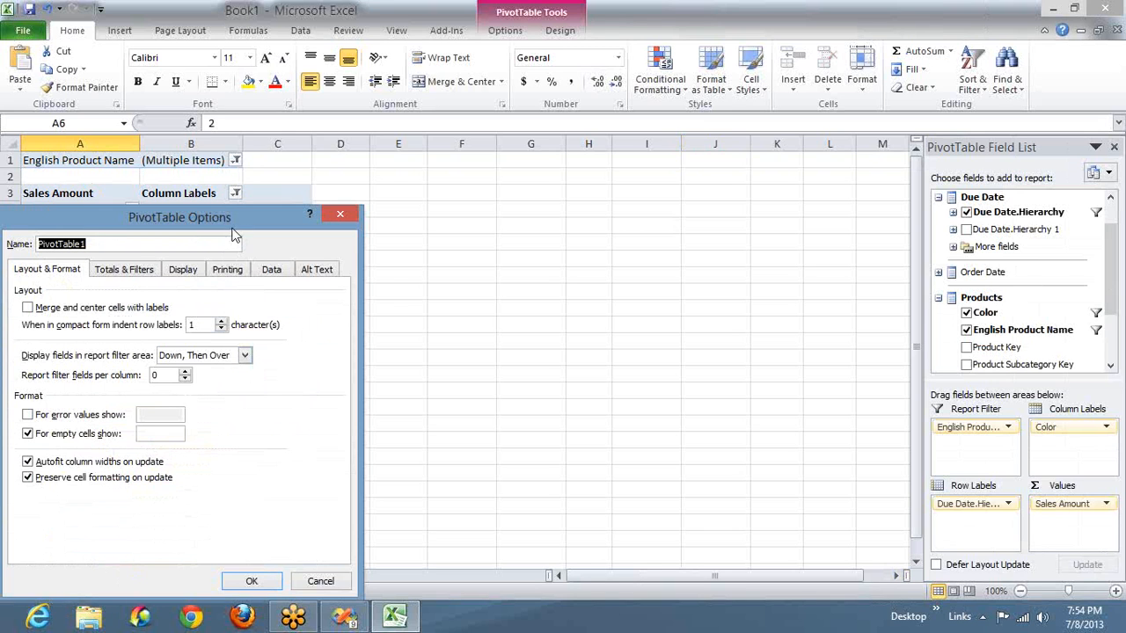
pyautogui.moveTo(239, 218); pyautogui.dragTo(651, 167)
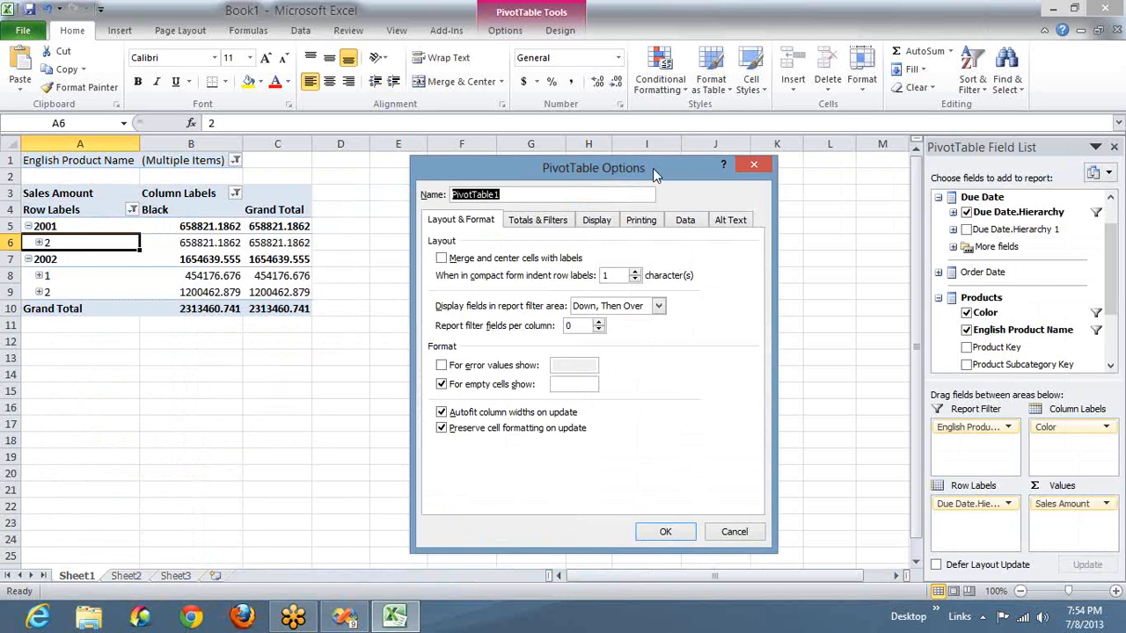
pyautogui.click(601, 220)
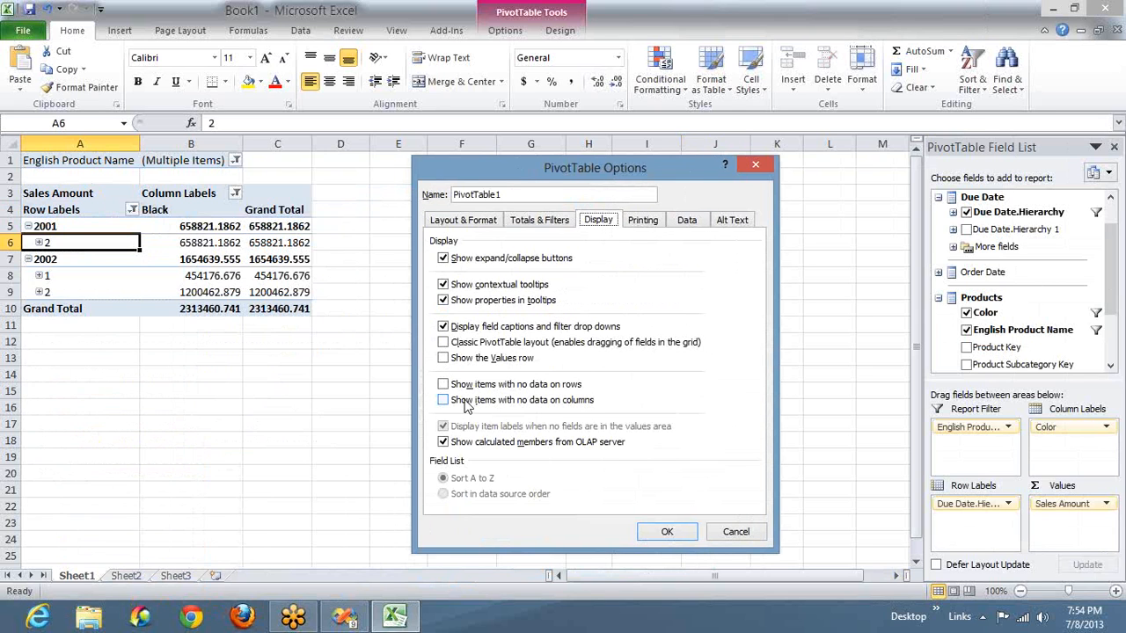
pyautogui.click(444, 343)
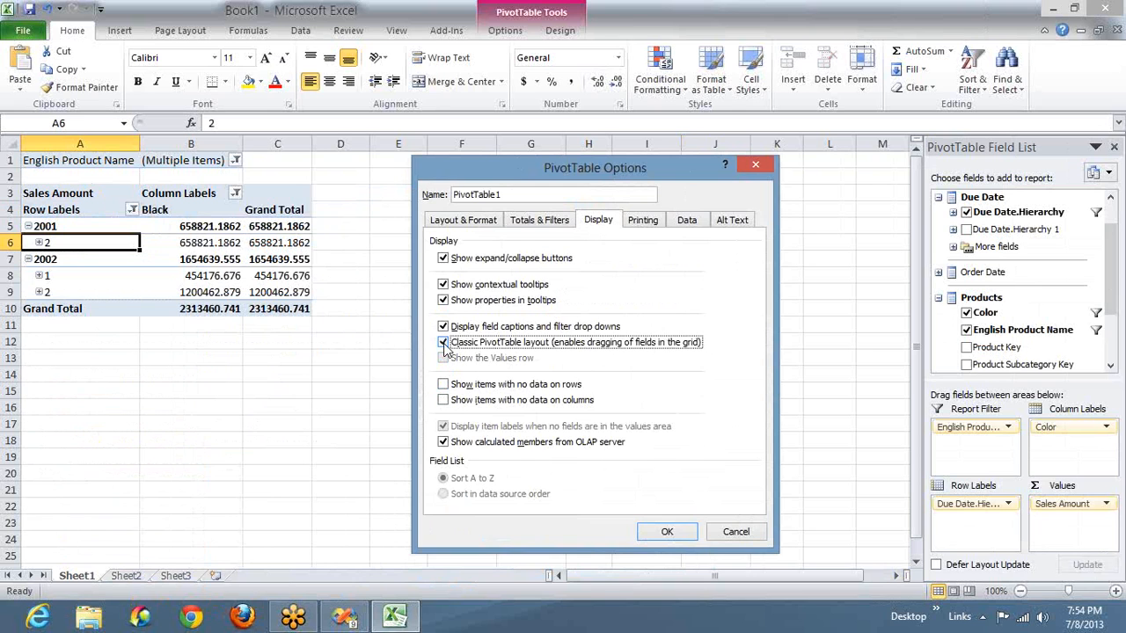
pyautogui.click(668, 532)
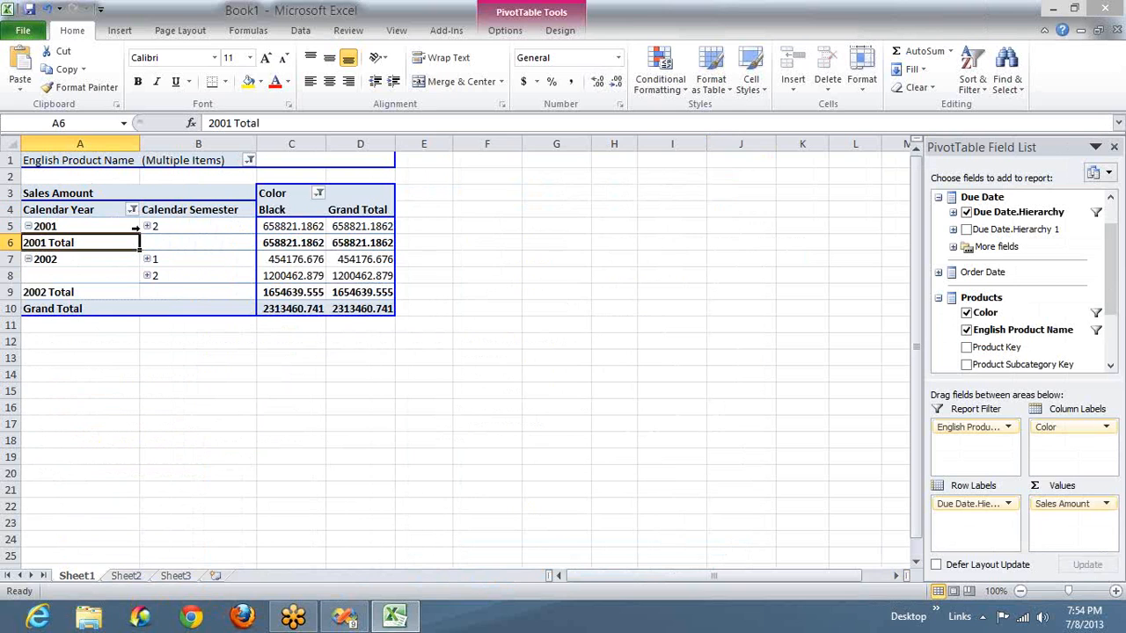
# - Expand semester 2 of 2001 and its quarter 3 down to months, and inspect the 2001 total
pyautogui.click(148, 226)
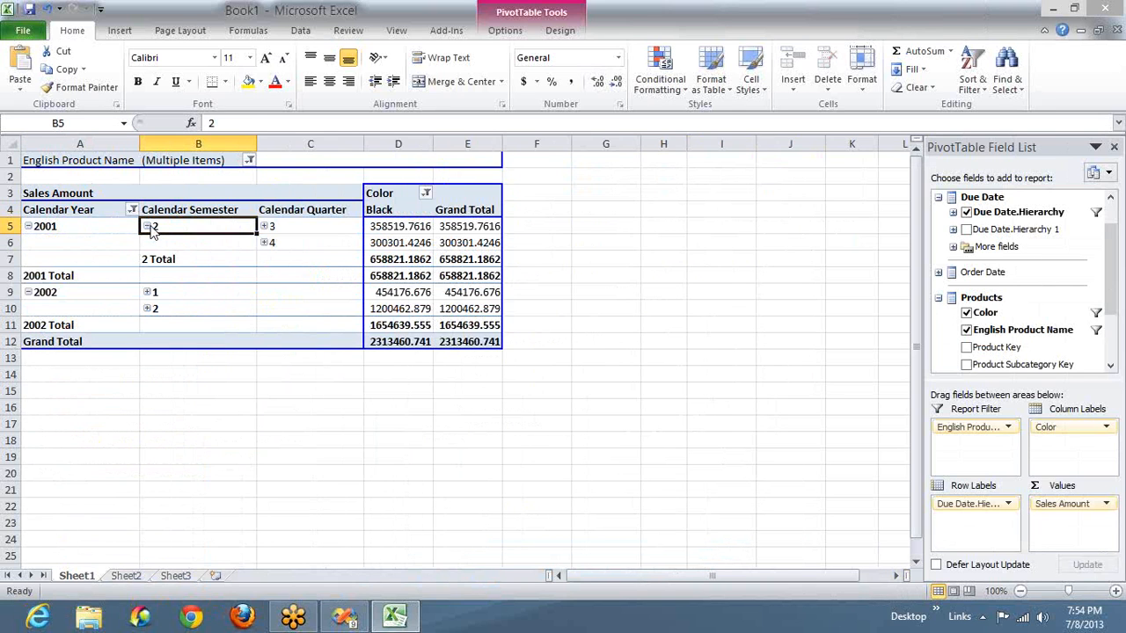
pyautogui.click(38, 228)
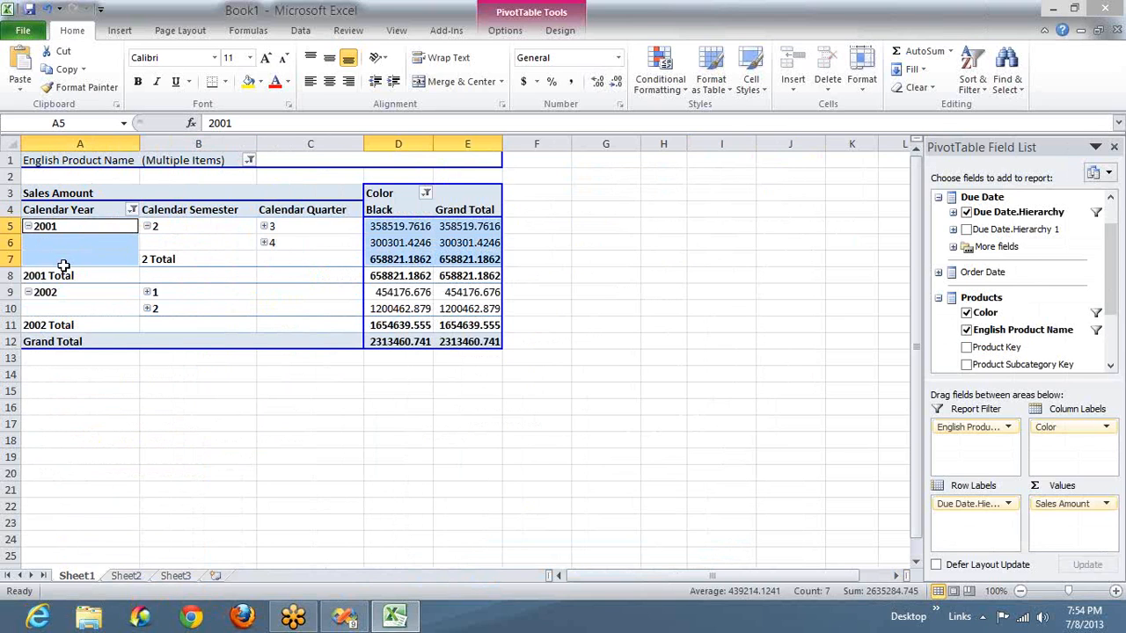
pyautogui.click(63, 263)
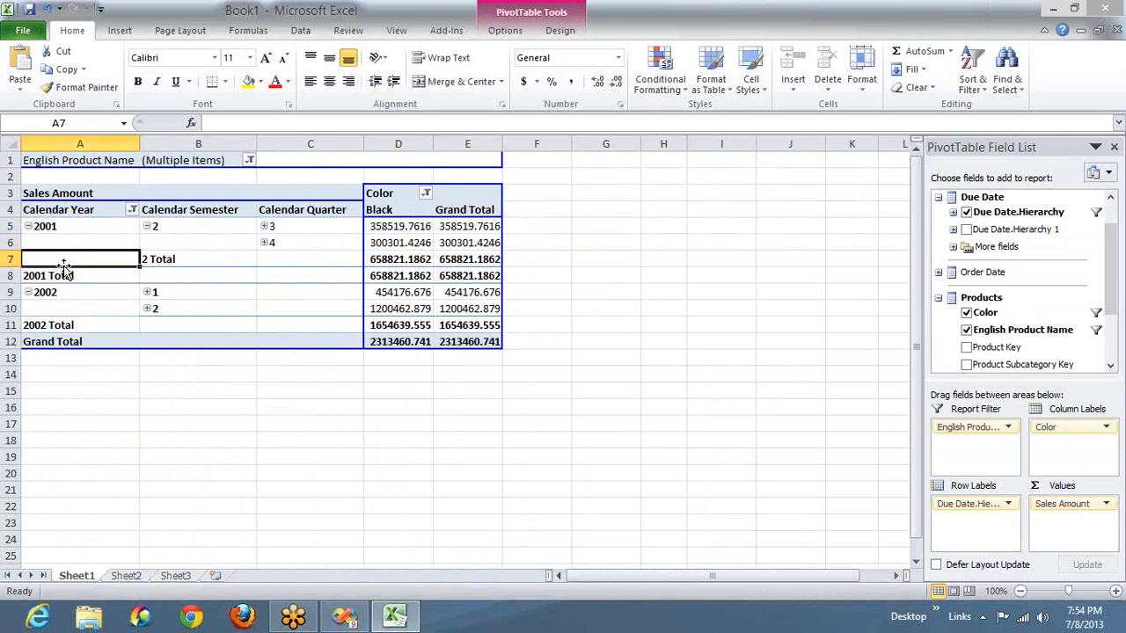
pyautogui.click(262, 226)
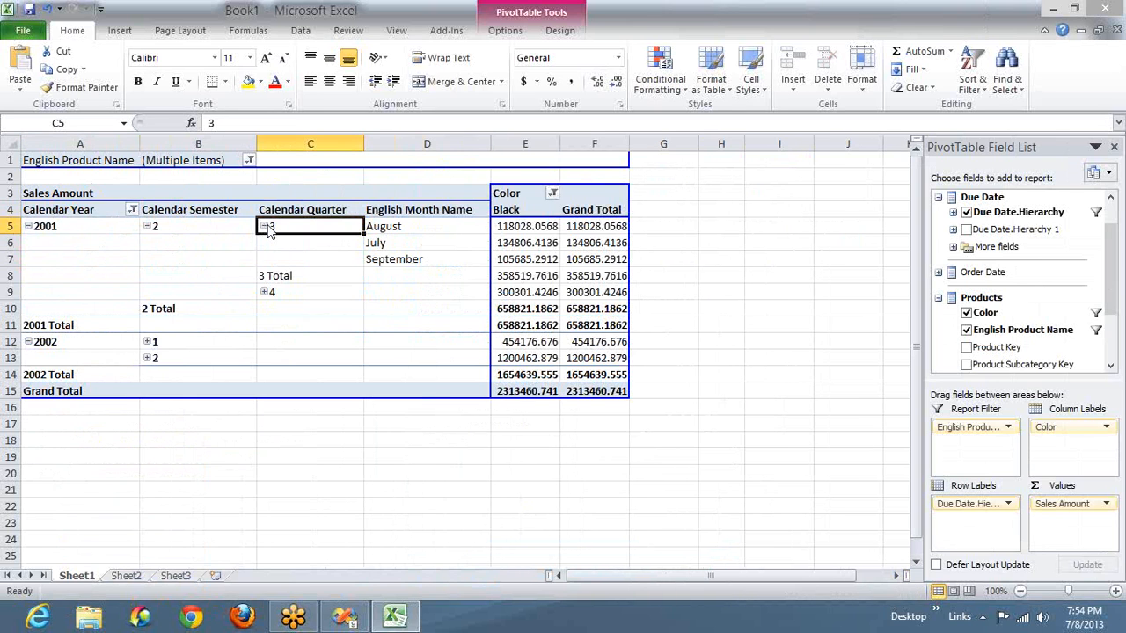
pyautogui.click(60, 327)
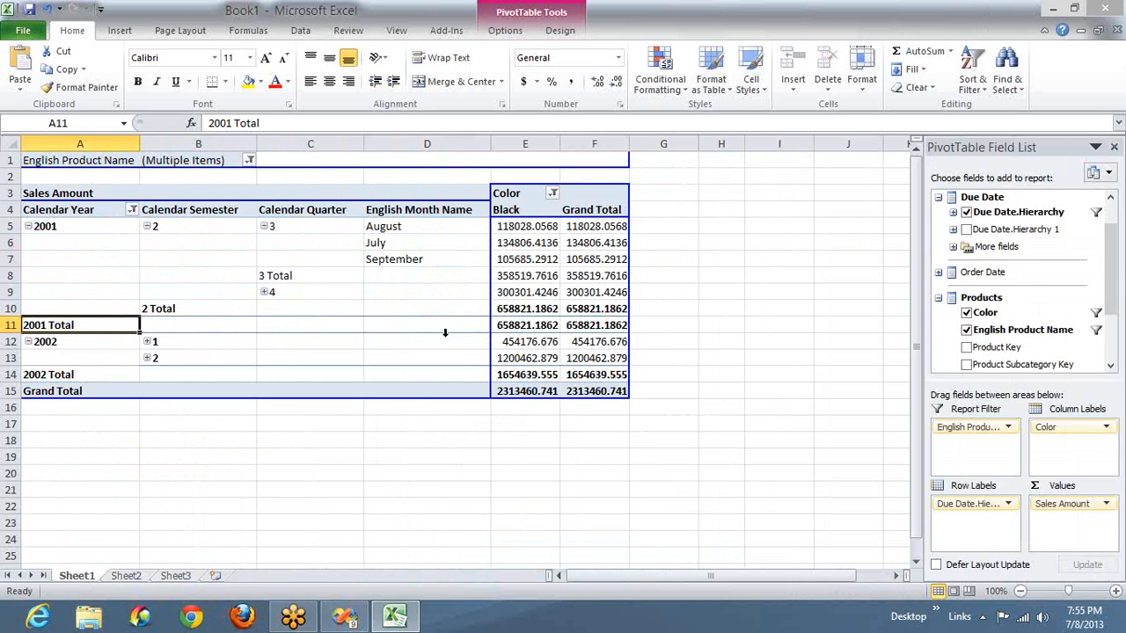
pyautogui.click(506, 327)
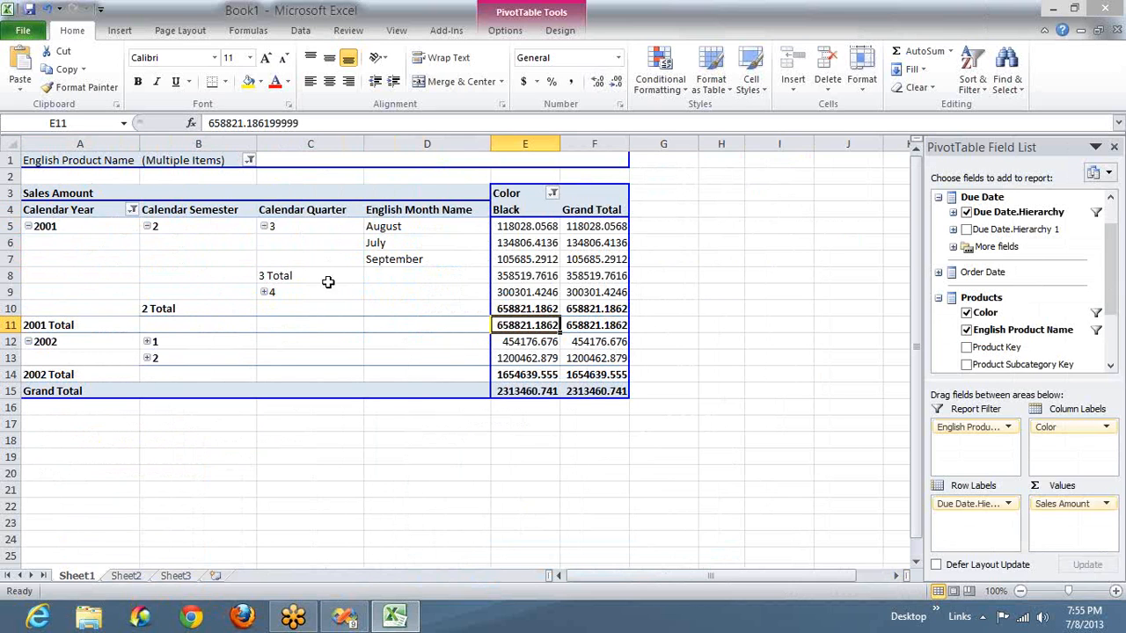
# - Turn off the classic PivotTable layout in the display options
pyautogui.rightClick(235, 264)
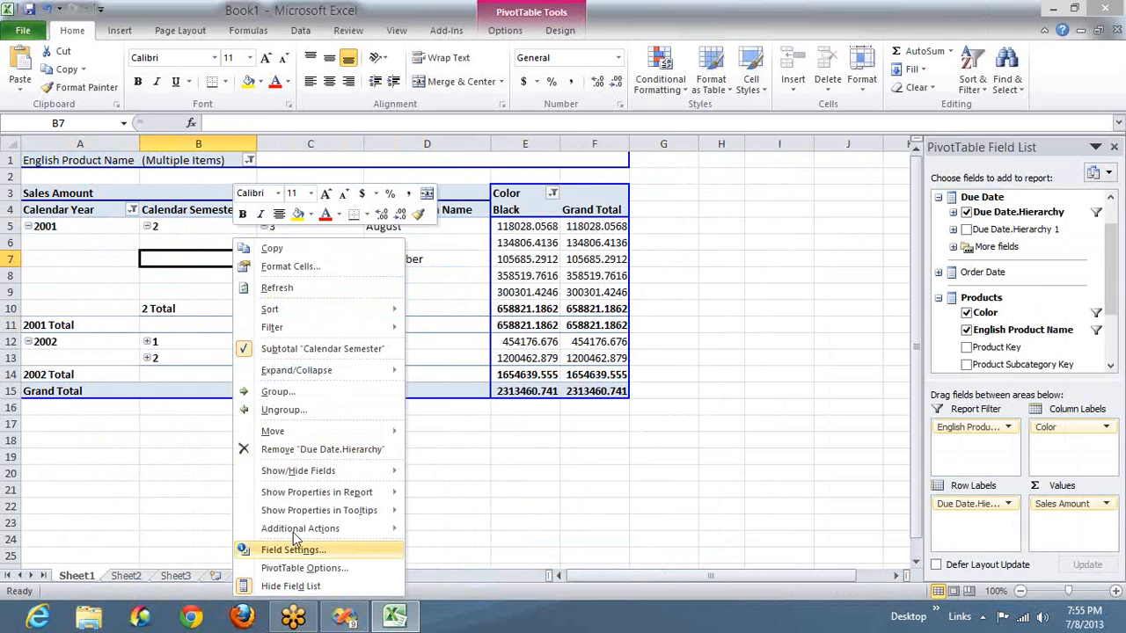
pyautogui.click(287, 569)
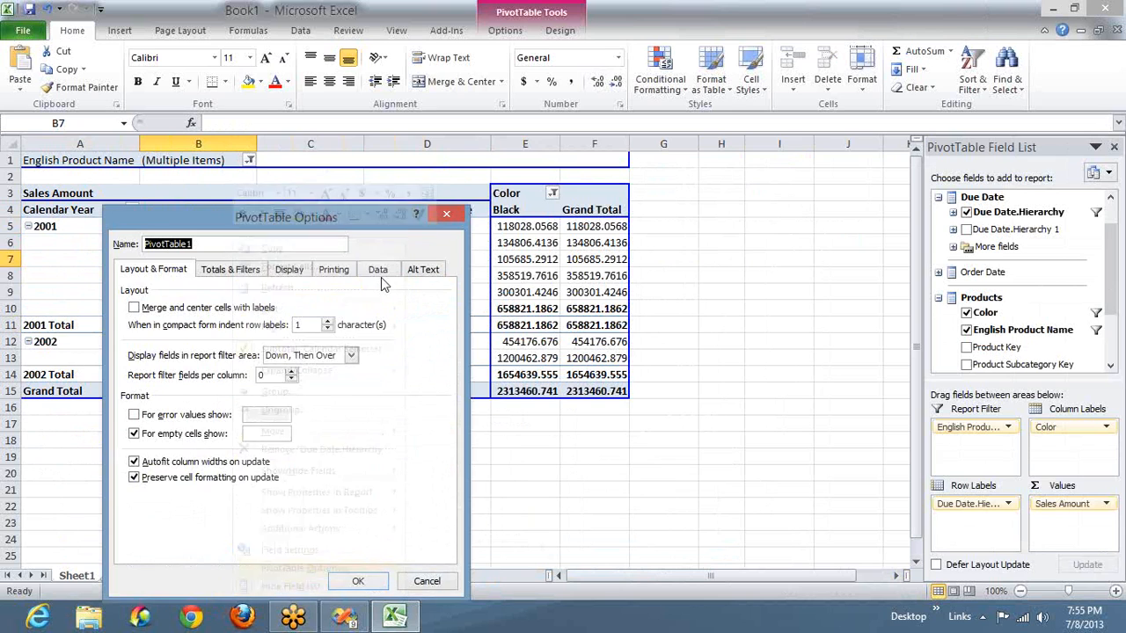
pyautogui.click(287, 270)
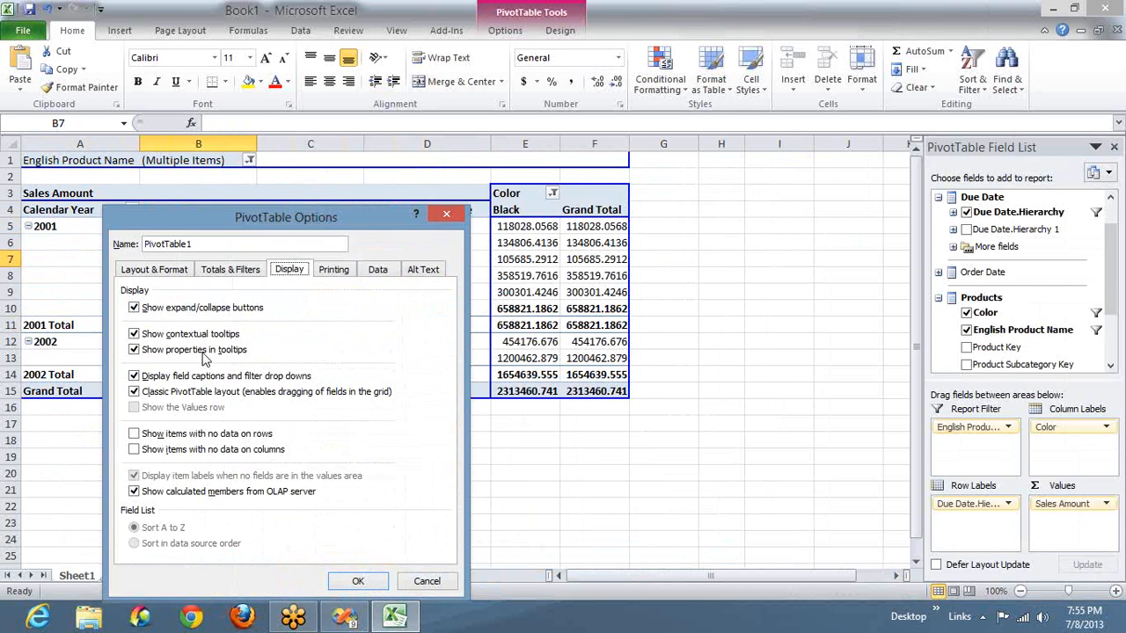
pyautogui.click(169, 397)
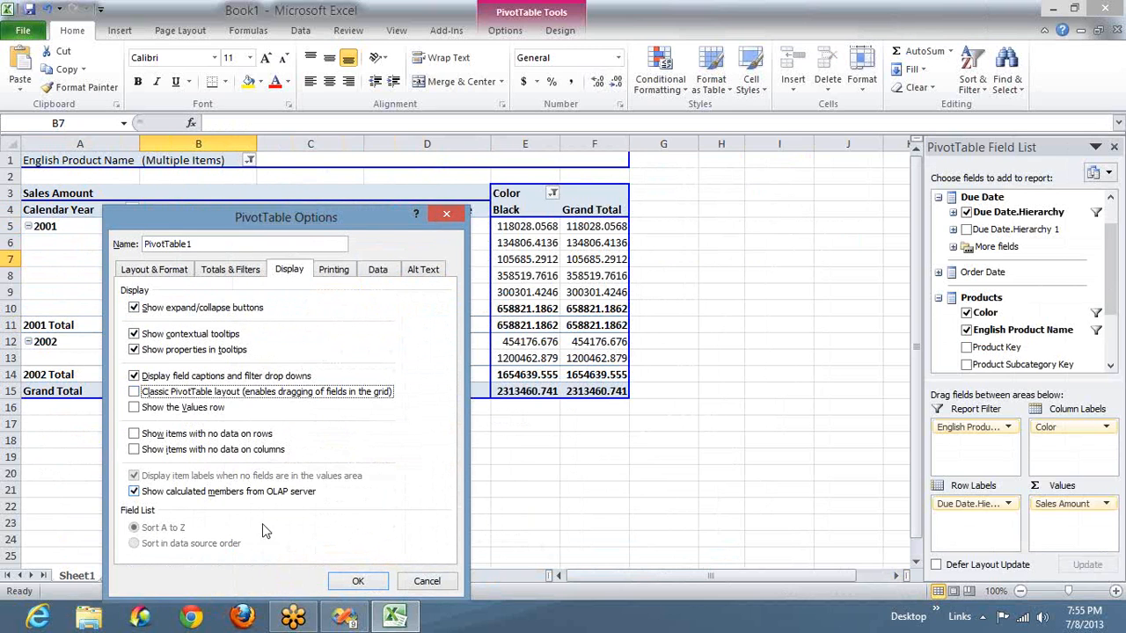
pyautogui.click(354, 582)
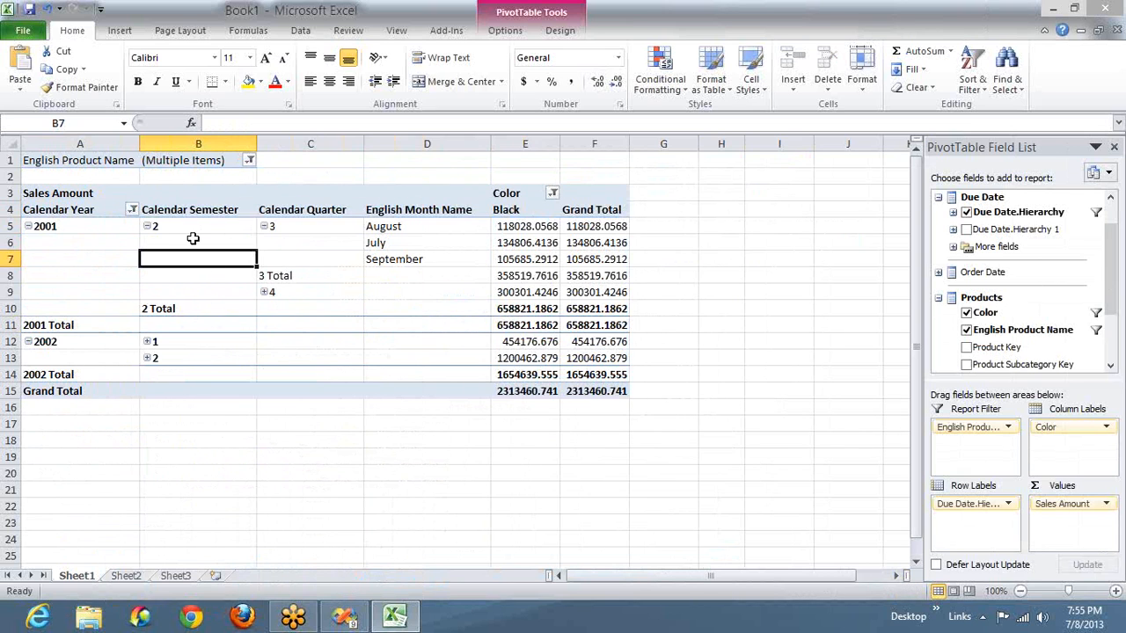
# - Undo the layout changes and the expansion of the 2001 semester and quarter, back to the compact PivotTable
pyautogui.hotkey('ctrl', 'z')
pyautogui.hotkey('ctrl', 'z')
pyautogui.hotkey('ctrl', 'z')
pyautogui.hotkey('ctrl', 'z')
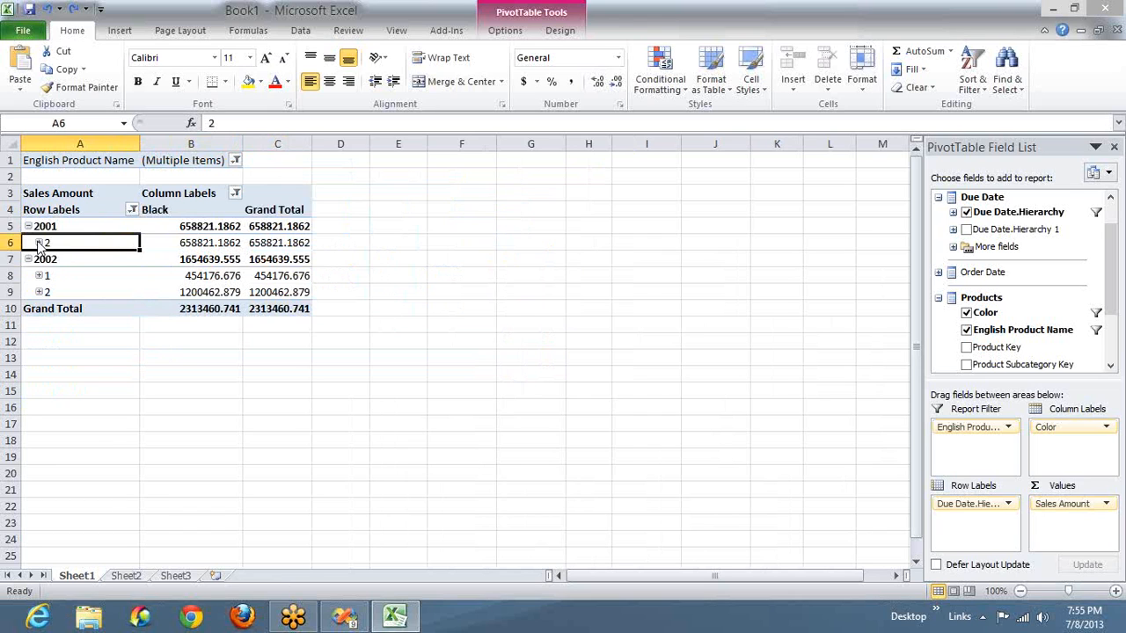
pyautogui.click(48, 211)
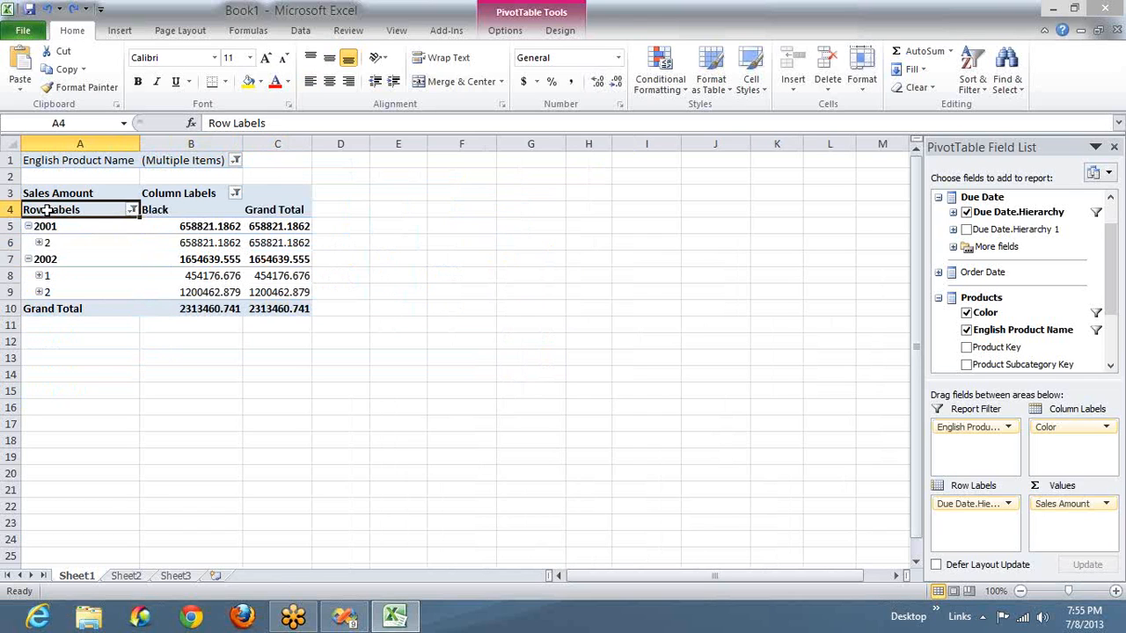
# - Switch the compact PivotTable to the classic PivotTable layout
pyautogui.rightClick(78, 258)
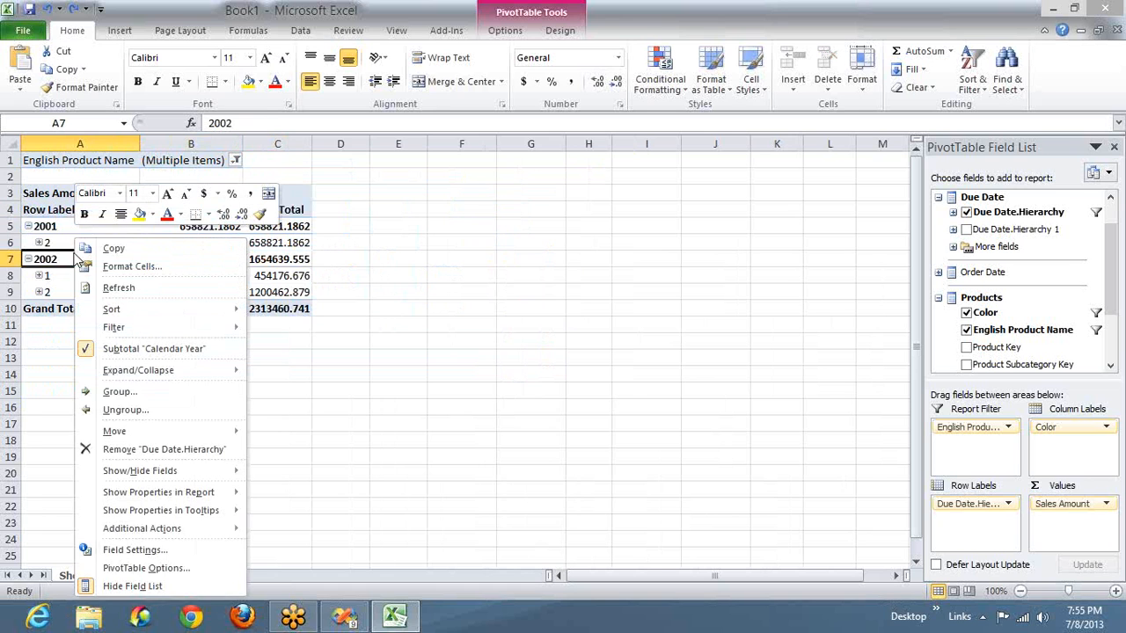
pyautogui.click(148, 568)
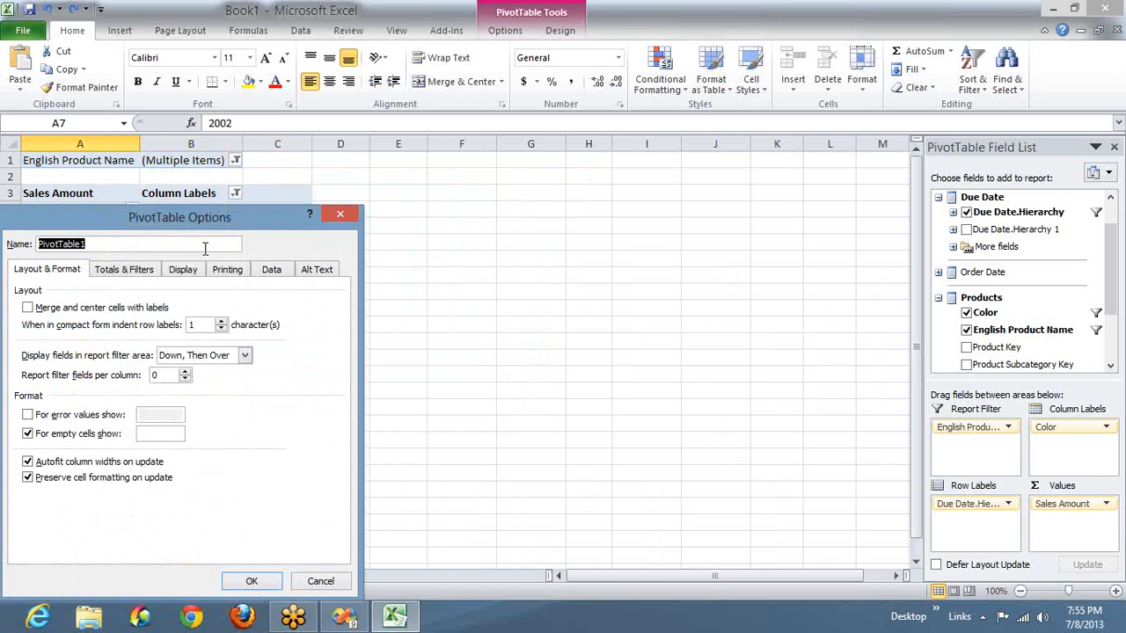
pyautogui.click(183, 269)
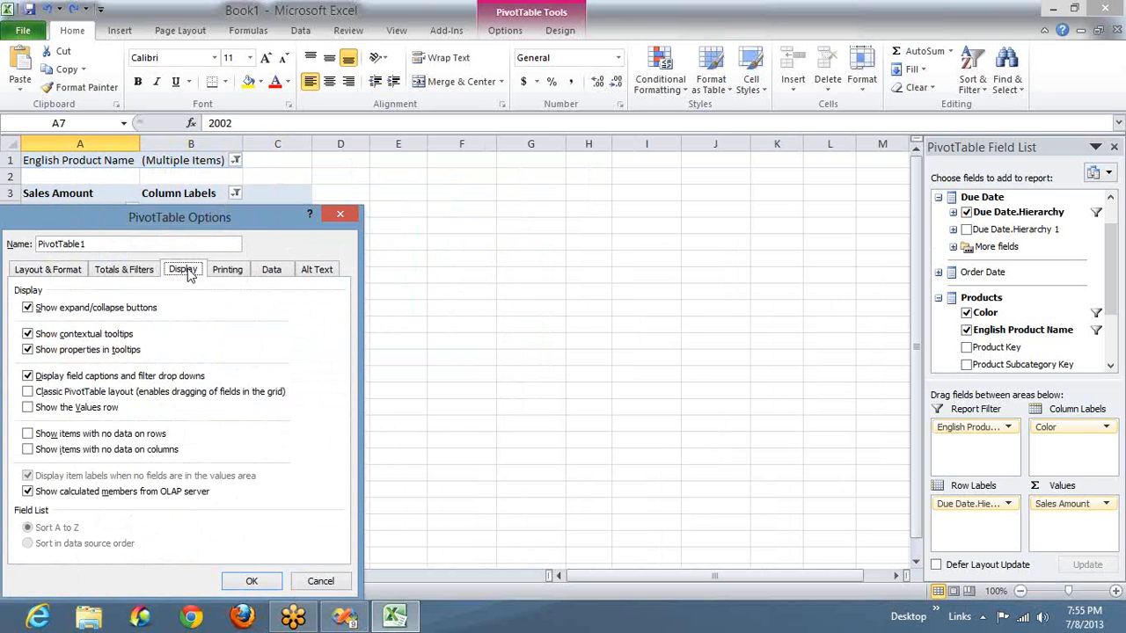
pyautogui.click(67, 394)
pyautogui.click(252, 582)
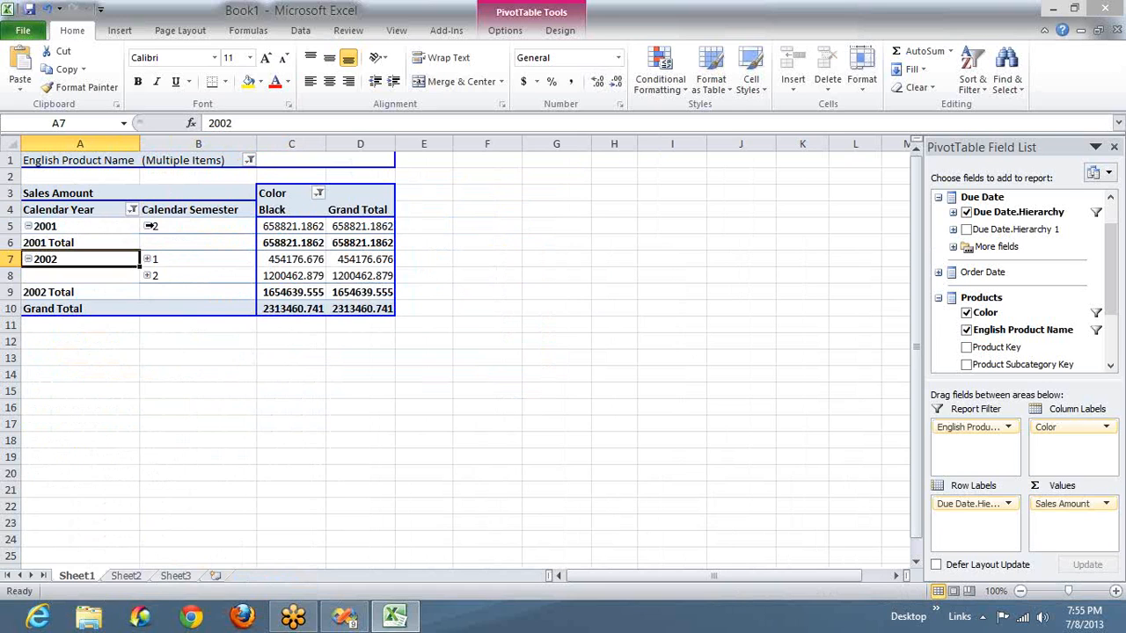
# - Expand semester 2 of 2001 and then its quarter 3 to show the individual months
pyautogui.click(147, 226)
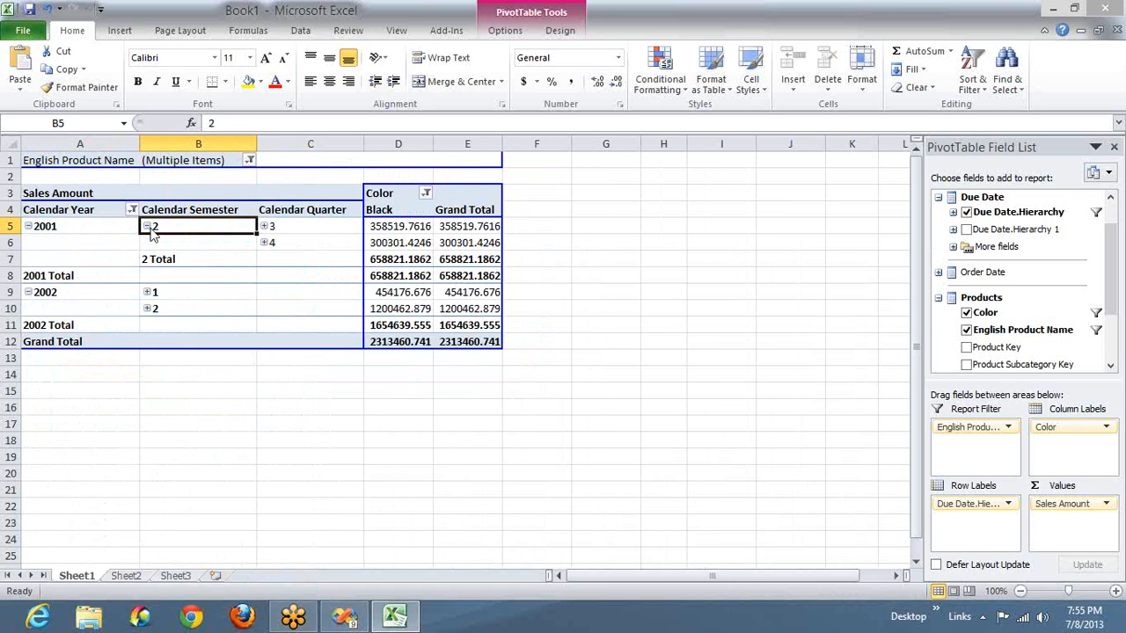
pyautogui.click(264, 226)
pyautogui.click(219, 272)
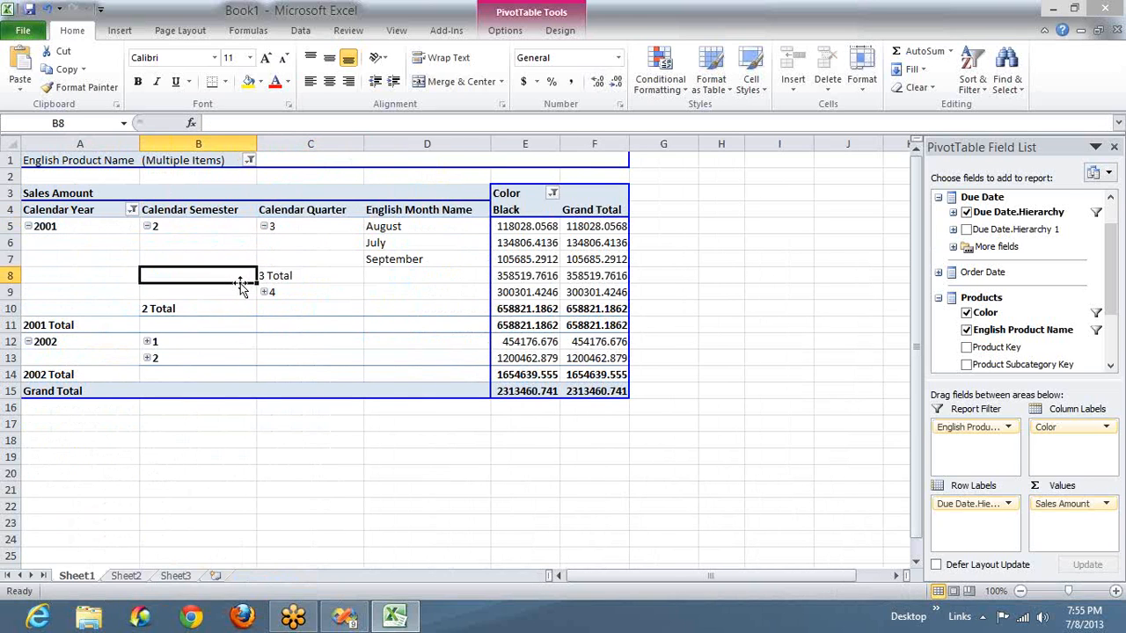
# - Turn off grand totals for rows in the PivotTable's totals and filters options
pyautogui.rightClick(233, 309)
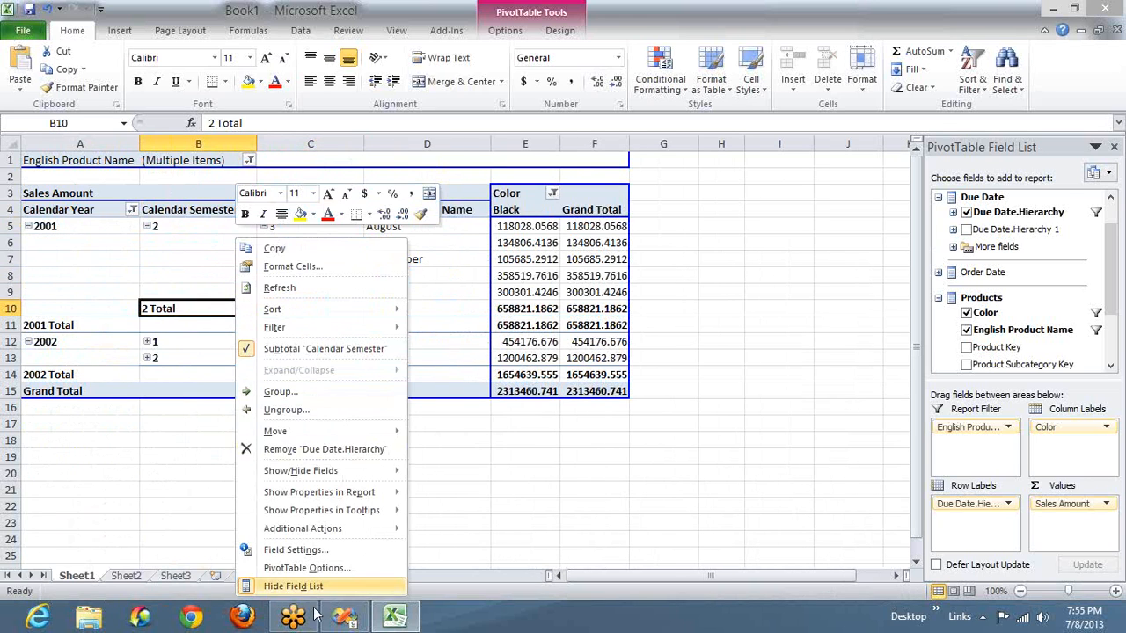
pyautogui.click(307, 568)
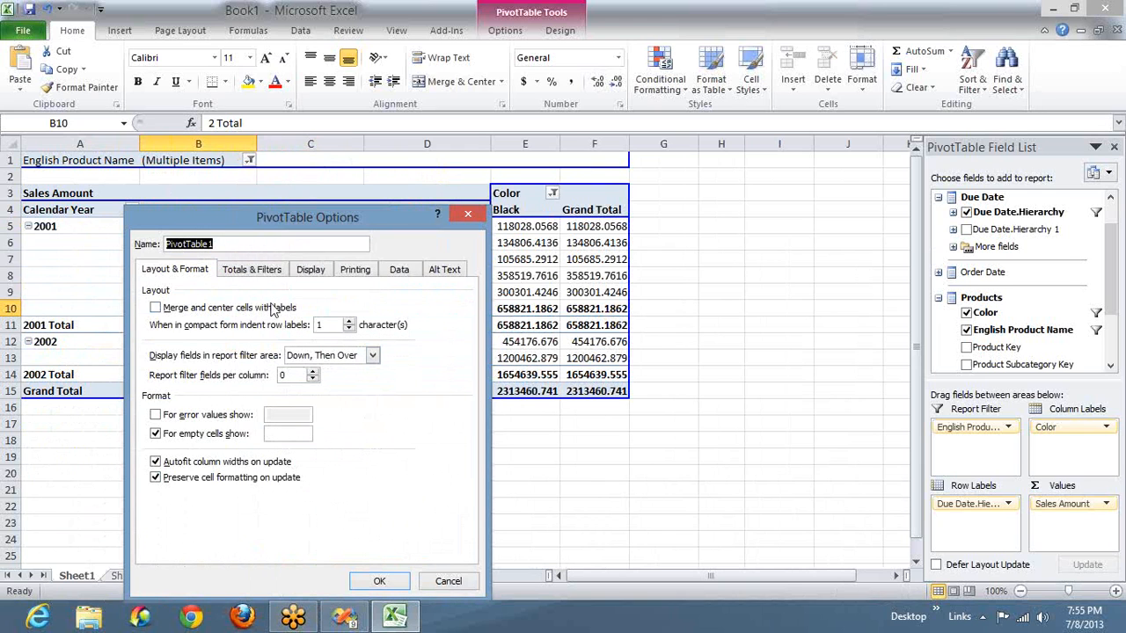
pyautogui.click(260, 275)
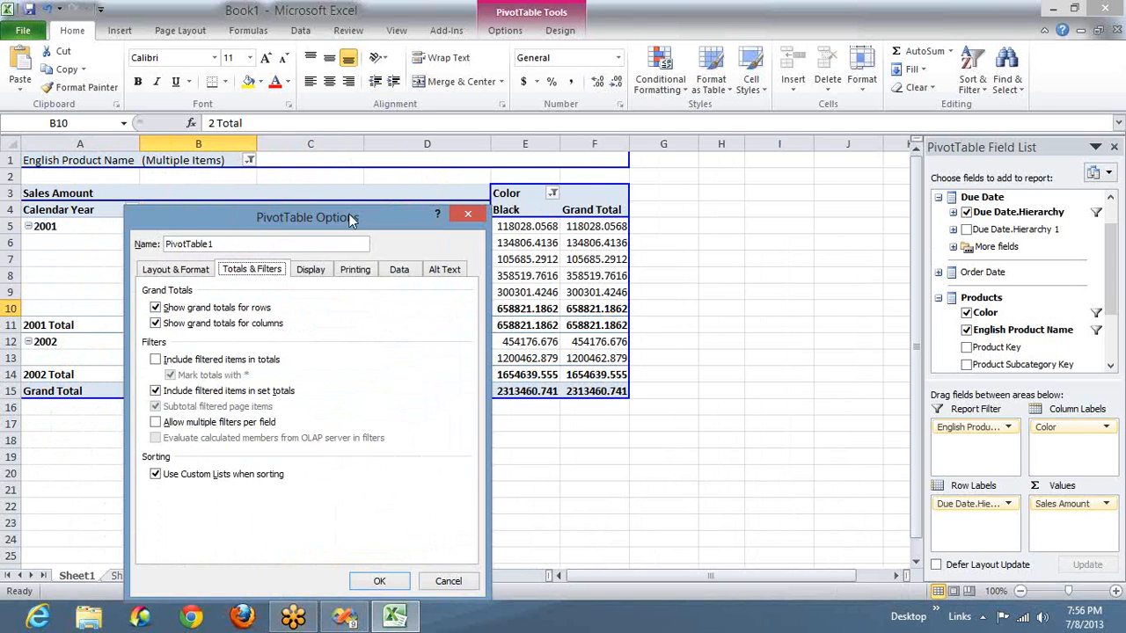
pyautogui.moveTo(350, 220); pyautogui.dragTo(658, 71)
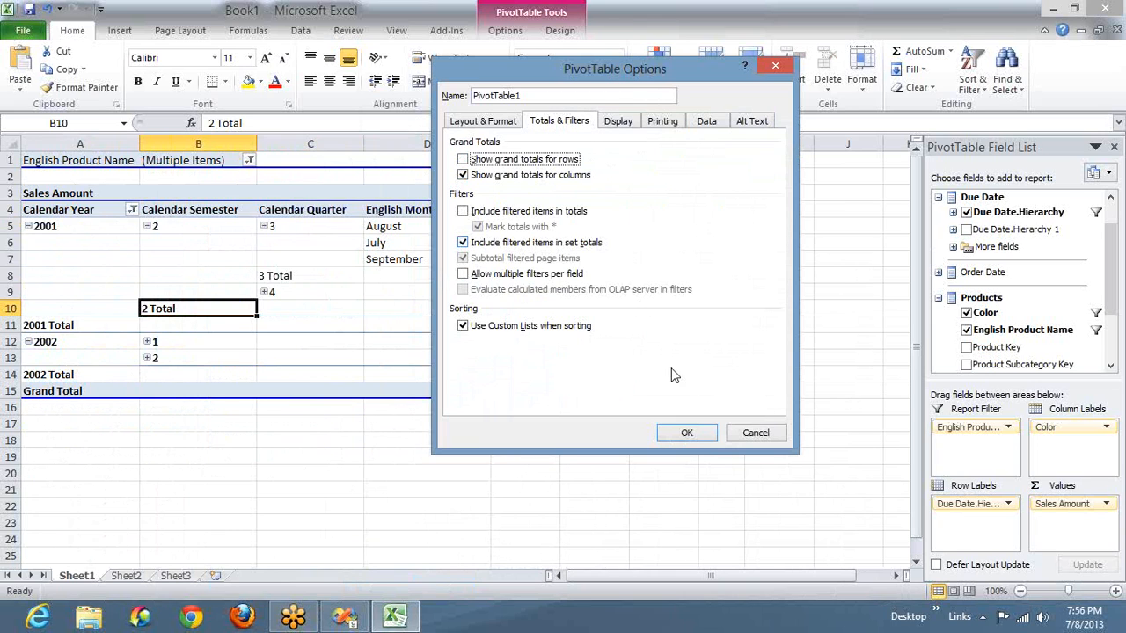
pyautogui.click(686, 431)
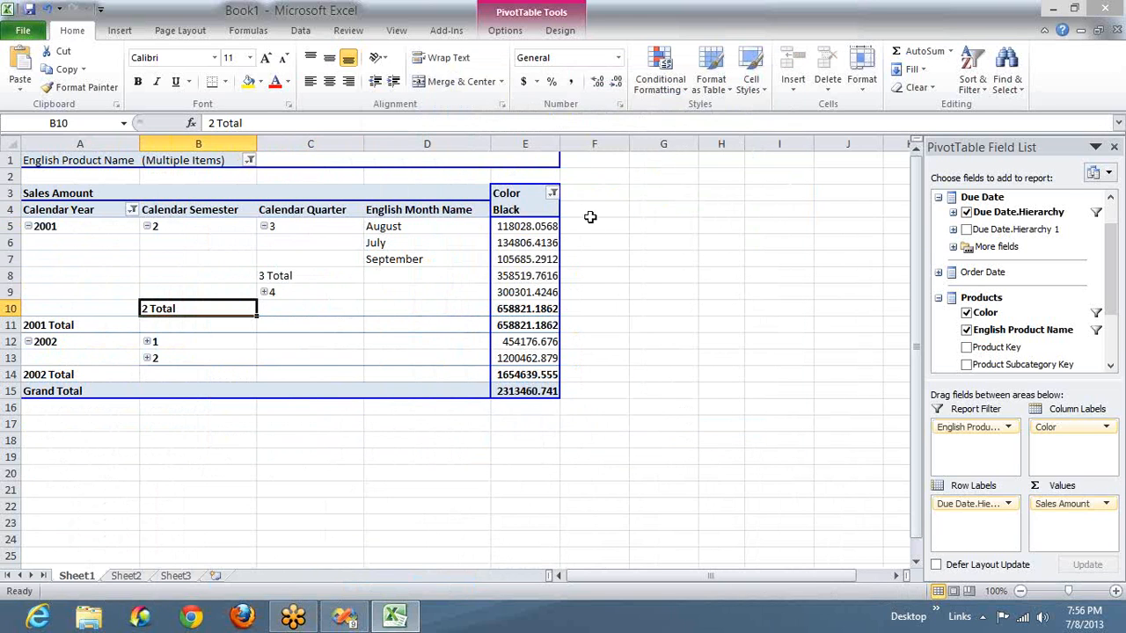
# - Turn off grand totals for columns in the PivotTable's totals and filters options
pyautogui.rightClick(320, 261)
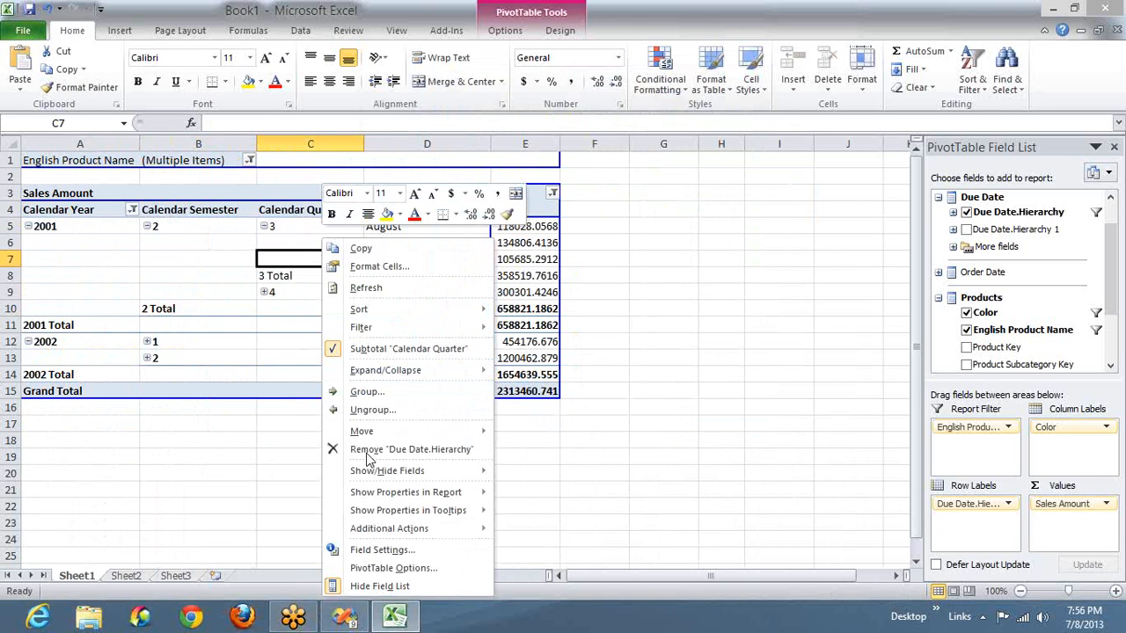
pyautogui.click(387, 569)
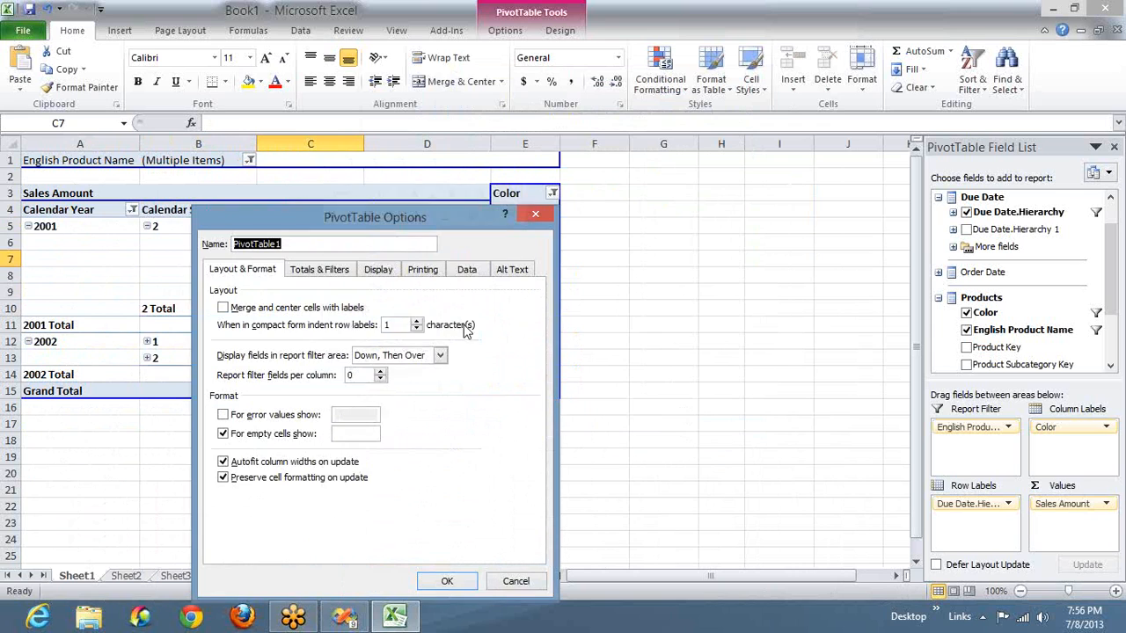
pyautogui.click(314, 272)
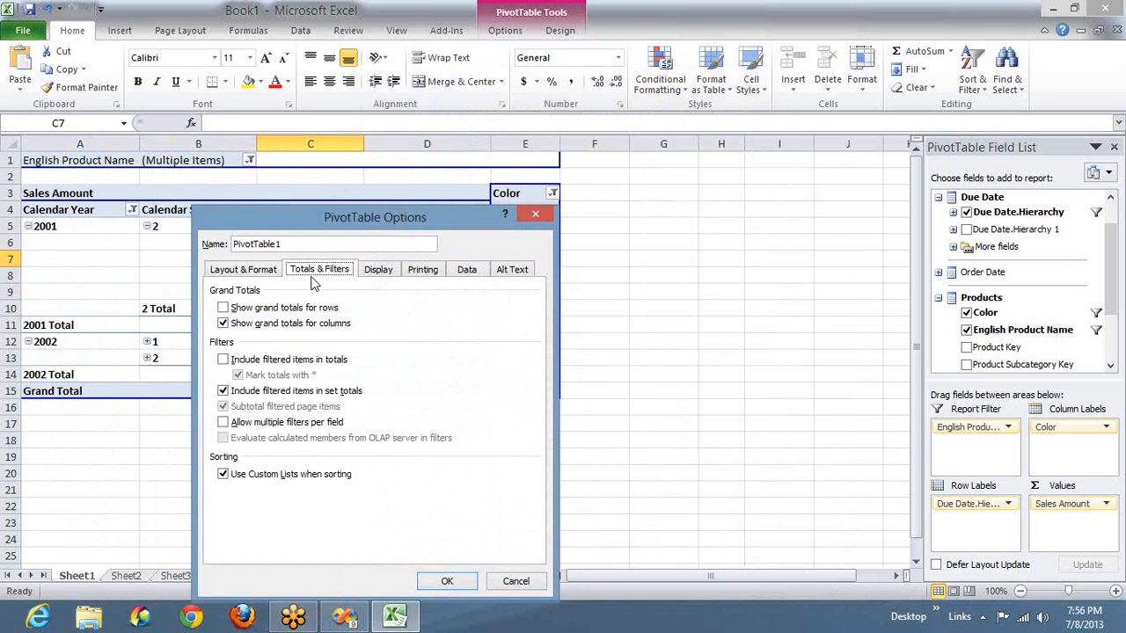
pyautogui.click(276, 328)
pyautogui.click(458, 586)
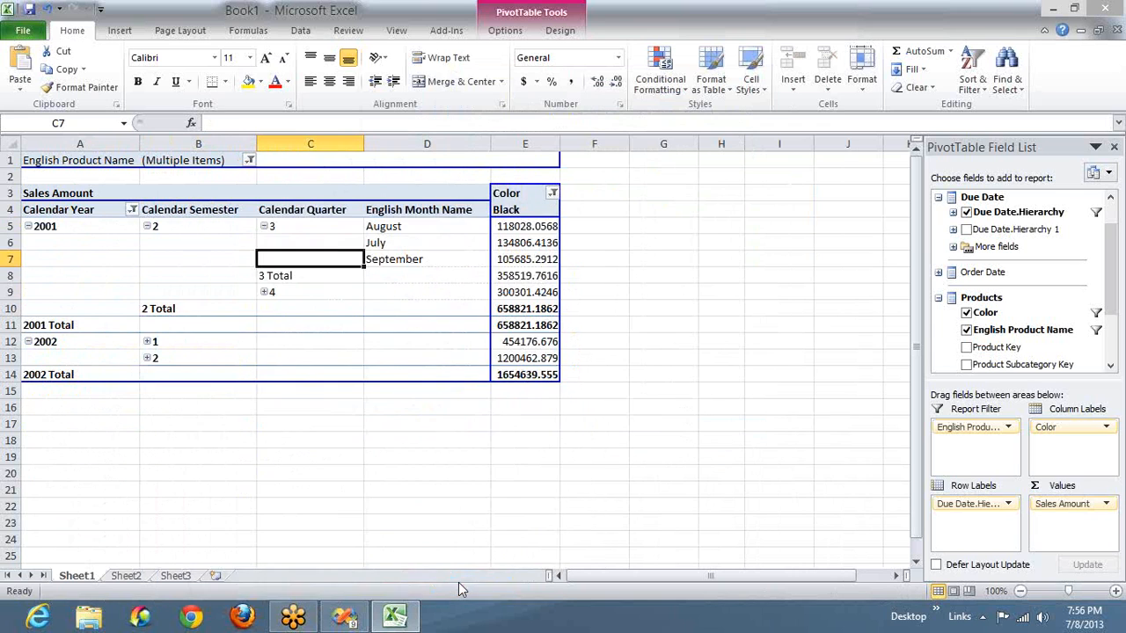
# - Set the PivotTable's format options to show Error for error values and NA for empty cells
pyautogui.rightClick(423, 308)
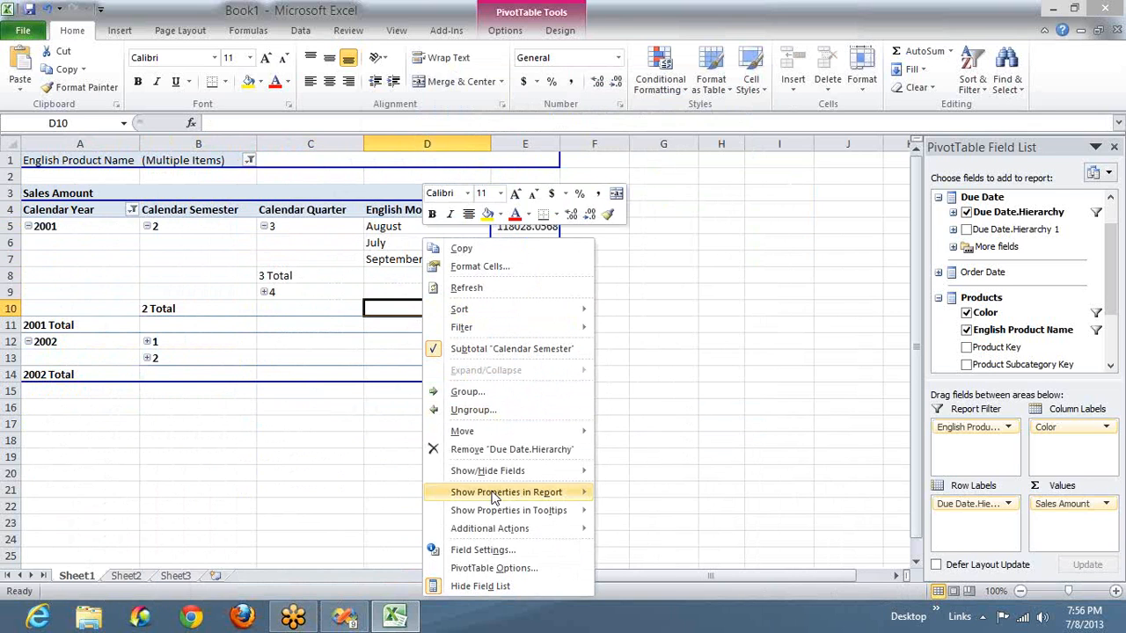
pyautogui.click(491, 568)
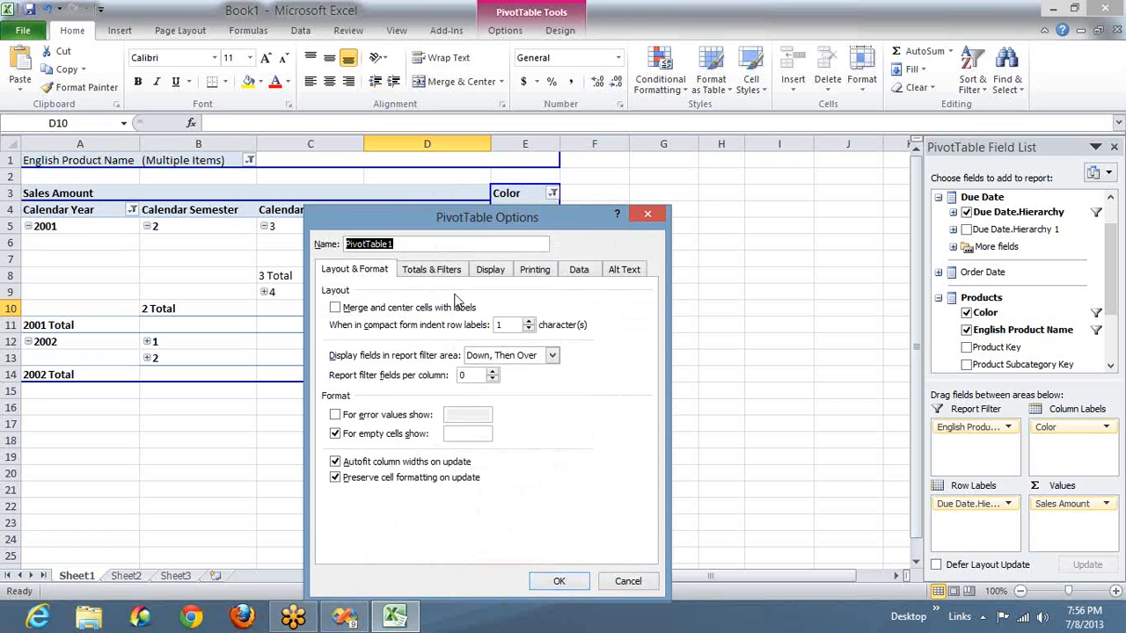
pyautogui.click(378, 417)
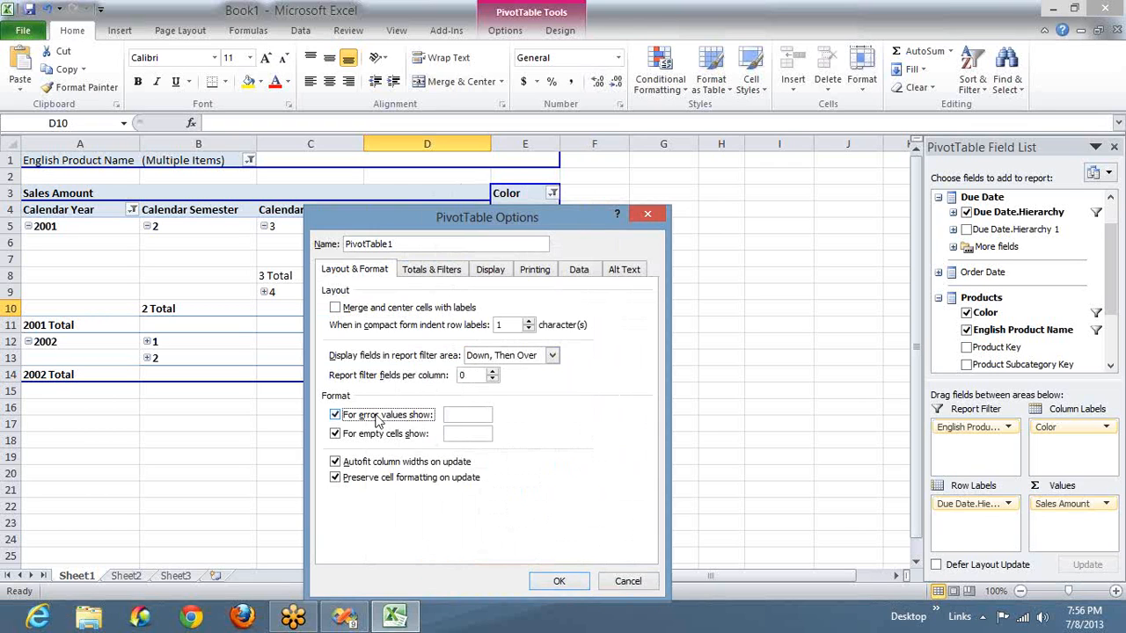
pyautogui.click(460, 414)
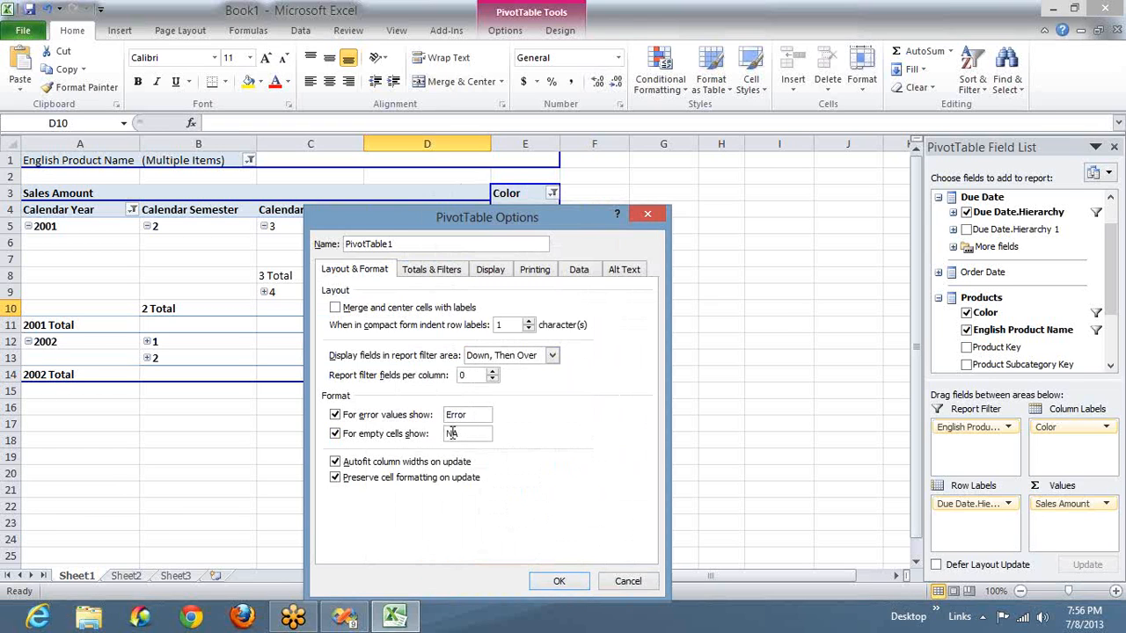
# - Turn off the classic PivotTable layout and enable showing the Values row in the display options
pyautogui.click(450, 274)
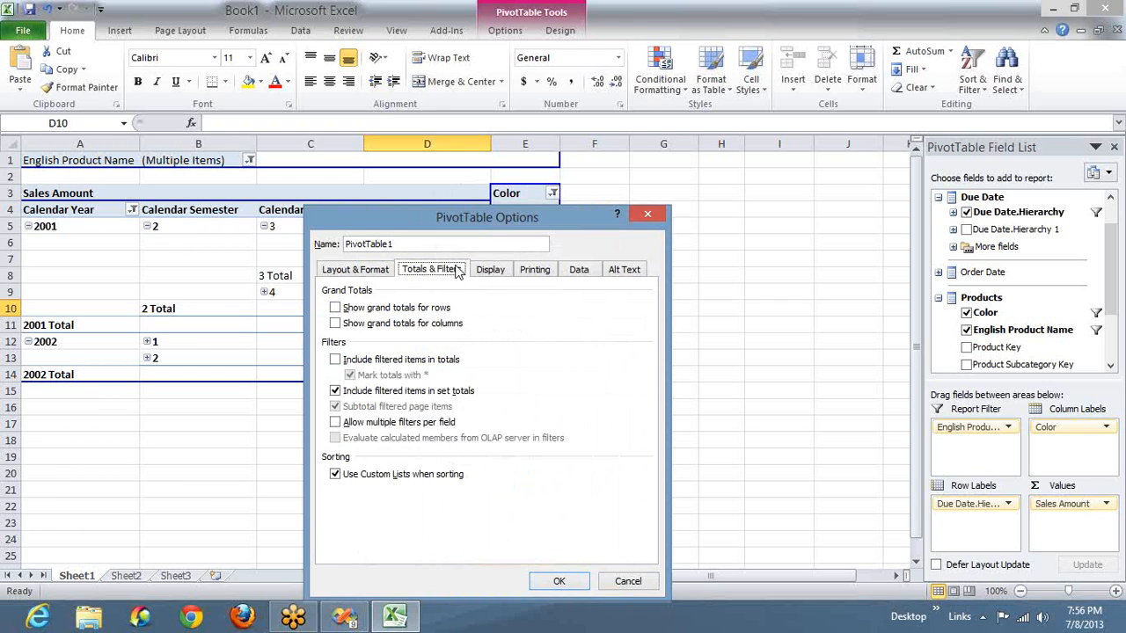
pyautogui.click(490, 271)
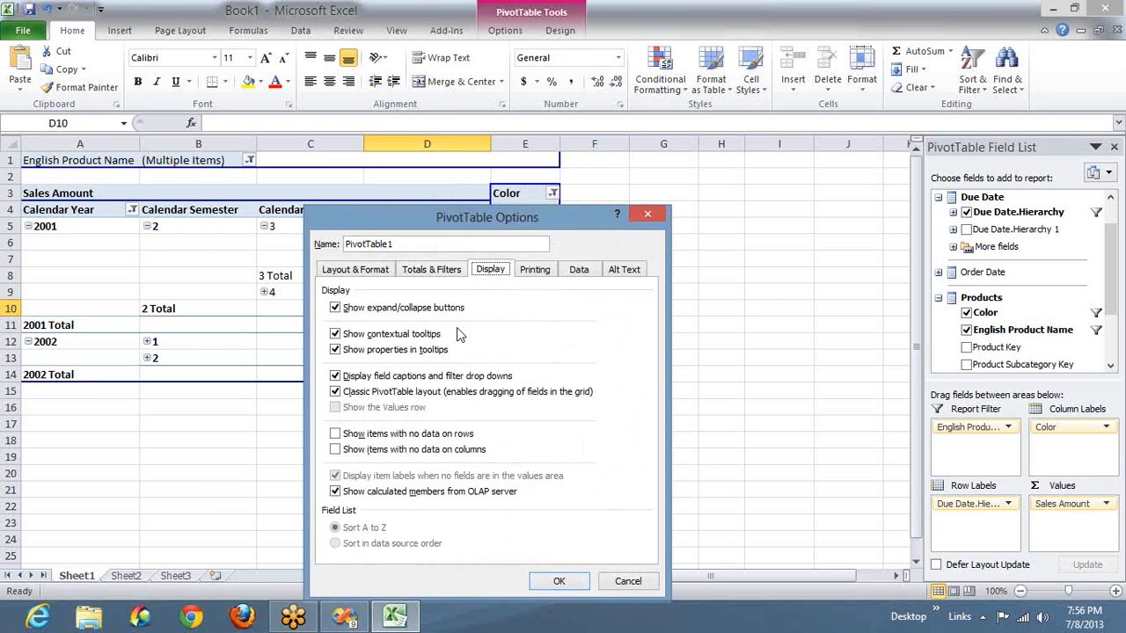
pyautogui.click(409, 396)
pyautogui.click(372, 409)
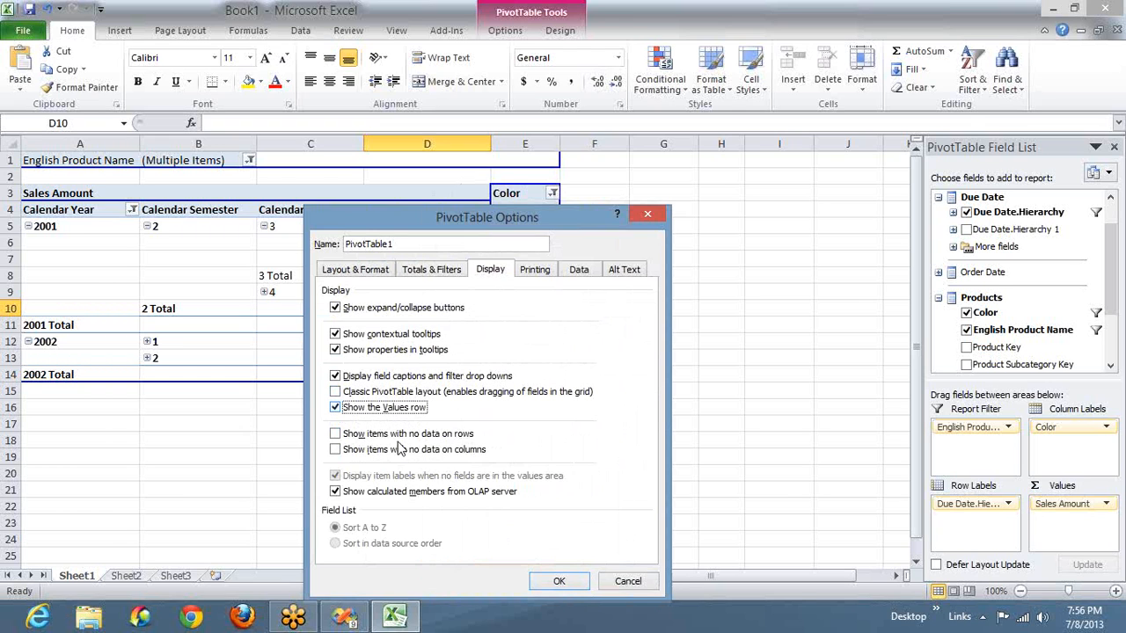
pyautogui.click(412, 433)
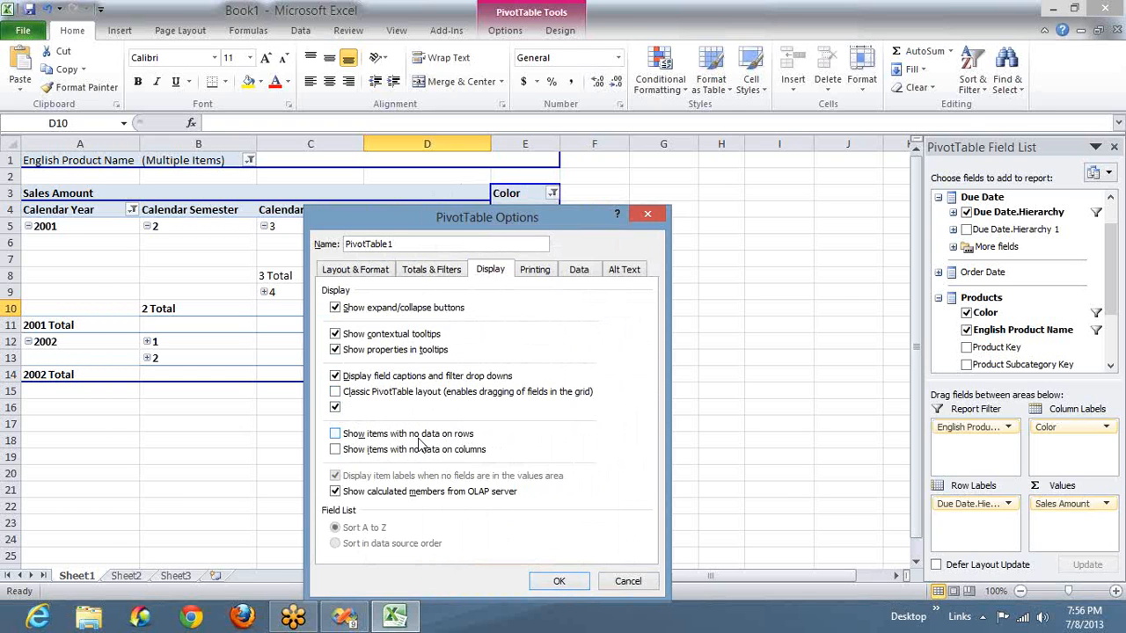
pyautogui.click(558, 582)
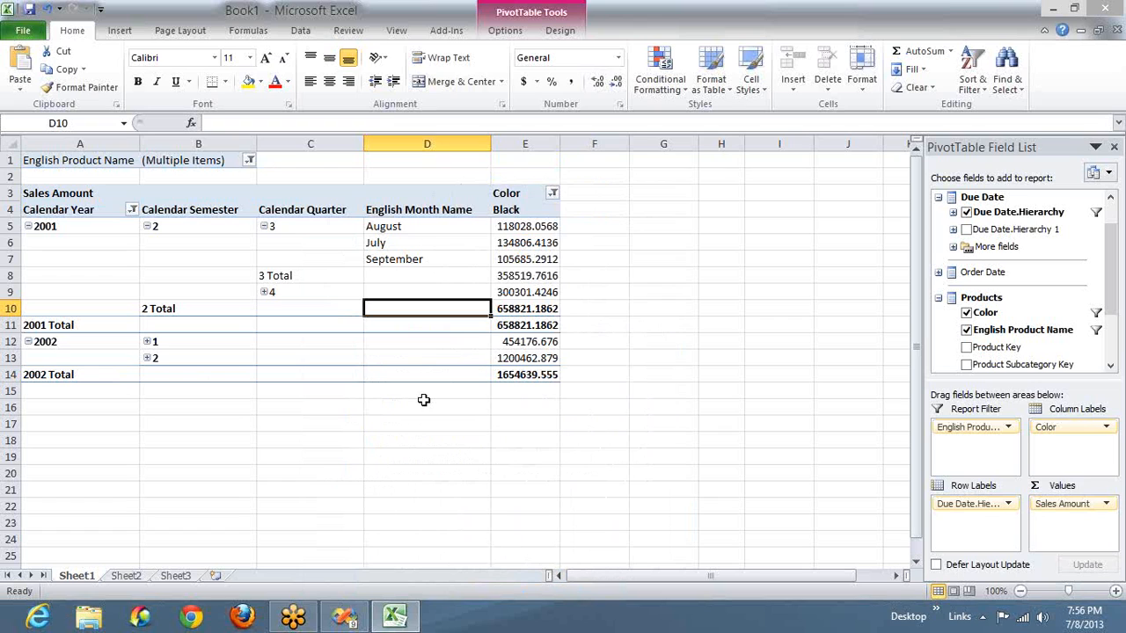
# - Move the Color field from the column labels to the row labels, above the Due Date hierarchy
pyautogui.click(412, 250)
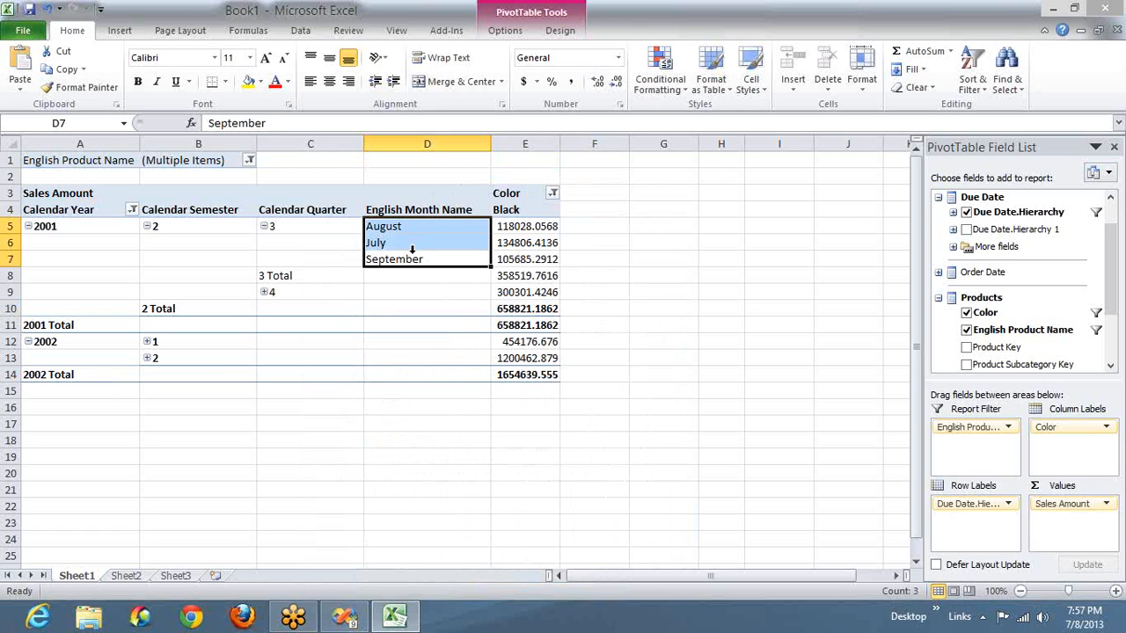
pyautogui.click(722, 261)
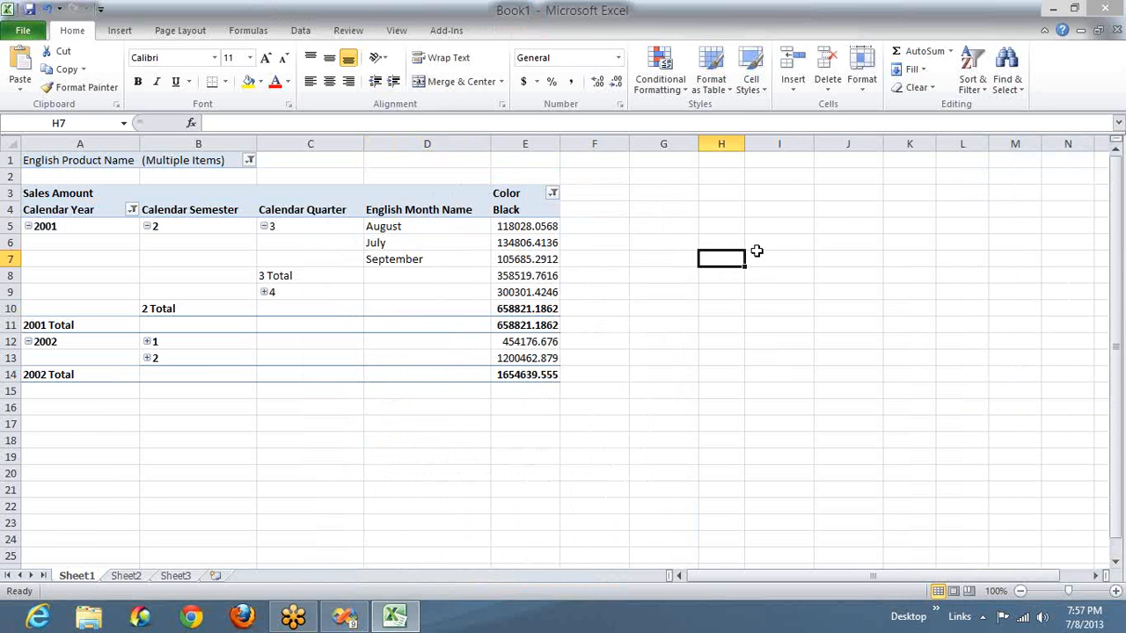
pyautogui.click(464, 264)
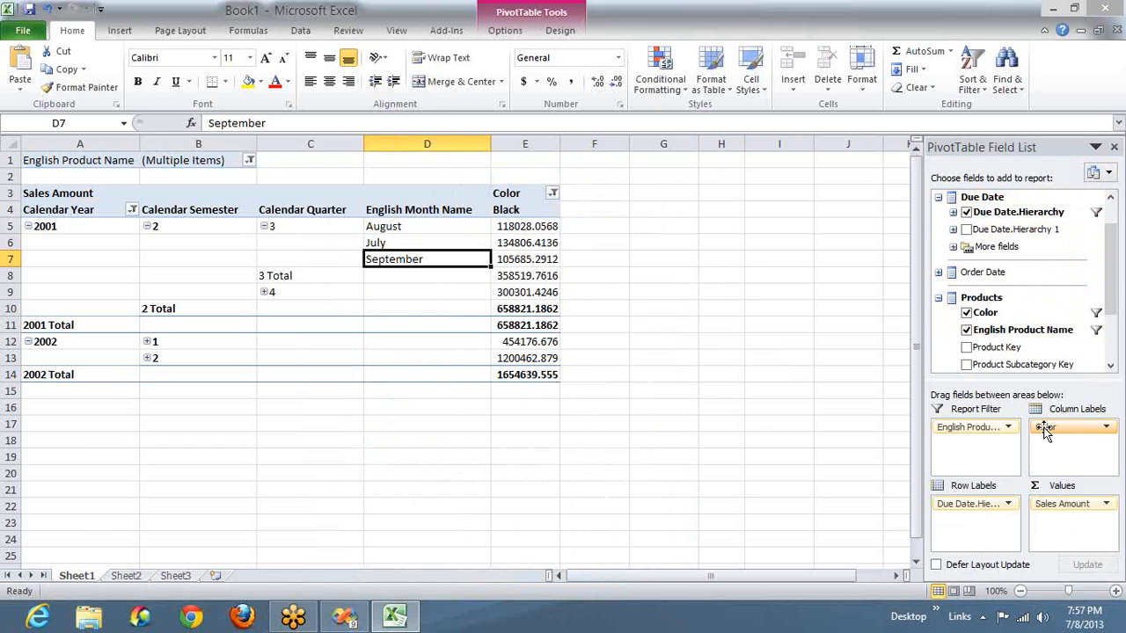
pyautogui.moveTo(1045, 431); pyautogui.dragTo(987, 503)
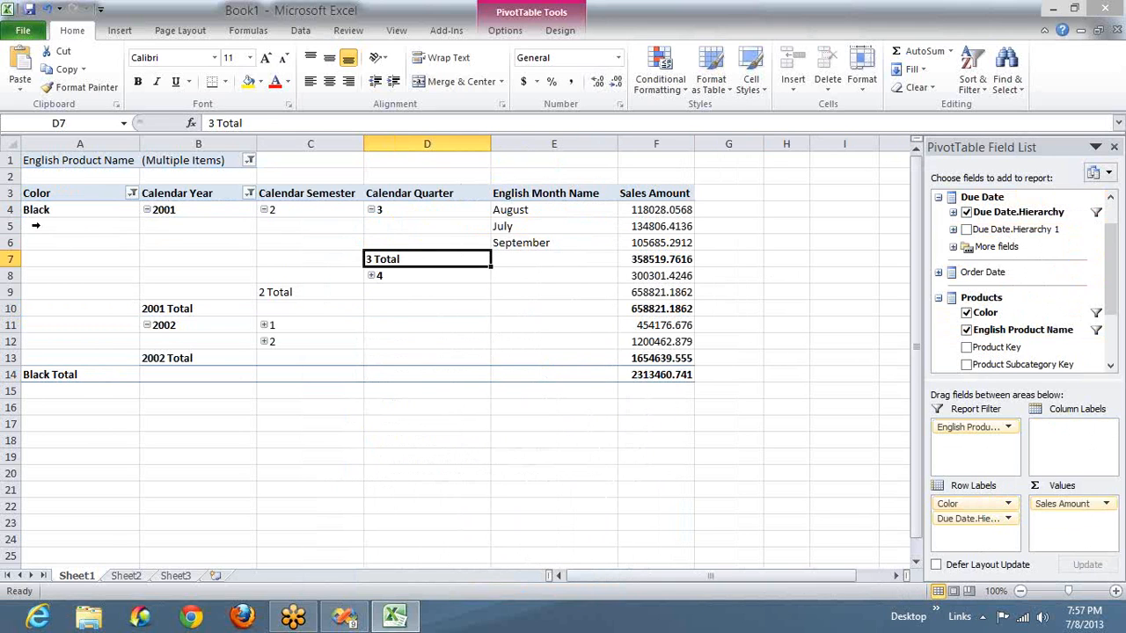
# - Change the Color filter so that all colors are selected
pyautogui.rightClick(88, 272)
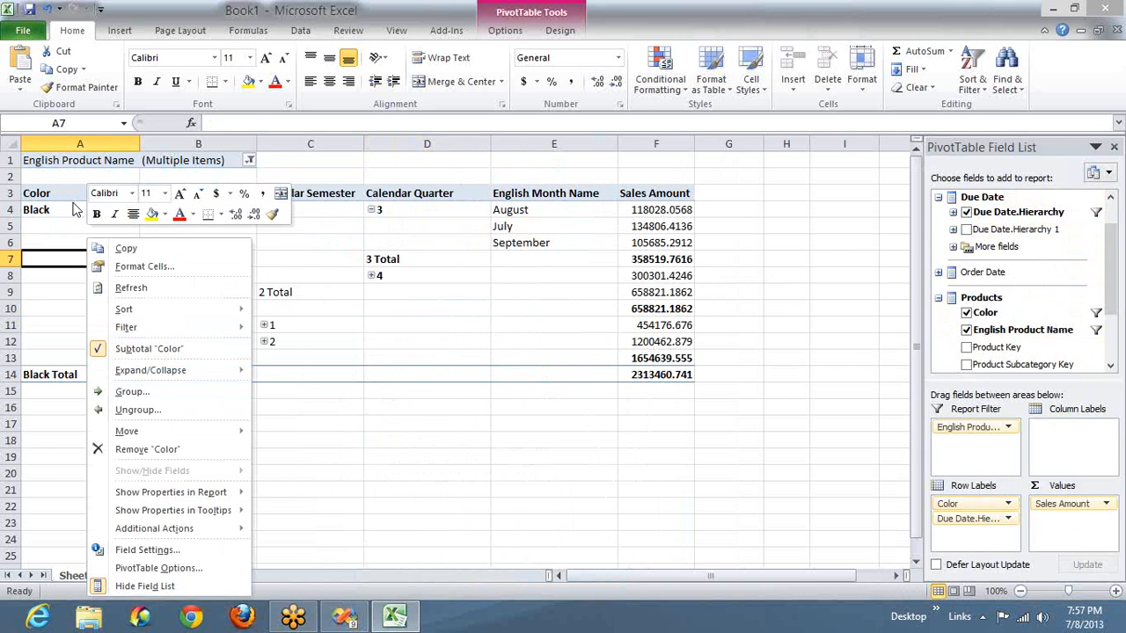
pyautogui.press('Escape')
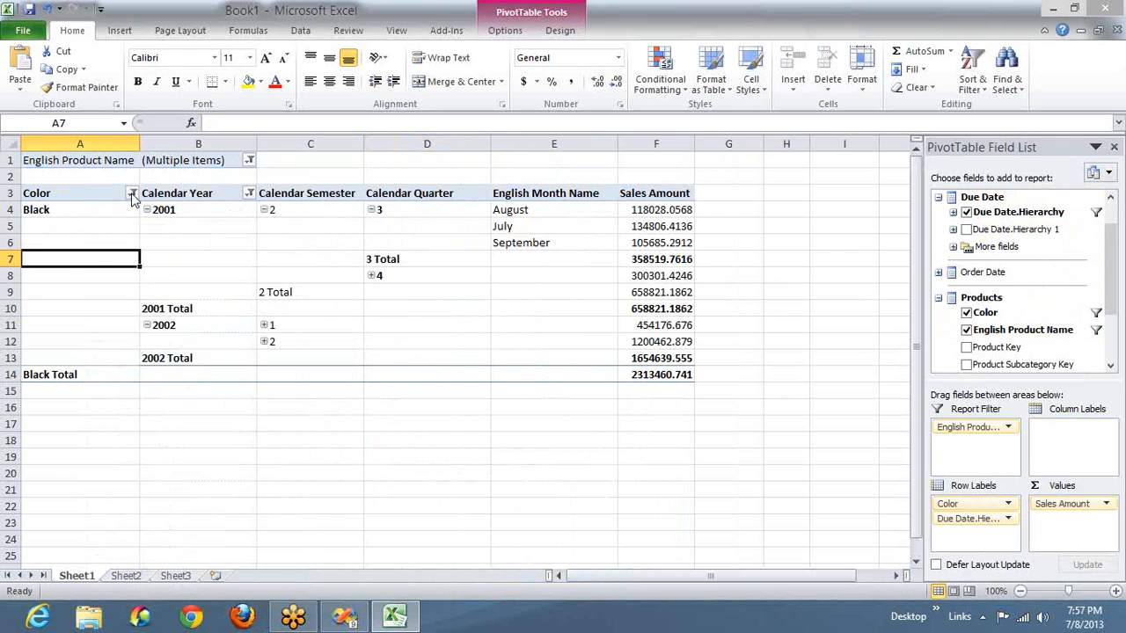
pyautogui.click(130, 188)
pyautogui.click(132, 193)
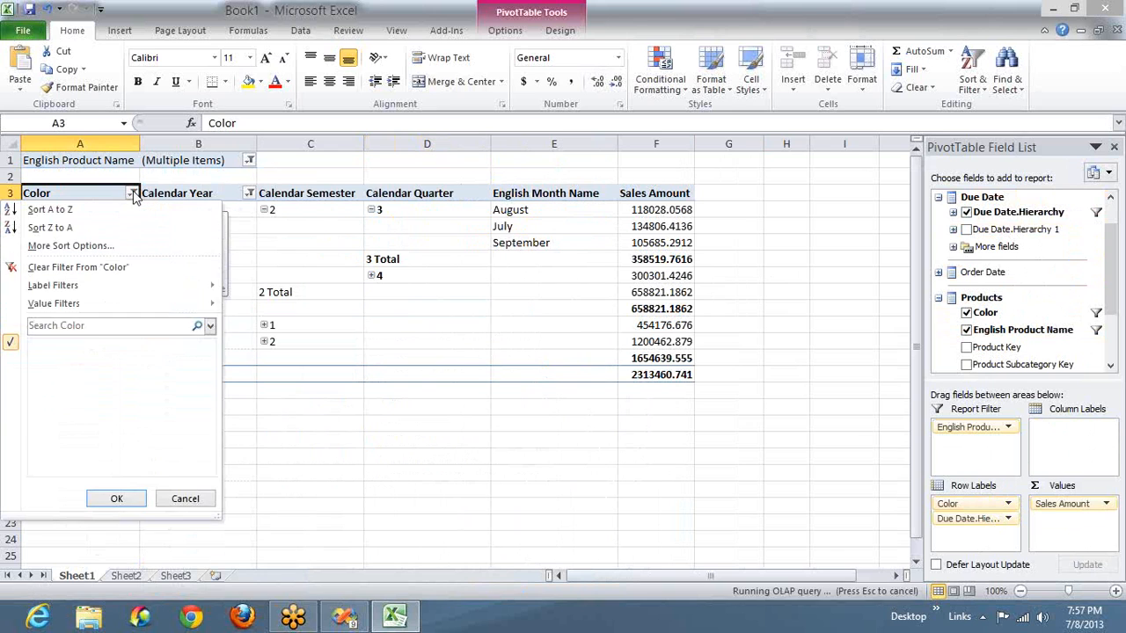
pyautogui.click(52, 346)
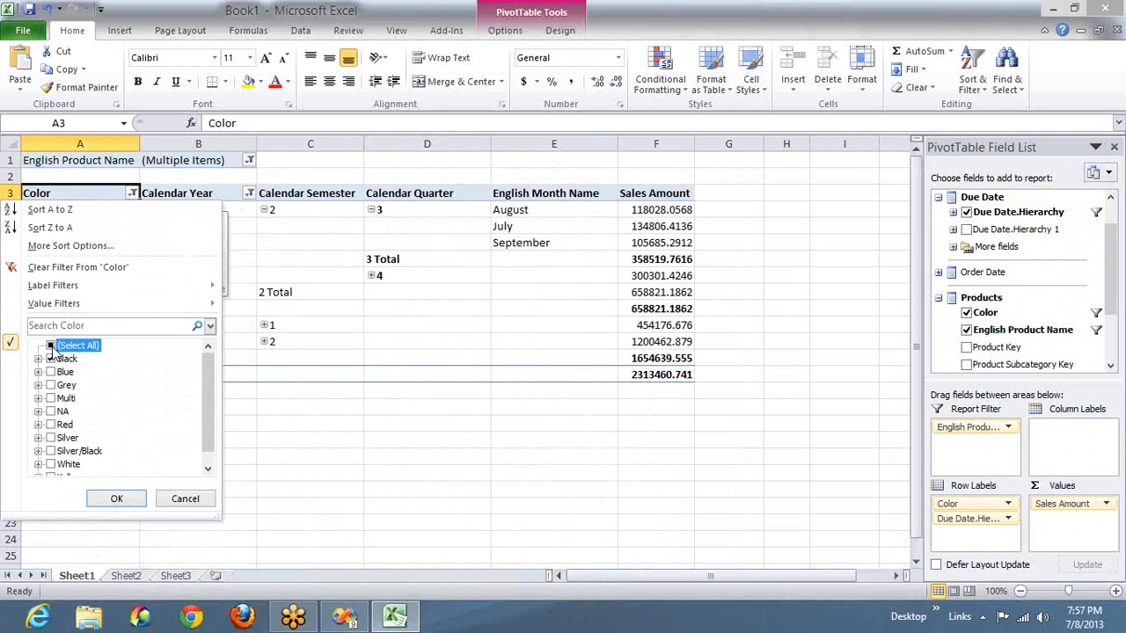
pyautogui.click(138, 500)
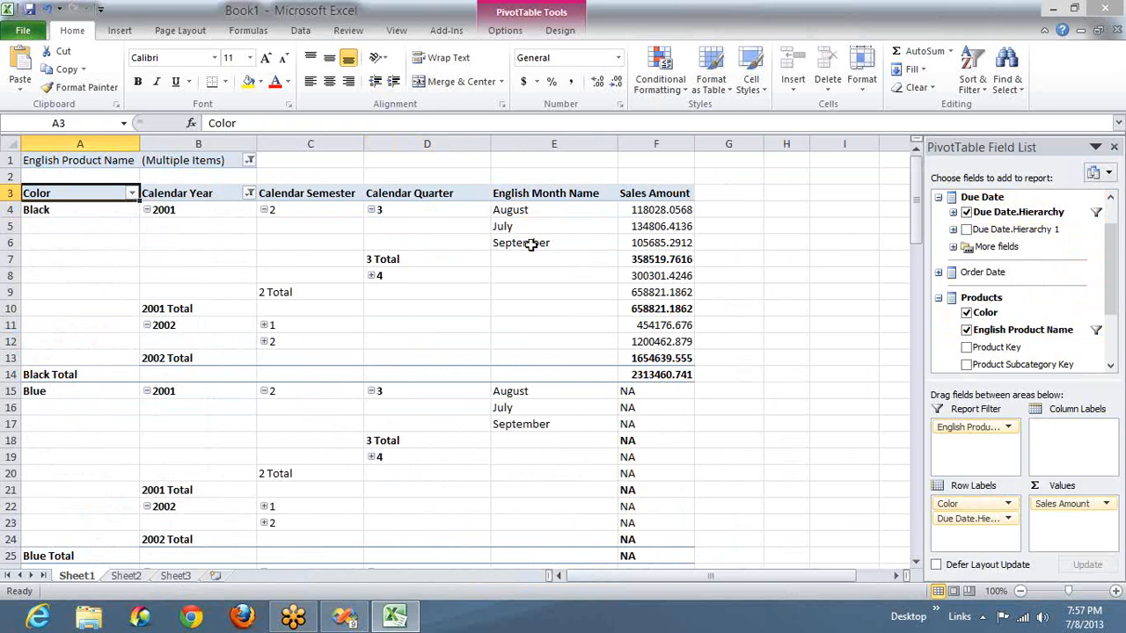
# - Check the Blue rows' Sales Amount cells and change the PivotTable's empty-cell text to Nothing Available
pyautogui.click(638, 396)
pyautogui.press('Down')
pyautogui.press('Down')
pyautogui.press('Down')
pyautogui.press('Down')
pyautogui.press('Down')
pyautogui.press('Down')
pyautogui.press('Down')
pyautogui.press('Down')
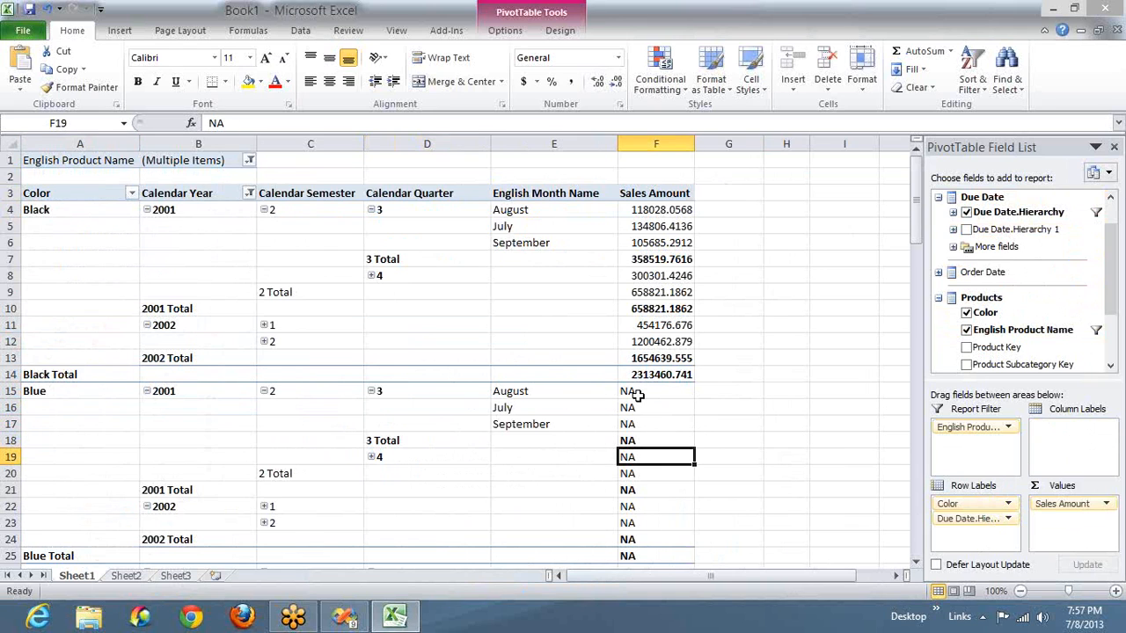
pyautogui.press('Down')
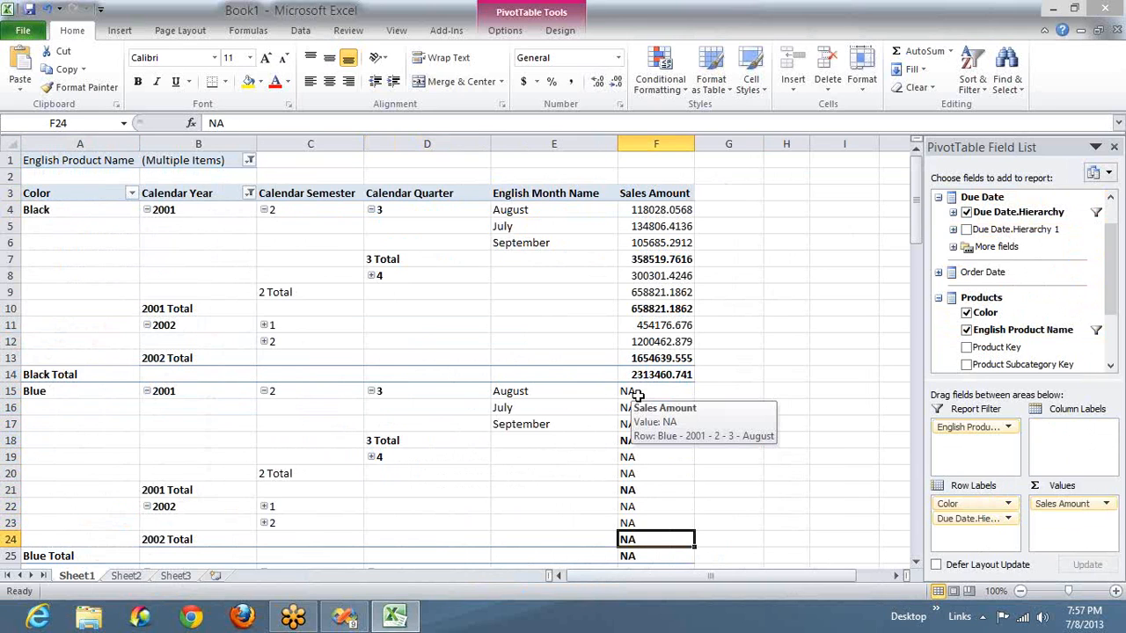
pyautogui.click(518, 459)
pyautogui.rightClick(475, 494)
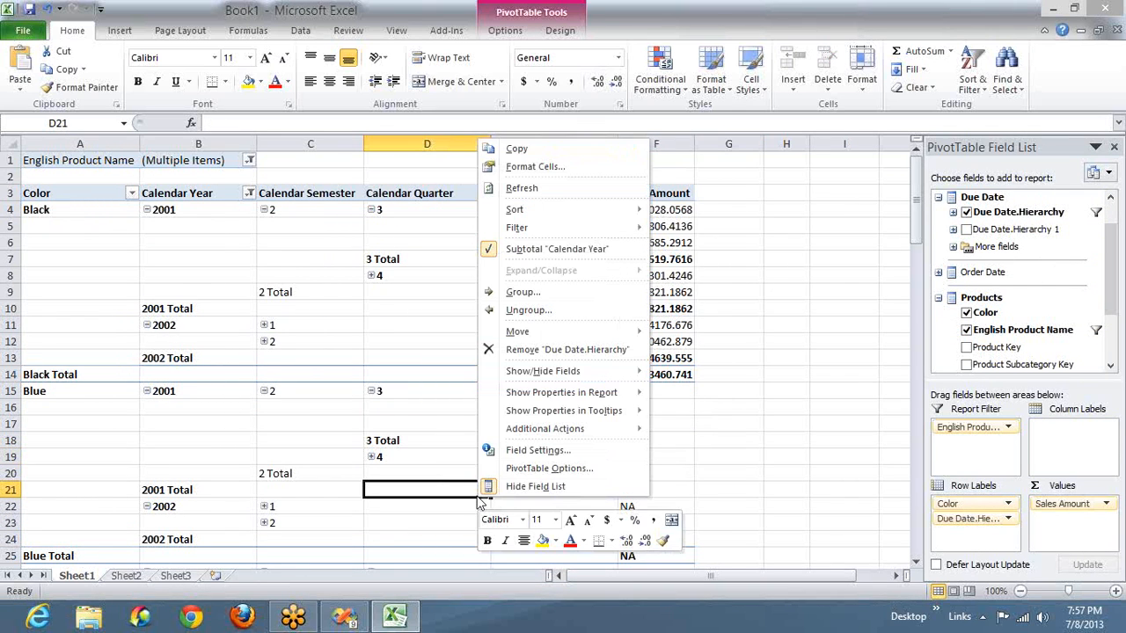
pyautogui.click(524, 468)
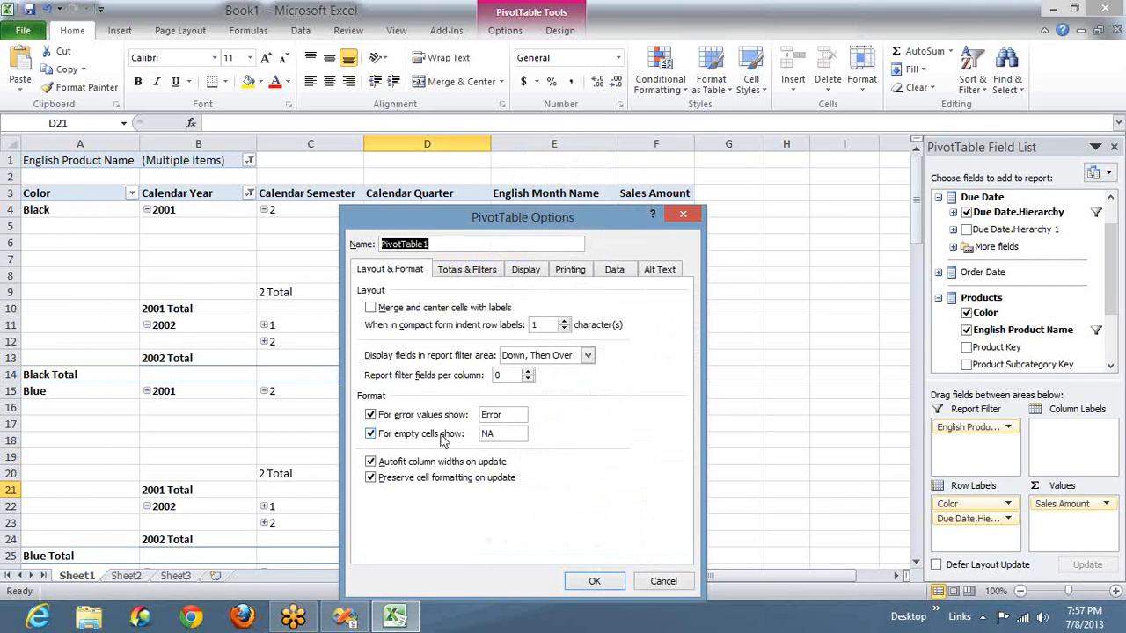
pyautogui.click(497, 433)
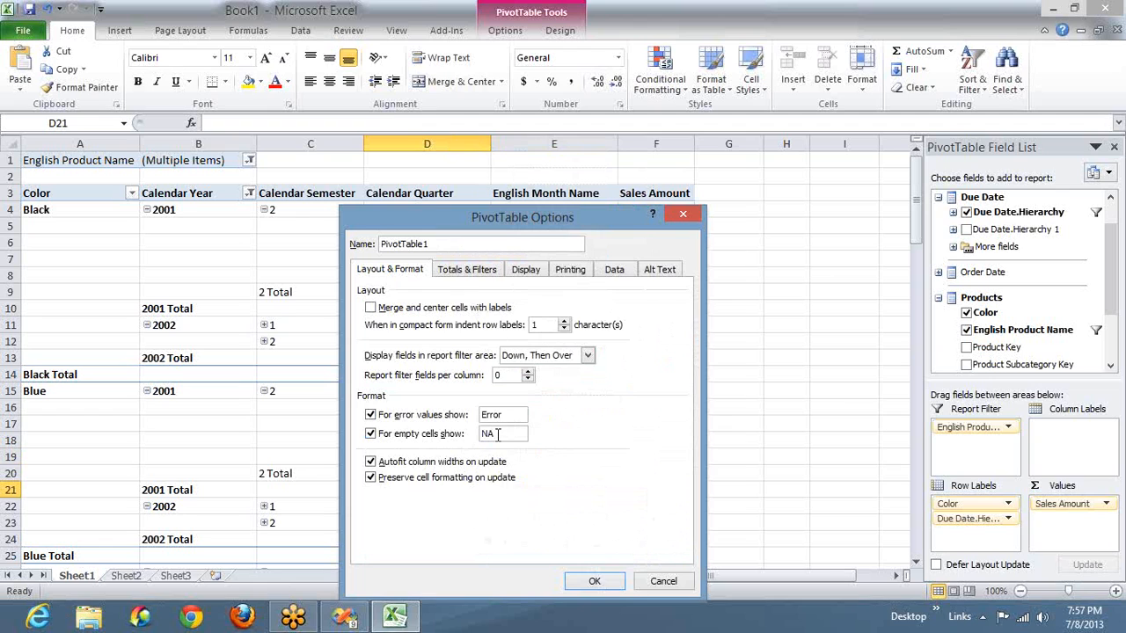
pyautogui.doubleClick(497, 433)
pyautogui.write('Not')
pyautogui.write('hing Available')
pyautogui.click(593, 581)
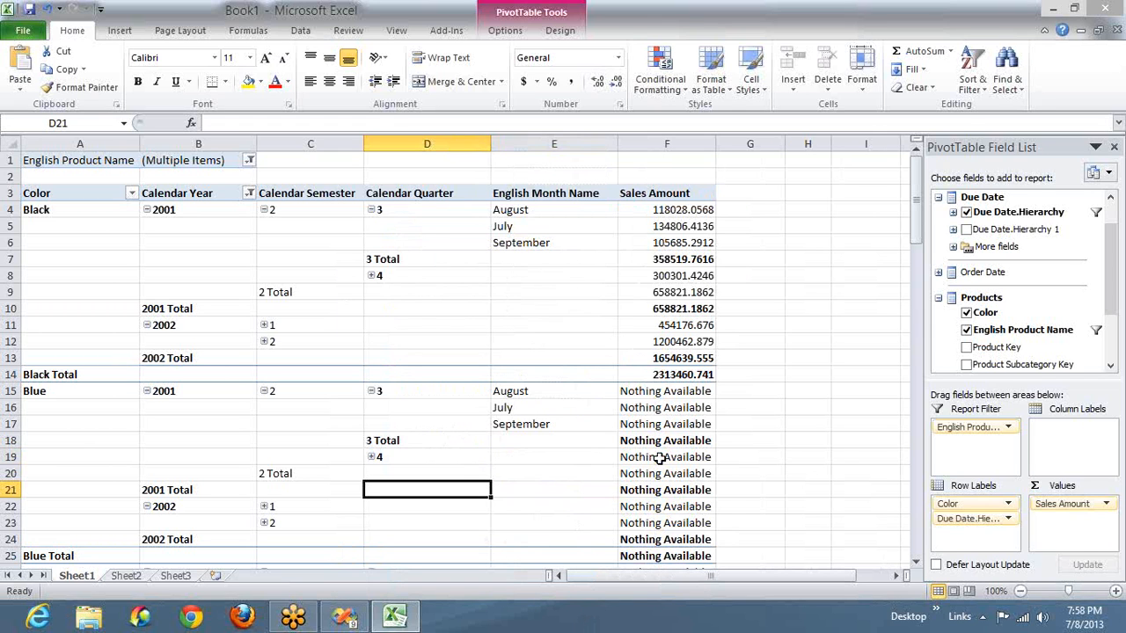
# - Refresh the PivotTable's data from its cube connection
pyautogui.moveTo(668, 446)
pyautogui.click(1112, 51)
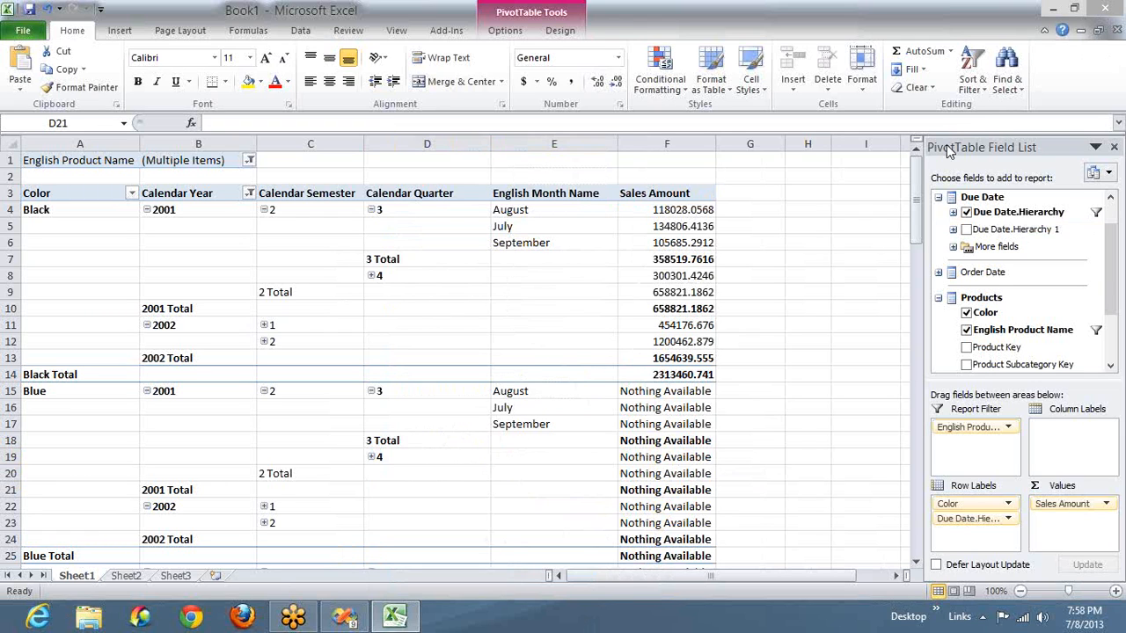
pyautogui.click(22, 32)
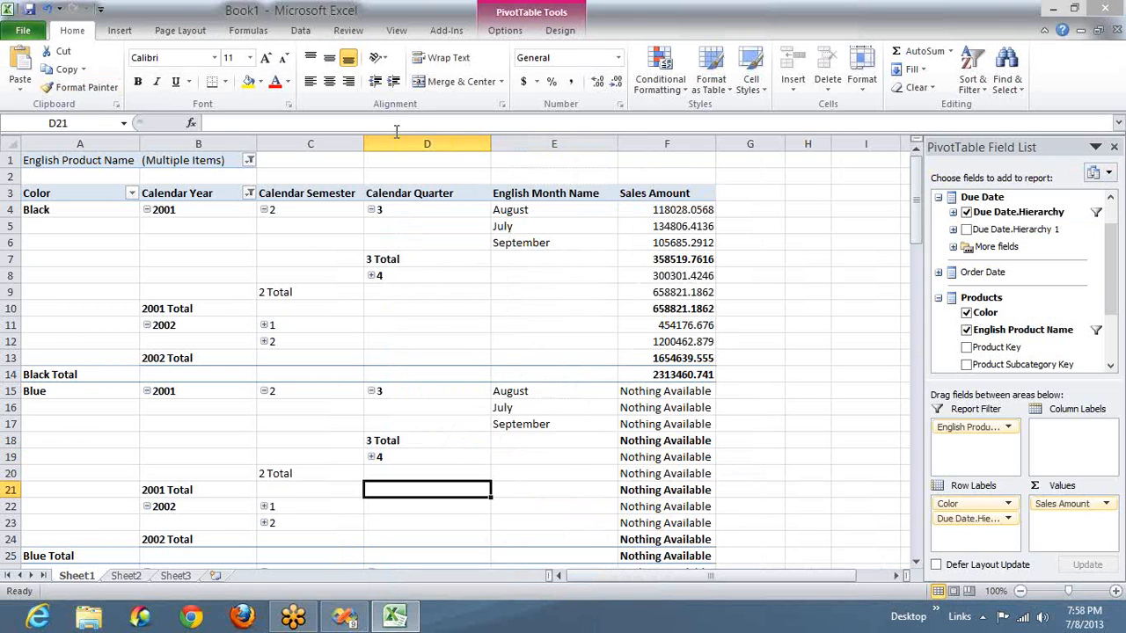
pyautogui.click(250, 31)
pyautogui.click(299, 31)
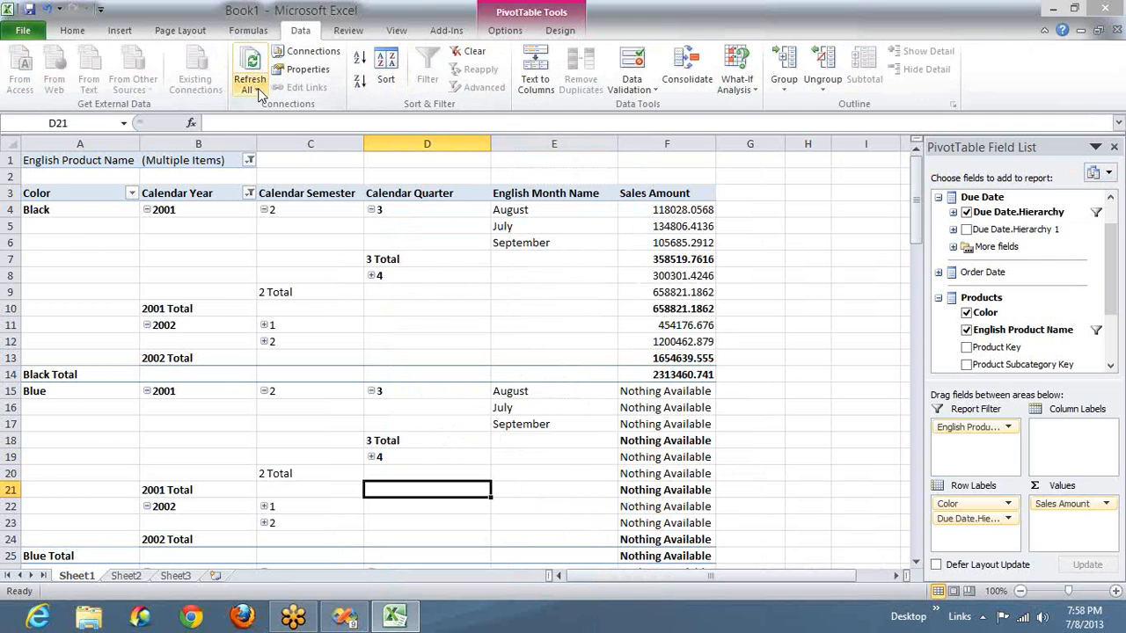
pyautogui.click(258, 90)
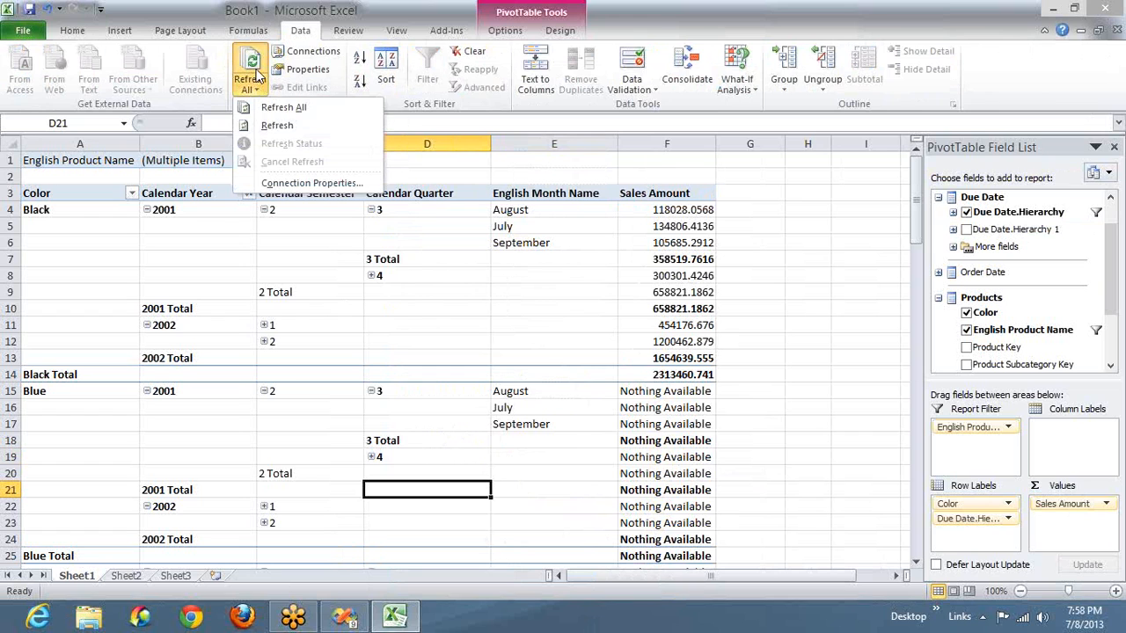
pyautogui.click(262, 125)
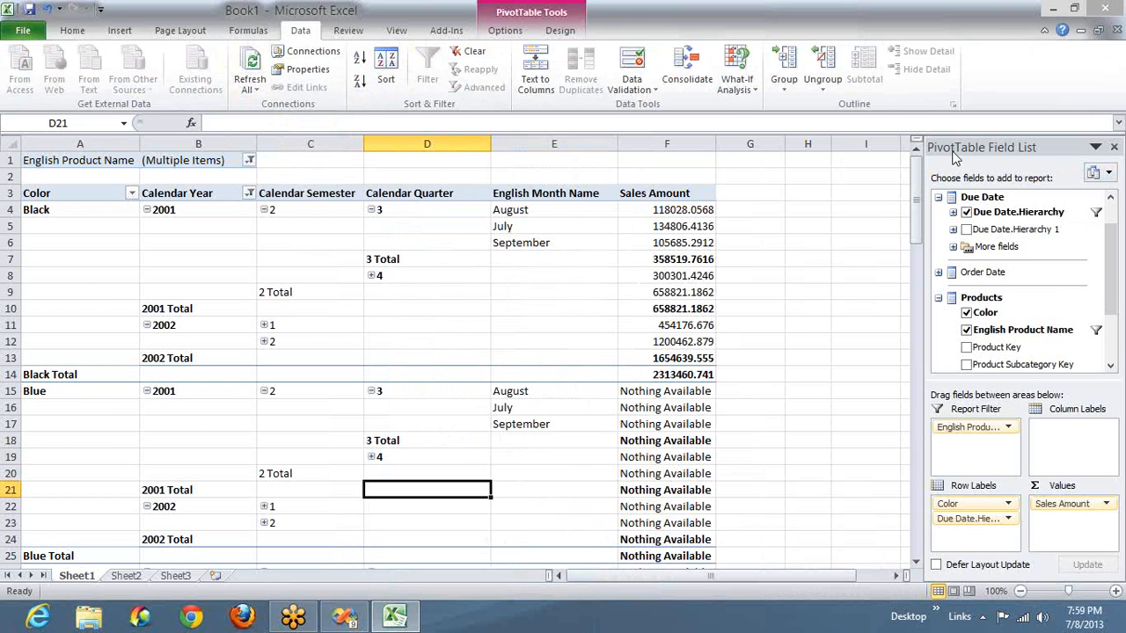
# - Close the Book1 workbook without saving the changes
pyautogui.rightClick(723, 22)
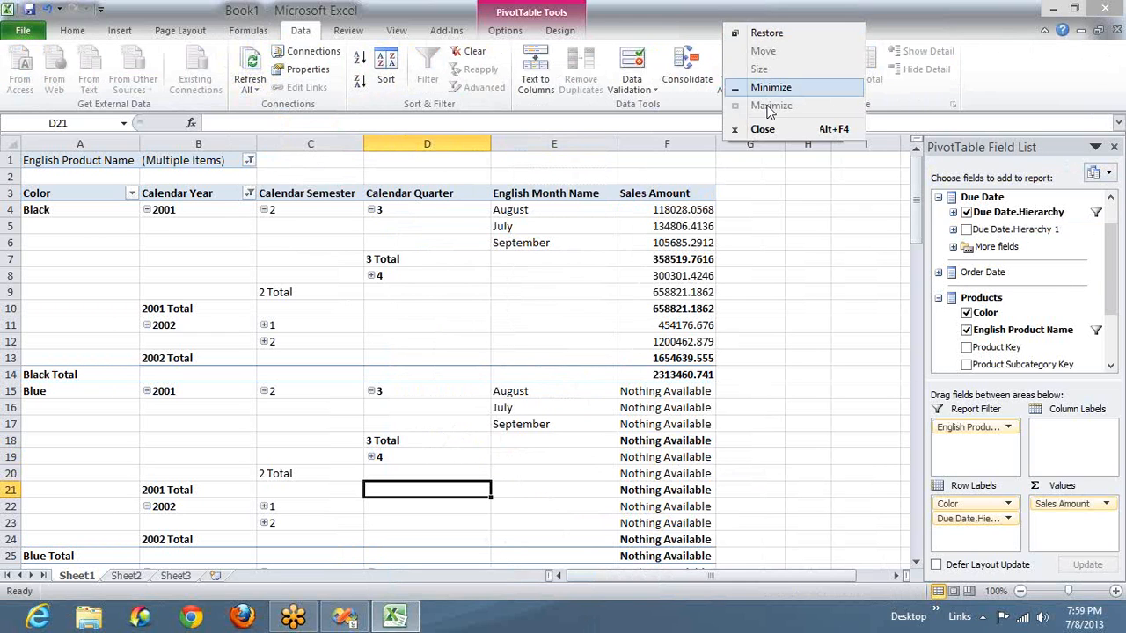
pyautogui.click(757, 130)
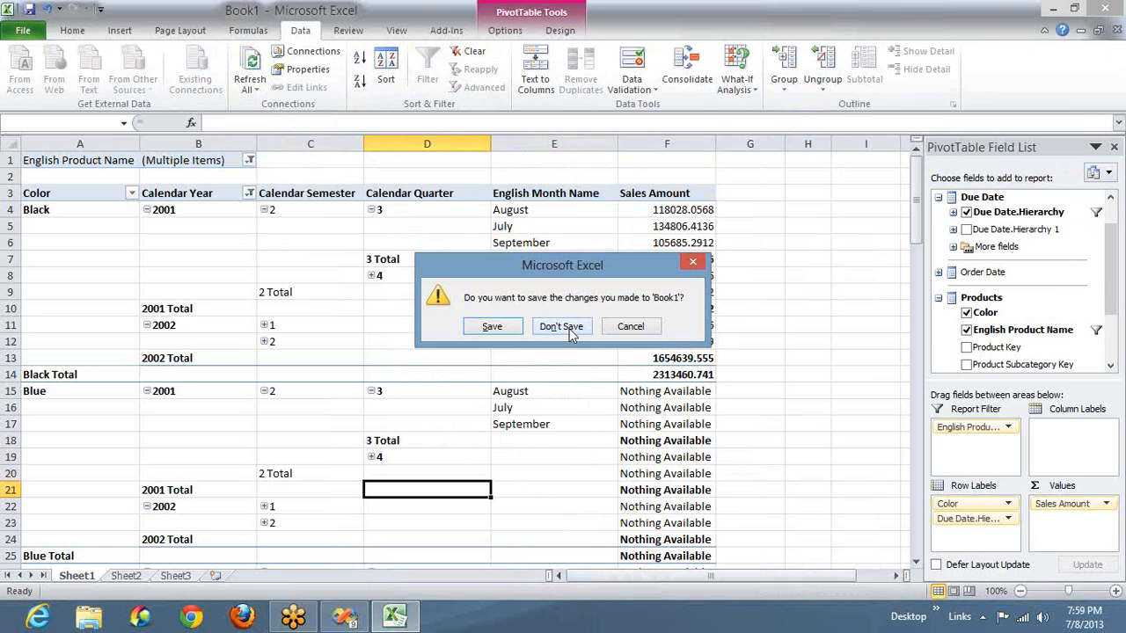
pyautogui.click(563, 326)
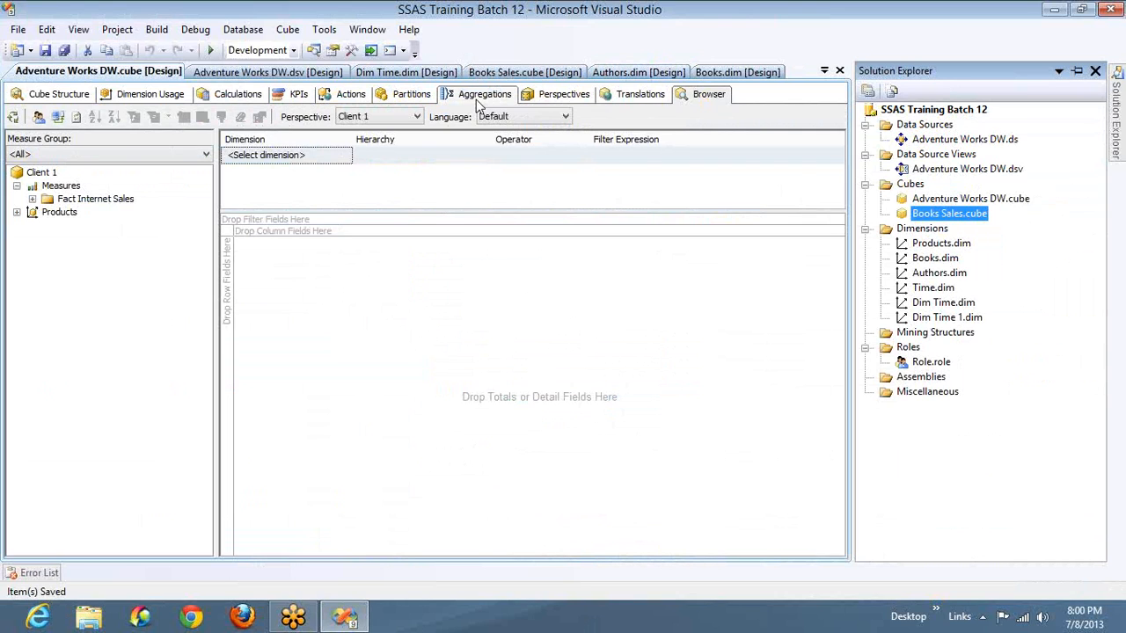
# - Open the Calculations view of the Adventure Works DW cube in Visual Studio
pyautogui.click(230, 95)
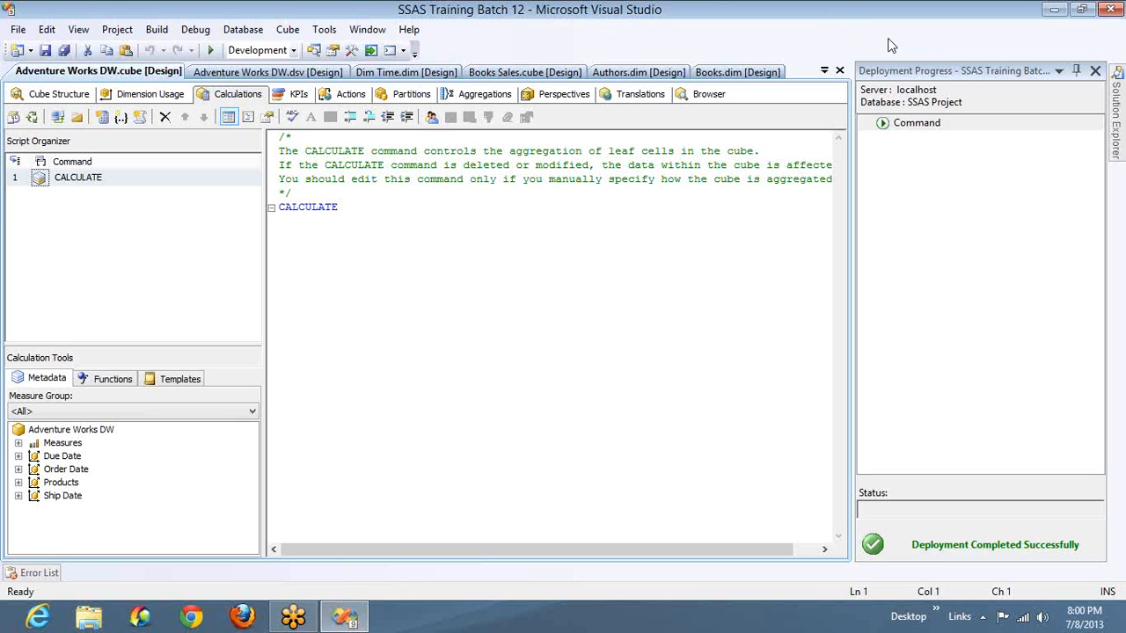
# - Look at the commands available for DimProductSubcategory in the Adventure Works DW data source view and return to the cube design
pyautogui.click(313, 50)
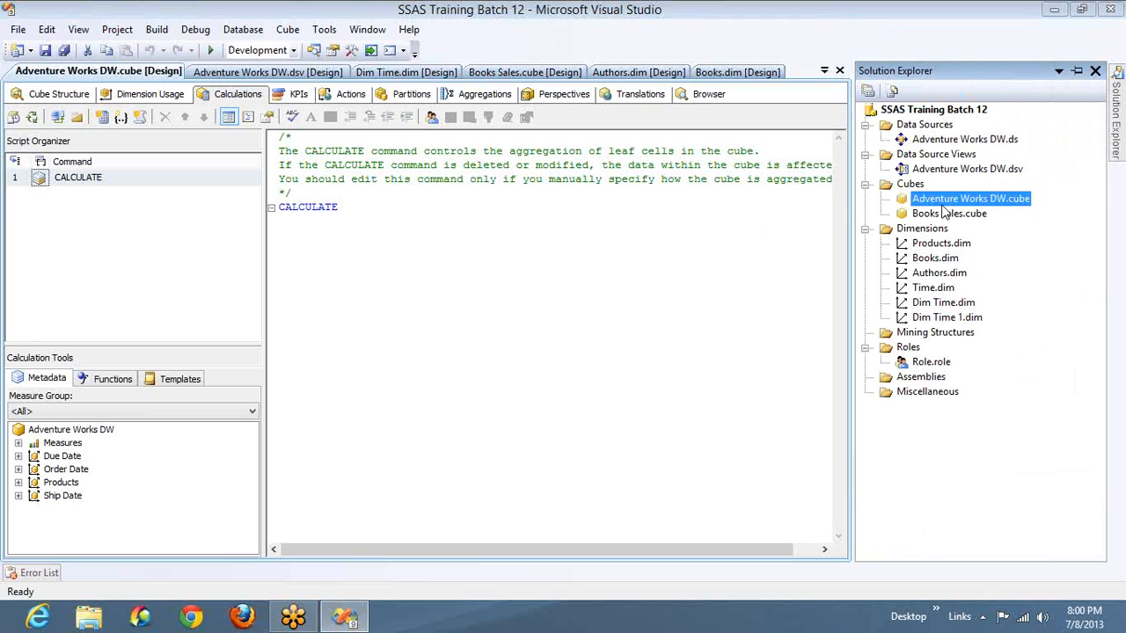
pyautogui.click(932, 172)
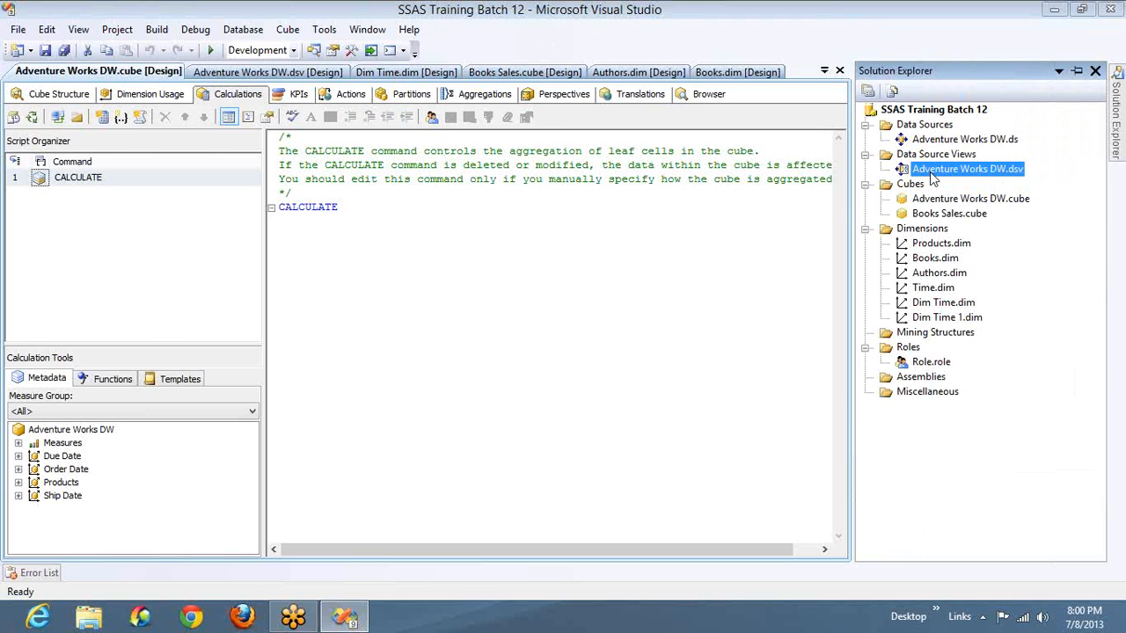
pyautogui.doubleClick(932, 173)
pyautogui.click(778, 207)
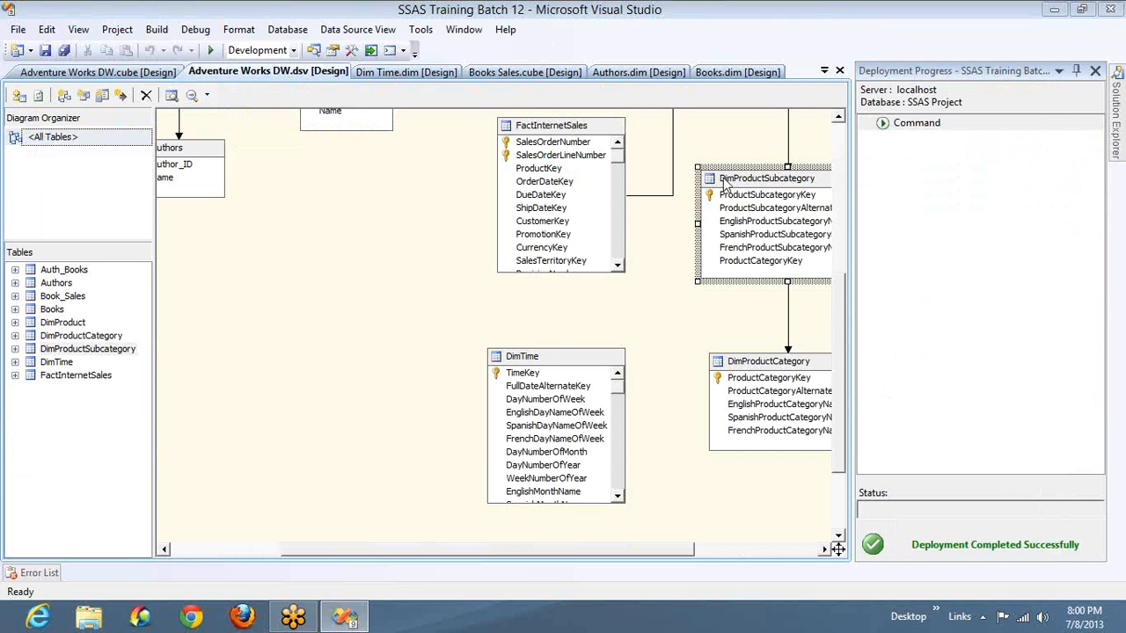
pyautogui.rightClick(776, 180)
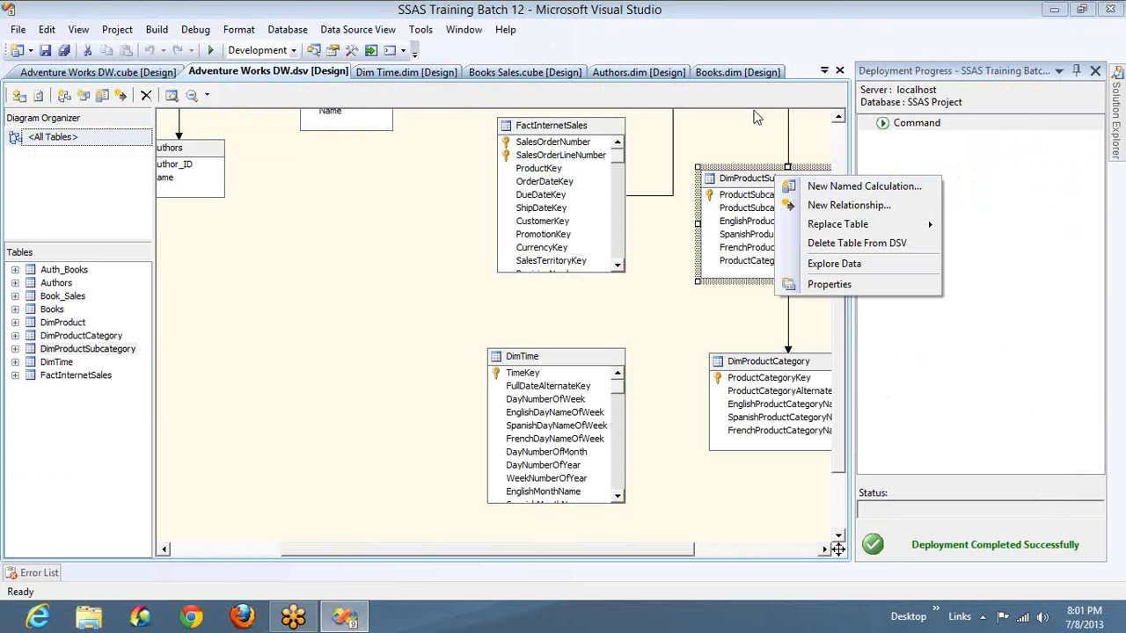
pyautogui.click(146, 77)
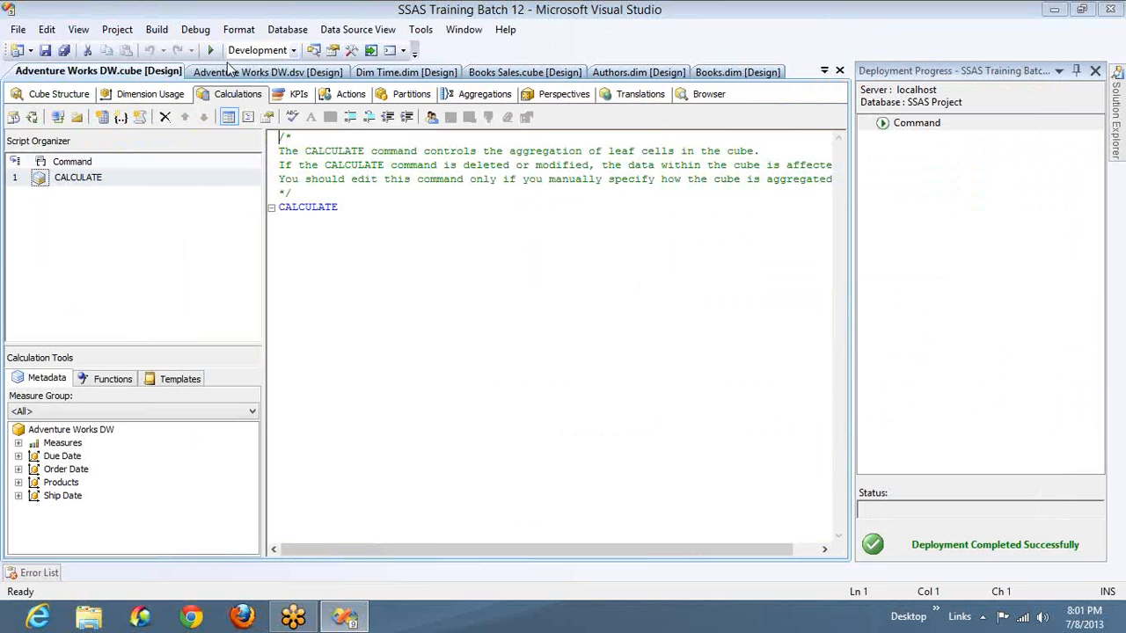
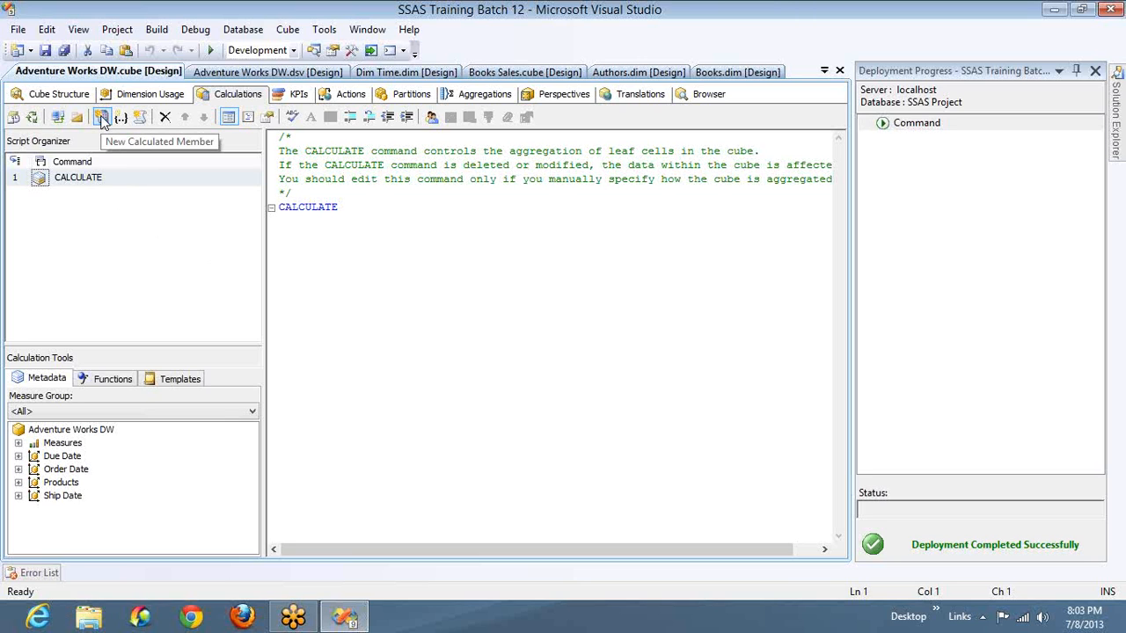
# - Create a new calculated member in the Adventure Works DW cube and name it test
pyautogui.click(101, 118)
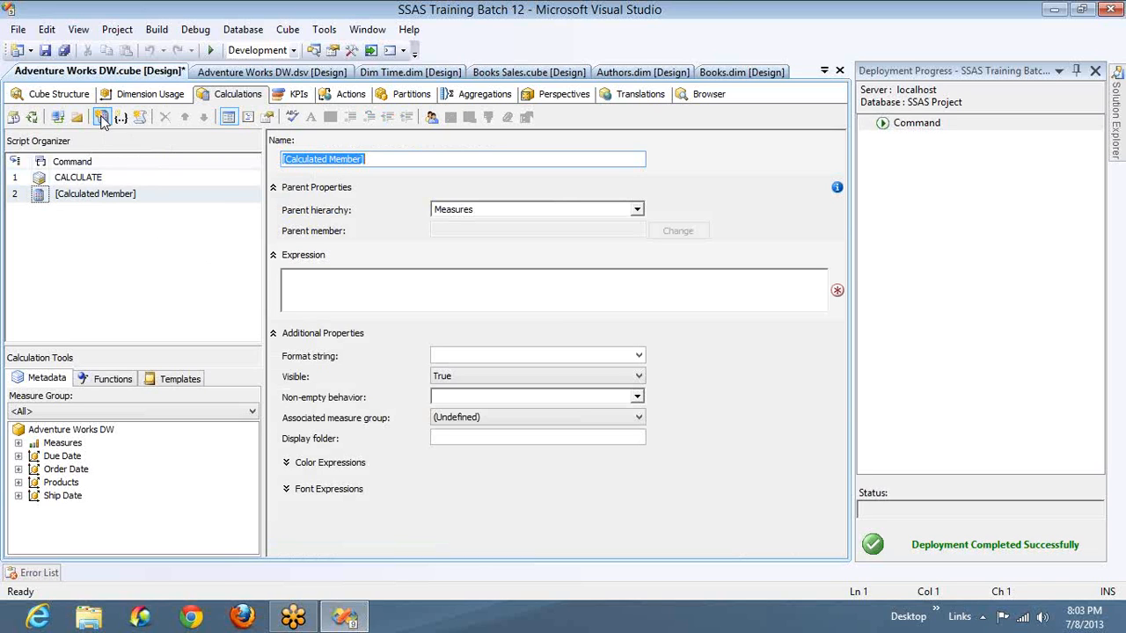
pyautogui.press('Right')
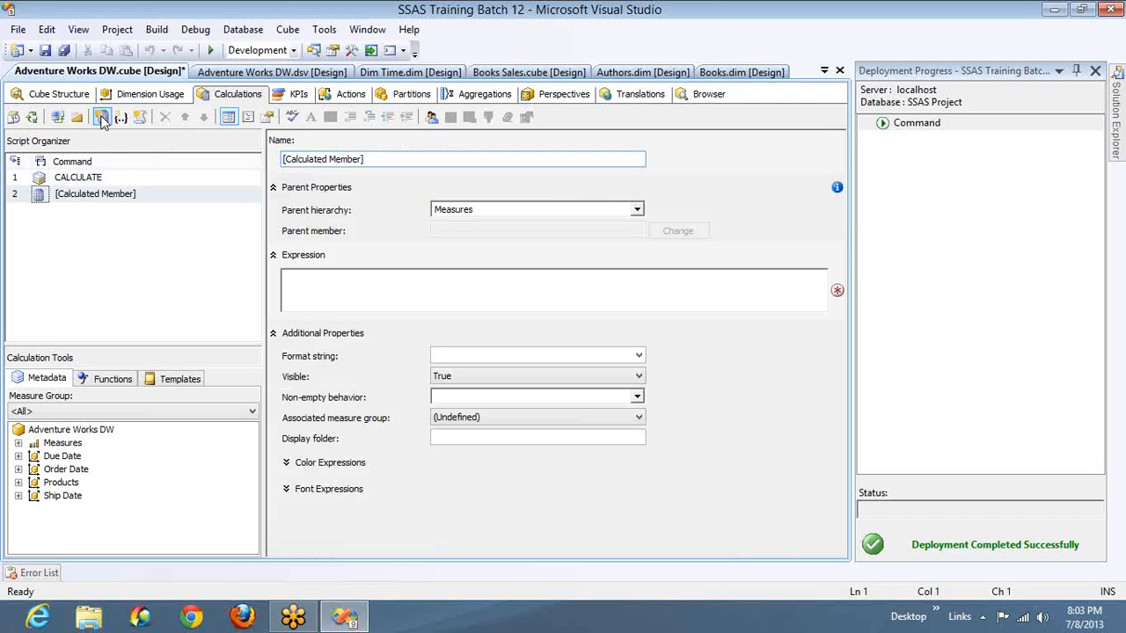
pyautogui.hotkey('shift', 'Home')
pyautogui.write('test ')
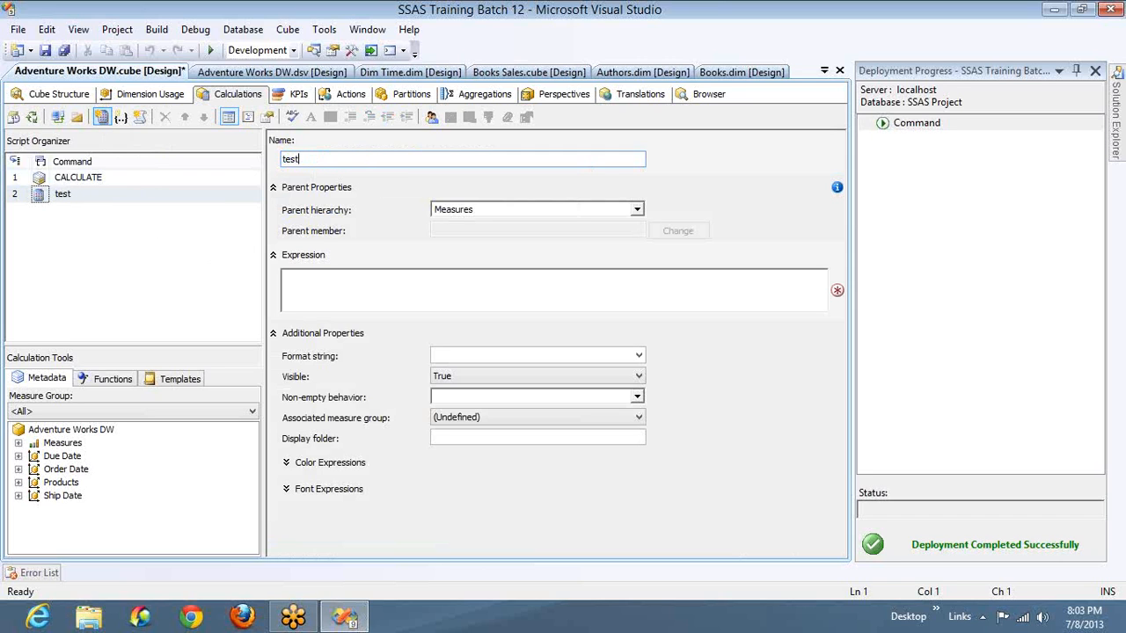
pyautogui.write('calc')
pyautogui.moveTo(657, 165)
pyautogui.write(']')
pyautogui.press('Home')
pyautogui.write('[')
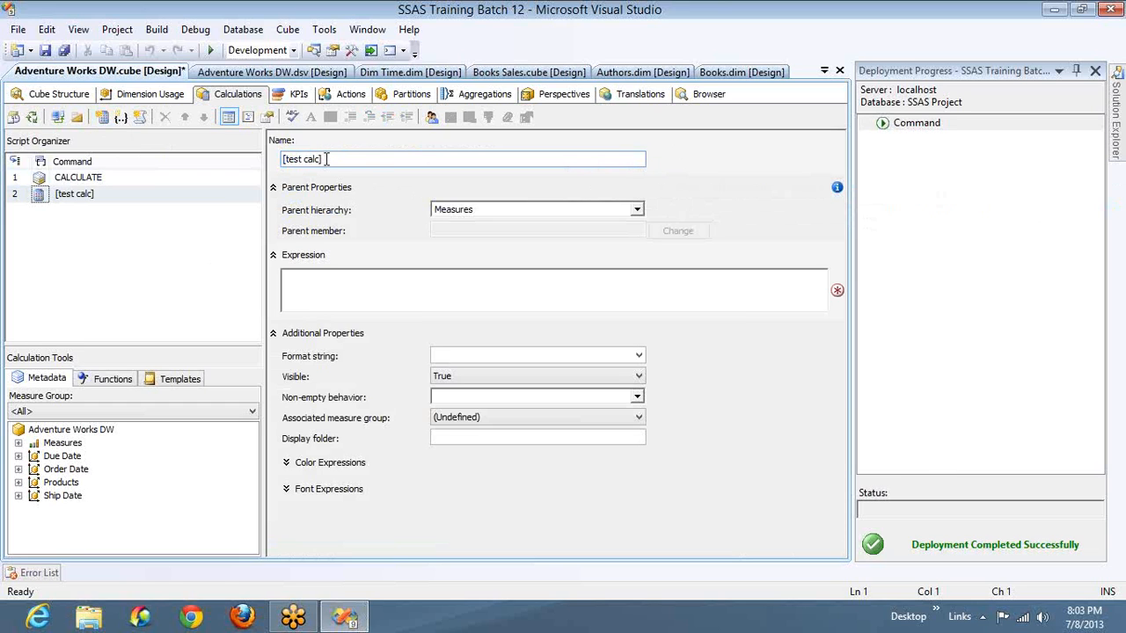
pyautogui.hotkey('ctrl', 'a')
pyautogui.write('test')
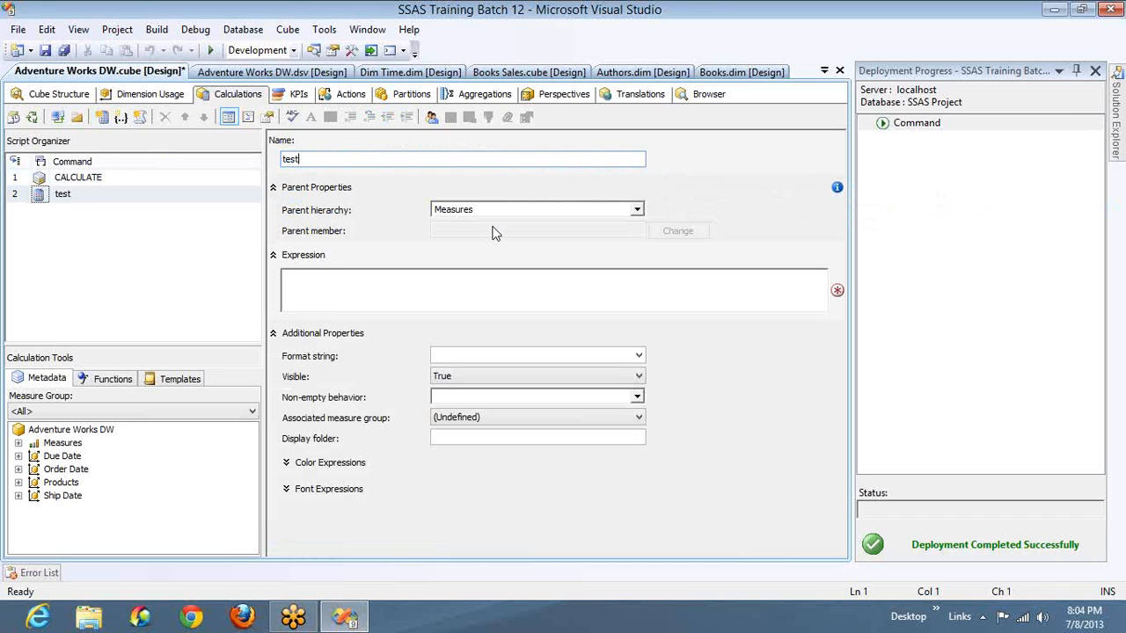
# - Keep Measures as the parent hierarchy of the test member and enter 1000 as its expression
pyautogui.click(637, 212)
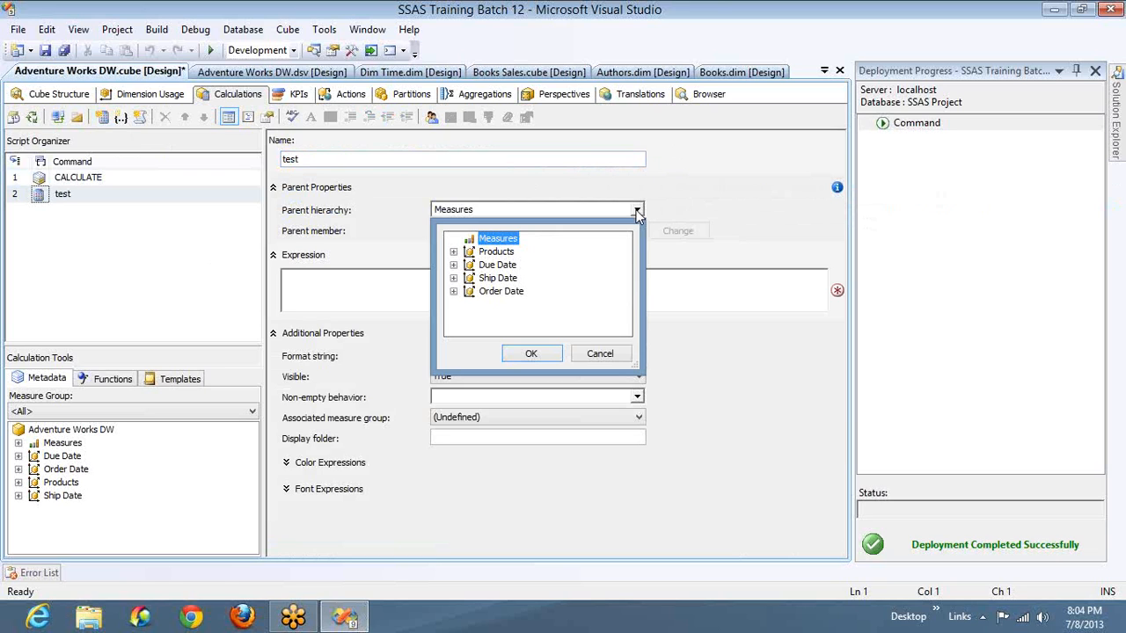
pyautogui.click(508, 241)
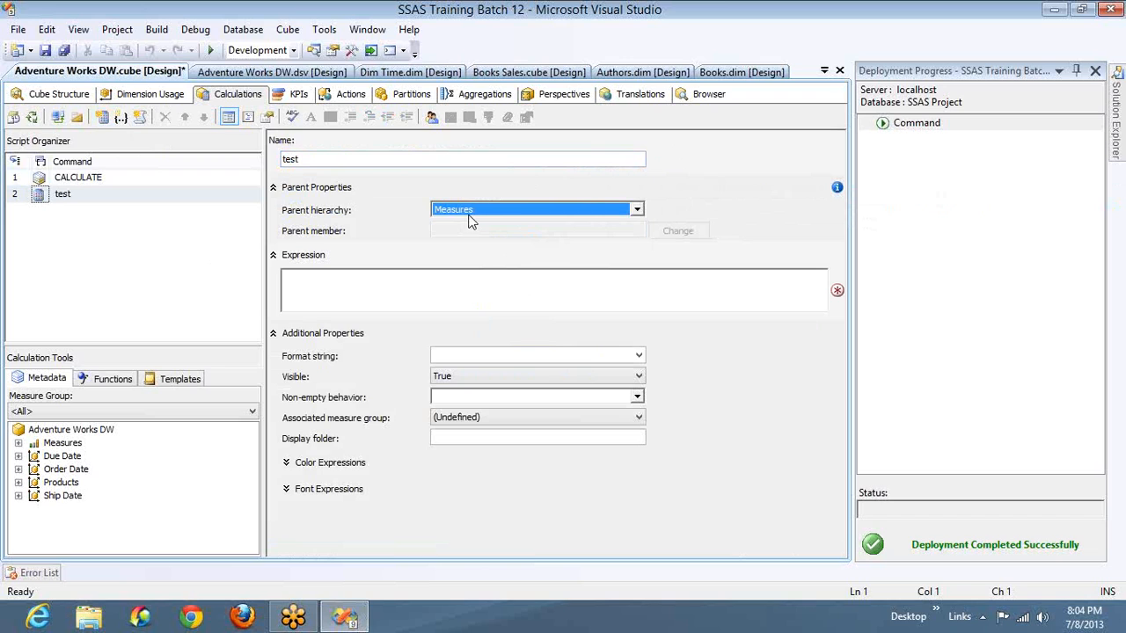
pyautogui.click(450, 292)
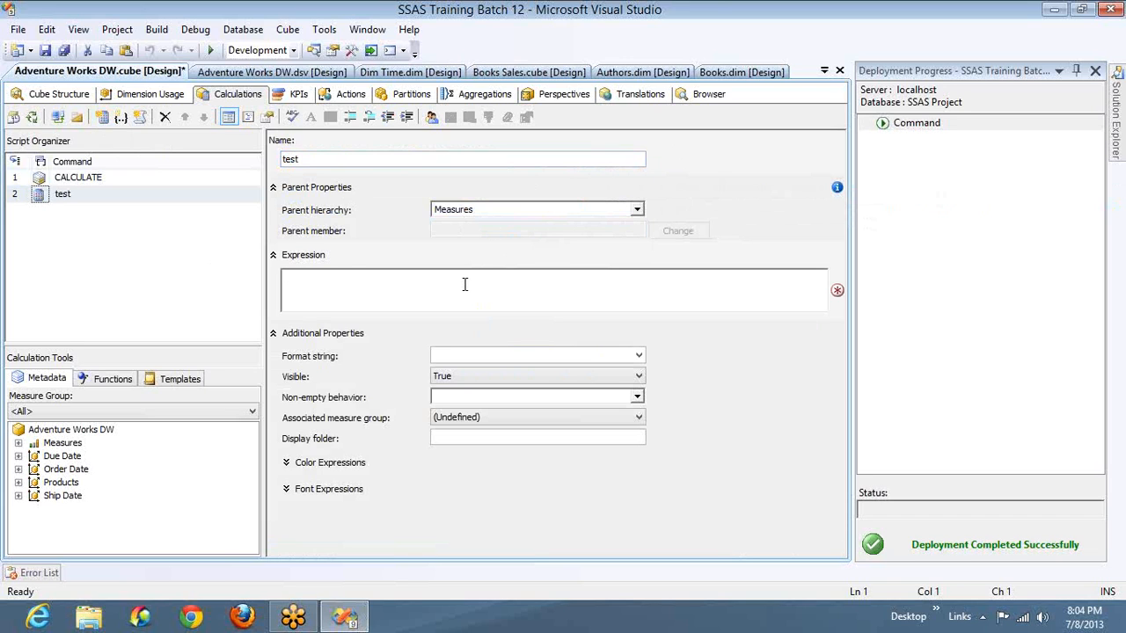
pyautogui.write('1000')
# - Build and deploy the project with the new calculation, and close the Process Cube dialog without running it
pyautogui.click(32, 118)
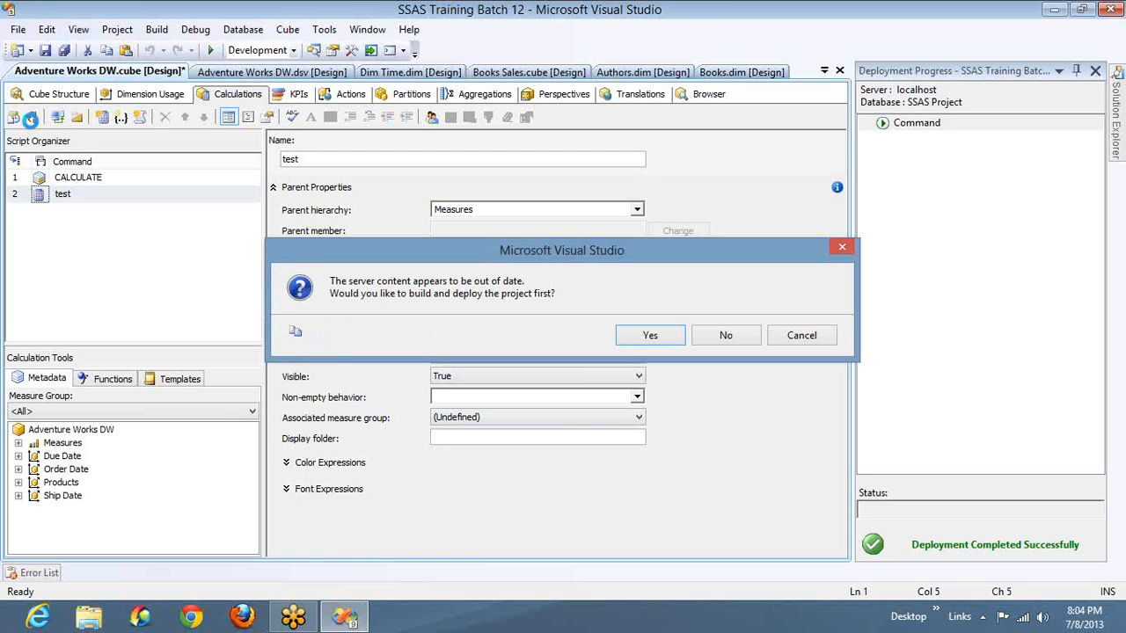
pyautogui.press('Return')
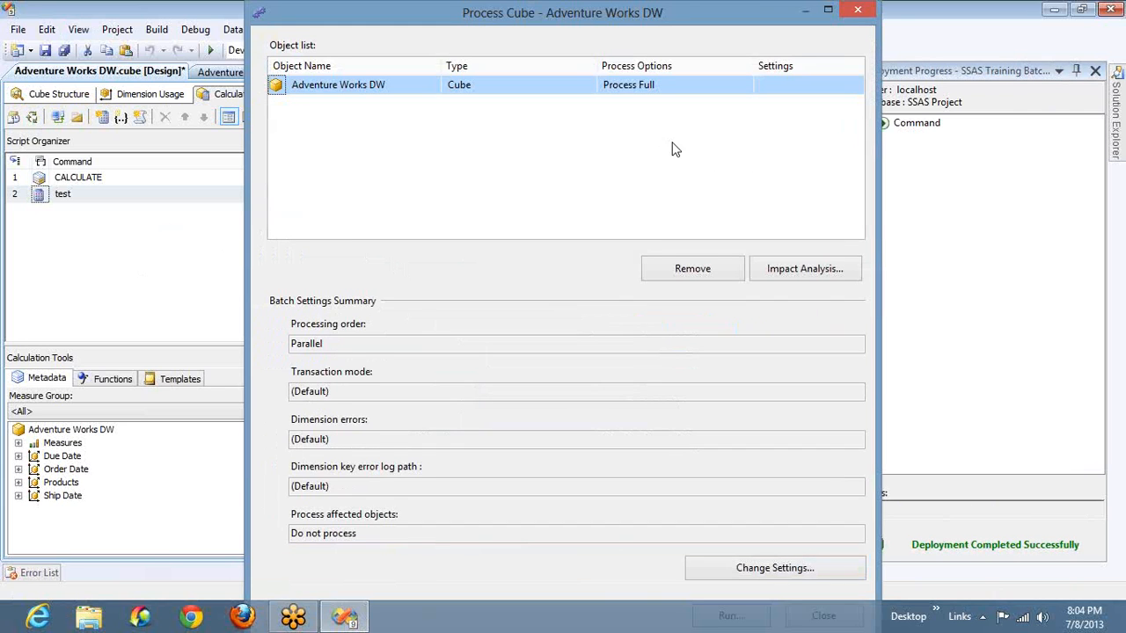
pyautogui.click(864, 15)
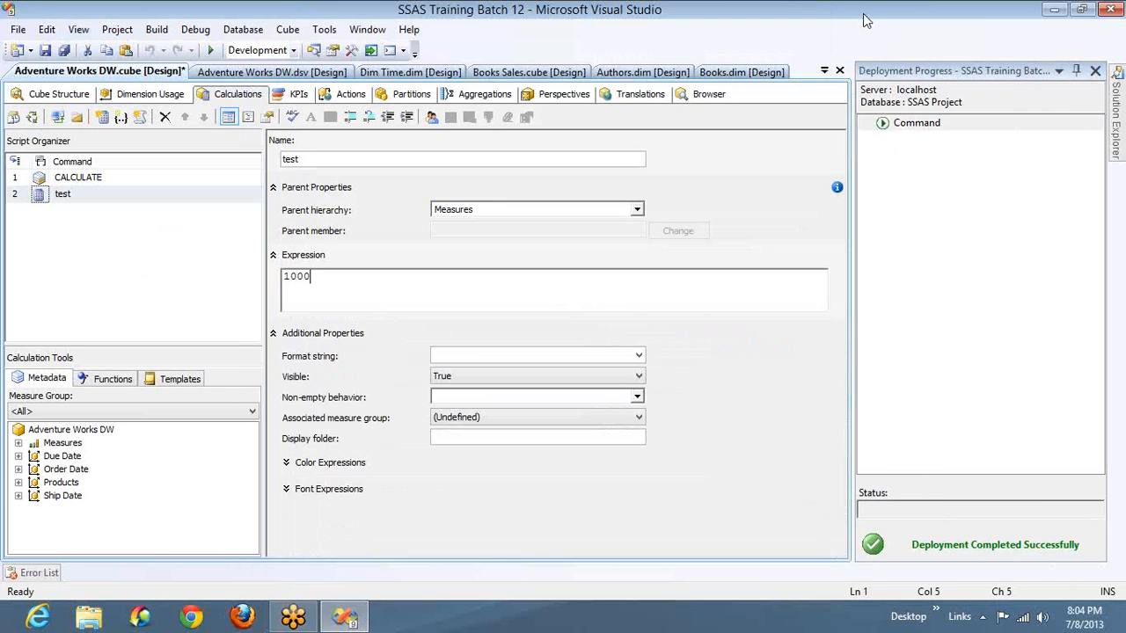
# - Reconnect the cube browser and expand the Fact Internet Sales measures and the Products dimension of the Client 1 perspective
pyautogui.click(707, 93)
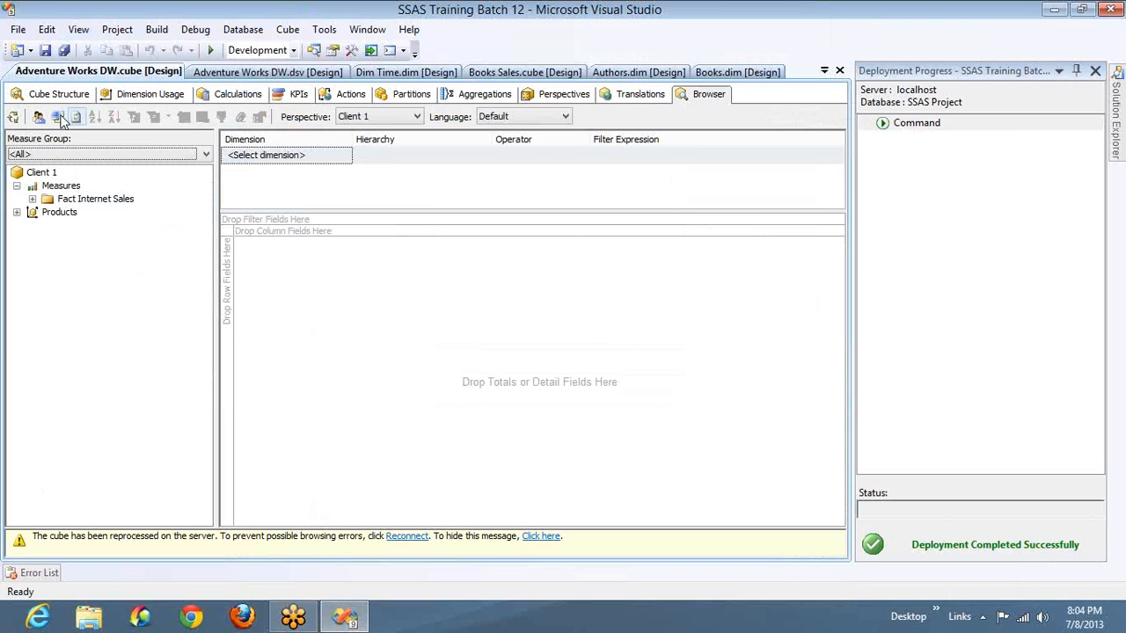
pyautogui.click(58, 118)
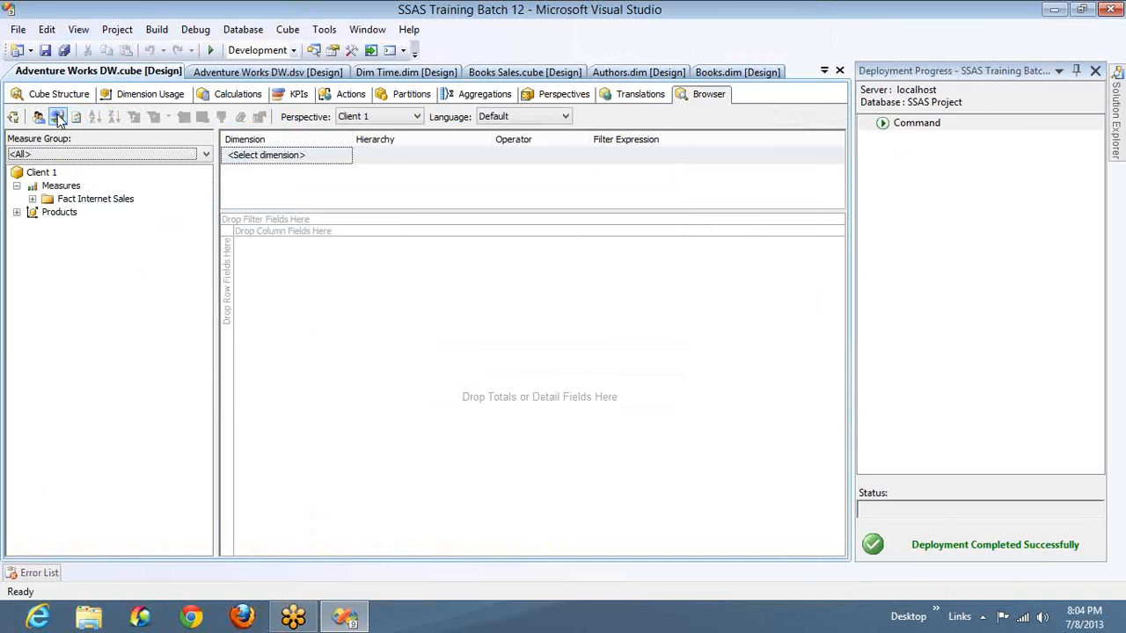
pyautogui.click(32, 199)
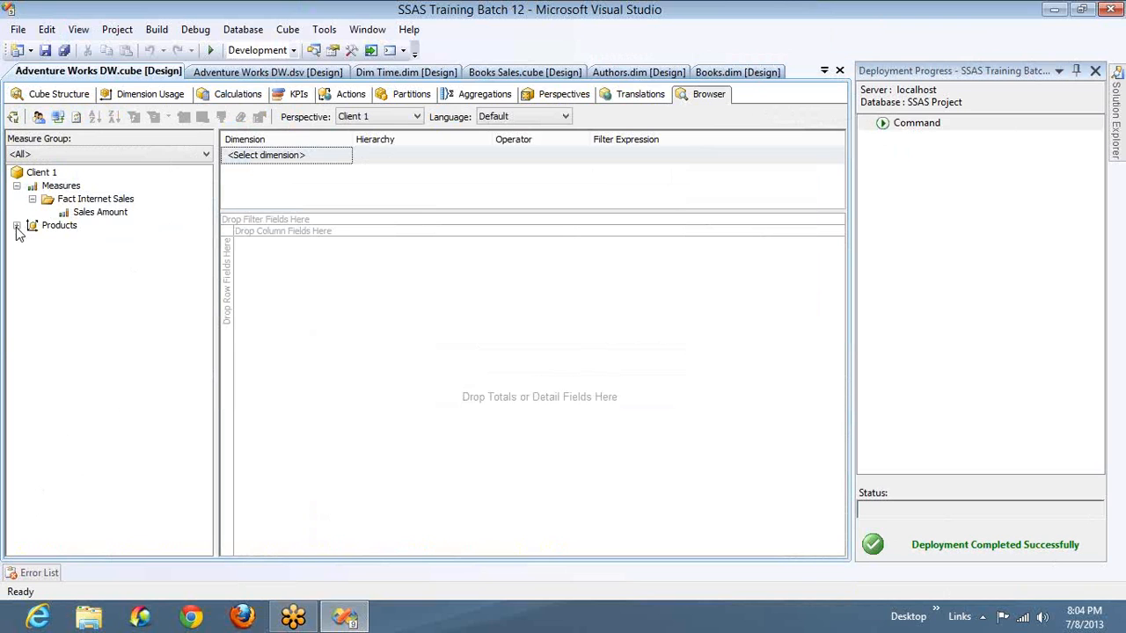
pyautogui.click(17, 226)
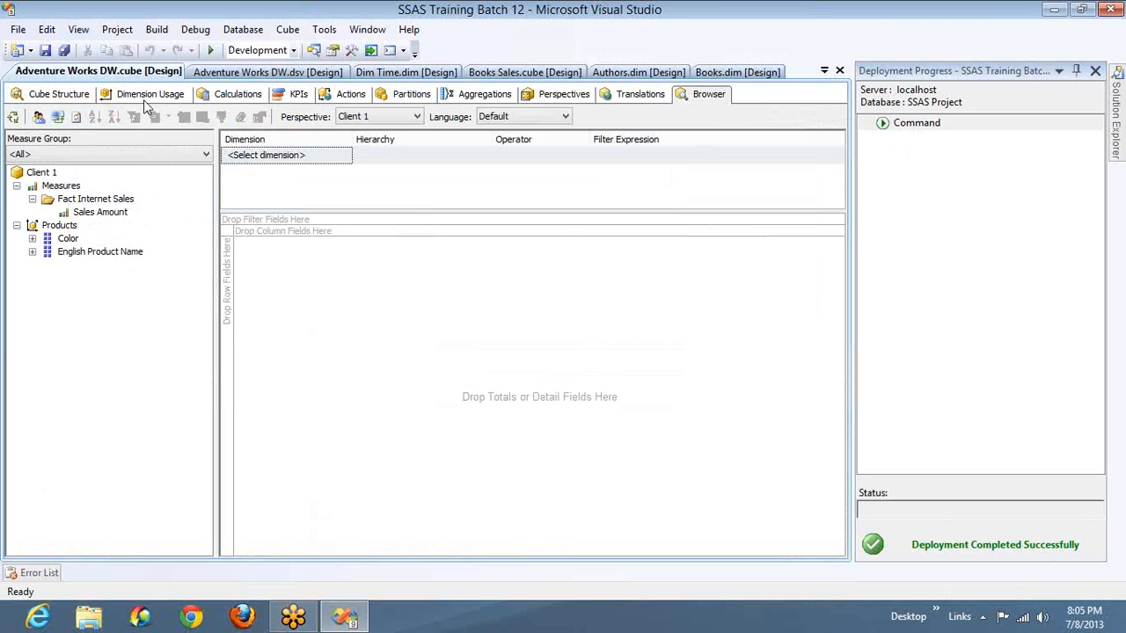
# - Check the test calculation's inclusion in the Client 1 and Client 2 perspectives
pyautogui.click(238, 94)
pyautogui.click(238, 94)
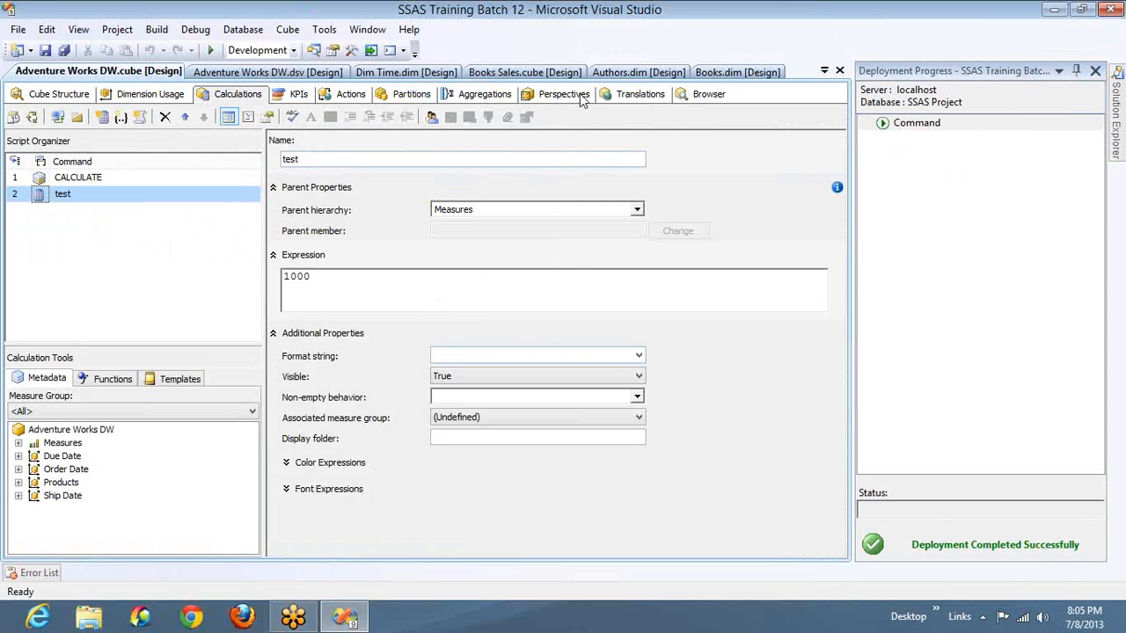
pyautogui.click(551, 100)
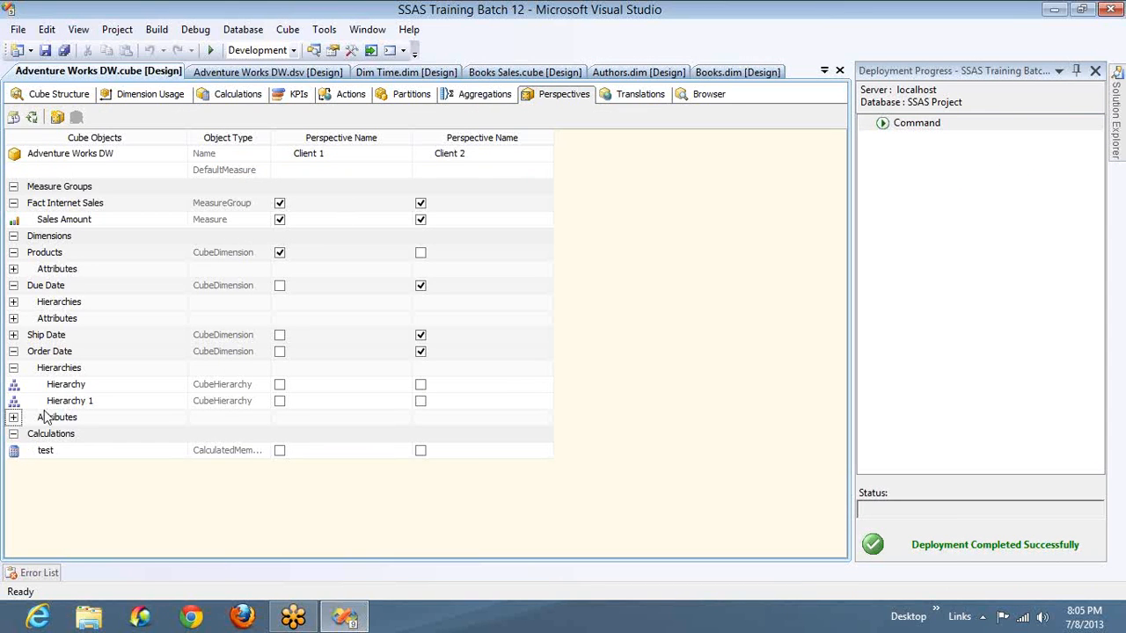
pyautogui.click(60, 452)
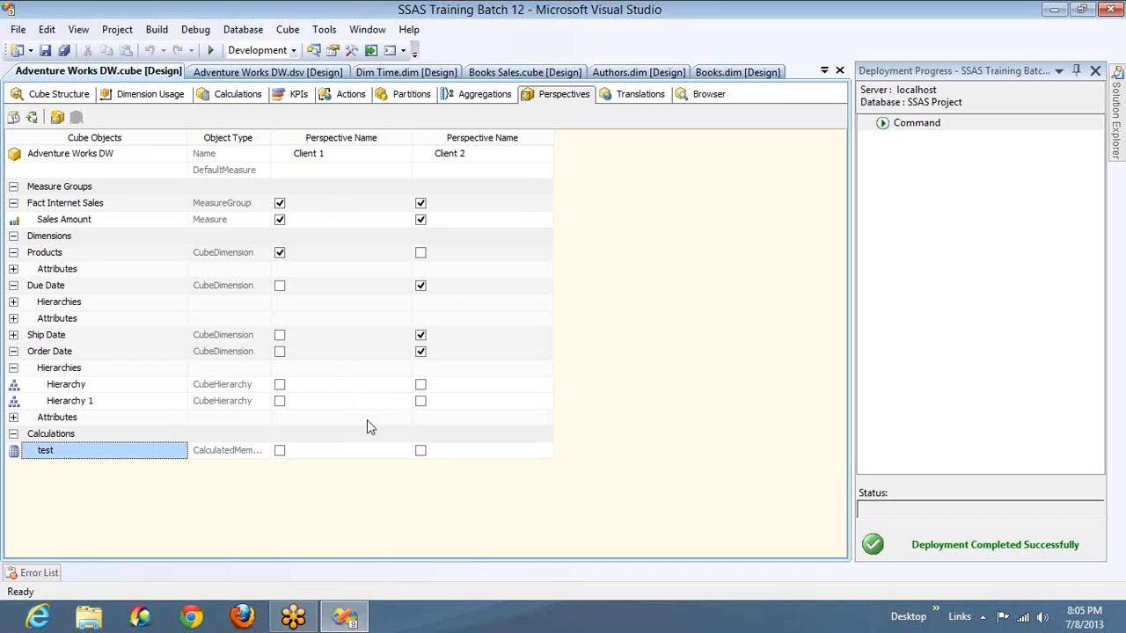
# - Switch the cube browser to the Adventure Works DW perspective and expand its measures down to Fact Internet Sales
pyautogui.click(699, 95)
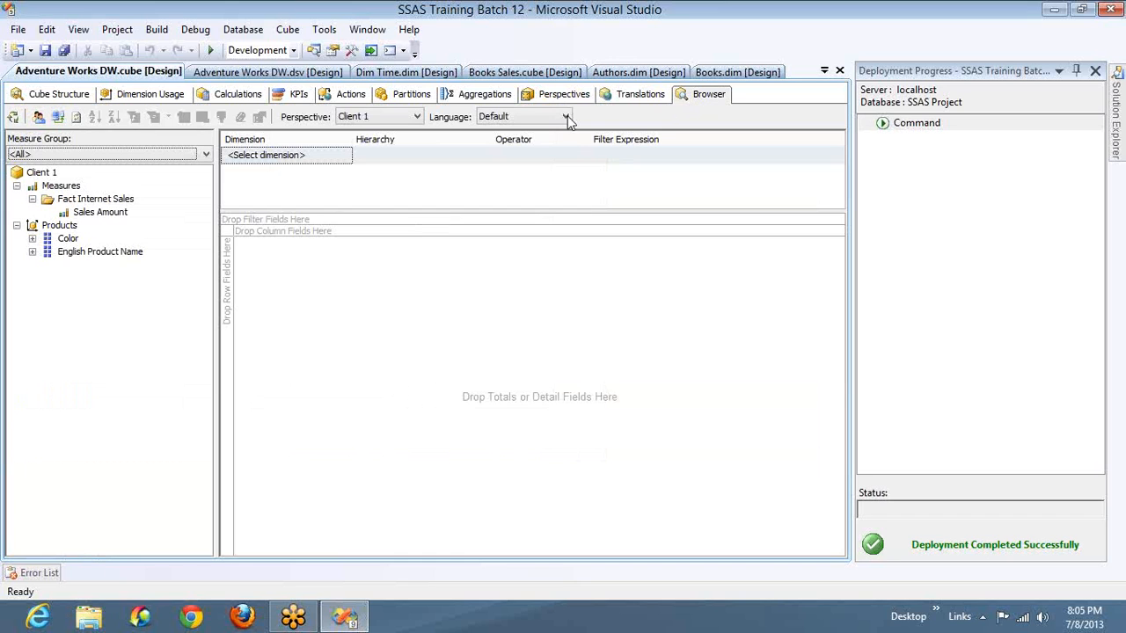
pyautogui.click(384, 119)
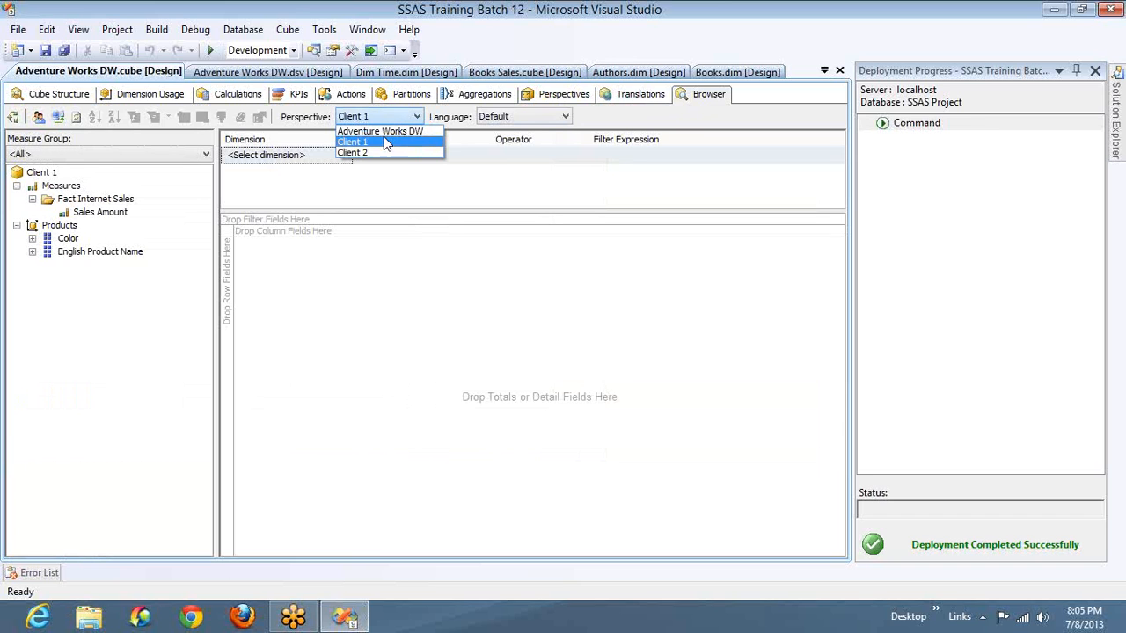
pyautogui.click(383, 132)
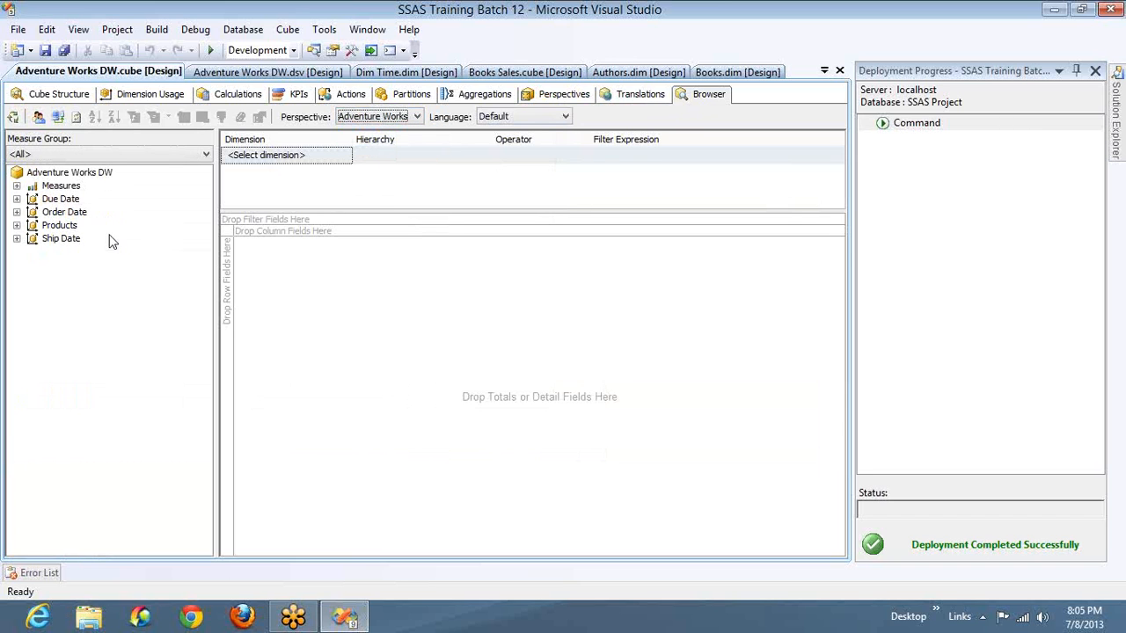
pyautogui.click(16, 186)
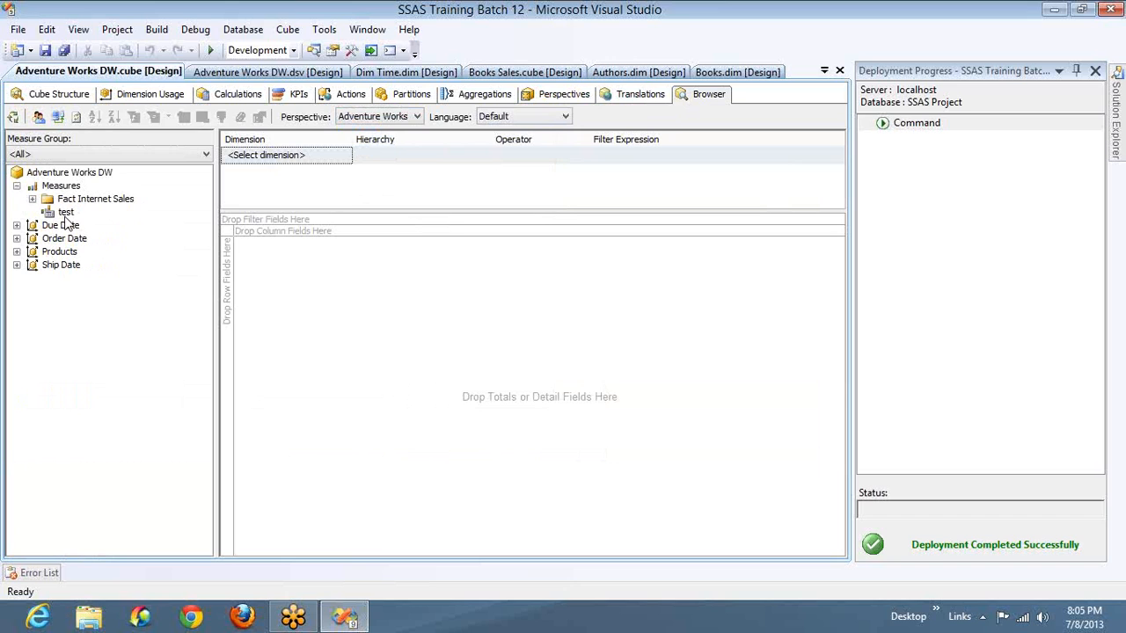
pyautogui.click(67, 216)
pyautogui.click(33, 199)
pyautogui.press('super')
pyautogui.press('super')
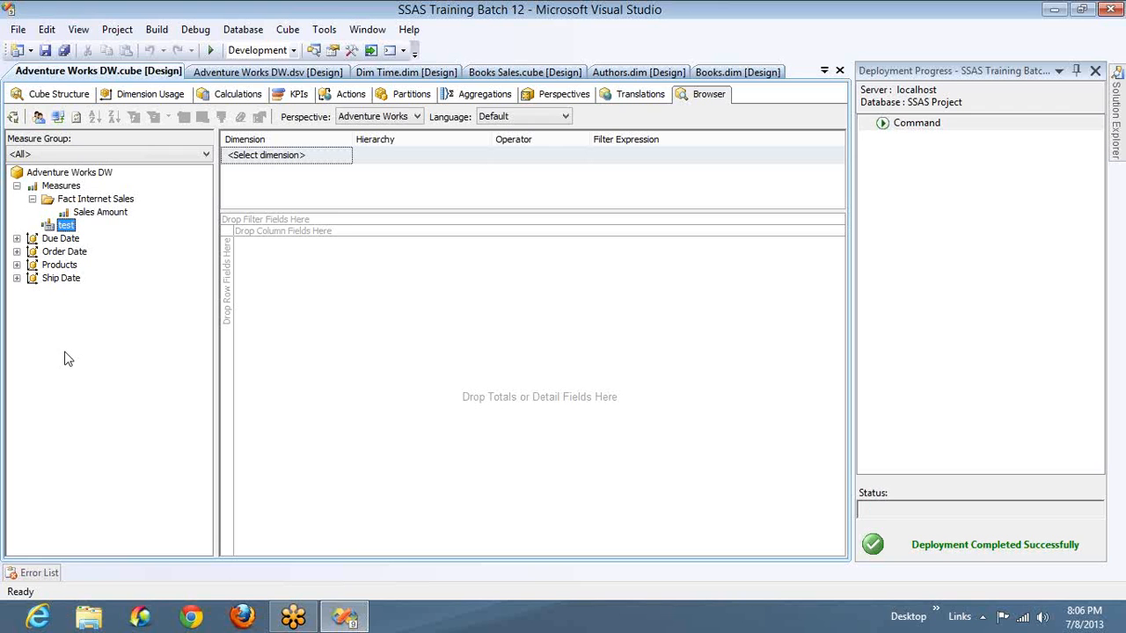
# - Browse the Sales Amount and test measures broken down by the Color attribute of Products on rows
pyautogui.moveTo(109, 214); pyautogui.dragTo(250, 264)
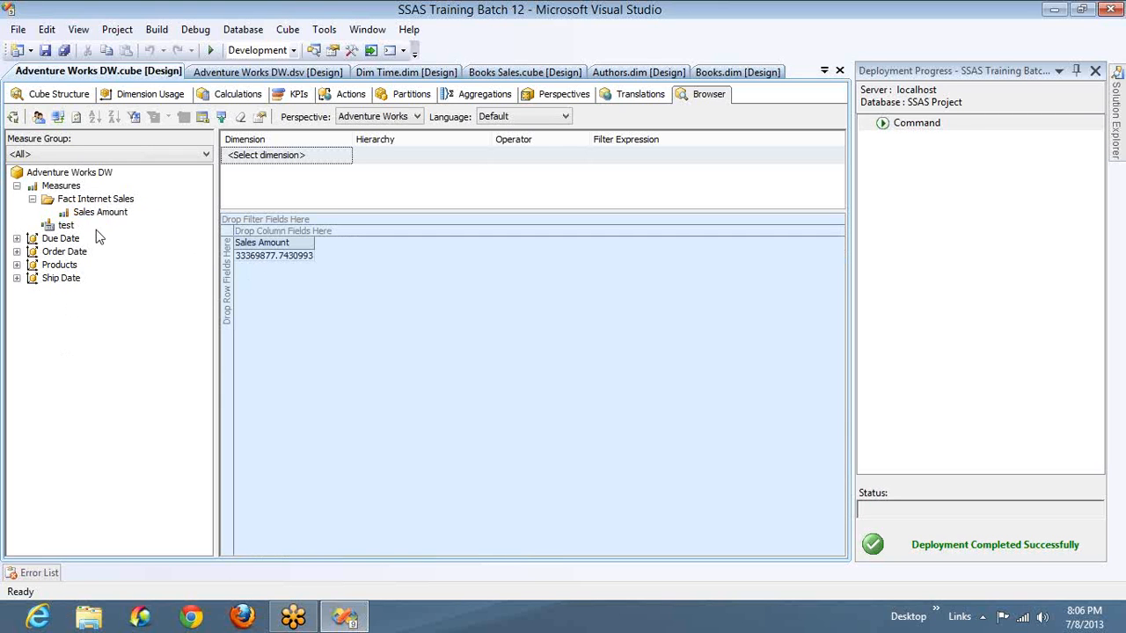
pyautogui.moveTo(68, 226); pyautogui.dragTo(326, 291)
pyautogui.click(17, 265)
pyautogui.moveTo(70, 279); pyautogui.dragTo(227, 304)
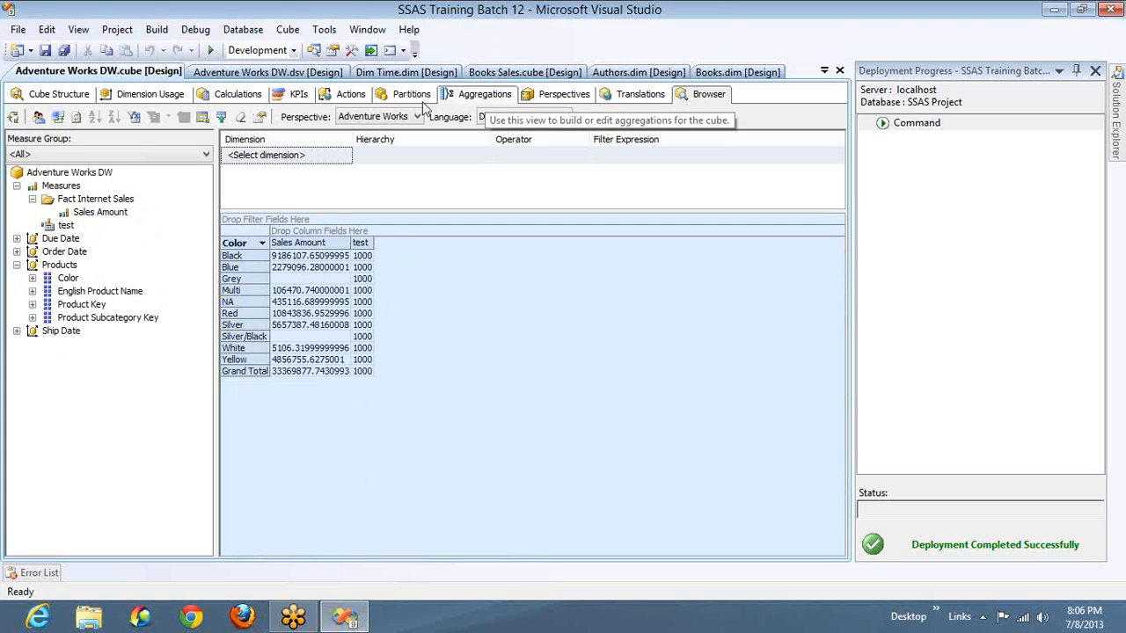
# - Change the test member's expression to 1000 * [Measures].[Sales Amount], inserting the measure from the cube metadata
pyautogui.click(250, 94)
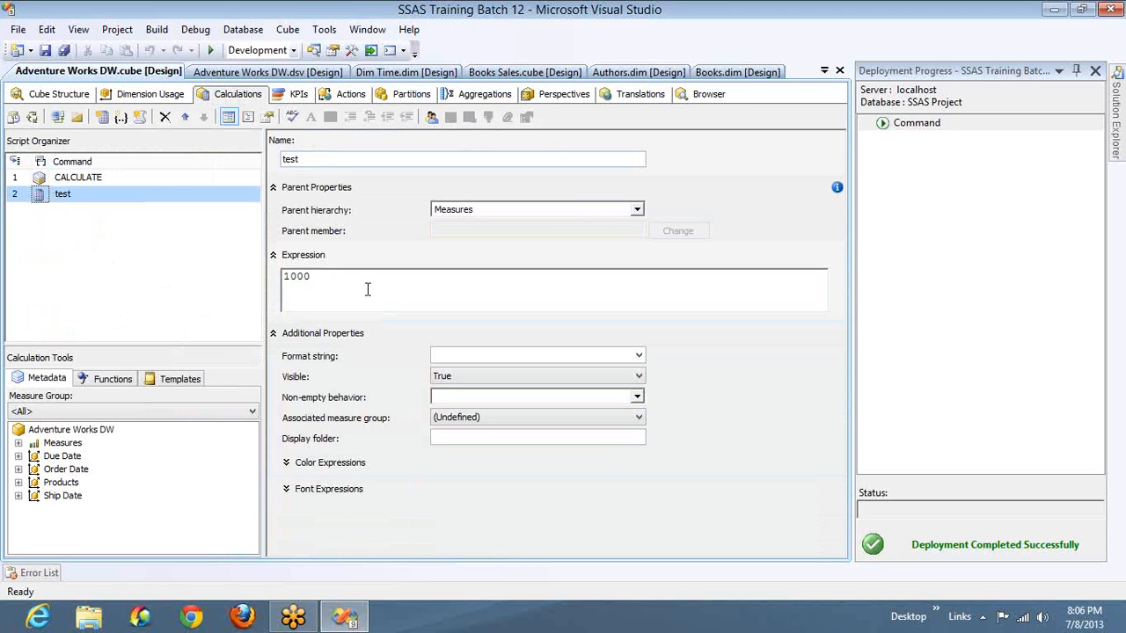
pyautogui.click(368, 290)
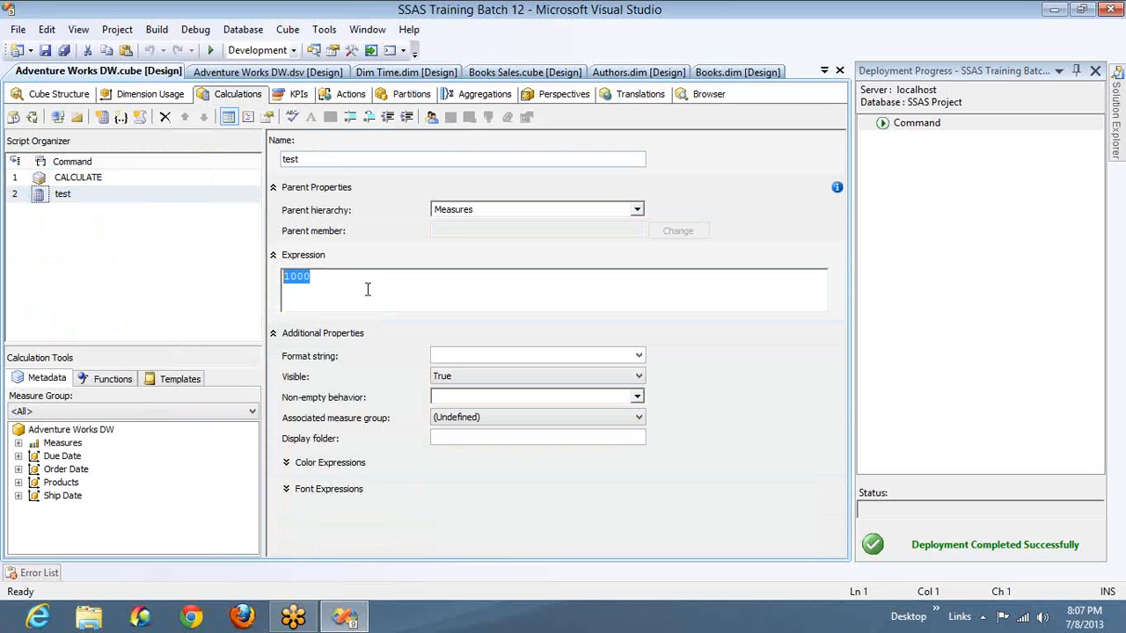
pyautogui.click(368, 289)
pyautogui.write('*')
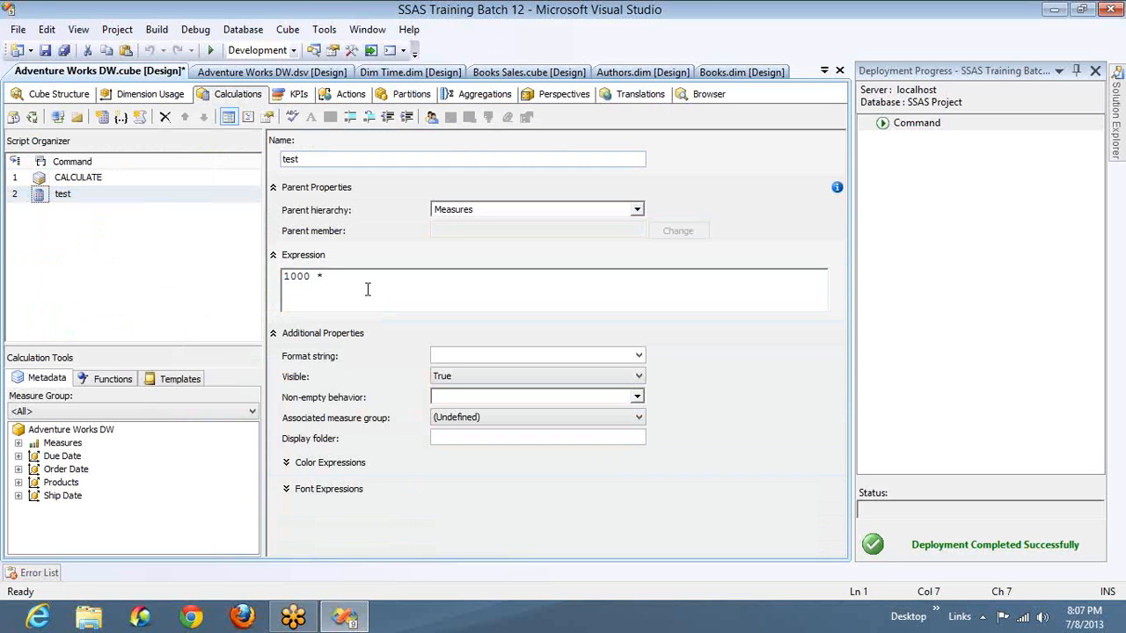
pyautogui.click(19, 443)
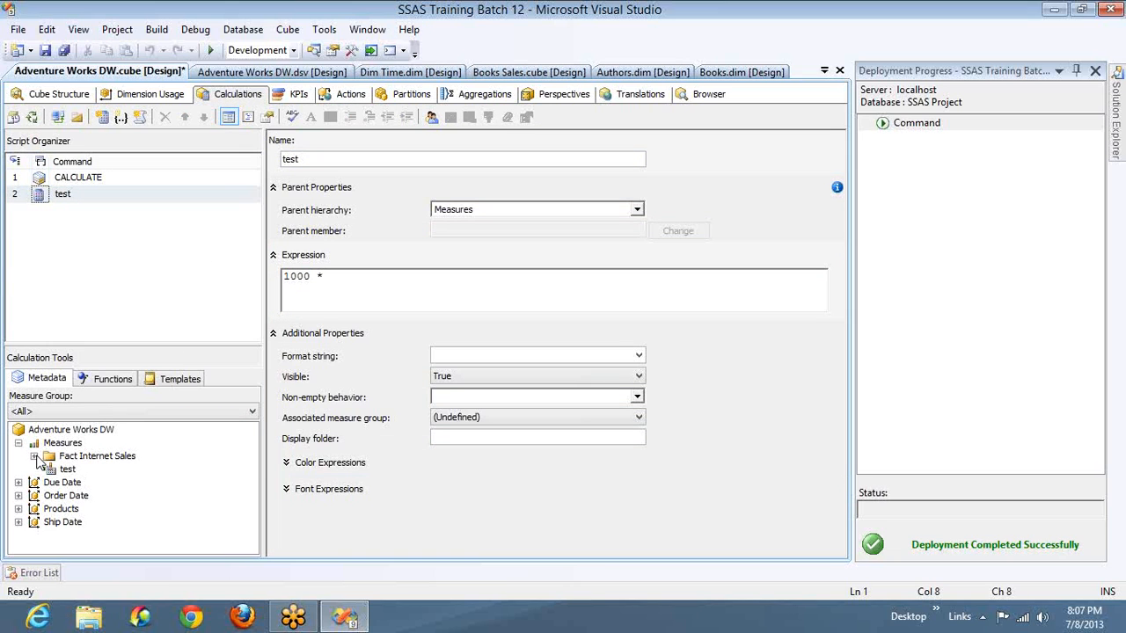
pyautogui.click(33, 455)
pyautogui.moveTo(96, 470); pyautogui.dragTo(376, 286)
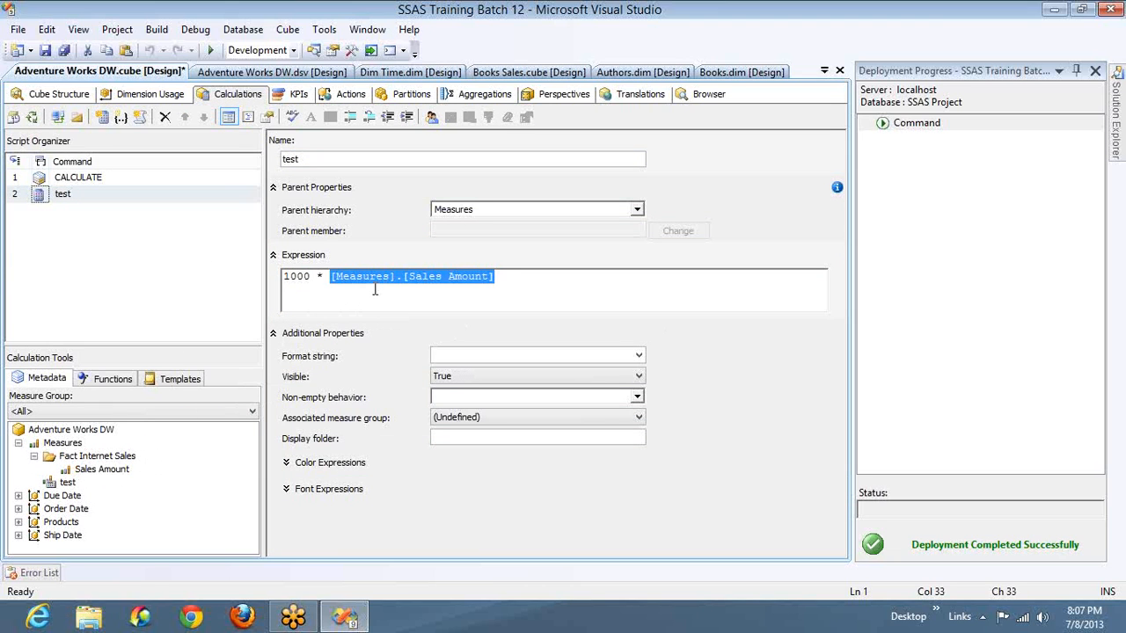
pyautogui.click(520, 280)
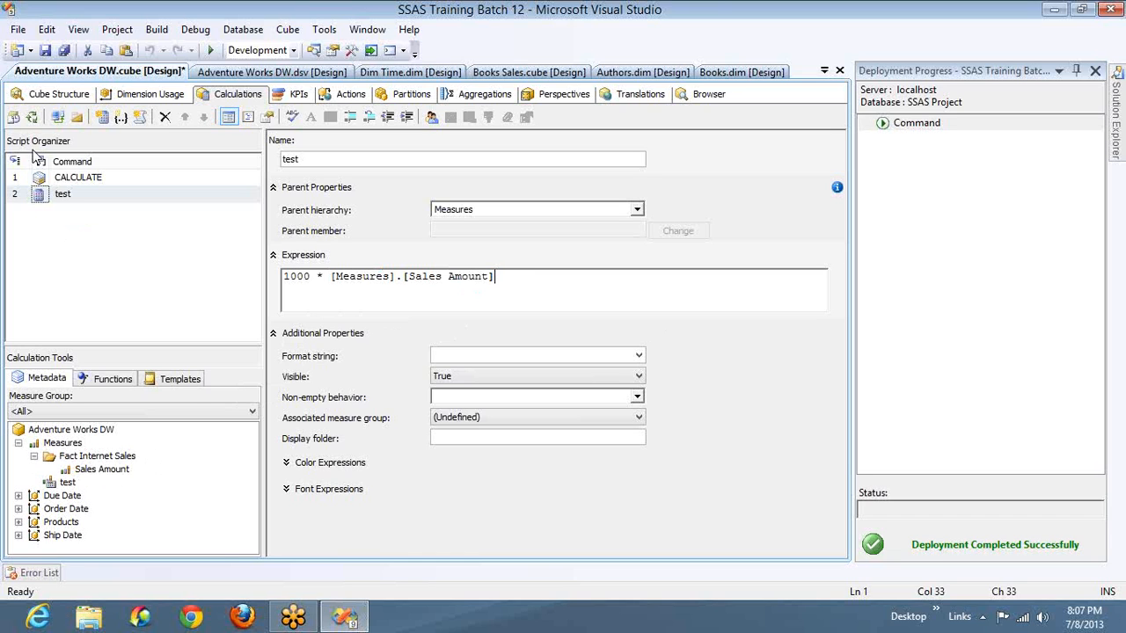
# - Deploy the updated test calculation without processing the cube, and reconnect the browser to compare Sales Amount with test for Black
pyautogui.click(31, 118)
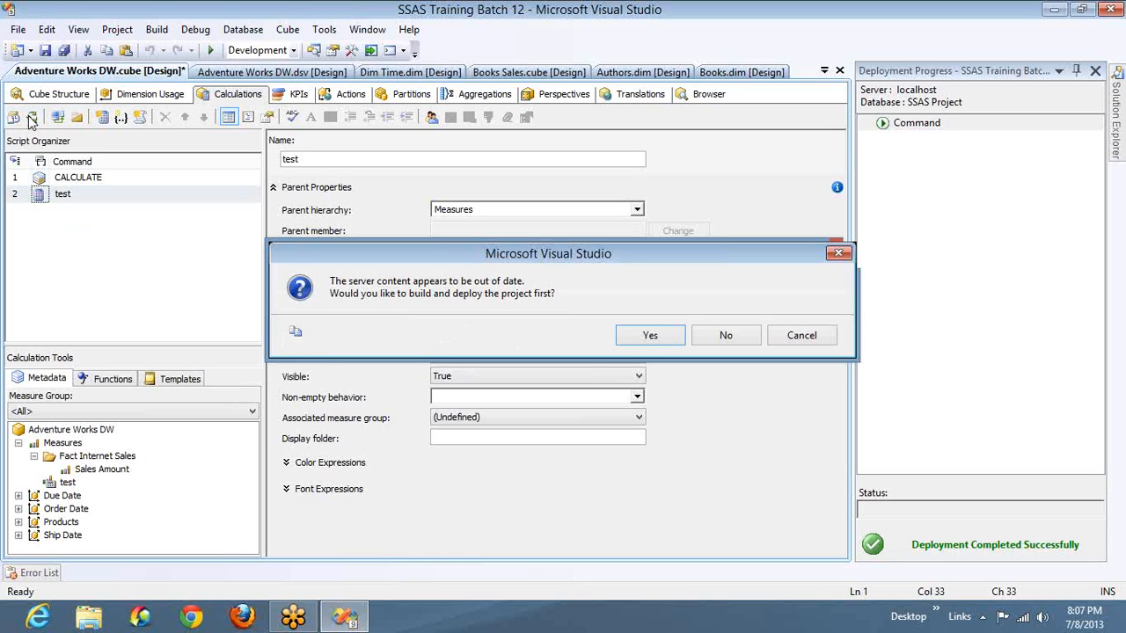
pyautogui.press('Return')
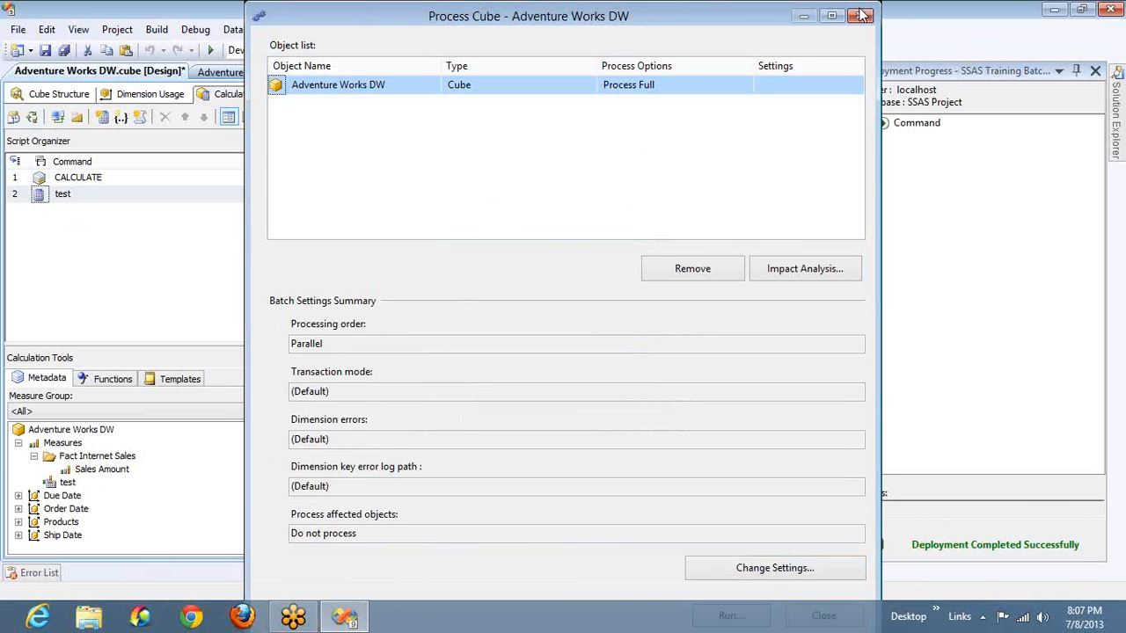
pyautogui.click(862, 15)
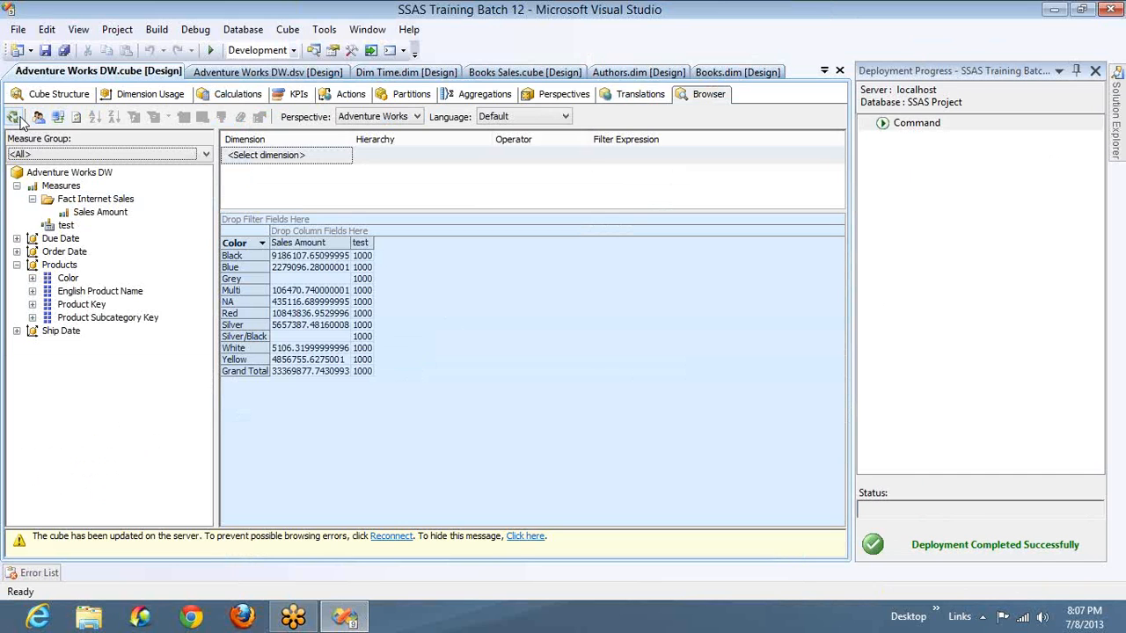
pyautogui.click(59, 120)
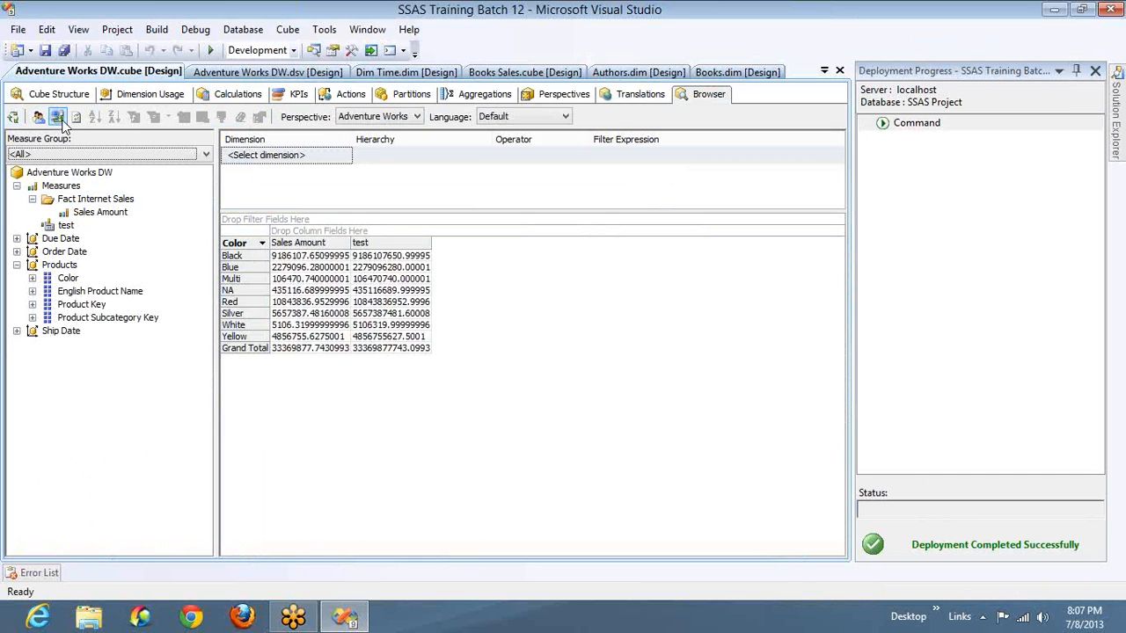
pyautogui.click(308, 255)
pyautogui.click(394, 255)
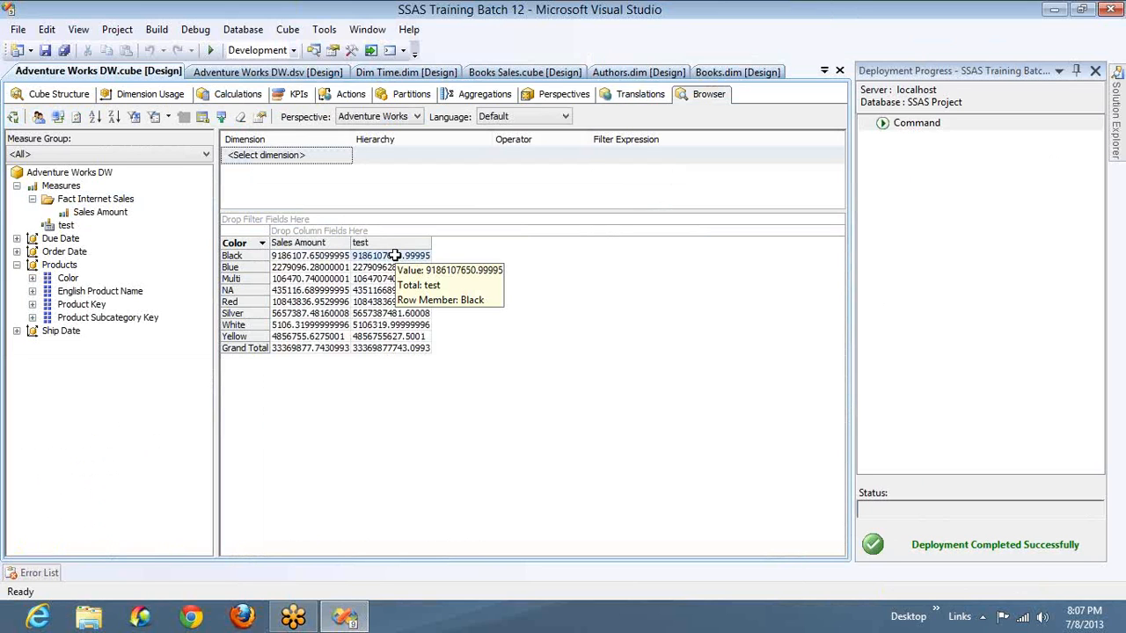
# - Add English Product Name to the rows beside Color and expand Black to compare its products' Sales Amount and test values
pyautogui.click(74, 292)
pyautogui.moveTo(74, 300); pyautogui.dragTo(255, 303)
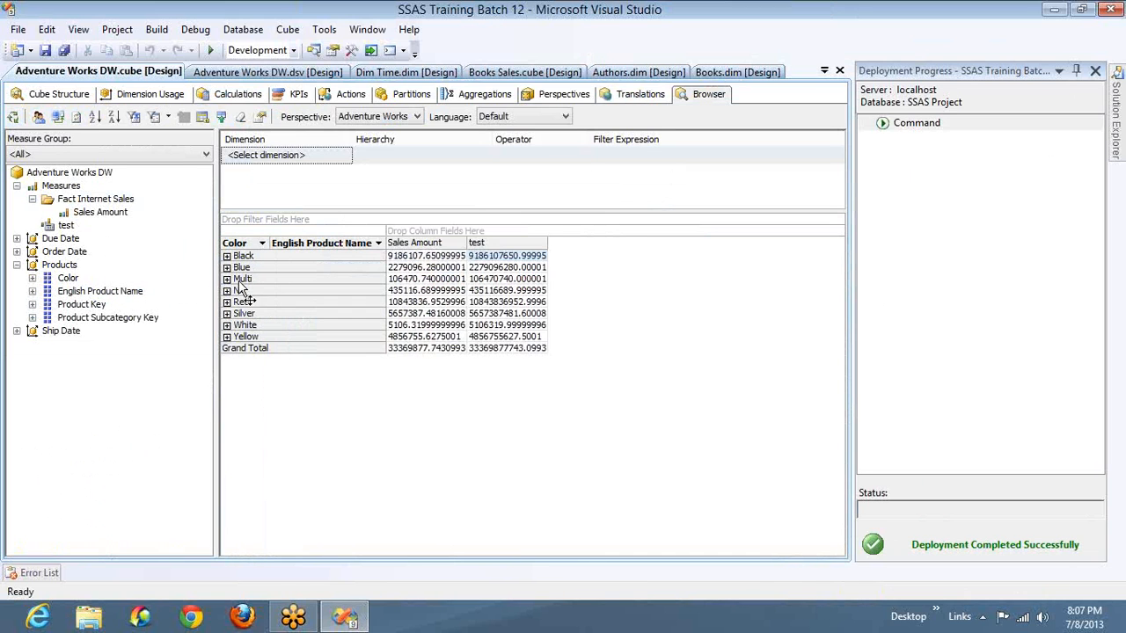
pyautogui.click(227, 256)
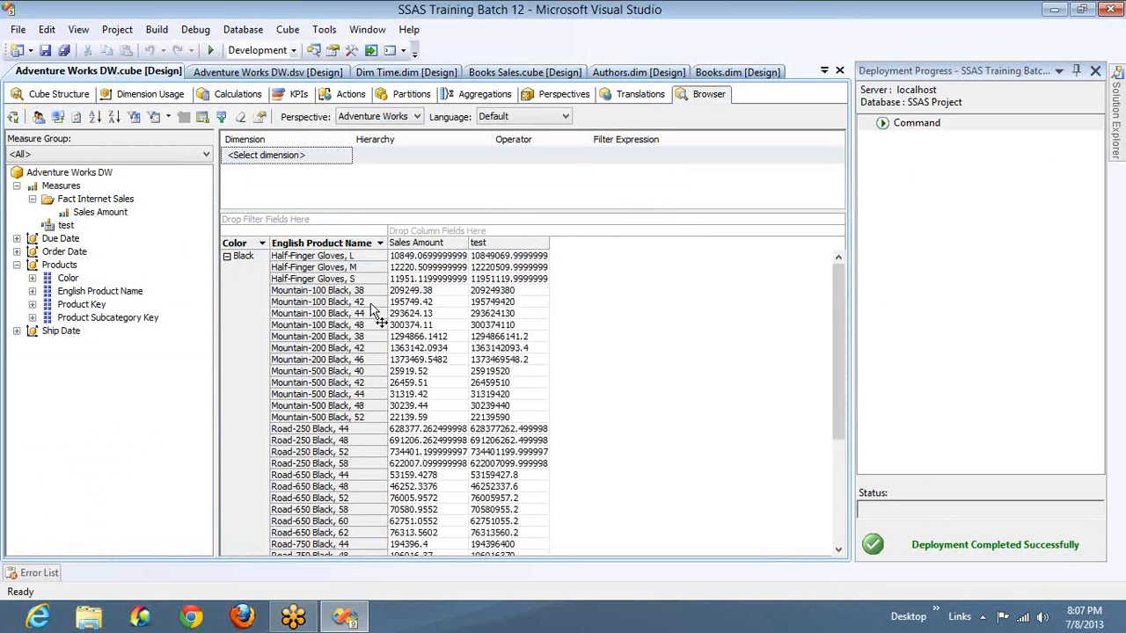
pyautogui.moveTo(397, 293)
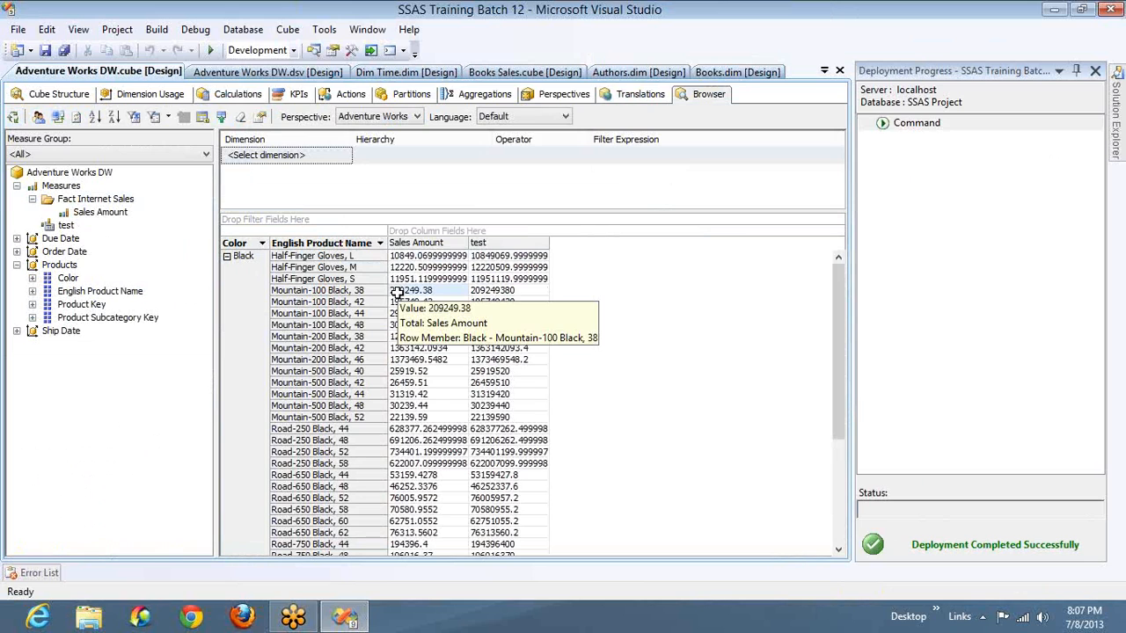
pyautogui.moveTo(478, 293)
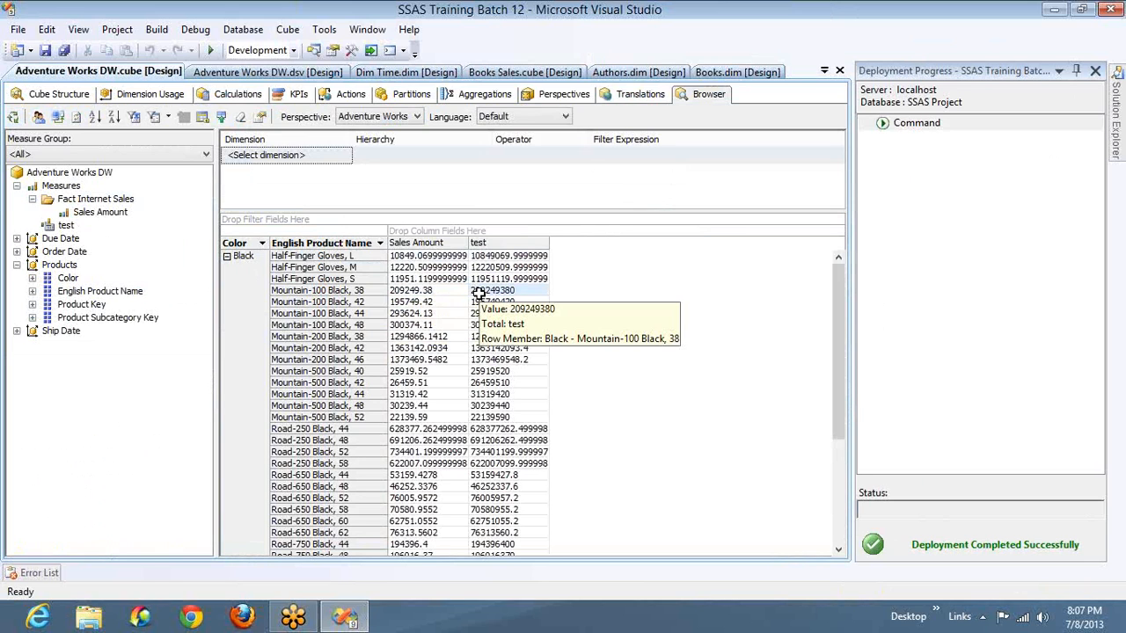
pyautogui.click(431, 266)
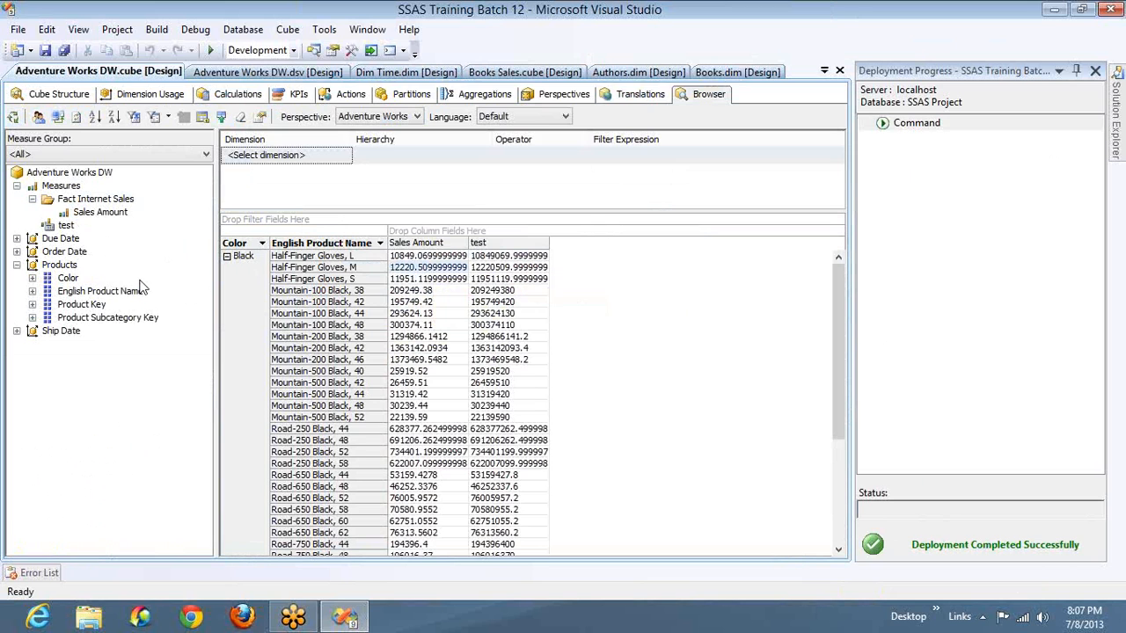
# - Add Product Key to the rows and expand Half-Finger Gloves, L to compare its Sales Amount and test values
pyautogui.moveTo(93, 304); pyautogui.dragTo(357, 308)
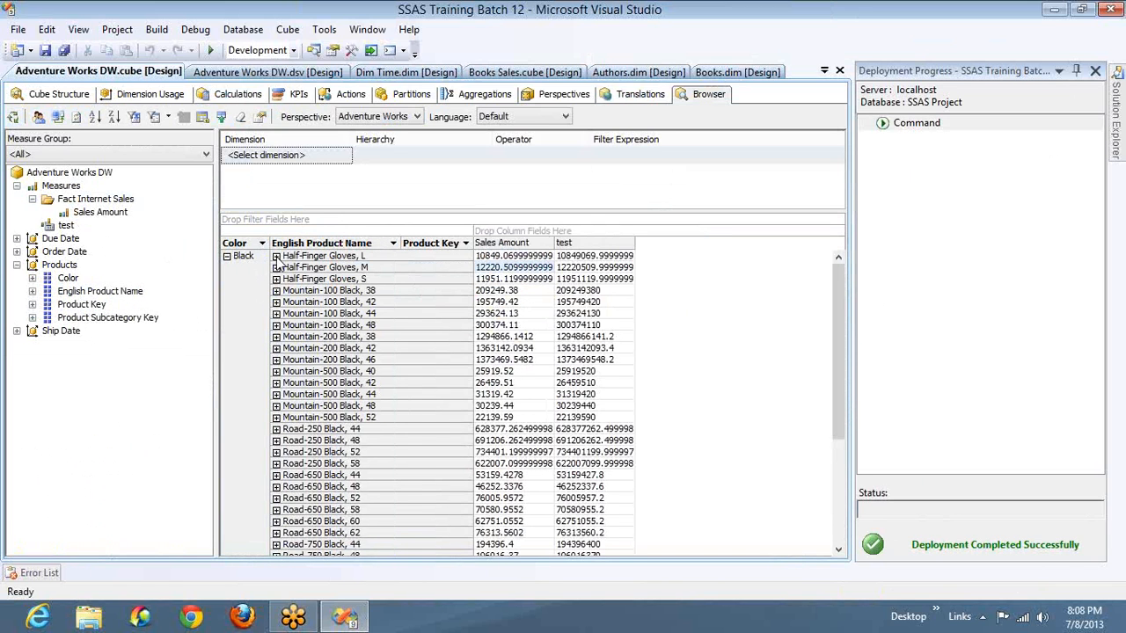
pyautogui.click(276, 257)
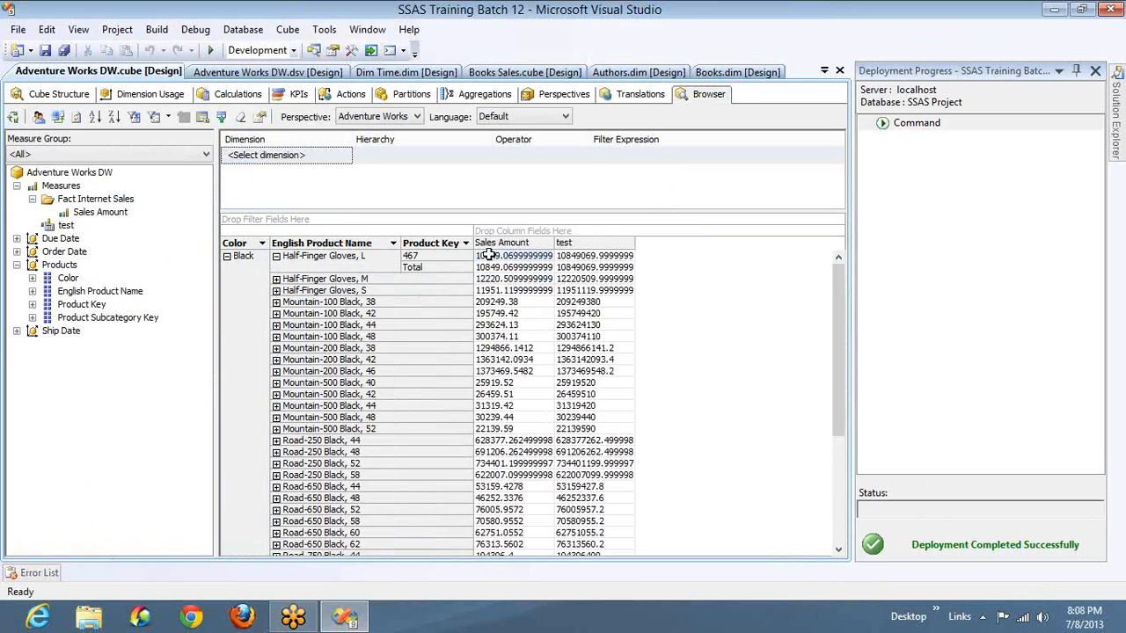
pyautogui.click(570, 256)
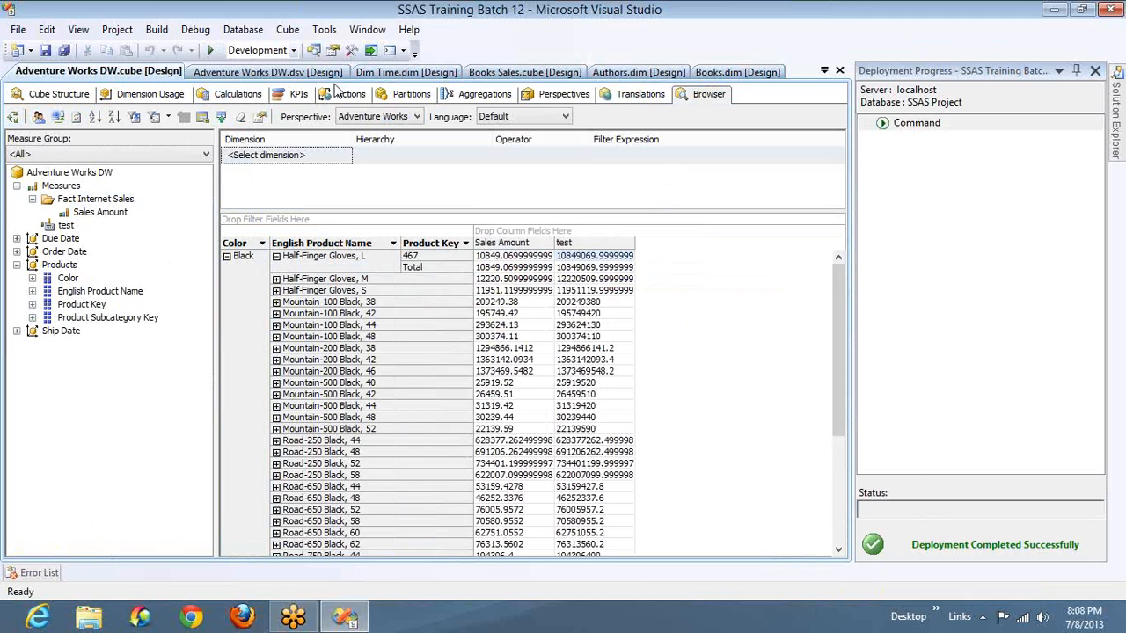
# - Change the test member's expression to 1000 / [Measures].[Sales Amount]
pyautogui.click(233, 95)
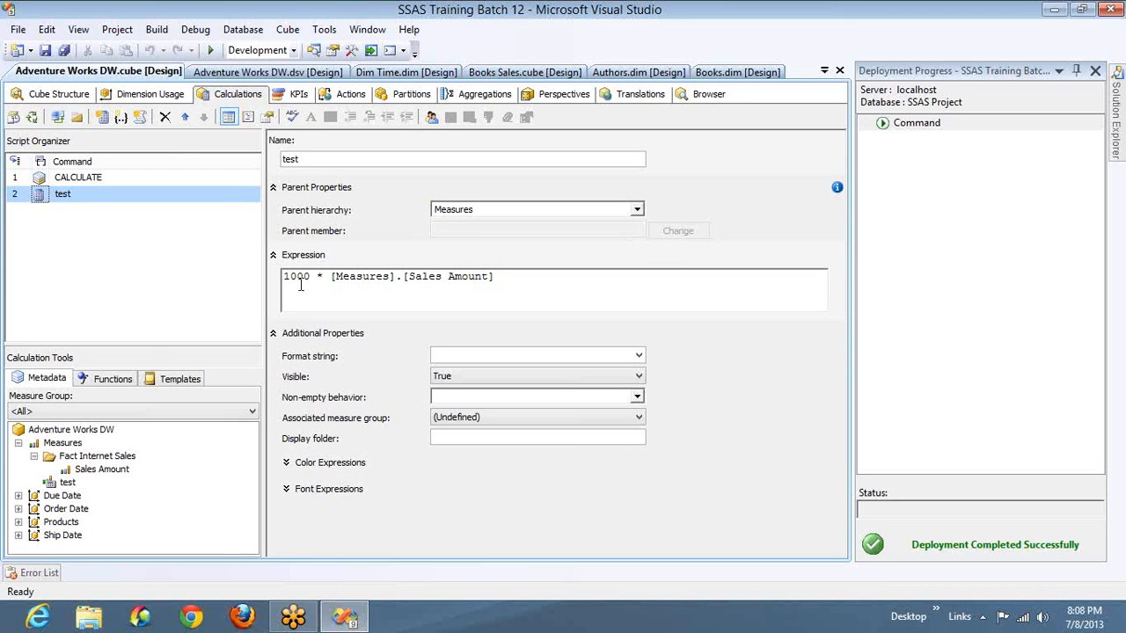
pyautogui.click(325, 278)
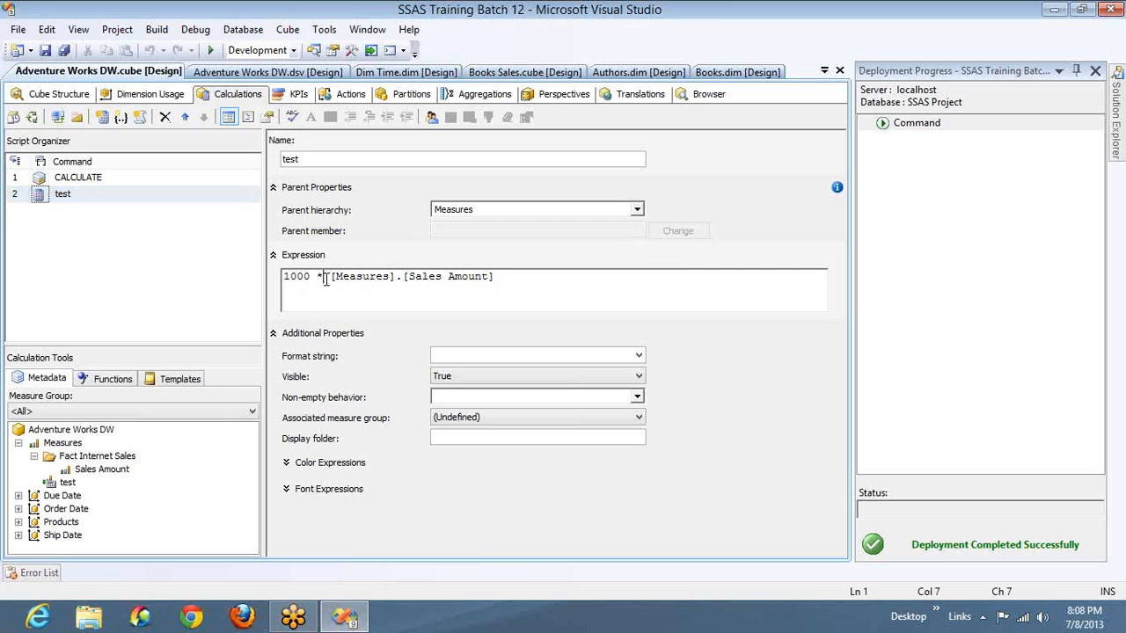
pyautogui.press('BackSpace')
pyautogui.write('/')
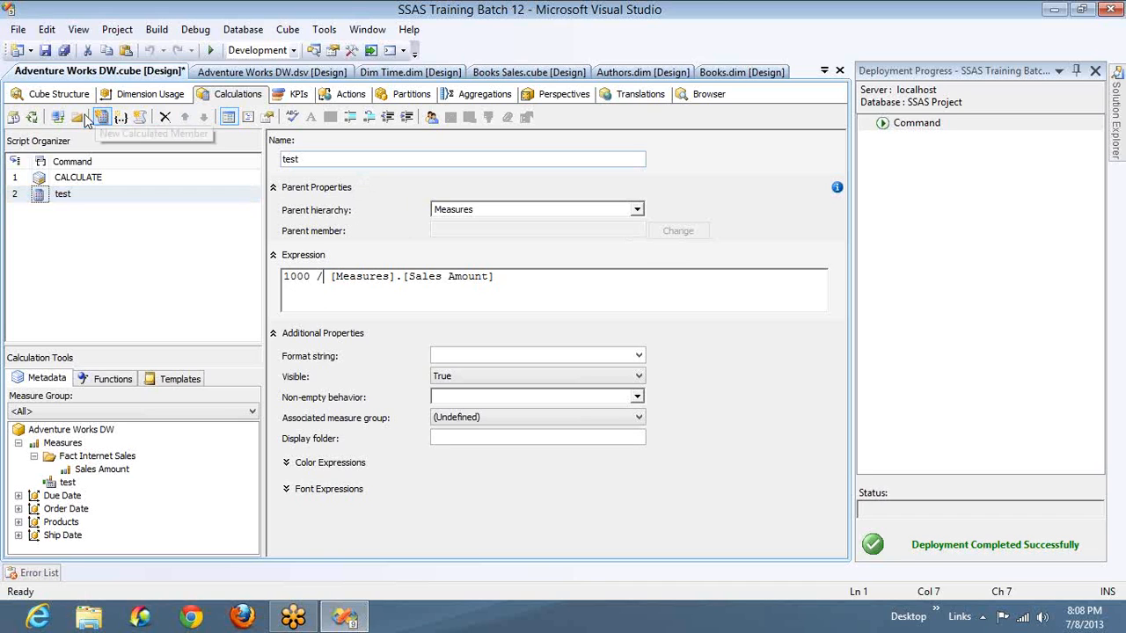
# - Deploy the division-based test calculation without processing the cube, and reconnect the cube browser
pyautogui.click(31, 118)
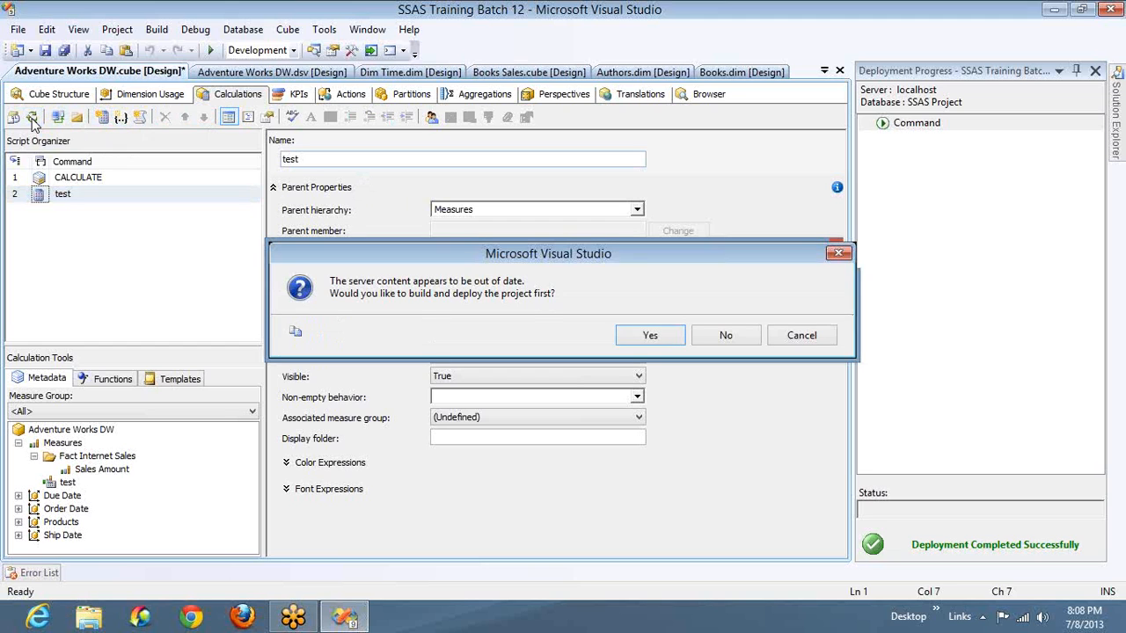
pyautogui.click(650, 335)
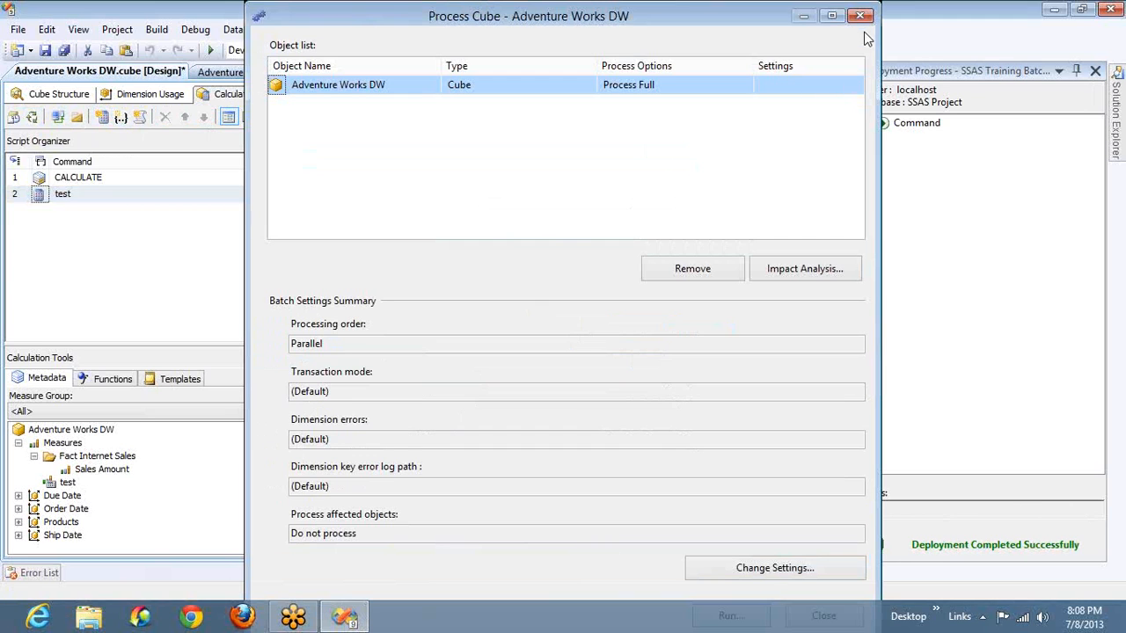
pyautogui.click(860, 17)
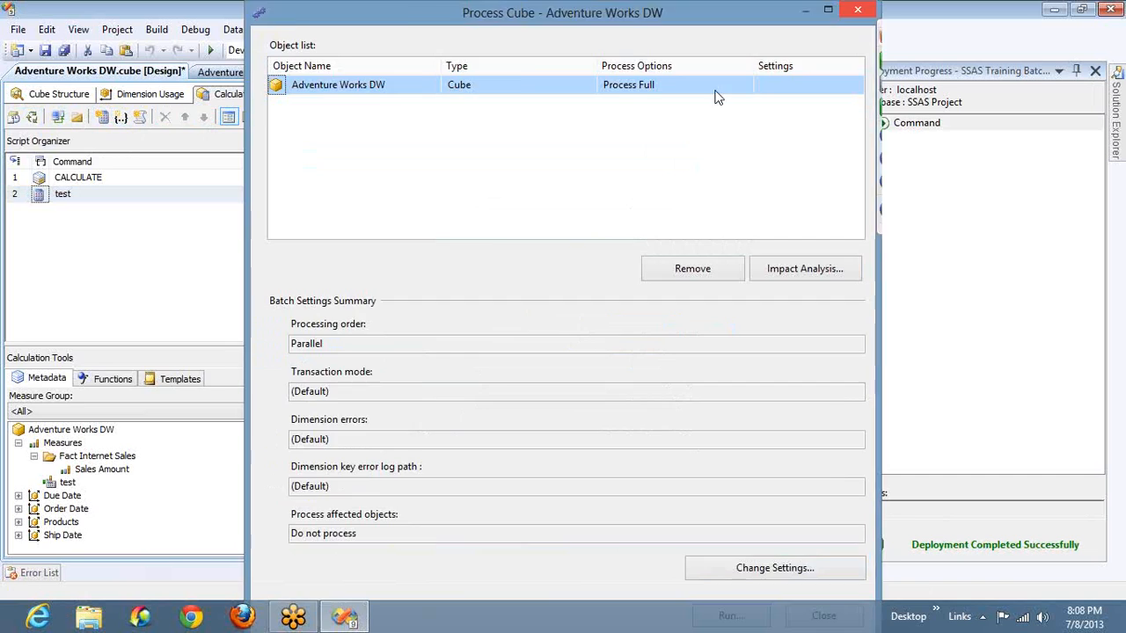
pyautogui.click(709, 93)
pyautogui.click(58, 119)
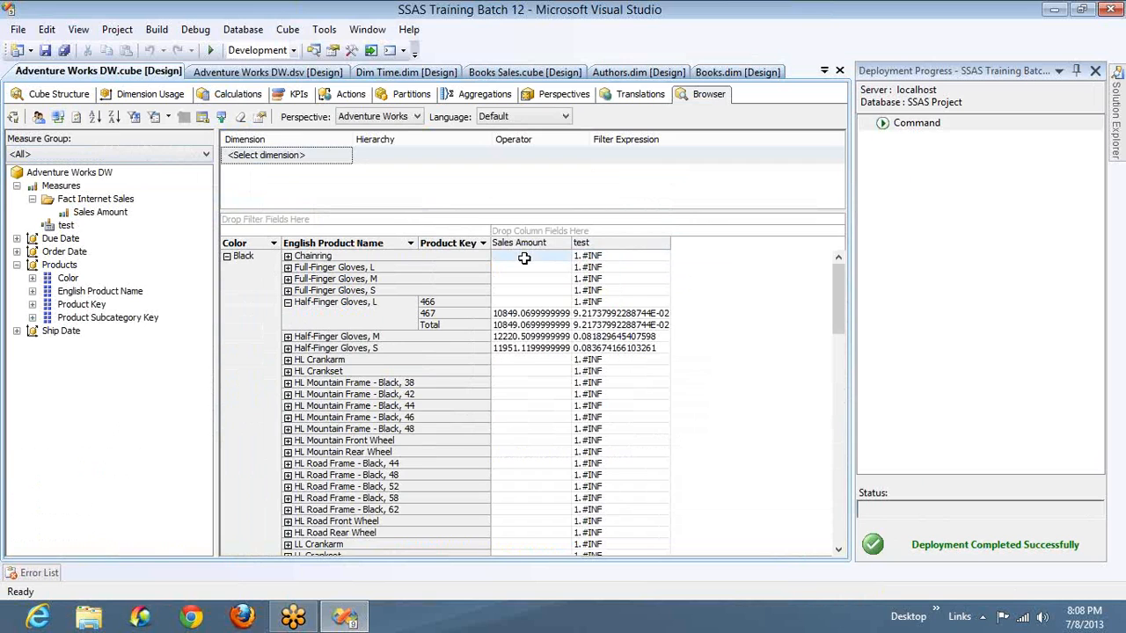
# - Inspect the test values for the Black products that have no Sales Amount, starting from Chainring
pyautogui.click(597, 257)
pyautogui.moveTo(597, 258)
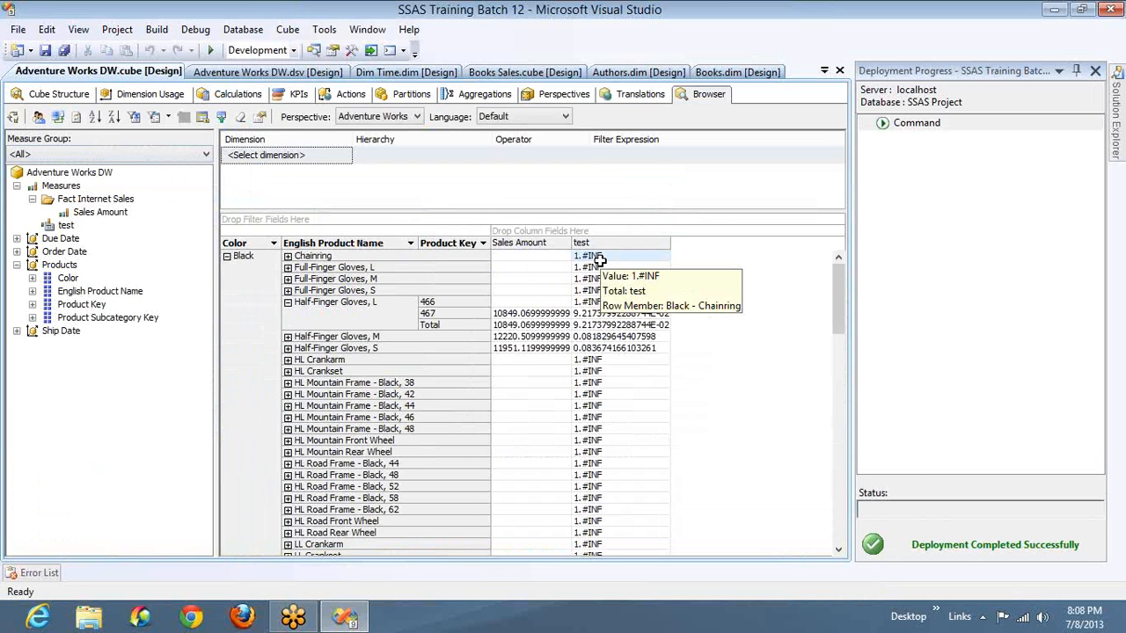
pyautogui.hotkey('shift', 'Down')
pyautogui.hotkey('shift', 'Down')
pyautogui.hotkey('shift', 'Down')
pyautogui.hotkey('shift', 'Down')
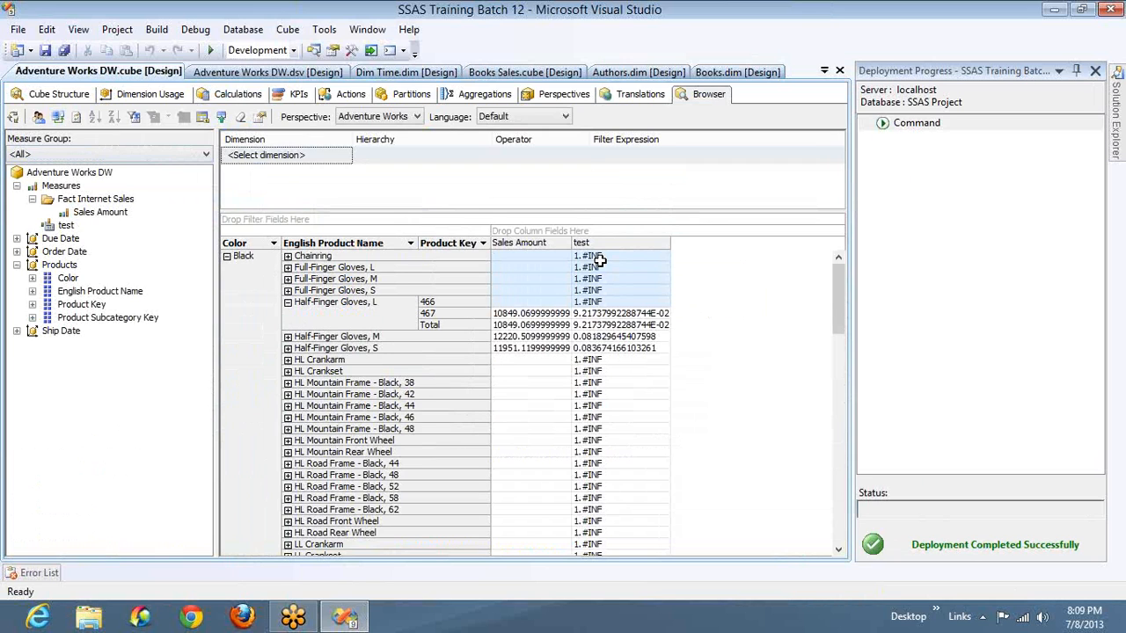
# - Compare Sales Amount with test for product key 467 and review the remaining rows down to the White color
pyautogui.click(508, 315)
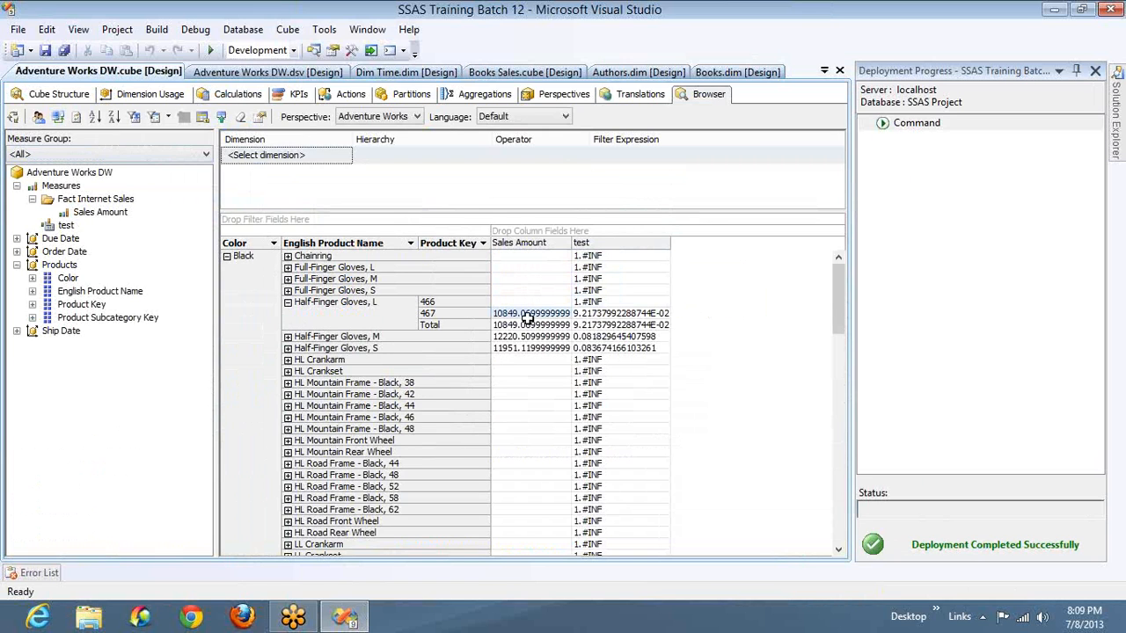
pyautogui.click(613, 315)
pyautogui.press('Down')
pyautogui.press('Down')
pyautogui.press('Down')
pyautogui.press('Down')
pyautogui.press('Down')
pyautogui.press('Down')
pyautogui.press('Down')
pyautogui.press('Down')
pyautogui.press('Down')
pyautogui.press('Down')
pyautogui.press('Down')
pyautogui.press('Down')
pyautogui.press('Down')
pyautogui.press('Down')
pyautogui.press('Down')
pyautogui.press('Down')
pyautogui.press('Down')
pyautogui.press('Down')
pyautogui.press('Down')
pyautogui.press('Down')
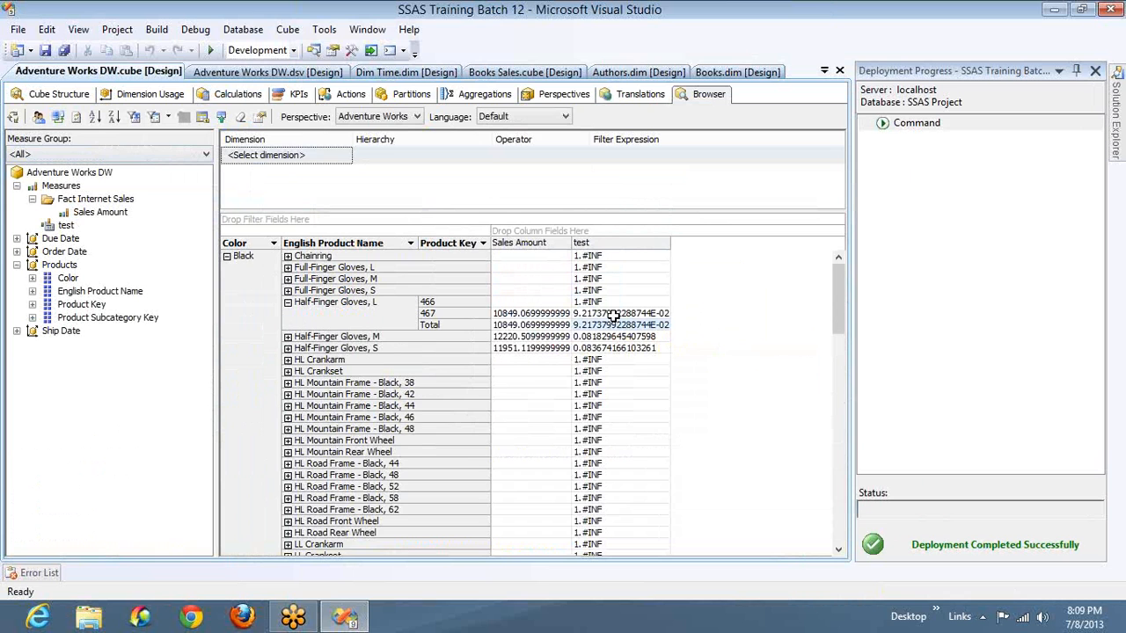
pyautogui.press('Down')
pyautogui.press('Down')
pyautogui.press('Down')
pyautogui.press('Down')
pyautogui.press('Down')
pyautogui.press('Down')
pyautogui.press('Down')
pyautogui.press('Down')
pyautogui.press('Down')
pyautogui.press('Down')
pyautogui.press('Down')
pyautogui.press('Down')
pyautogui.press('Down')
pyautogui.press('Down')
pyautogui.press('Down')
pyautogui.press('Down')
pyautogui.press('Down')
pyautogui.press('Down')
pyautogui.press('Down')
pyautogui.press('Down')
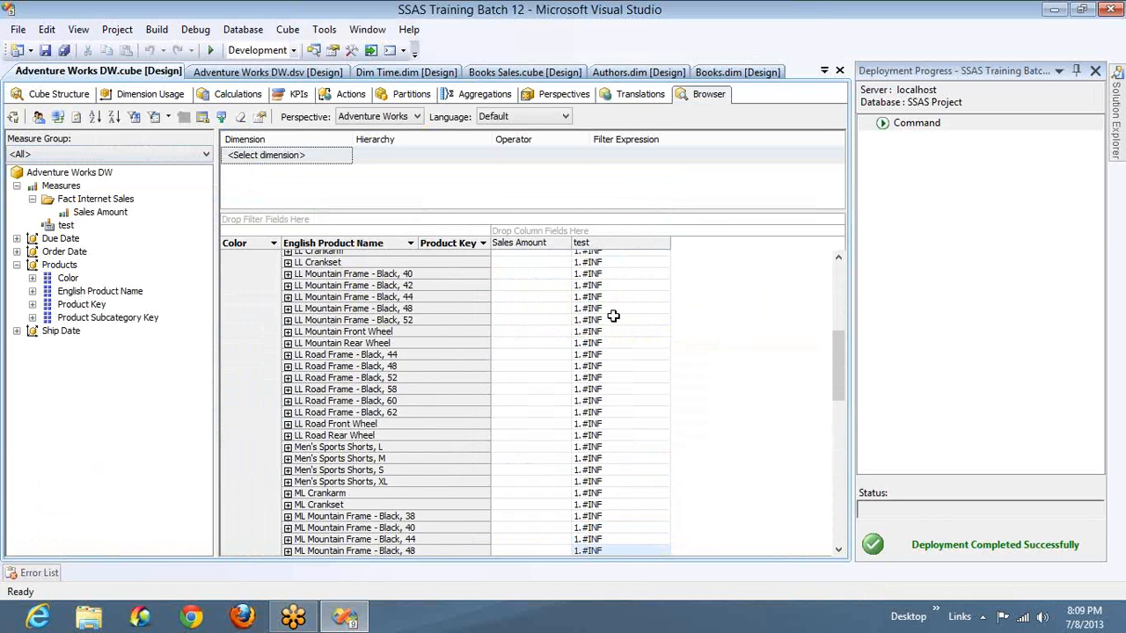
pyautogui.press('Down')
pyautogui.press('Down')
pyautogui.press('Down')
pyautogui.press('Down')
pyautogui.press('Down')
pyautogui.press('Down')
pyautogui.press('Down')
pyautogui.press('Down')
pyautogui.press('Down')
pyautogui.press('Down')
pyautogui.press('Down')
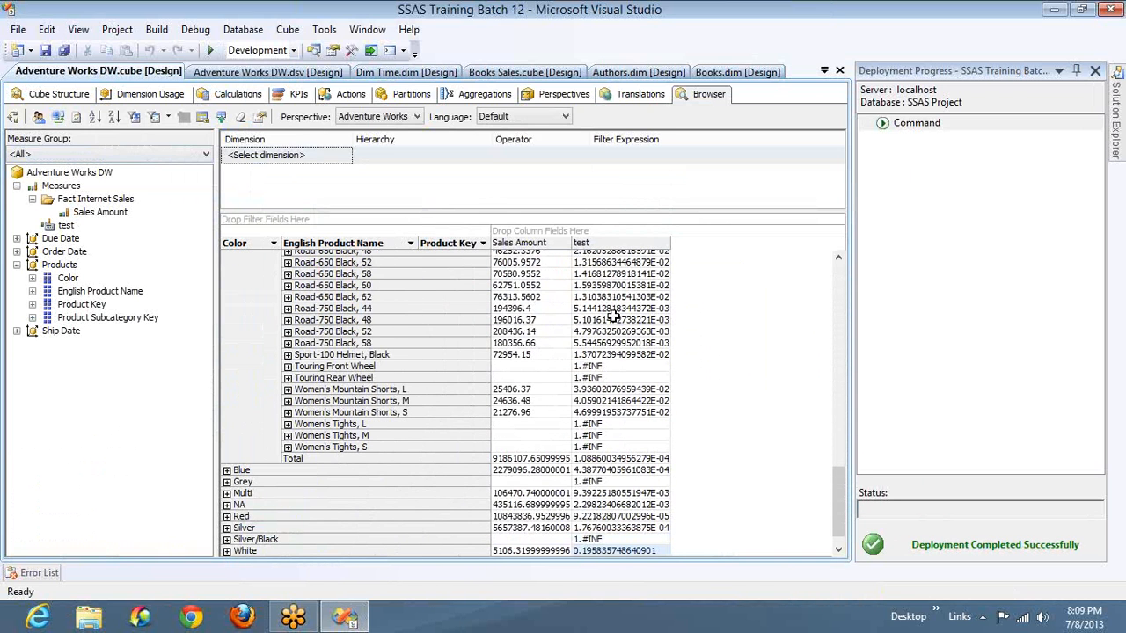
# - Change the test member's expression to [Measures].[Sales Amount] + [Measures].[Sales Amount]
pyautogui.click(250, 97)
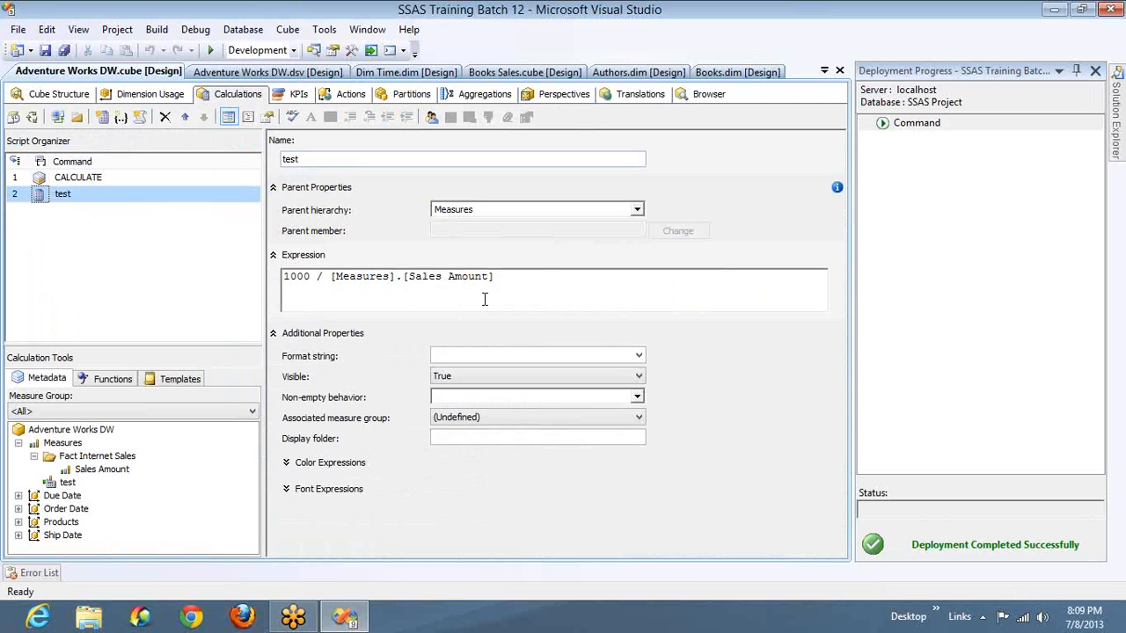
pyautogui.click(511, 285)
pyautogui.hotkey('ctrl', 'a')
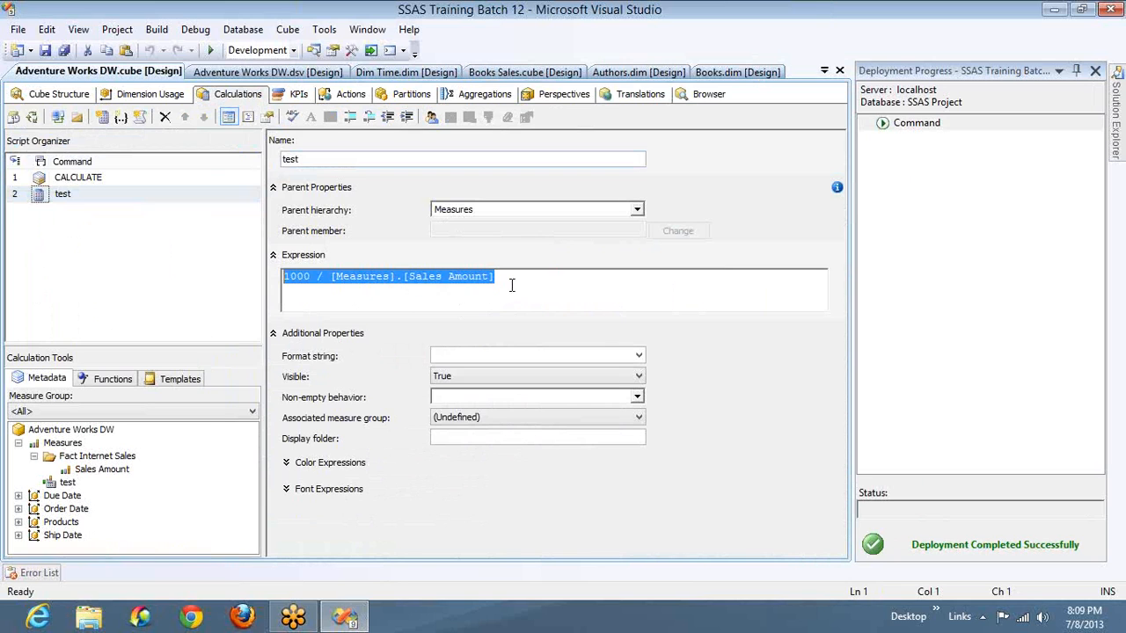
pyautogui.doubleClick(301, 276)
pyautogui.press('Delete')
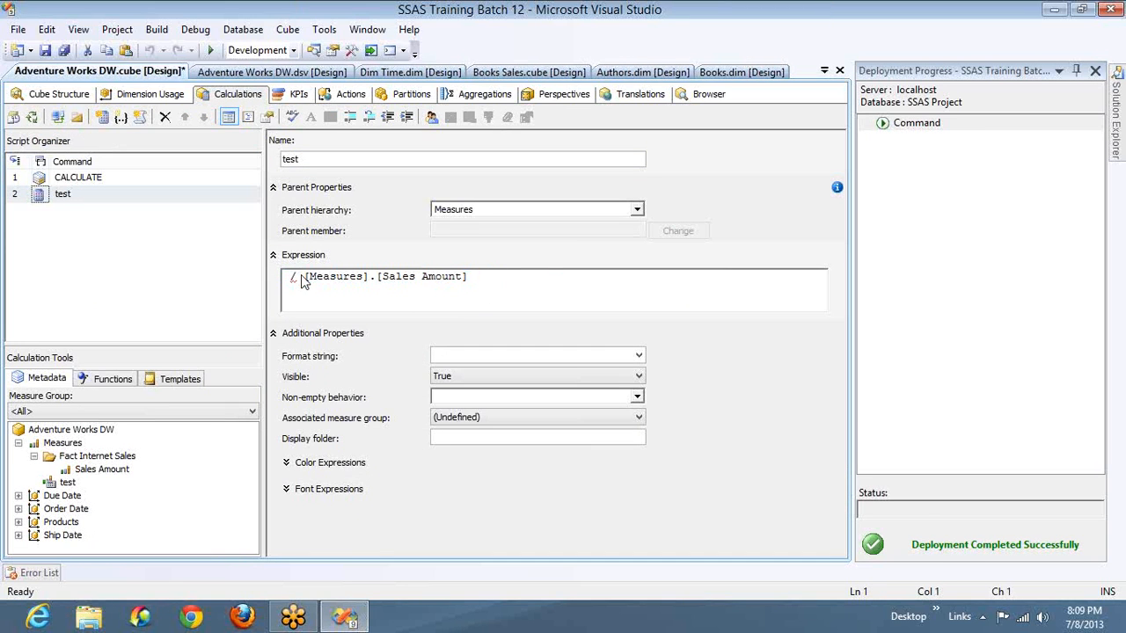
pyautogui.press('Delete')
pyautogui.press('Delete')
pyautogui.write('+')
pyautogui.hotkey('shift', 'End')
pyautogui.hotkey('ctrl', 'c')
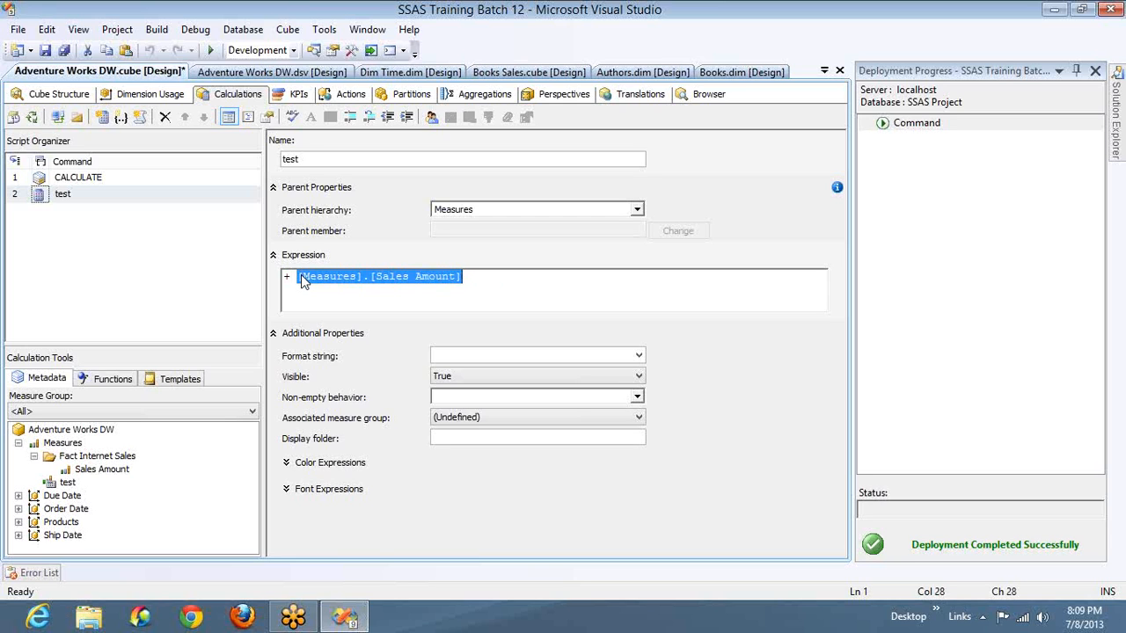
pyautogui.press('Home')
pyautogui.hotkey('ctrl', 'v')
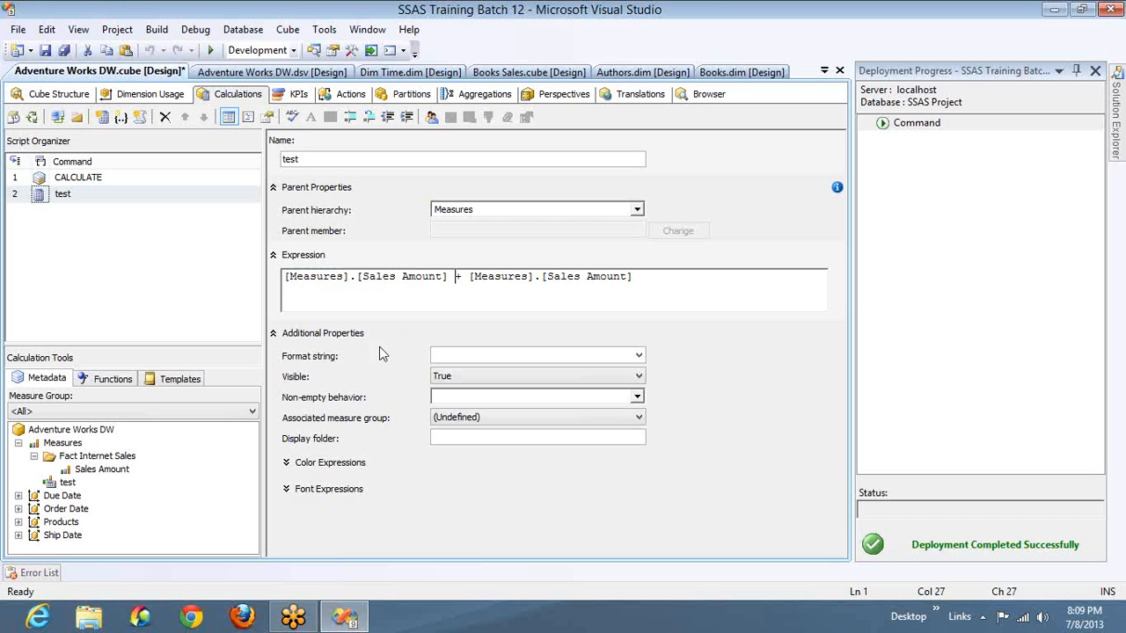
# - Deploy the addition-based test calculation without processing the cube, and reconnect the browser to refresh the results
pyautogui.click(35, 120)
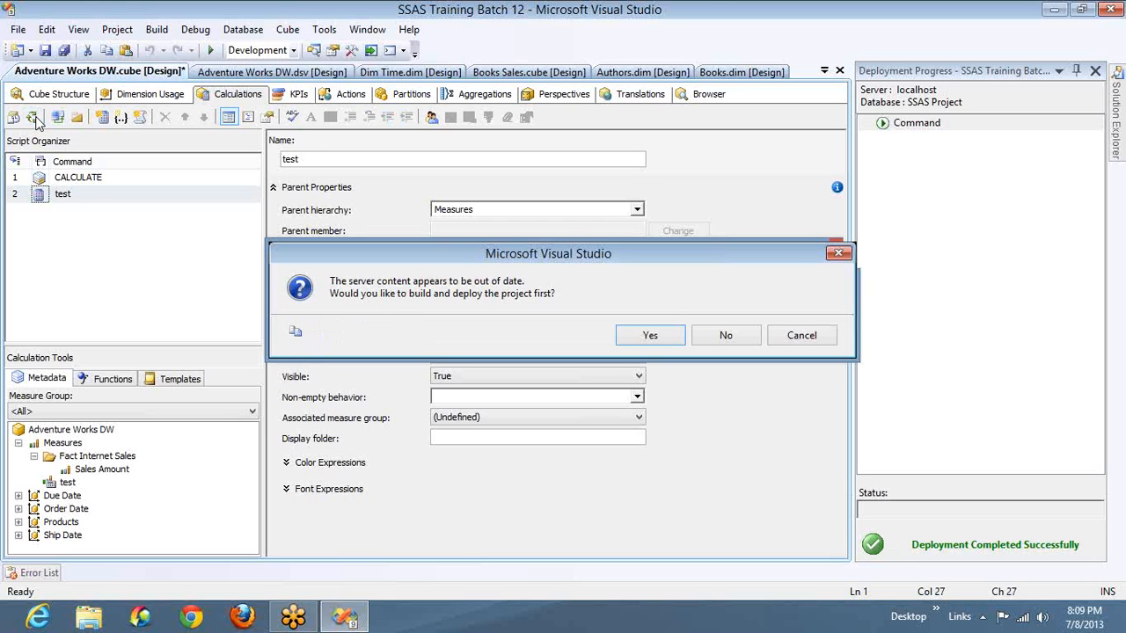
pyautogui.press('Return')
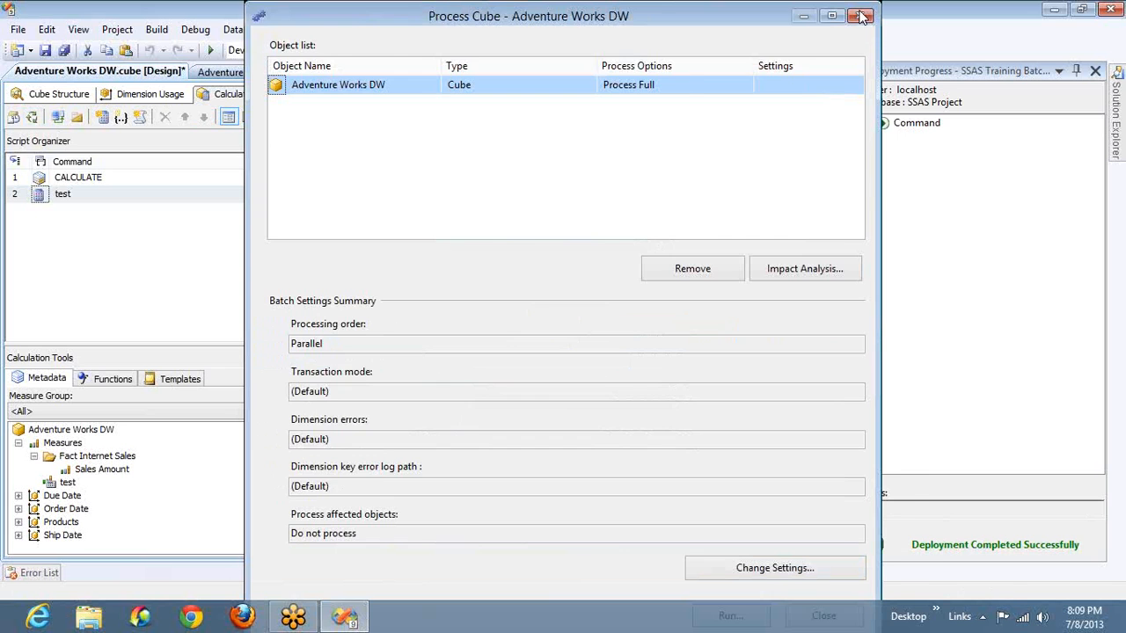
pyautogui.press('Escape')
pyautogui.click(709, 93)
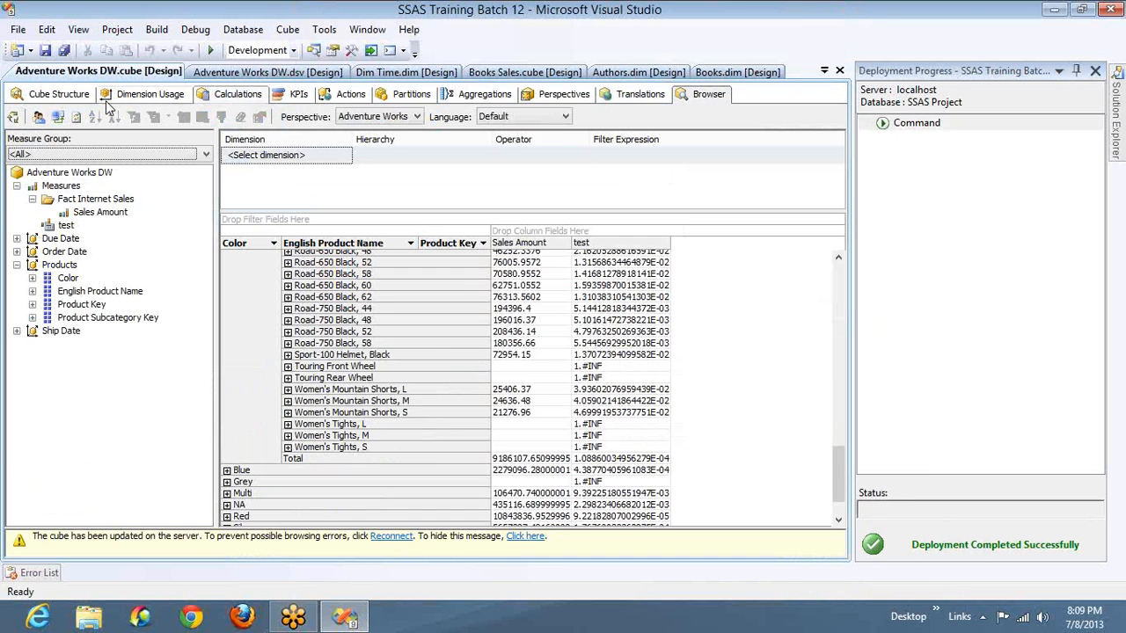
pyautogui.click(58, 119)
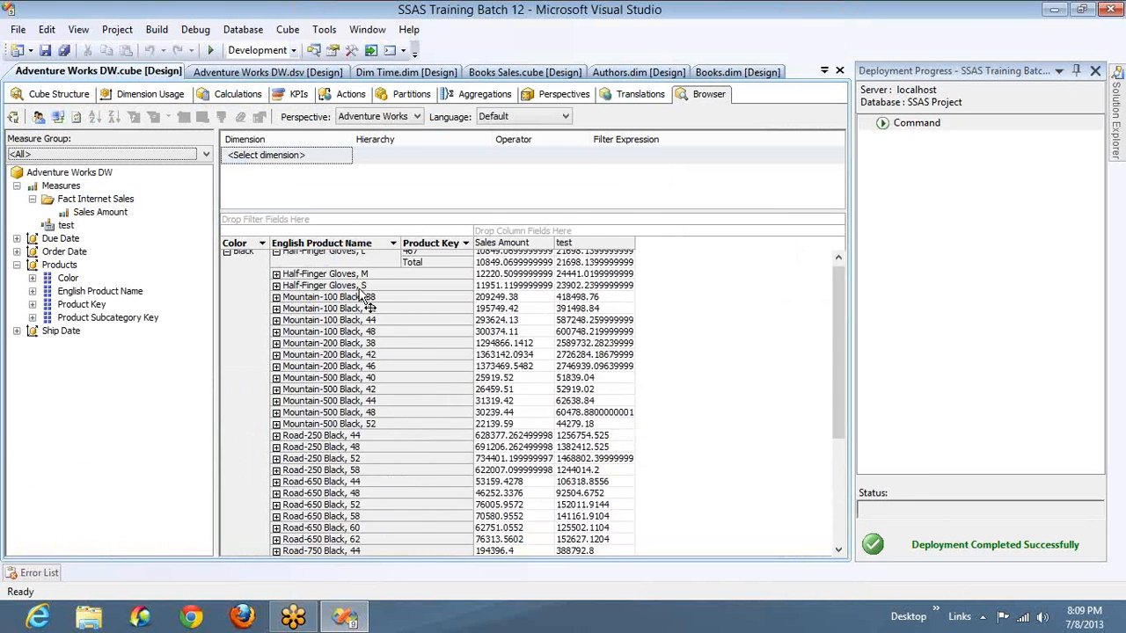
# - Compare the Sales Amount and test values for Mountain-100 Black, 38 in the cube browser
pyautogui.click(499, 300)
pyautogui.moveTo(548, 333)
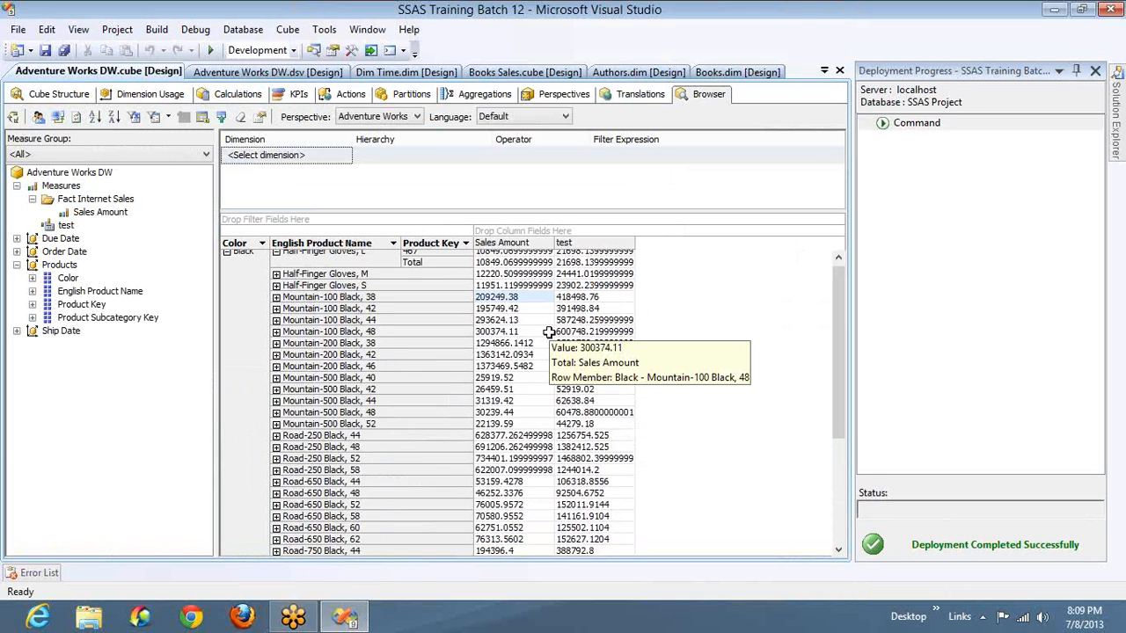
pyautogui.click(596, 300)
pyautogui.moveTo(626, 379)
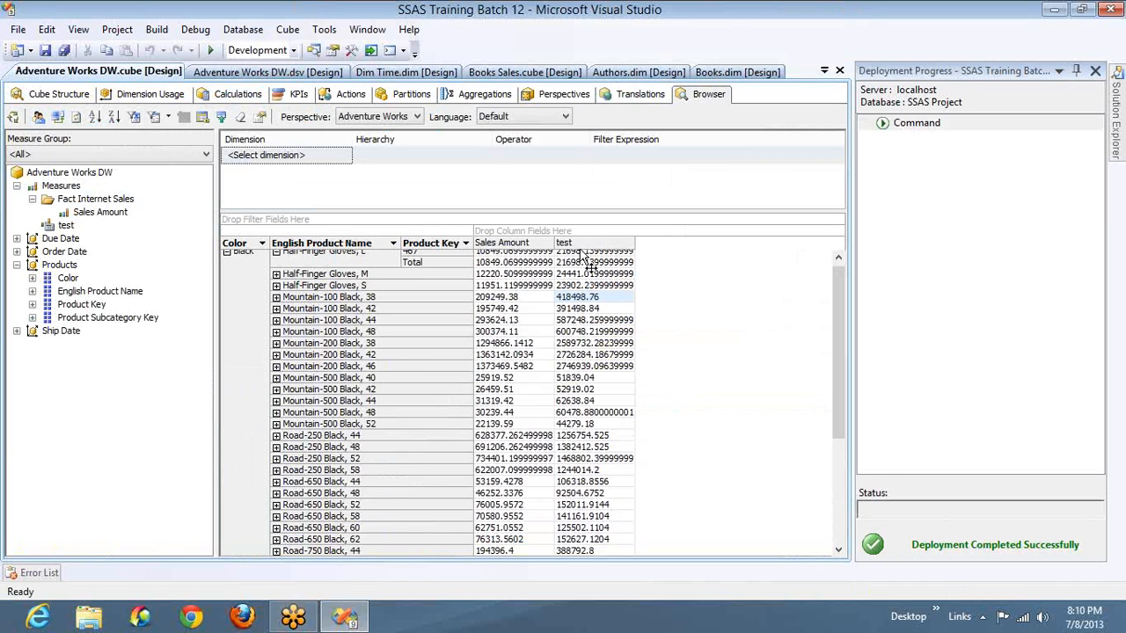
# - Examine the CREATE MEMBER script behind the test calculation in script view, and return to form view
pyautogui.click(145, 95)
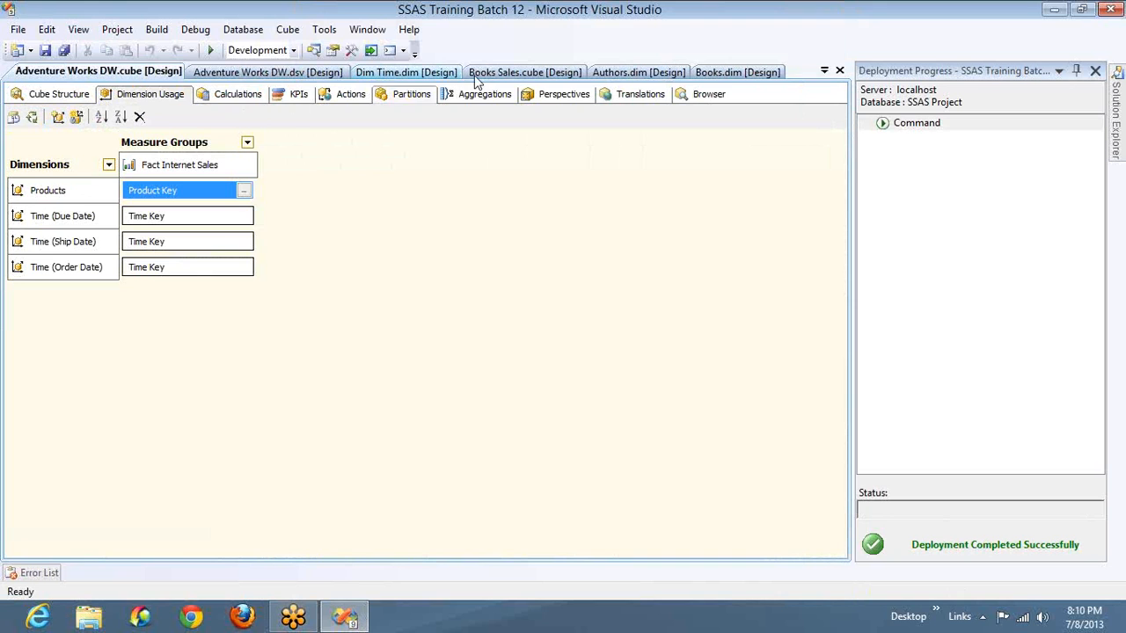
pyautogui.click(251, 97)
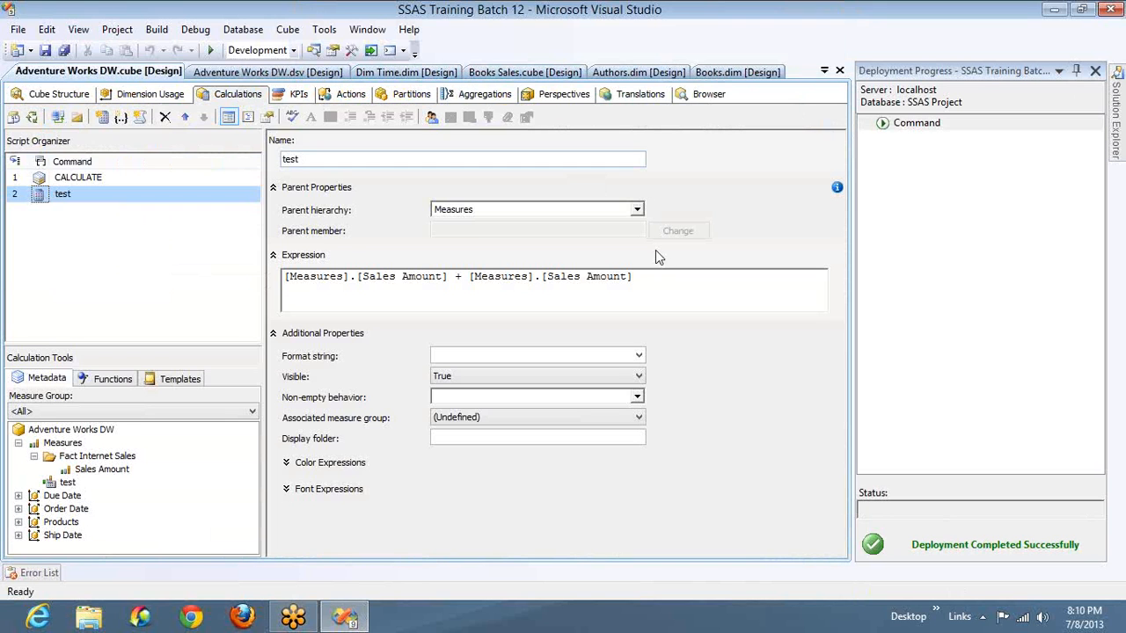
pyautogui.click(655, 281)
pyautogui.hotkey('ctrl', 'a')
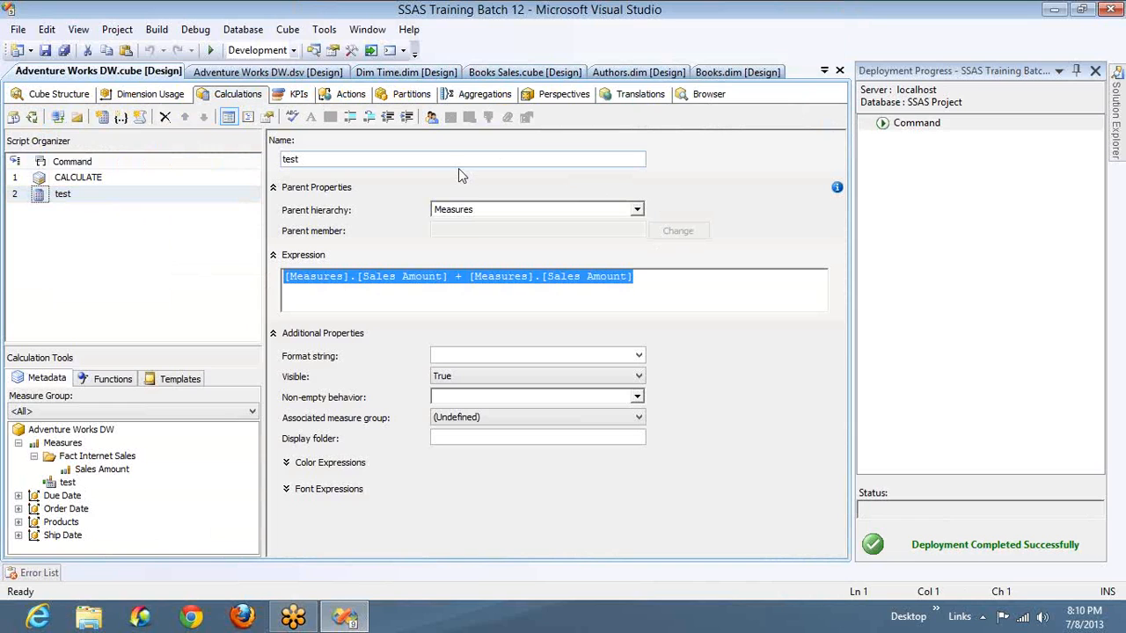
pyautogui.click(249, 117)
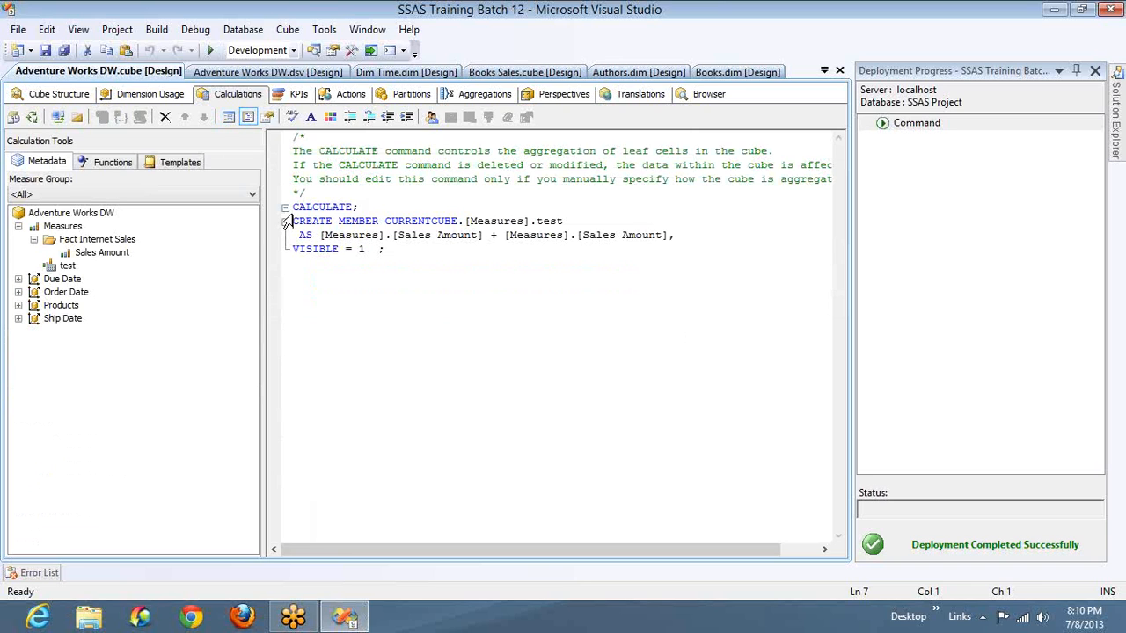
pyautogui.moveTo(294, 221); pyautogui.dragTo(398, 255)
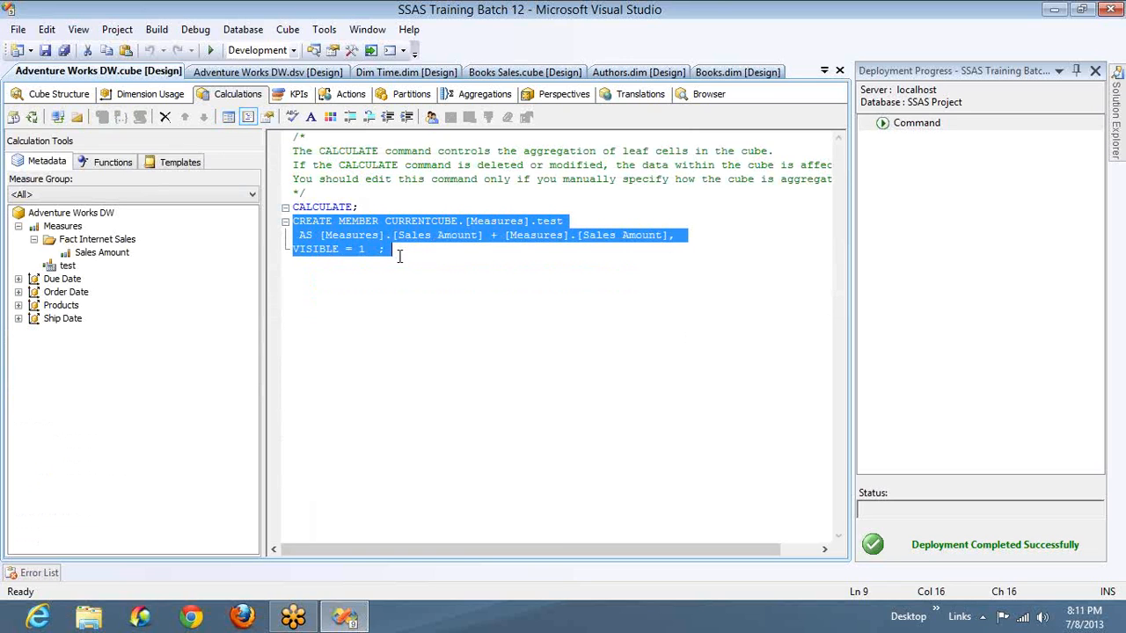
pyautogui.click(226, 118)
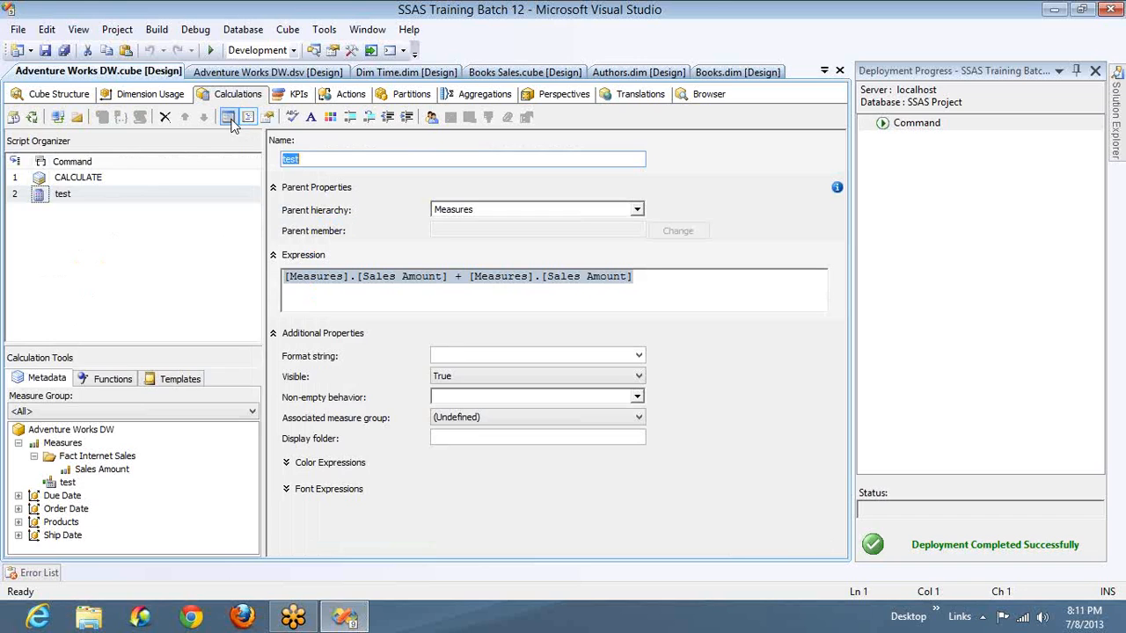
# - Reduce the test member's expression to [Measures].[Sales Amount] and set its format string to "Standard"
pyautogui.click(648, 277)
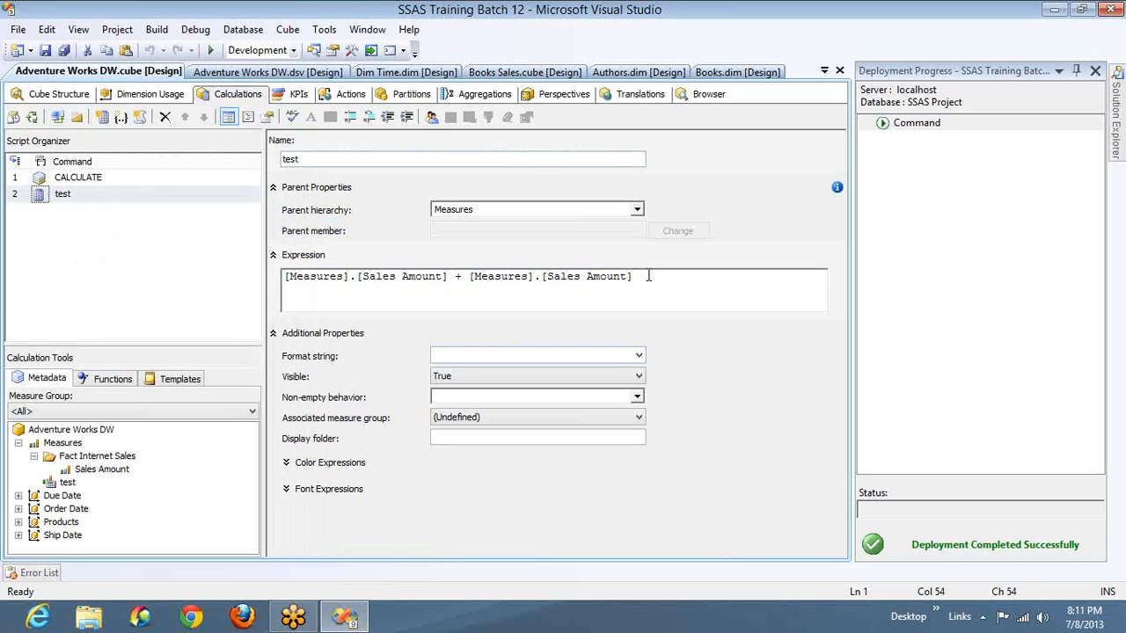
pyautogui.hotkey('shift', 'Home')
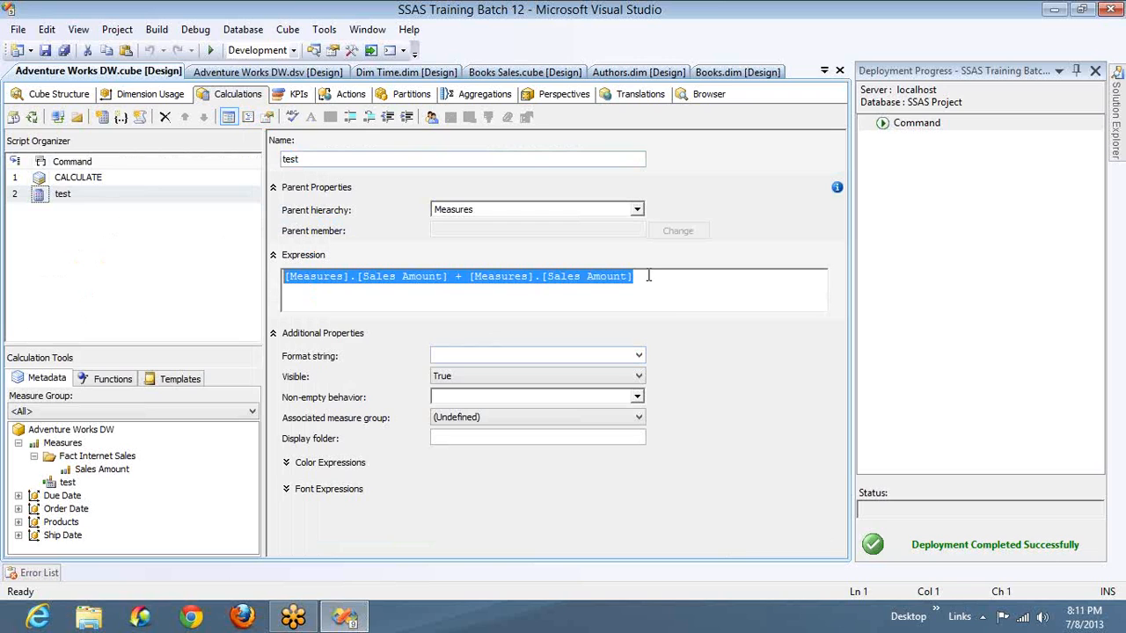
pyautogui.click(679, 331)
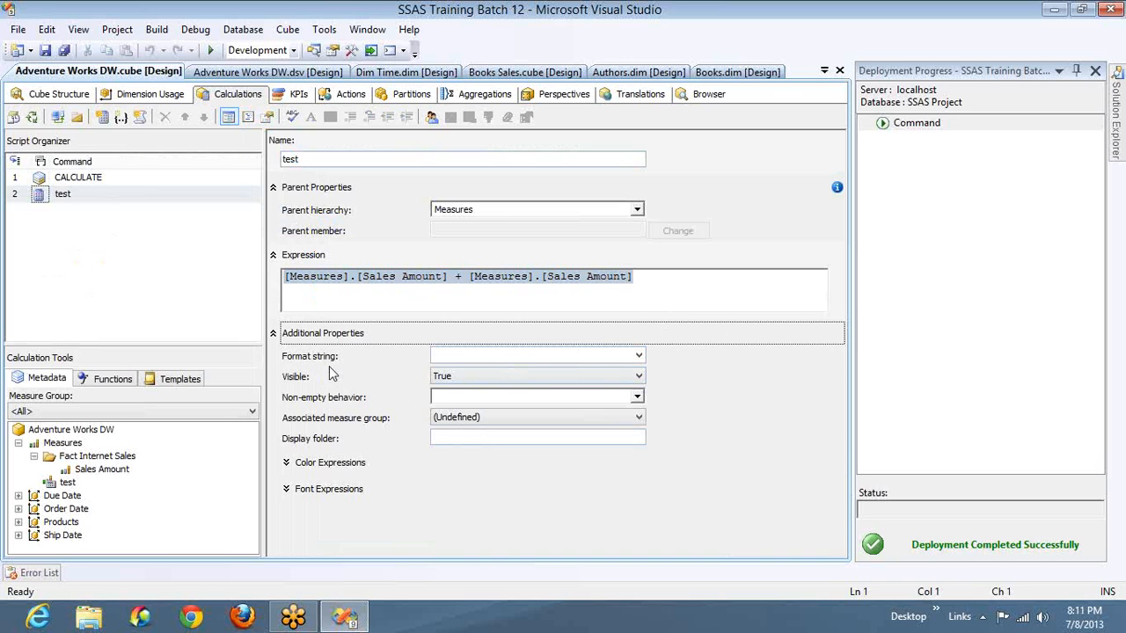
pyautogui.click(639, 357)
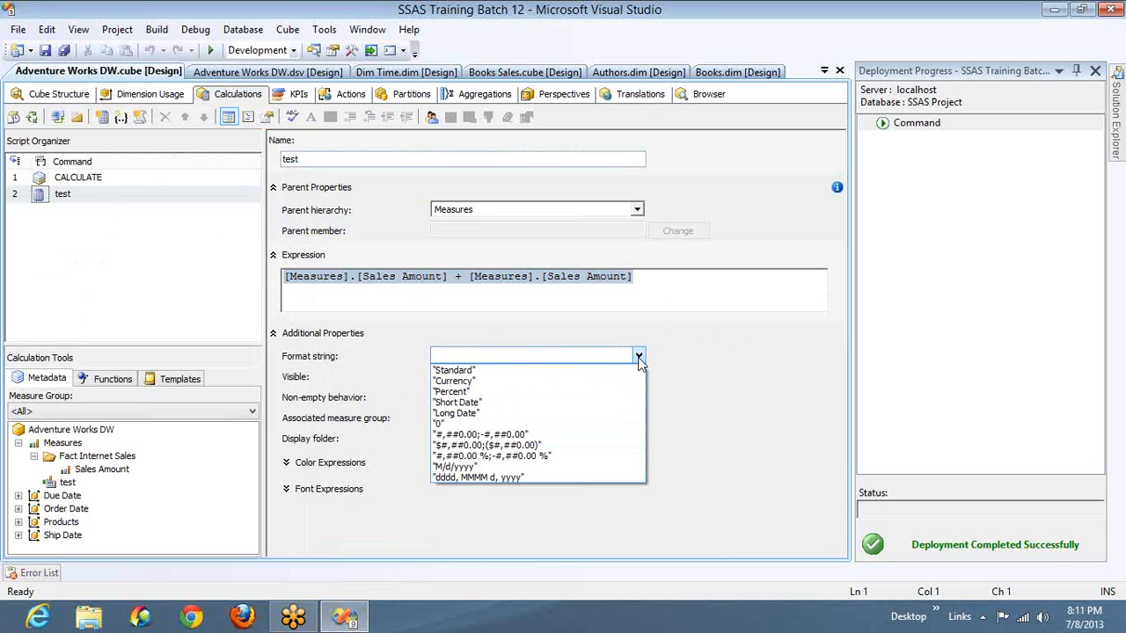
pyautogui.click(451, 280)
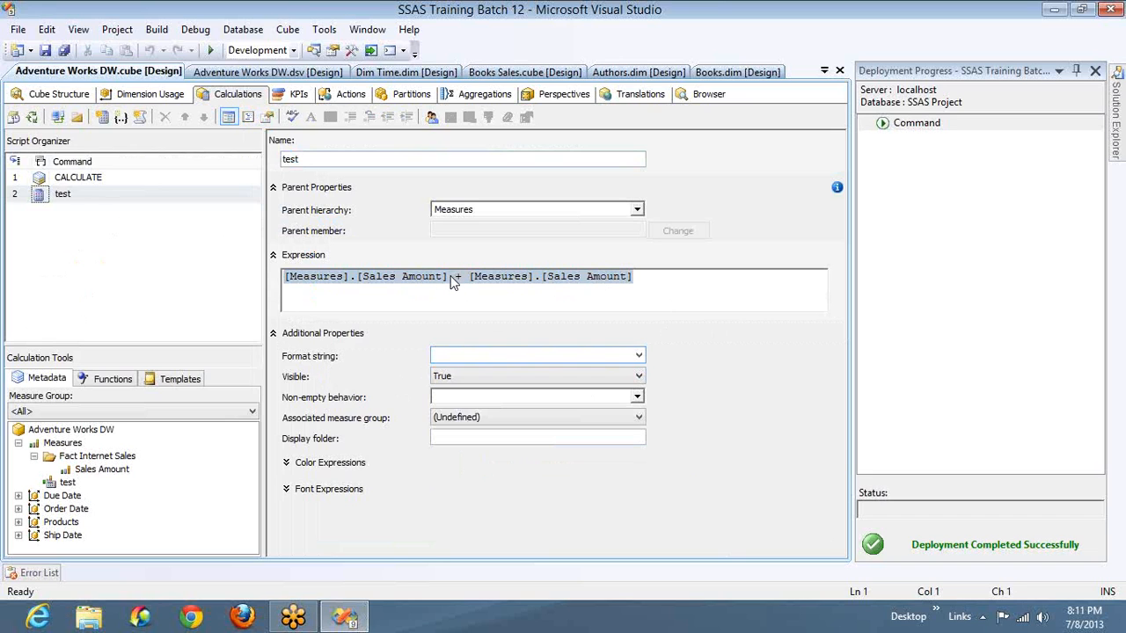
pyautogui.click(451, 280)
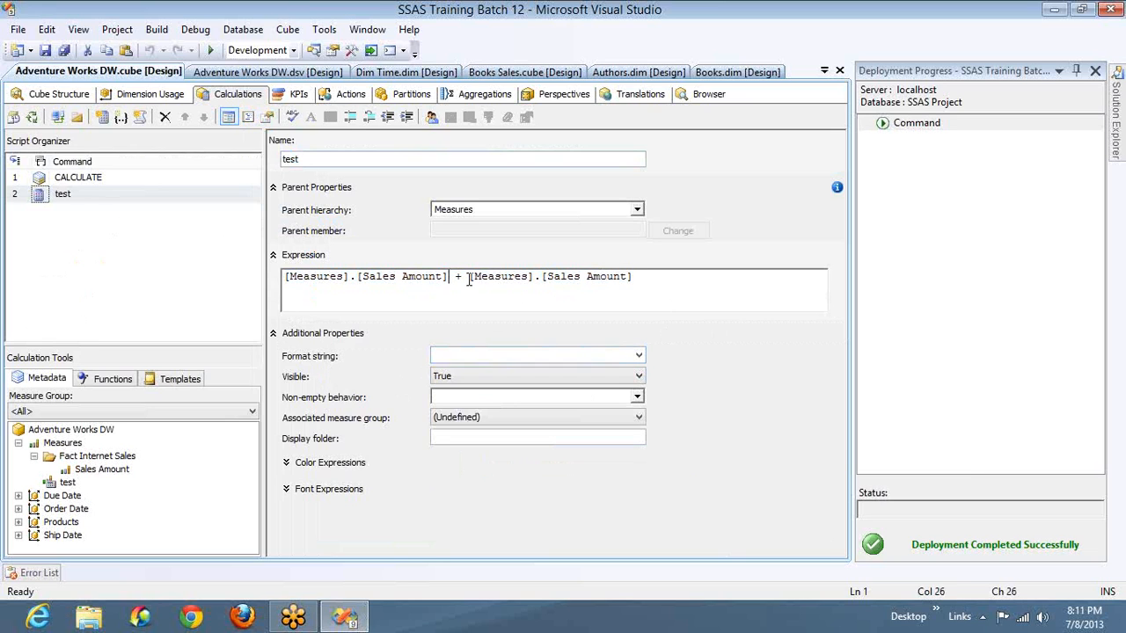
pyautogui.hotkey('shift', 'End')
pyautogui.press('Delete')
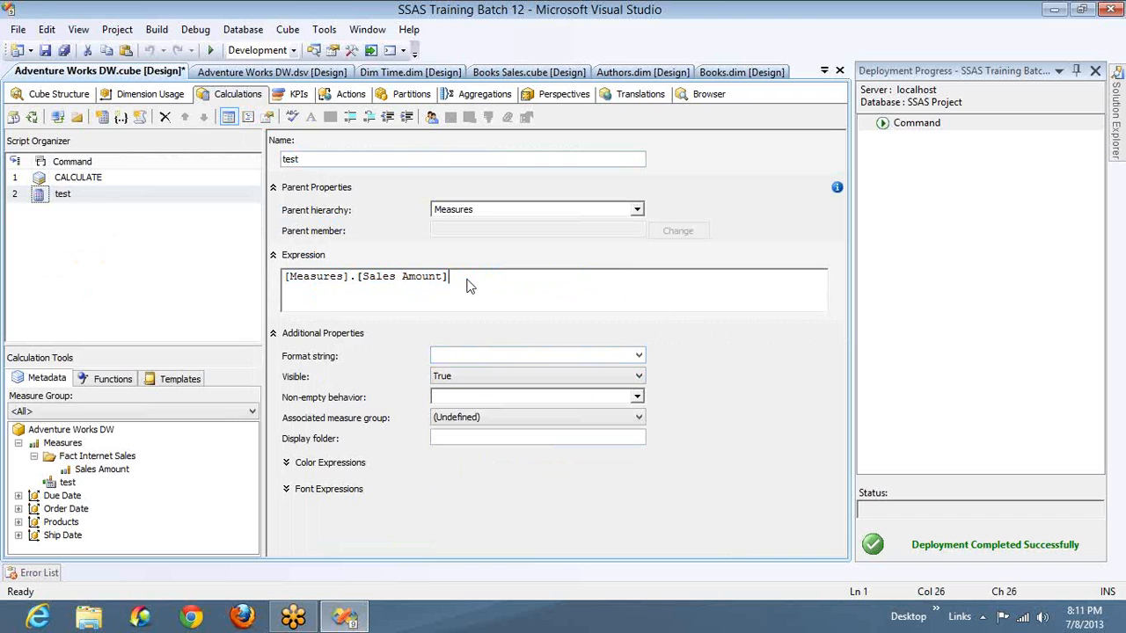
pyautogui.click(638, 357)
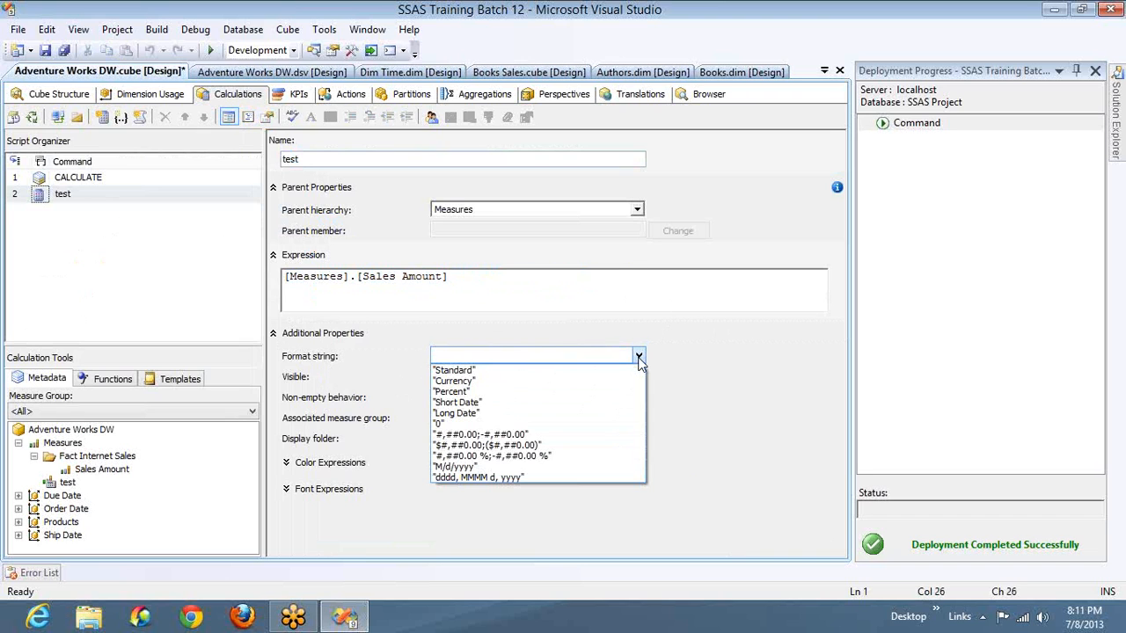
pyautogui.click(481, 375)
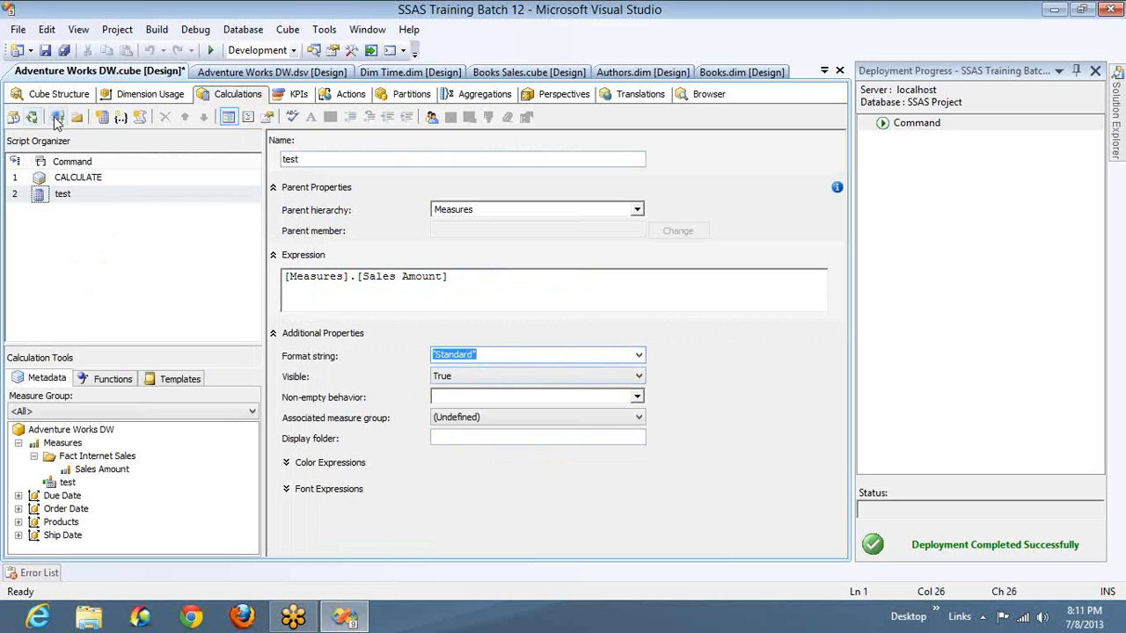
# - Deploy the Standard-formatted test calculation without processing the cube, and reconnect the browser to refresh the results
pyautogui.click(33, 118)
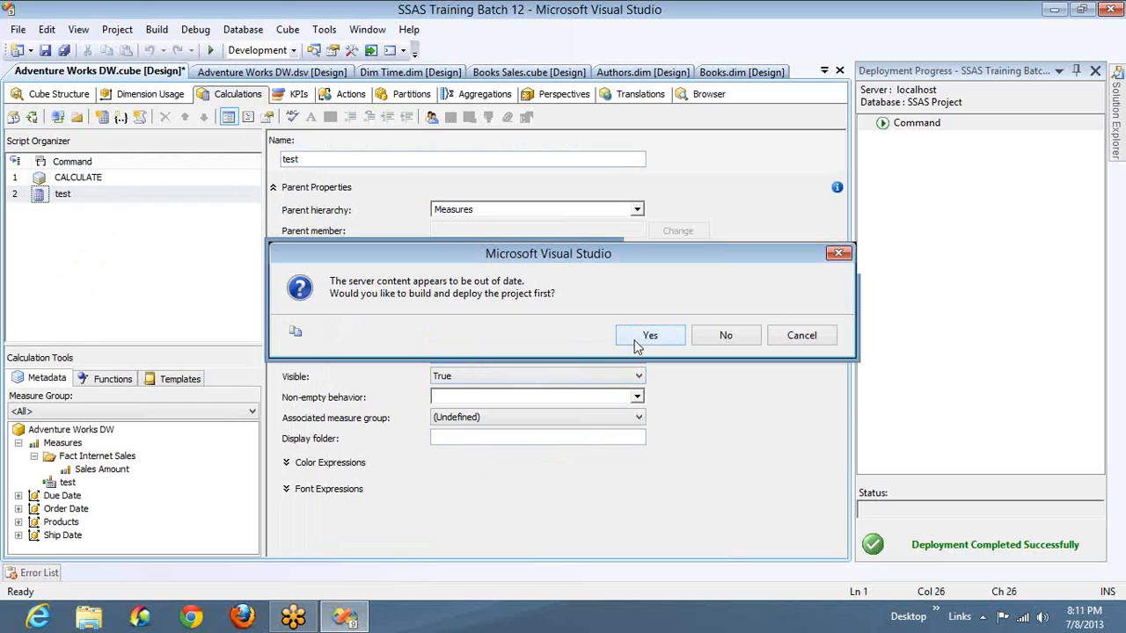
pyautogui.click(647, 335)
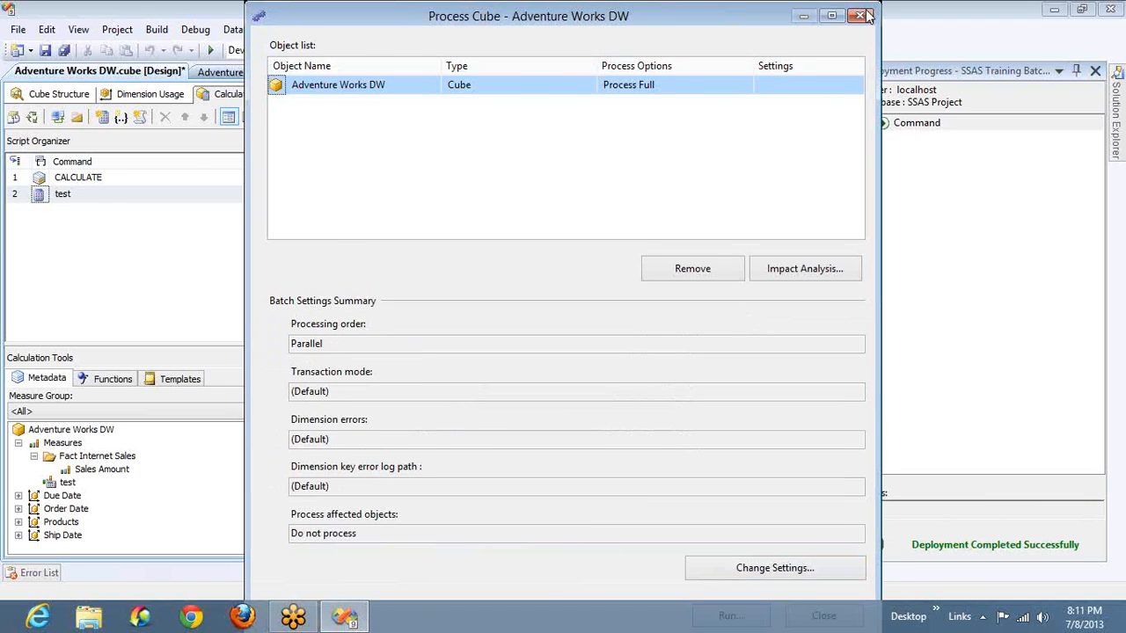
pyautogui.click(866, 16)
pyautogui.click(709, 93)
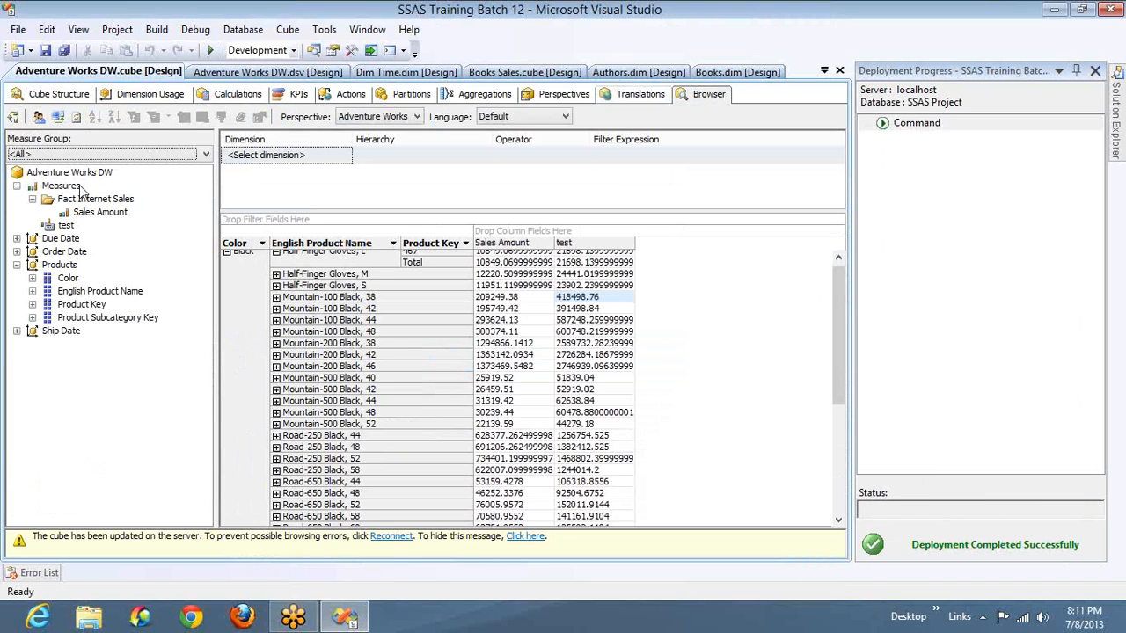
pyautogui.click(57, 118)
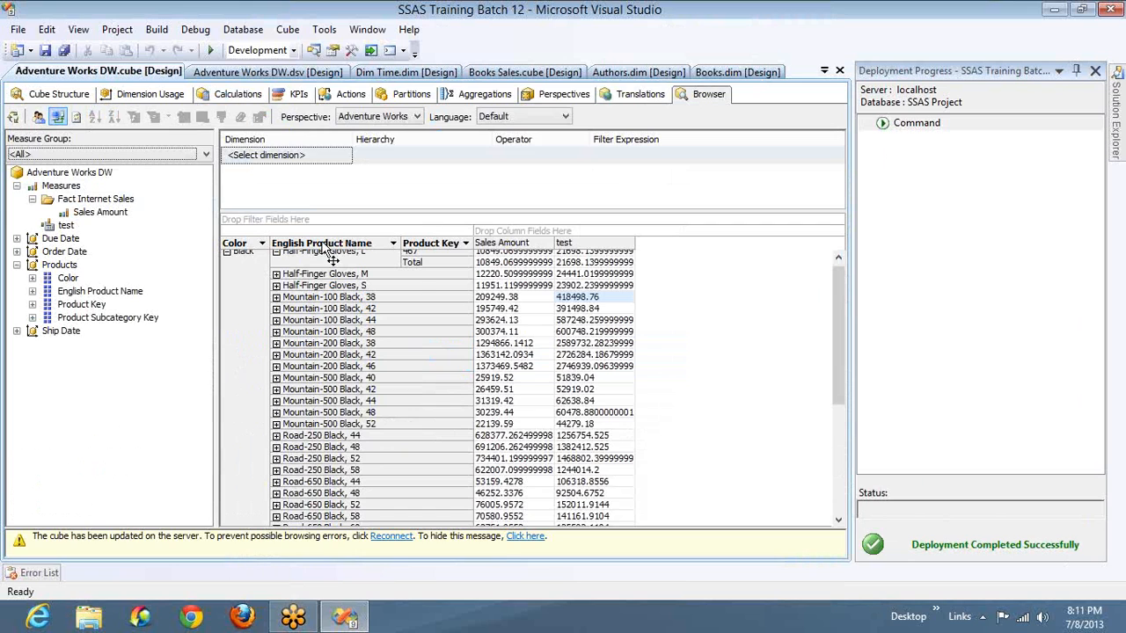
# - Compare the Standard-formatted test values with Sales Amount for Half-Finger Gloves, L
pyautogui.click(838, 262)
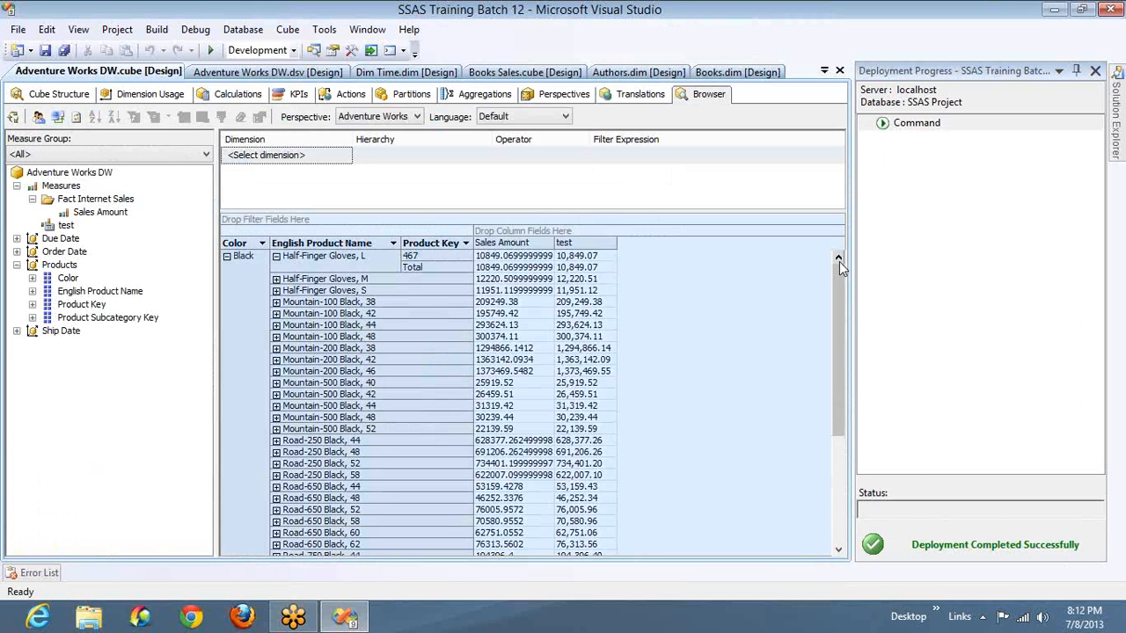
pyautogui.click(494, 265)
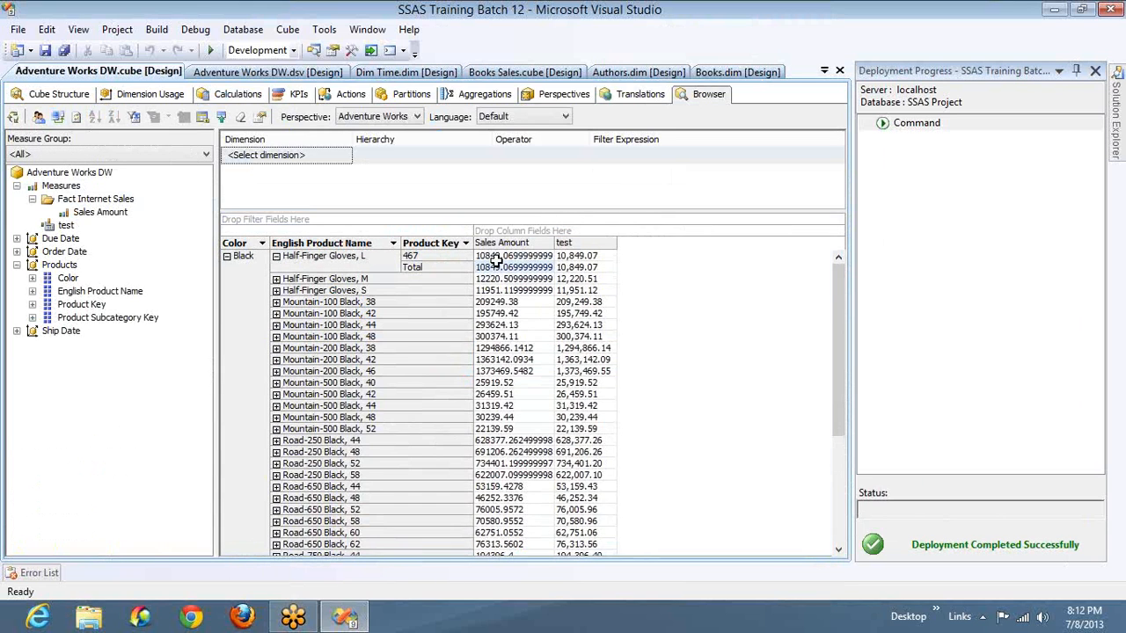
pyautogui.click(591, 256)
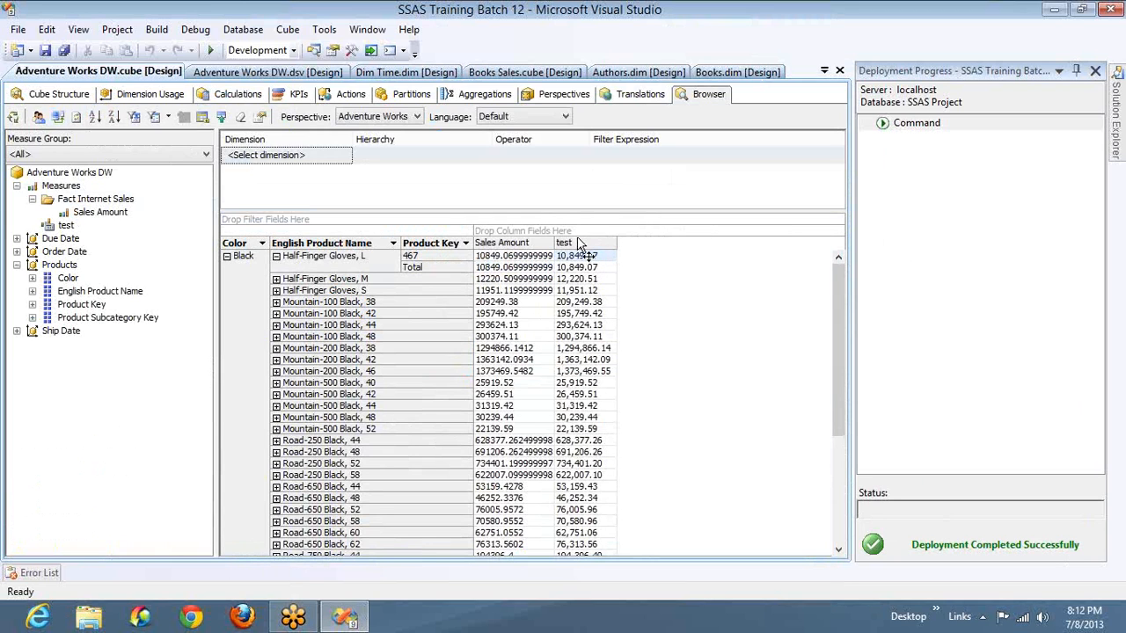
pyautogui.click(577, 241)
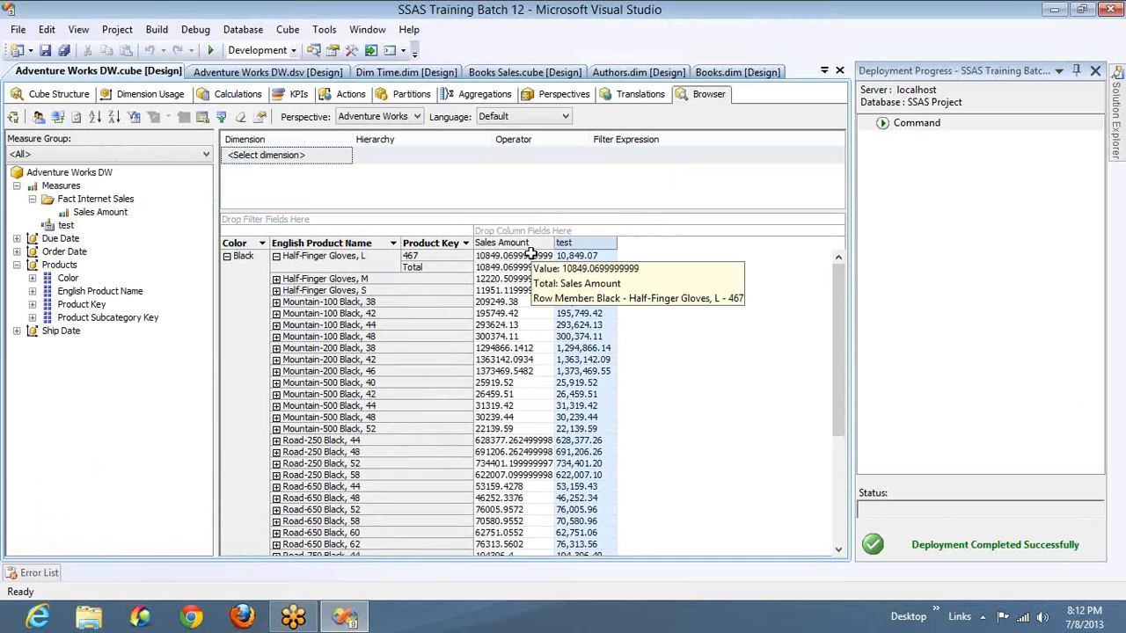
# - Change the test member's format string to "0"
pyautogui.click(250, 97)
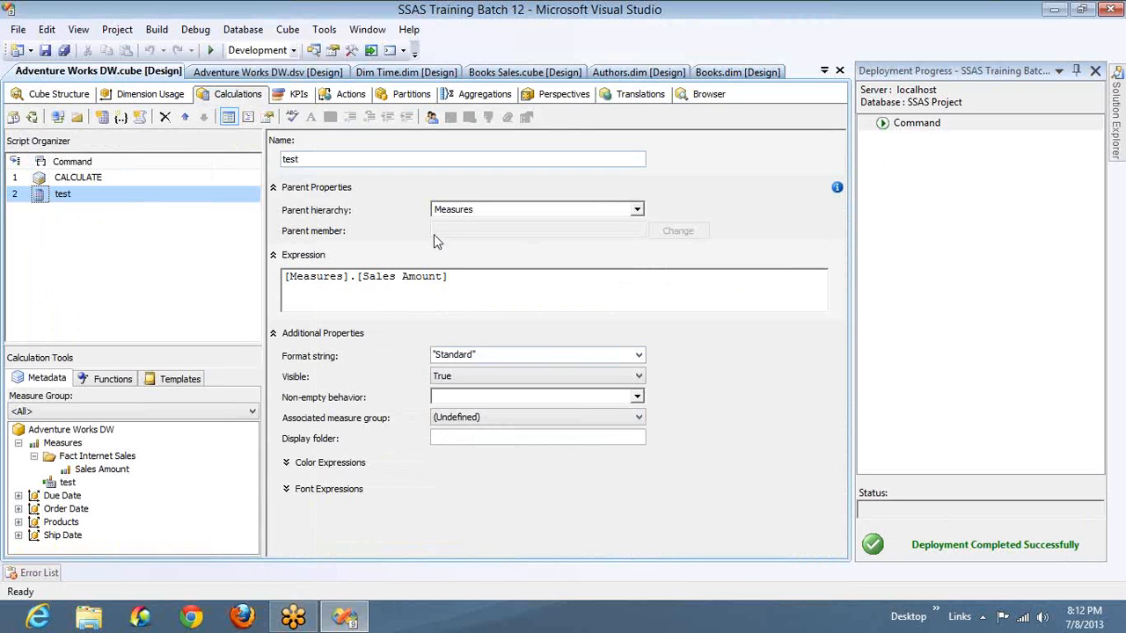
pyautogui.click(452, 277)
pyautogui.moveTo(449, 276); pyautogui.dragTo(287, 282)
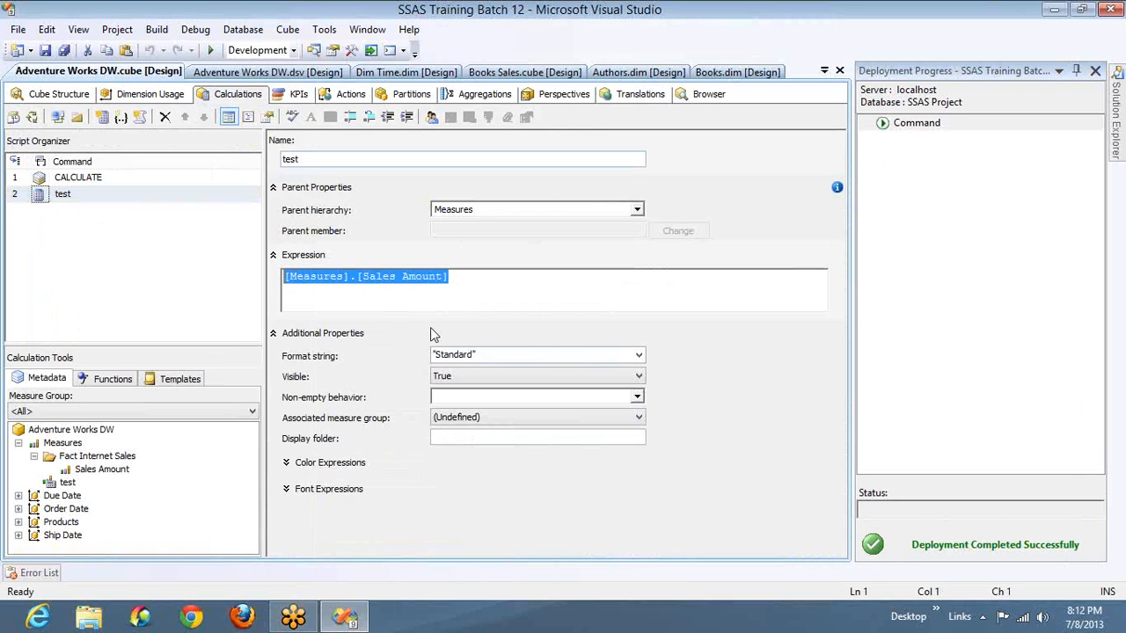
pyautogui.click(639, 355)
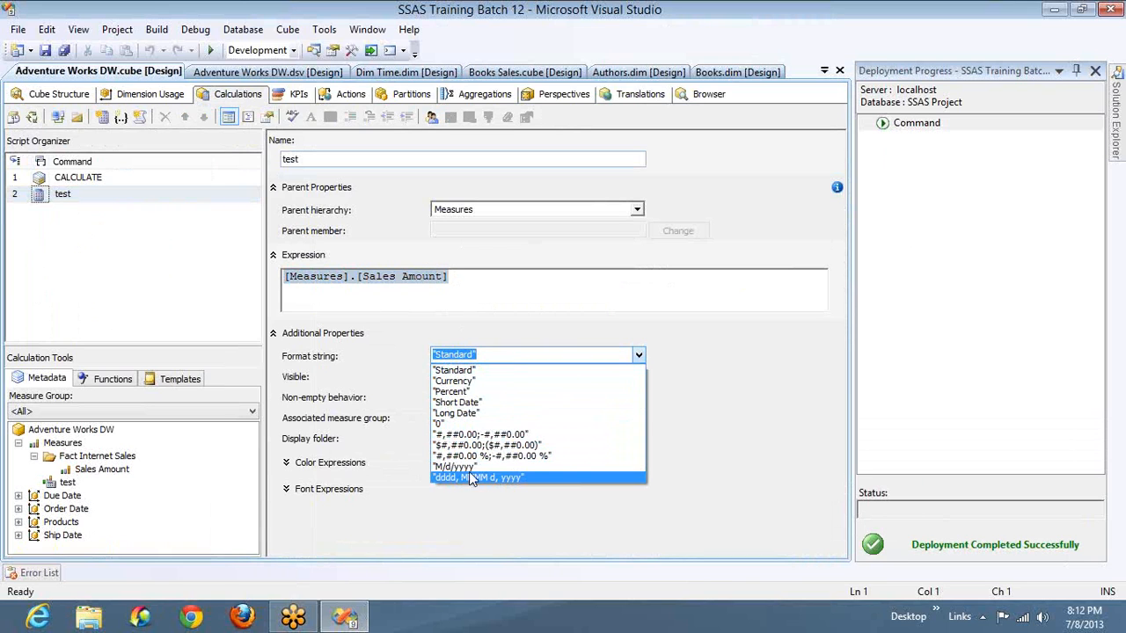
pyautogui.click(447, 427)
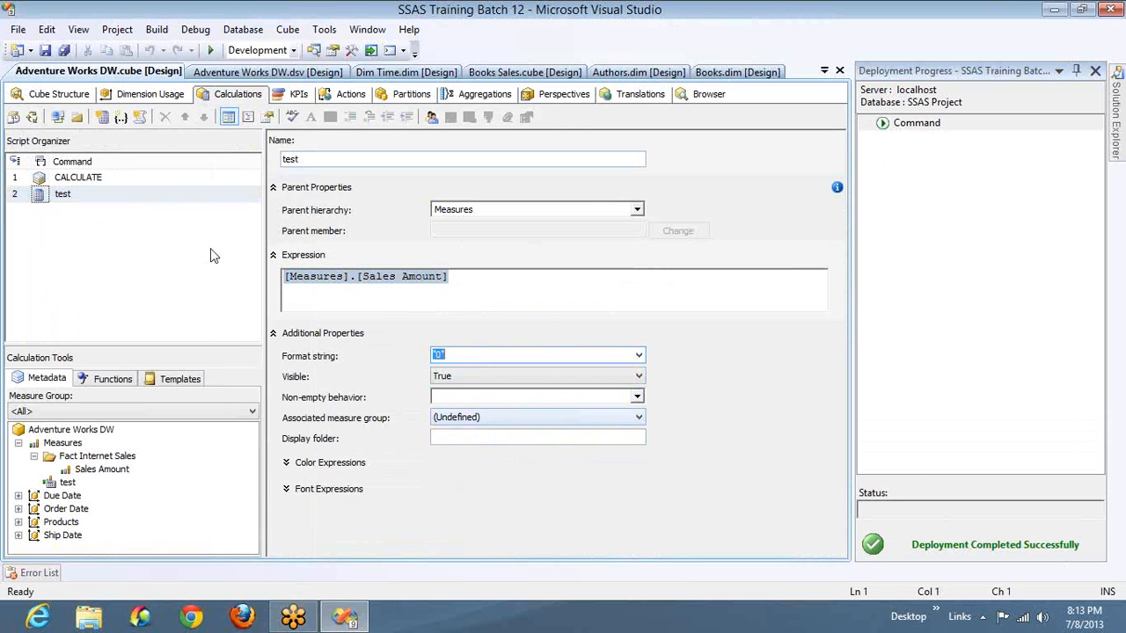
# - Deploy the test calculation with the "0" format, skip cube processing, and reconnect the browser to check the values
pyautogui.click(31, 117)
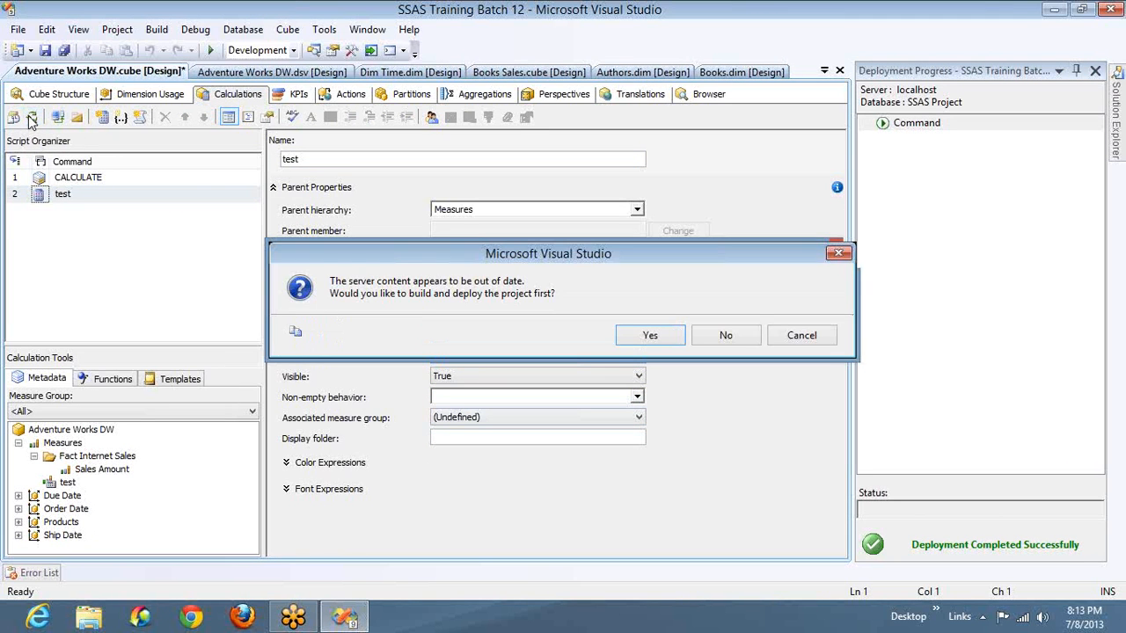
pyautogui.press('Return')
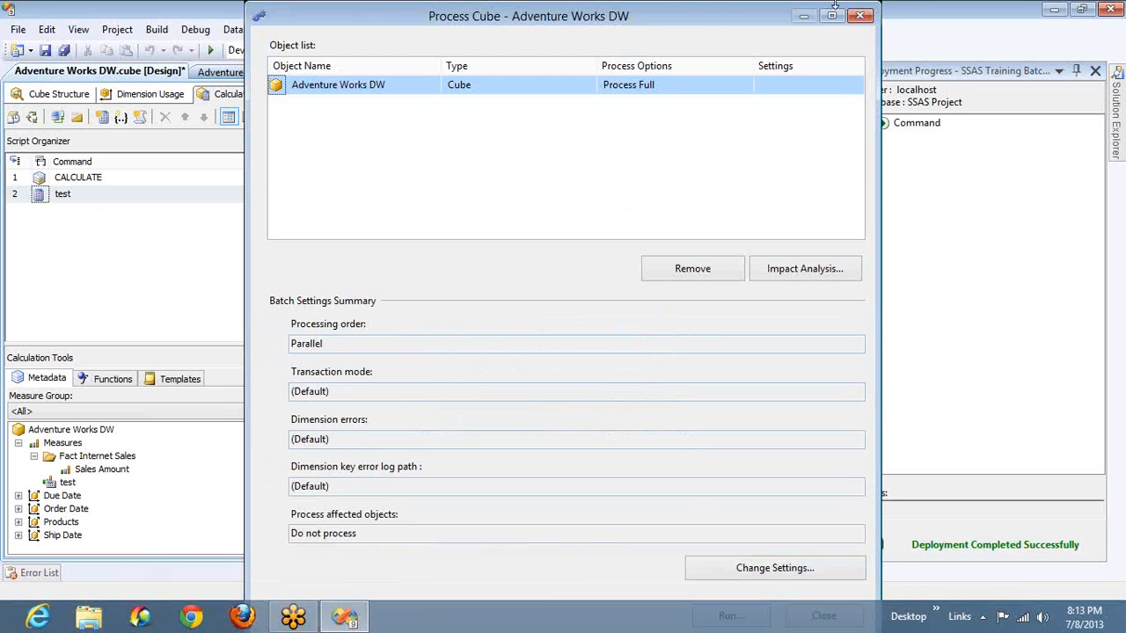
pyautogui.click(854, 14)
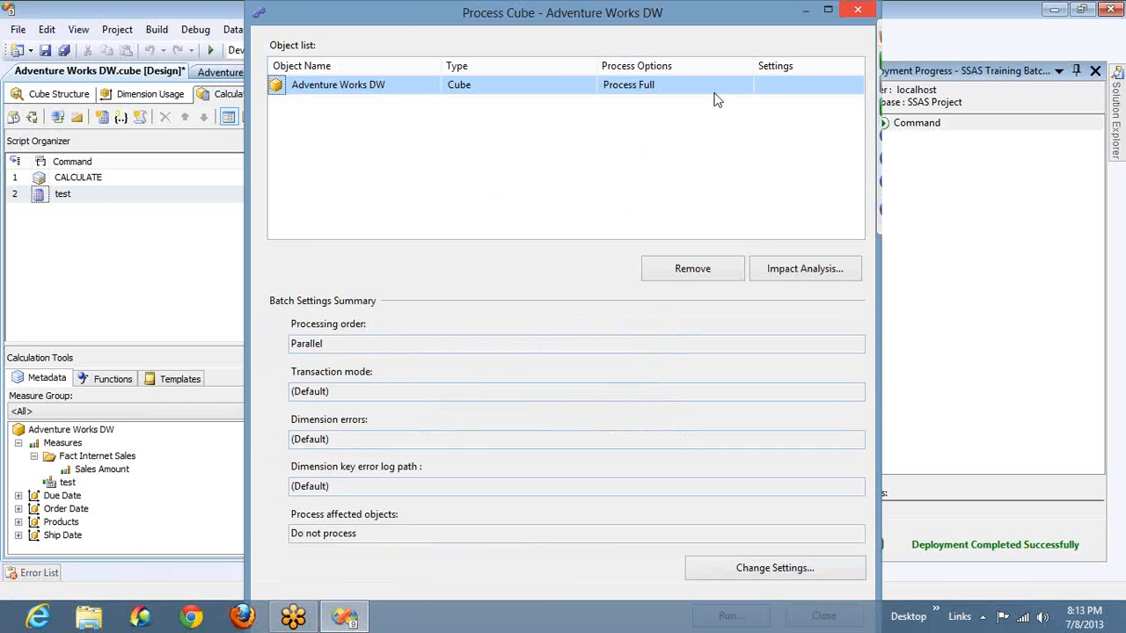
pyautogui.click(709, 96)
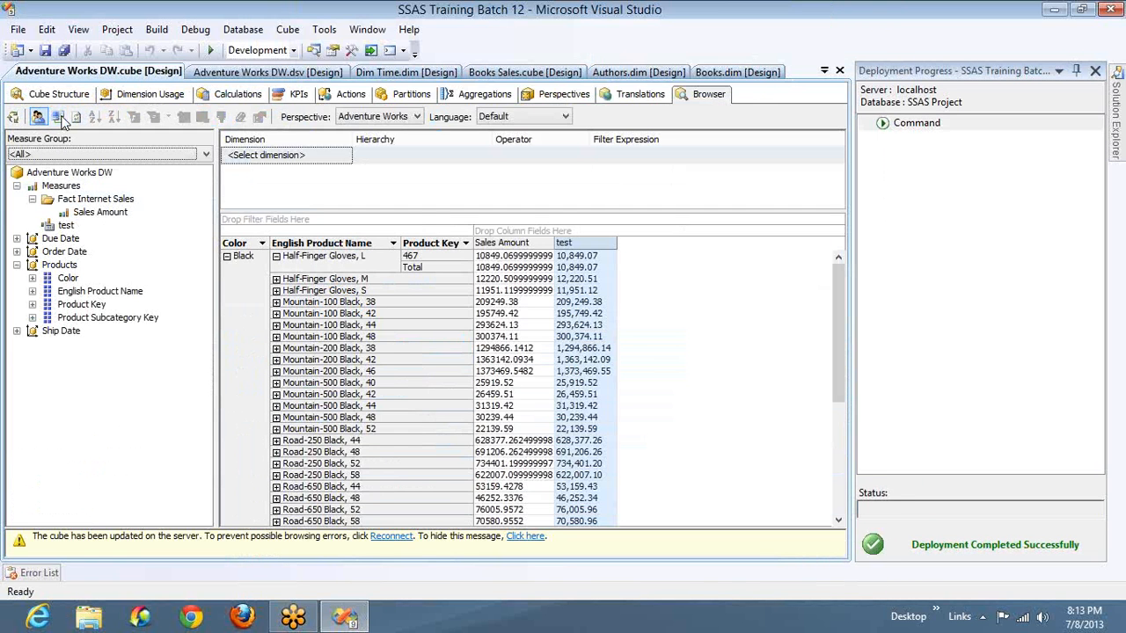
pyautogui.click(58, 119)
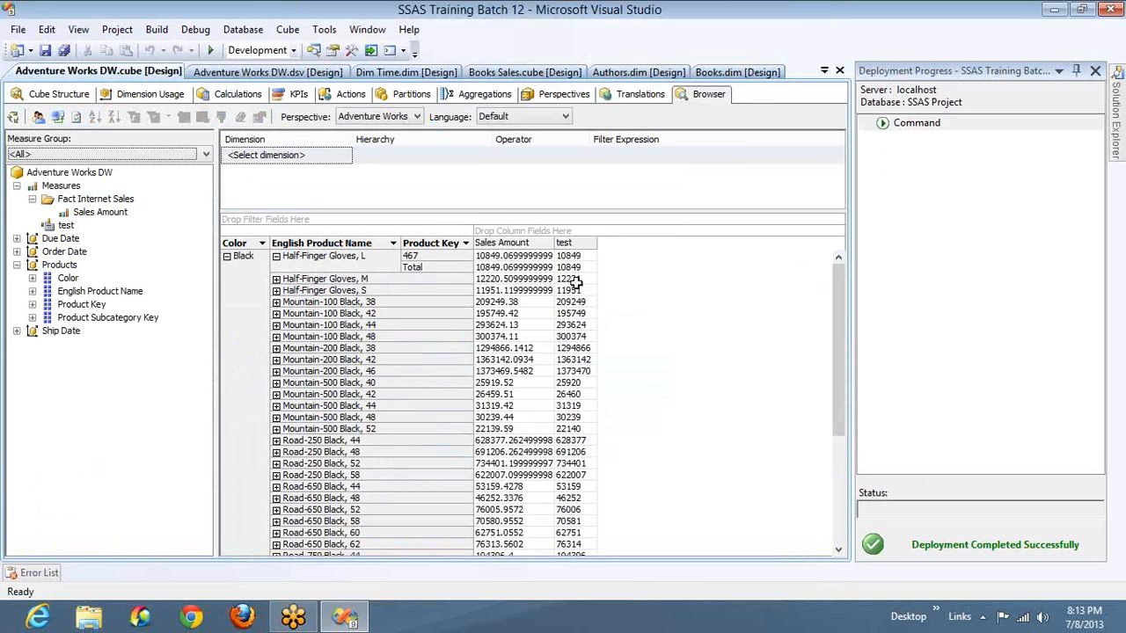
pyautogui.moveTo(568, 285)
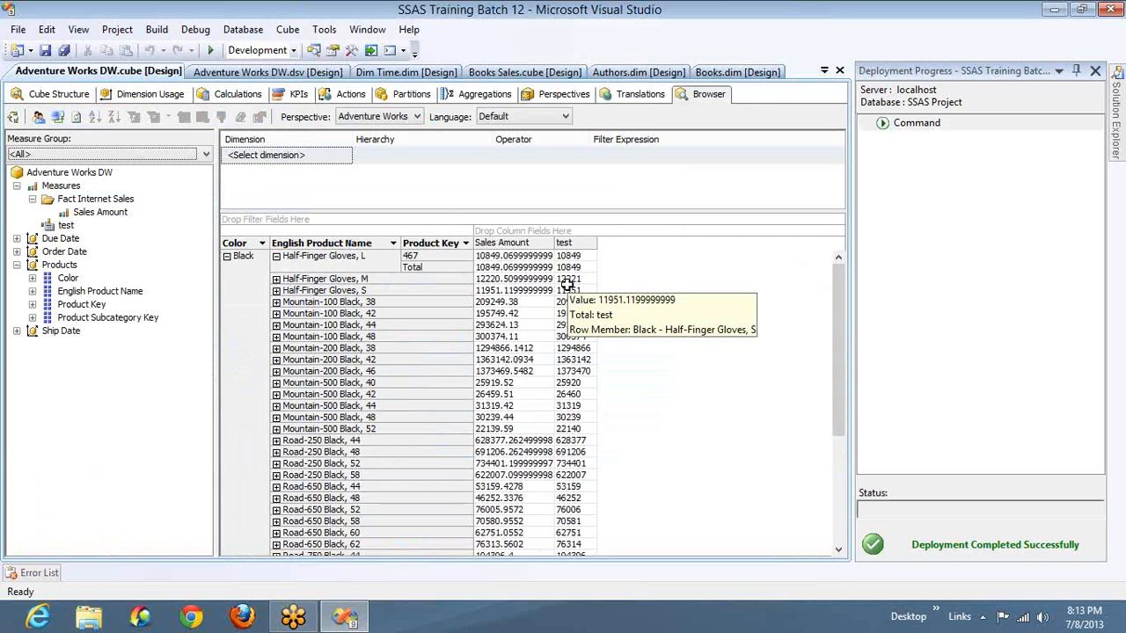
pyautogui.click(253, 95)
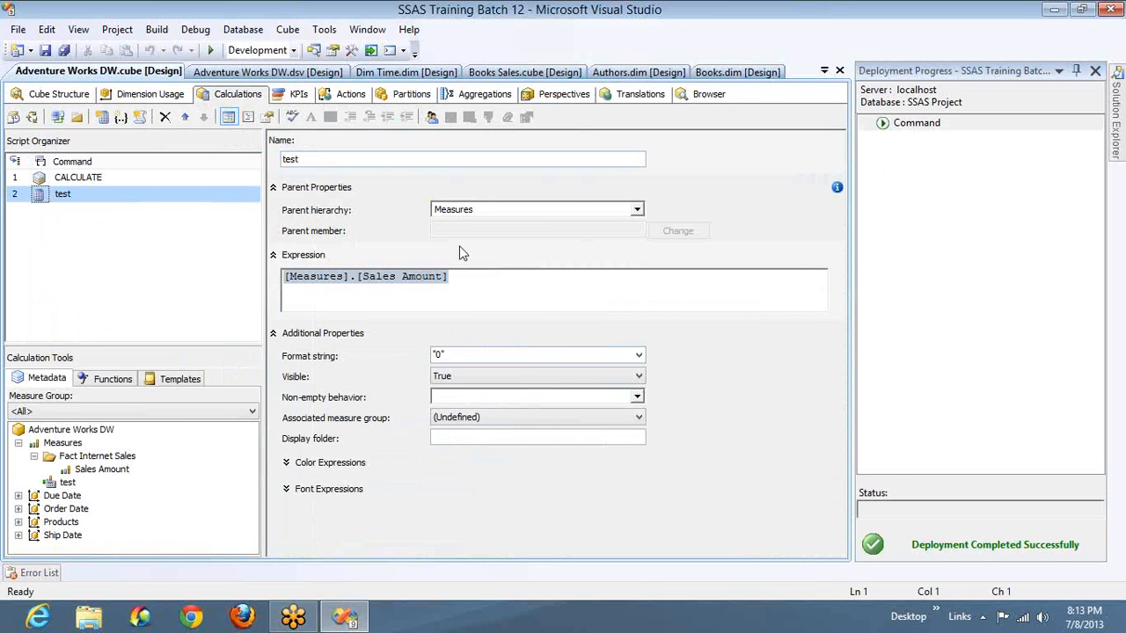
pyautogui.click(469, 282)
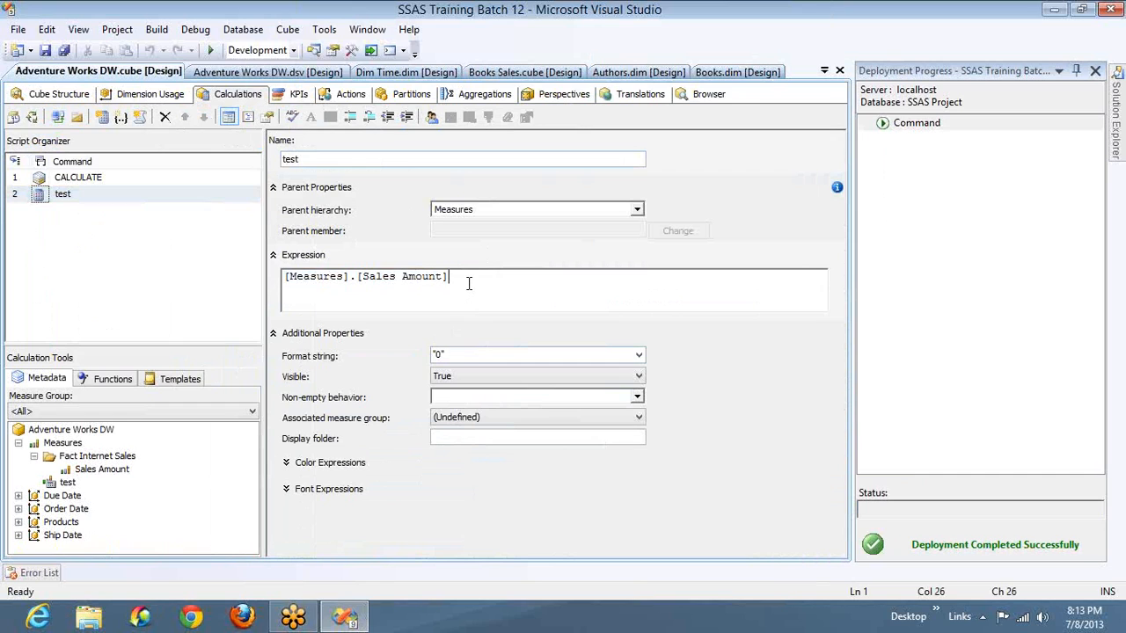
pyautogui.hotkey('ctrl', 'a')
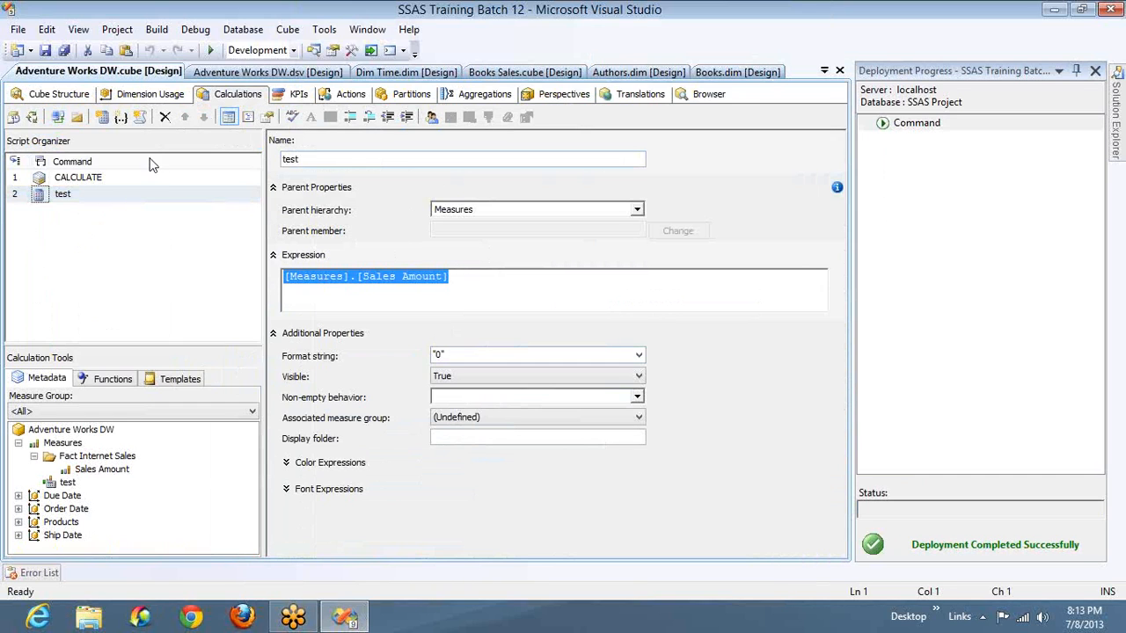
# - Set the FormatString of the Sales Amount measure in Fact Internet Sales to $#,##0.00;($#,##0.00)
pyautogui.click(71, 95)
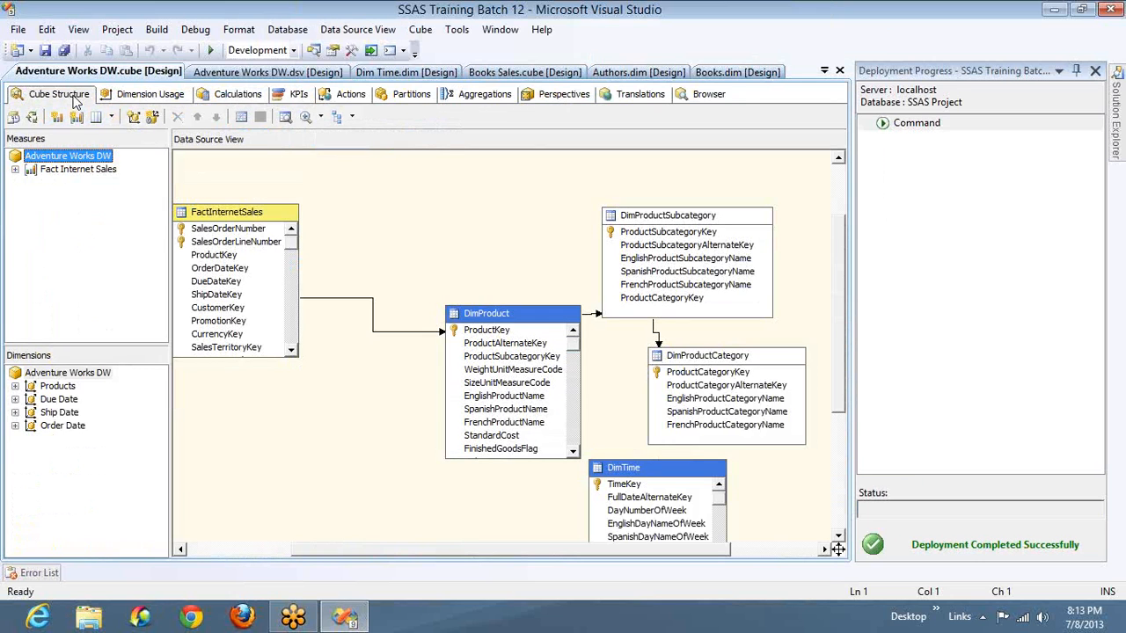
pyautogui.click(15, 169)
pyautogui.click(63, 183)
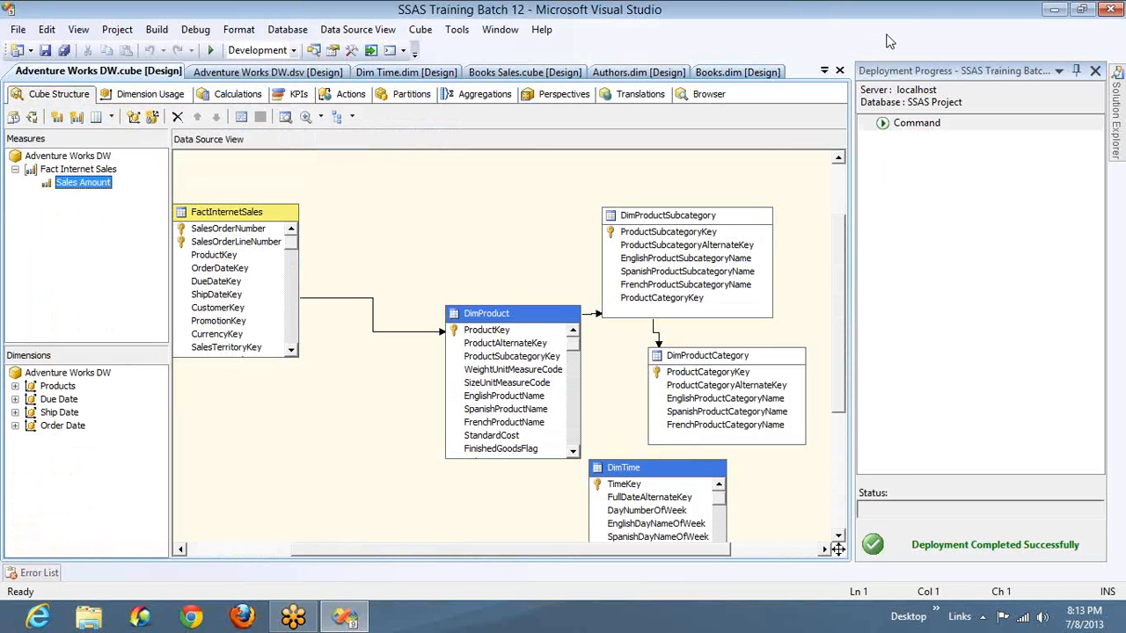
pyautogui.click(84, 186)
pyautogui.press('Escape')
pyautogui.press('F4')
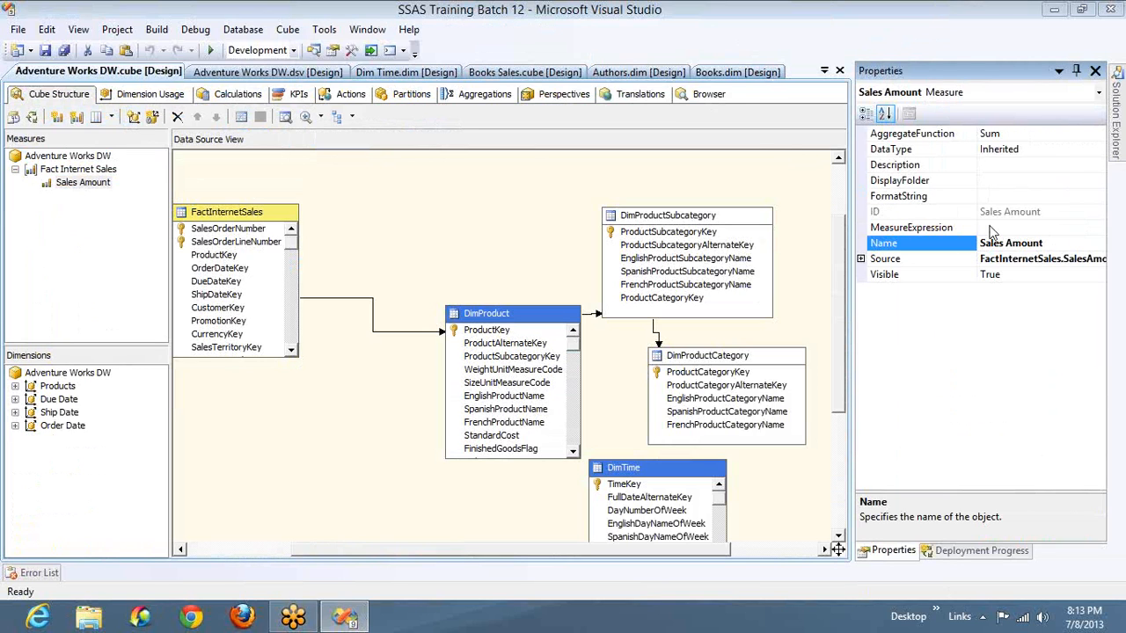
pyautogui.click(1004, 197)
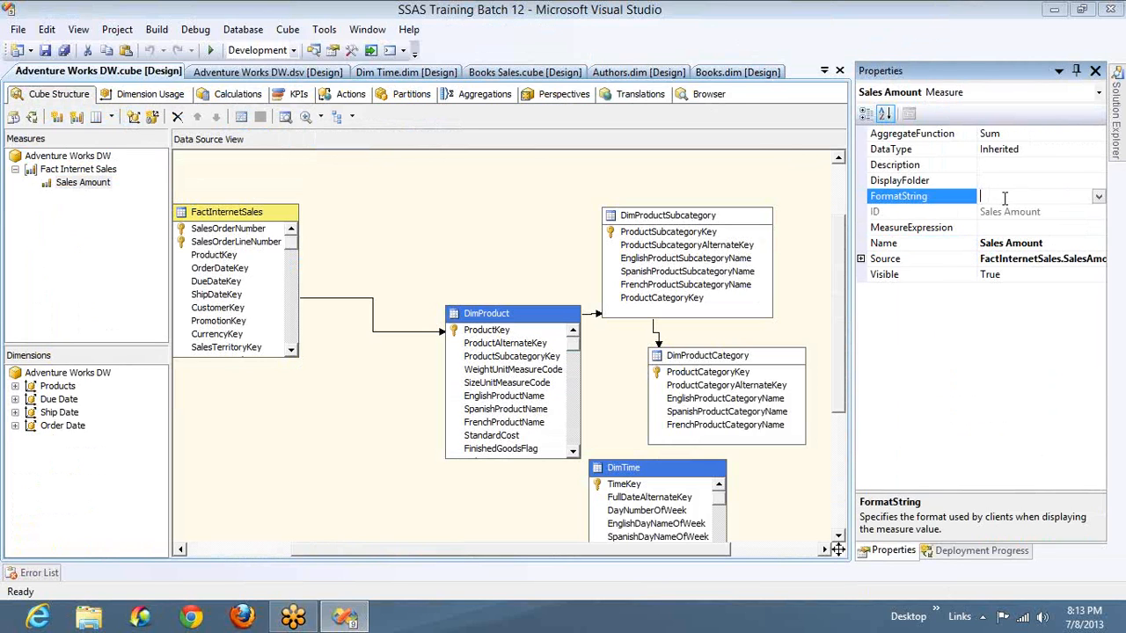
pyautogui.click(1097, 199)
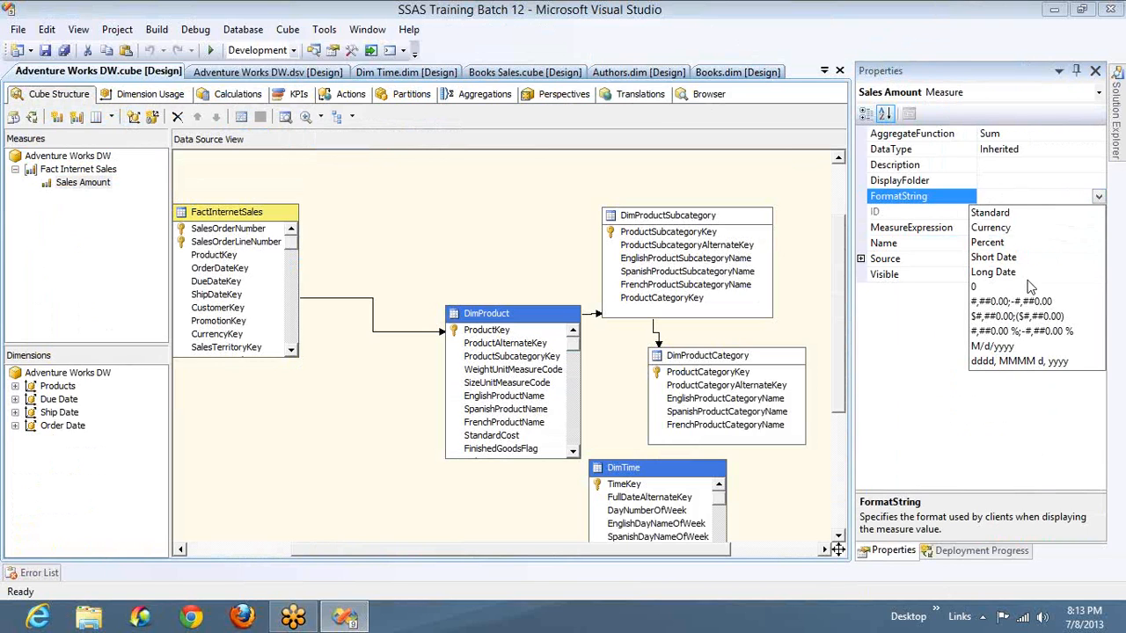
pyautogui.click(1011, 316)
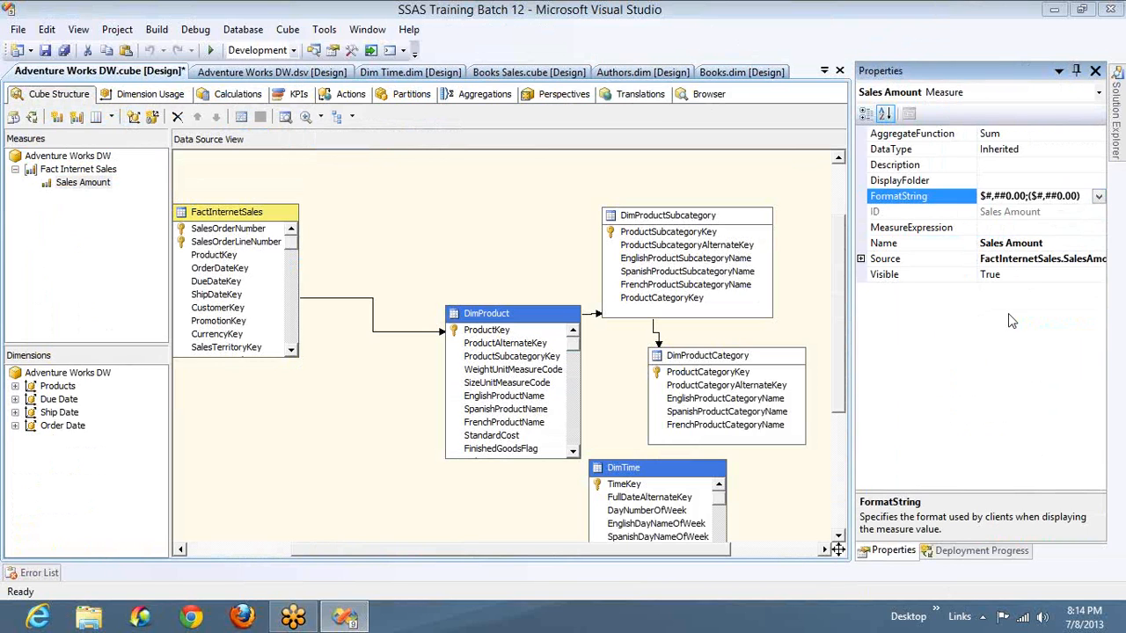
# - Deploy the project, process the Adventure Works DW cube, and reconnect the browser to compare Sales Amount with the test values
pyautogui.click(32, 118)
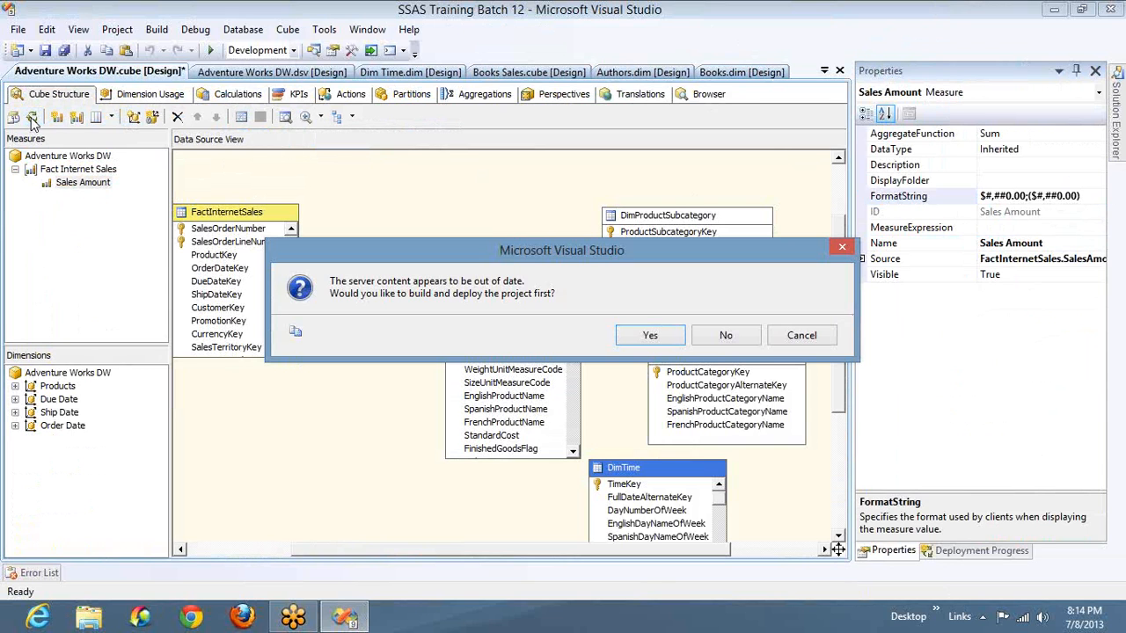
pyautogui.press('Return')
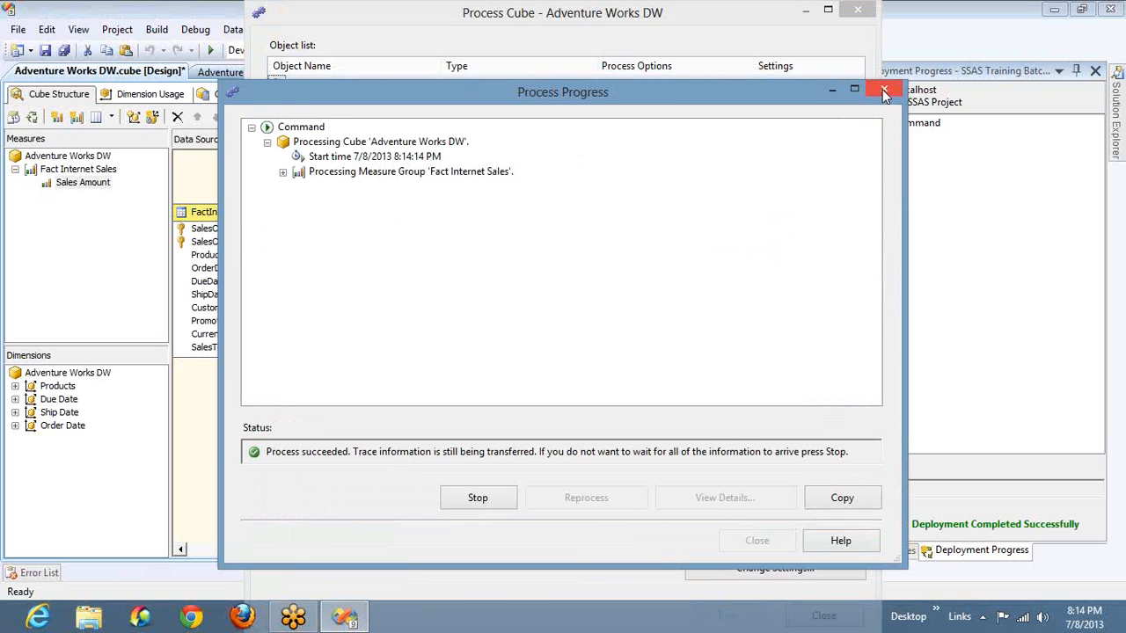
pyautogui.click(884, 92)
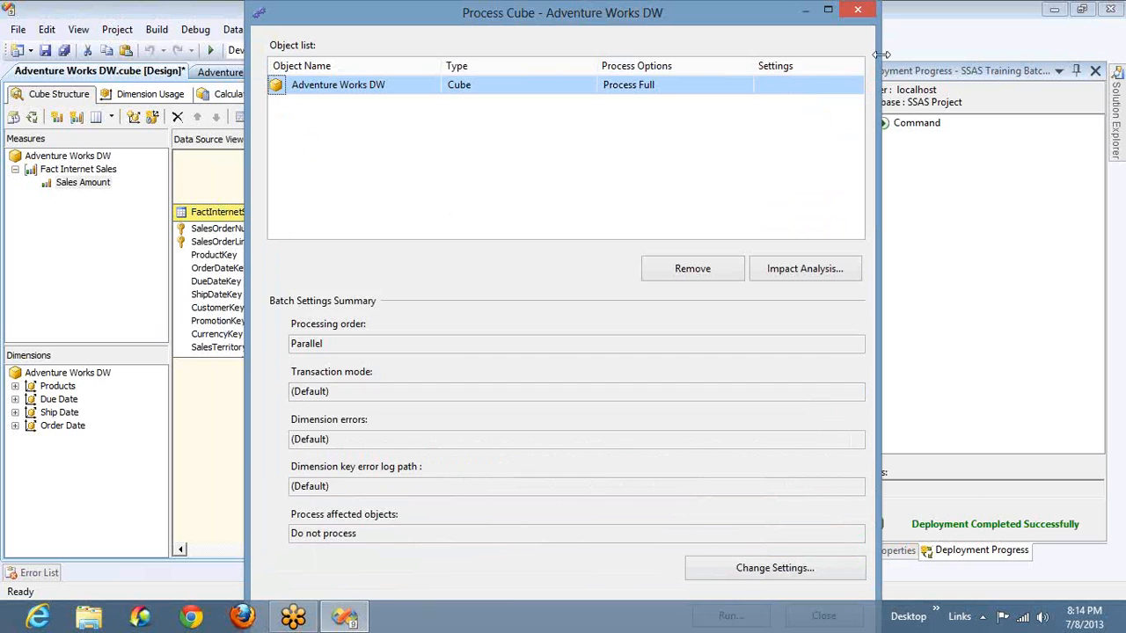
pyautogui.click(859, 11)
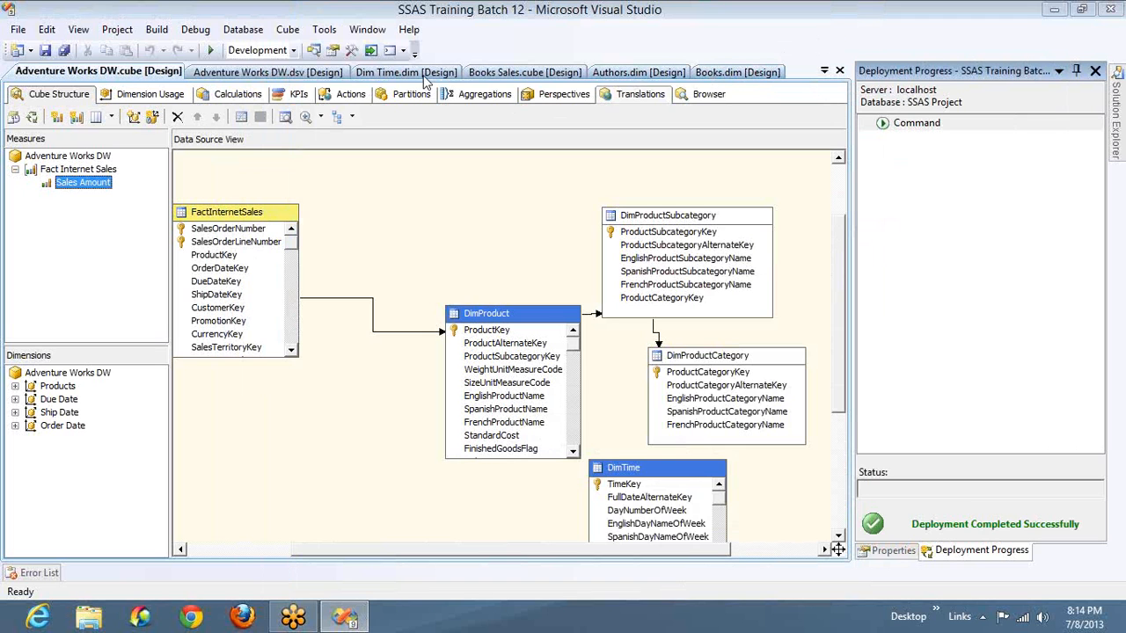
pyautogui.click(691, 95)
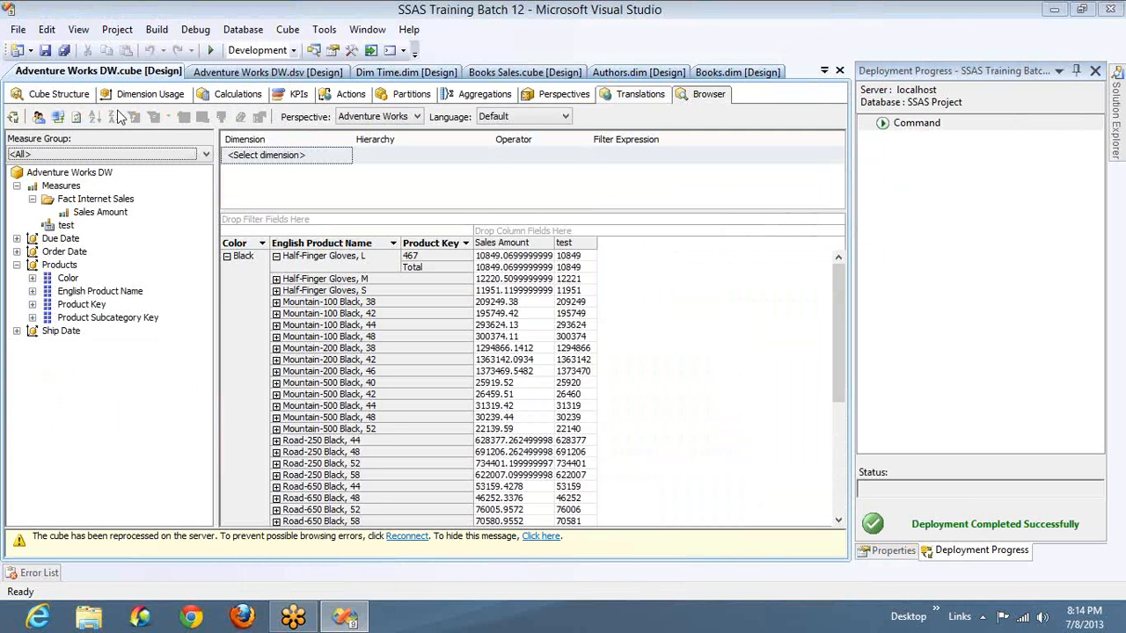
pyautogui.click(58, 118)
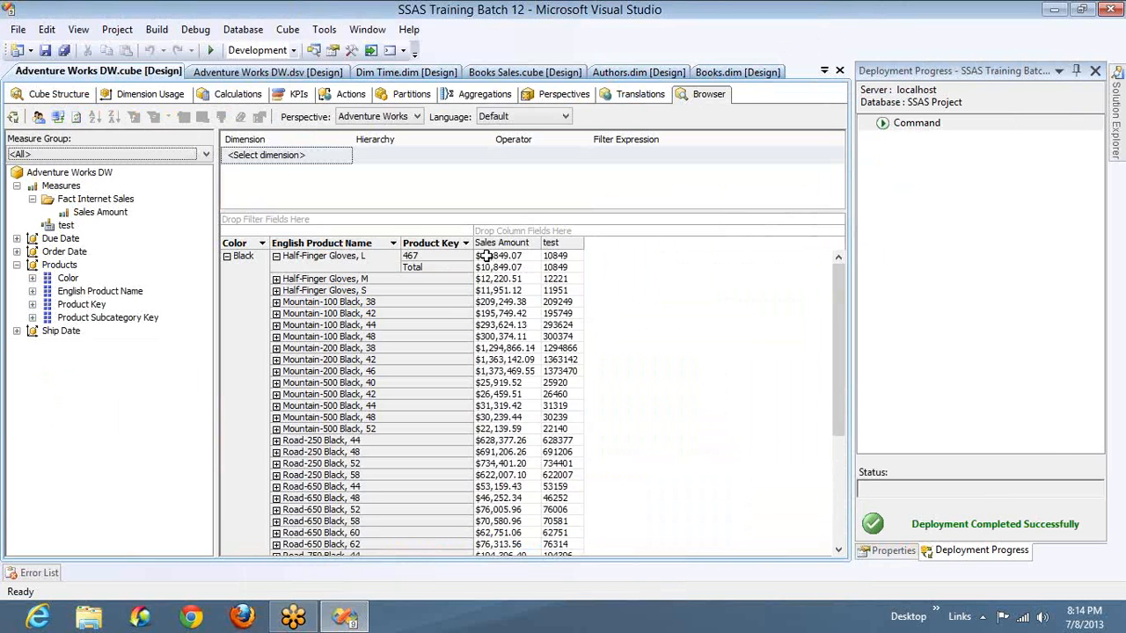
pyautogui.click(555, 256)
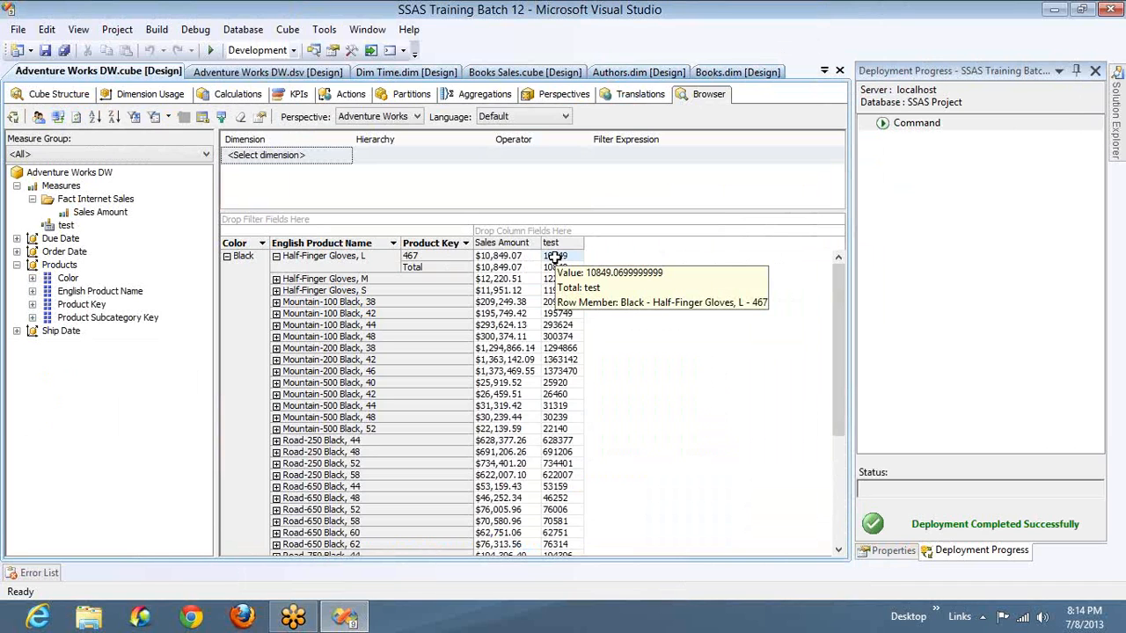
# - Review the format string and visibility options available for the test calculated member
pyautogui.click(233, 95)
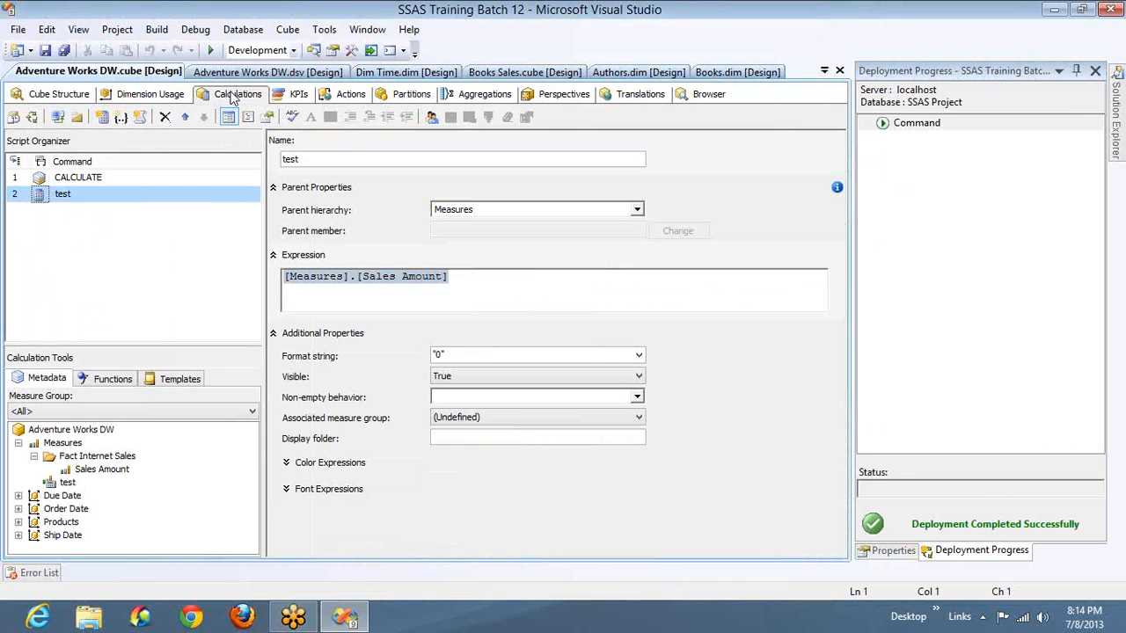
pyautogui.click(639, 356)
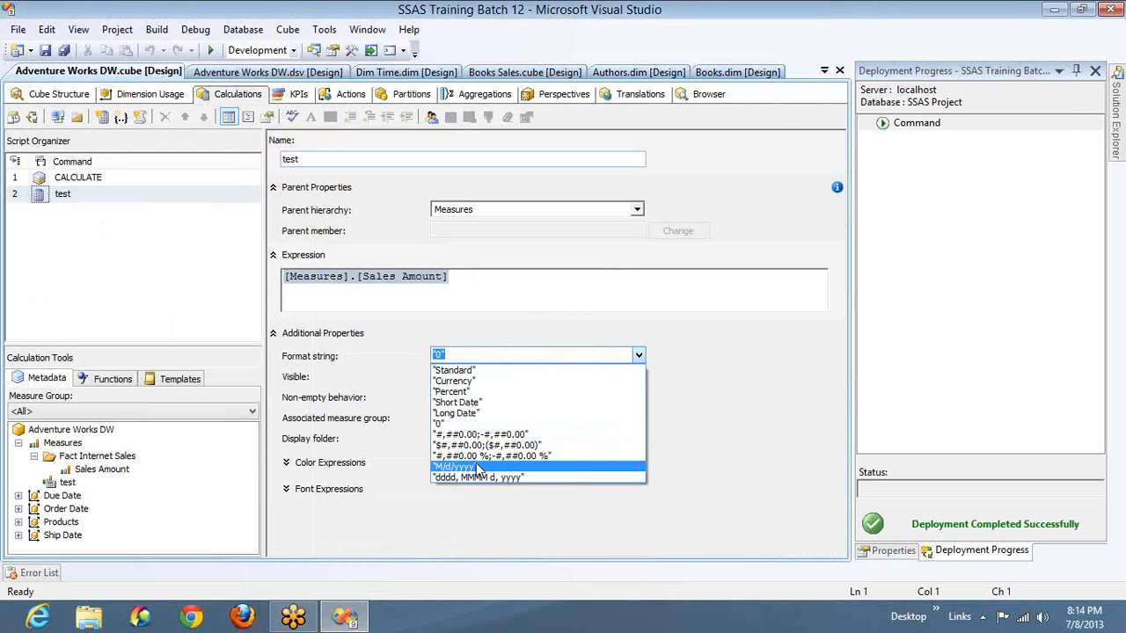
pyautogui.click(365, 365)
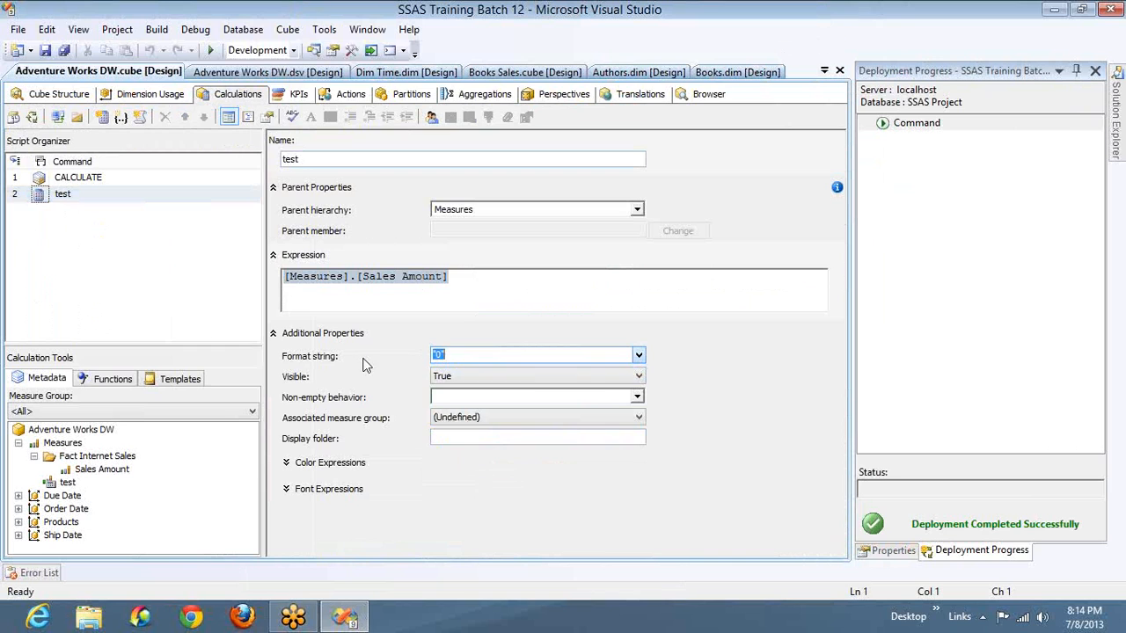
pyautogui.click(601, 382)
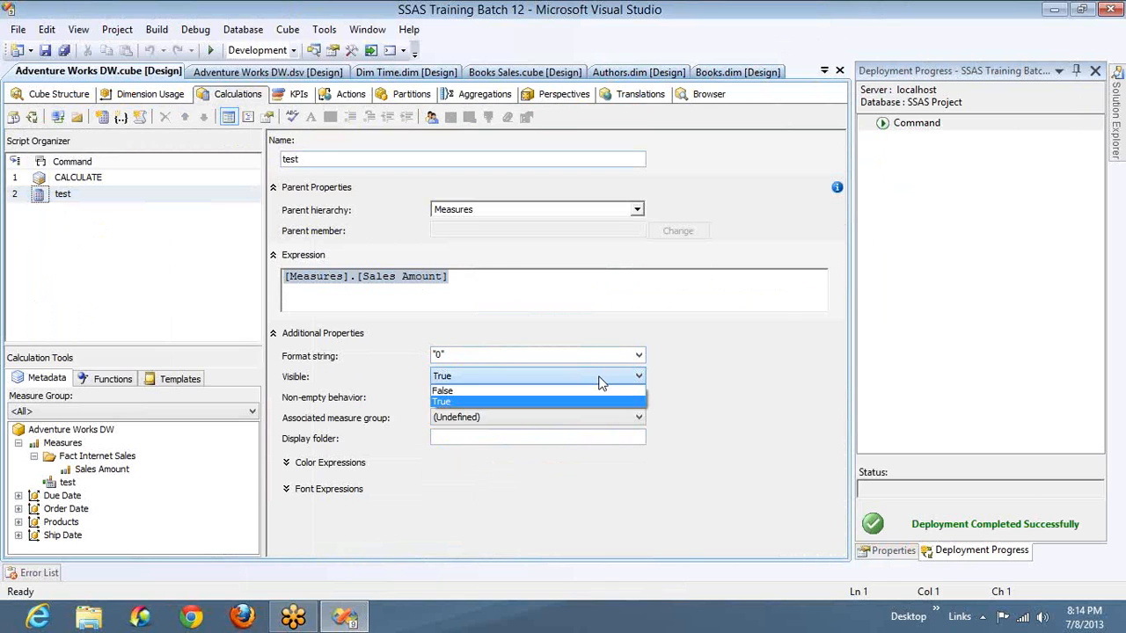
pyautogui.click(1119, 40)
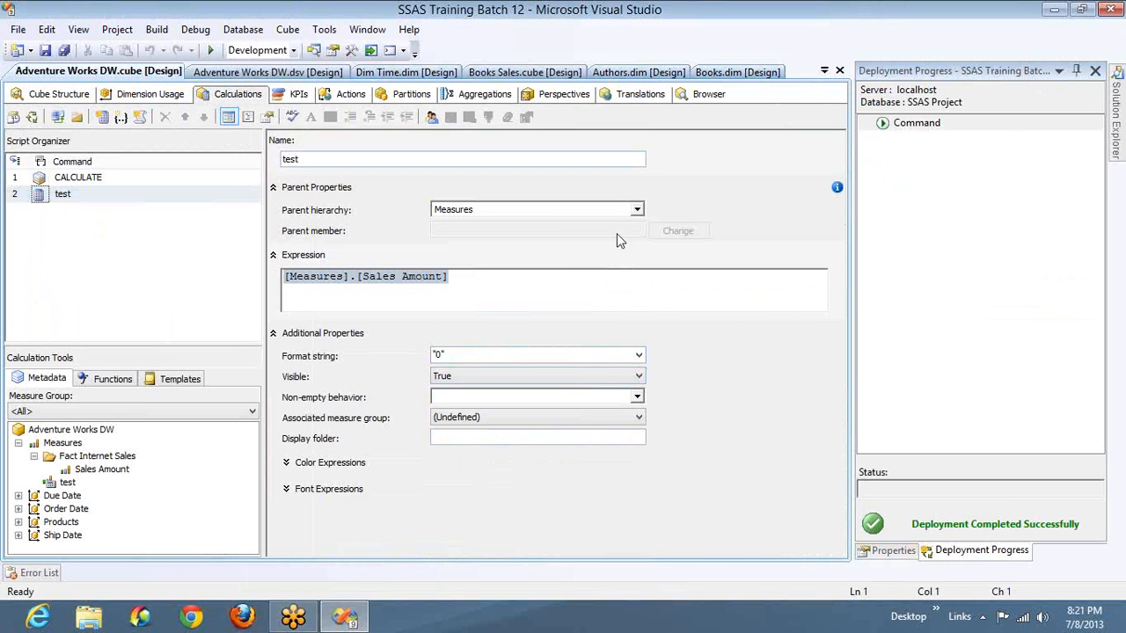
# - Change the test member's expression to 1000 / [Measures].[Sales Amount]
pyautogui.click(558, 290)
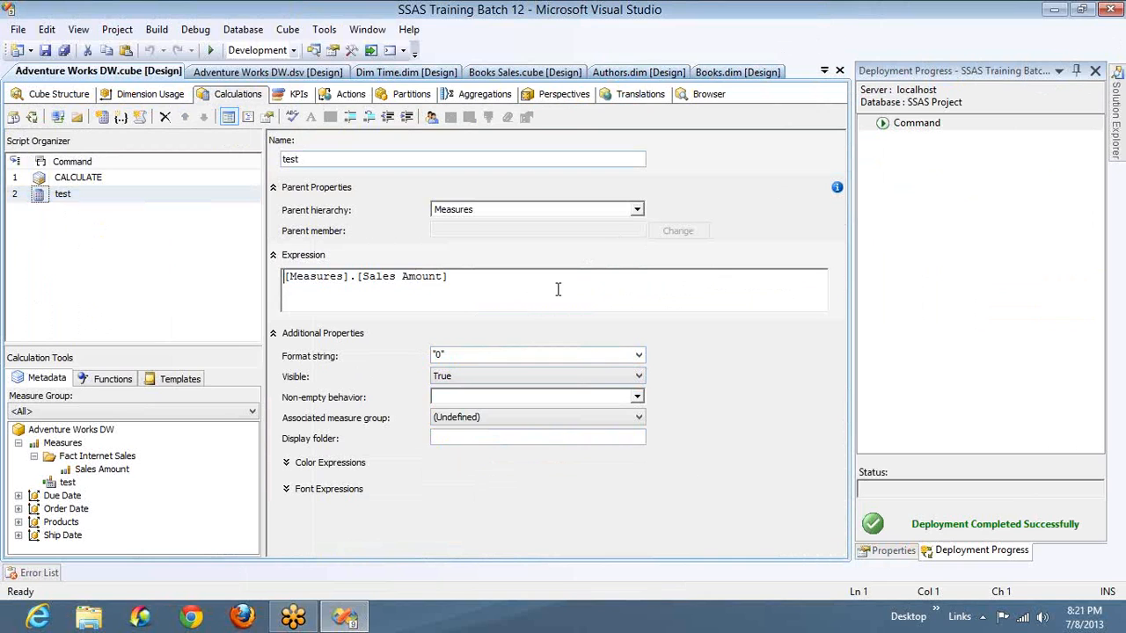
pyautogui.write('1000 ')
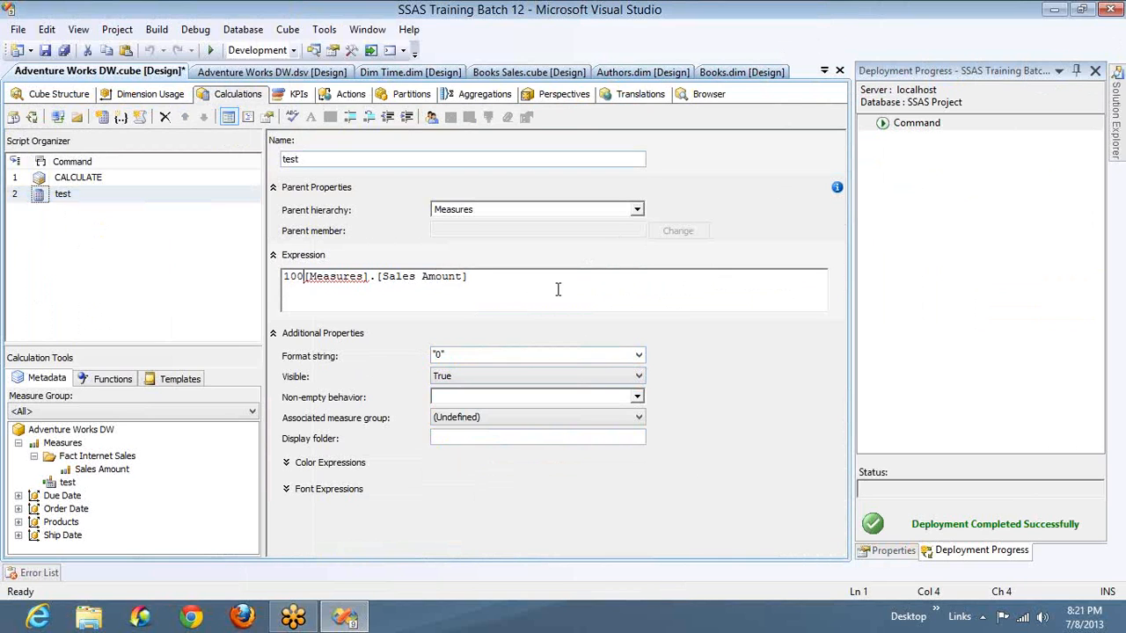
pyautogui.write('/')
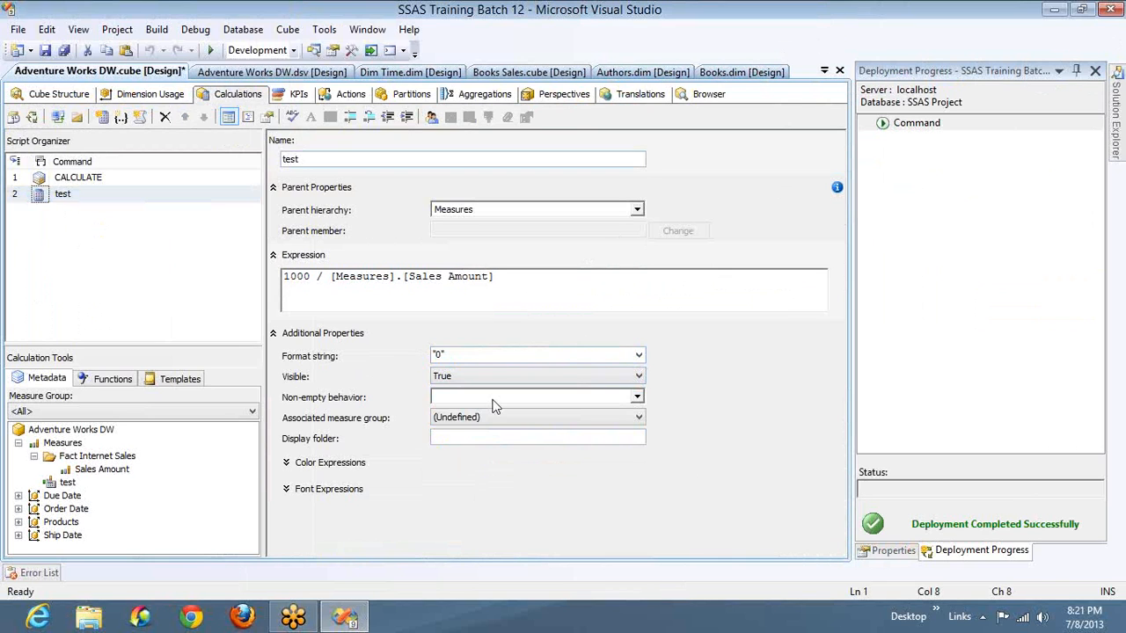
# - Deploy the division expression without processing the cube, and reconnect the browser to check the test values for products without sales
pyautogui.click(31, 120)
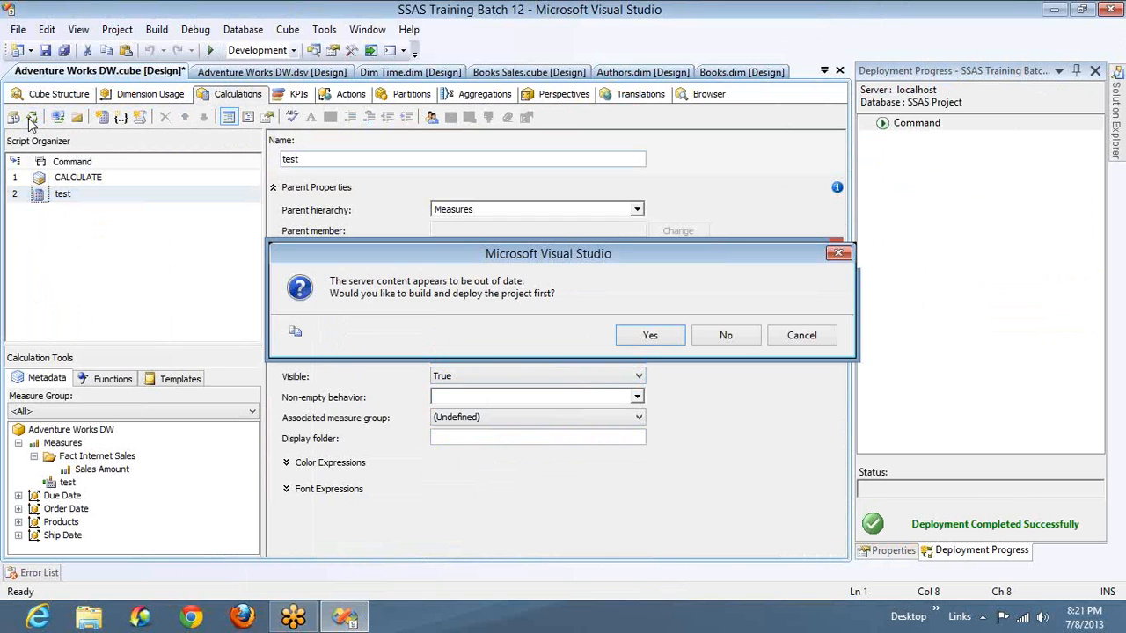
pyautogui.press('Return')
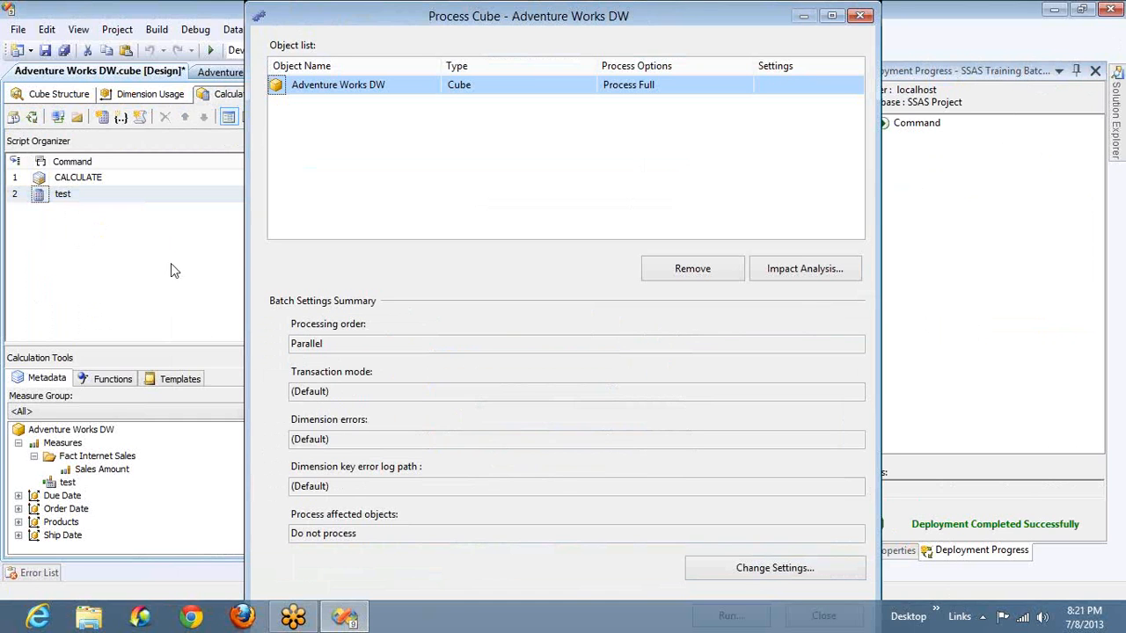
pyautogui.click(851, 14)
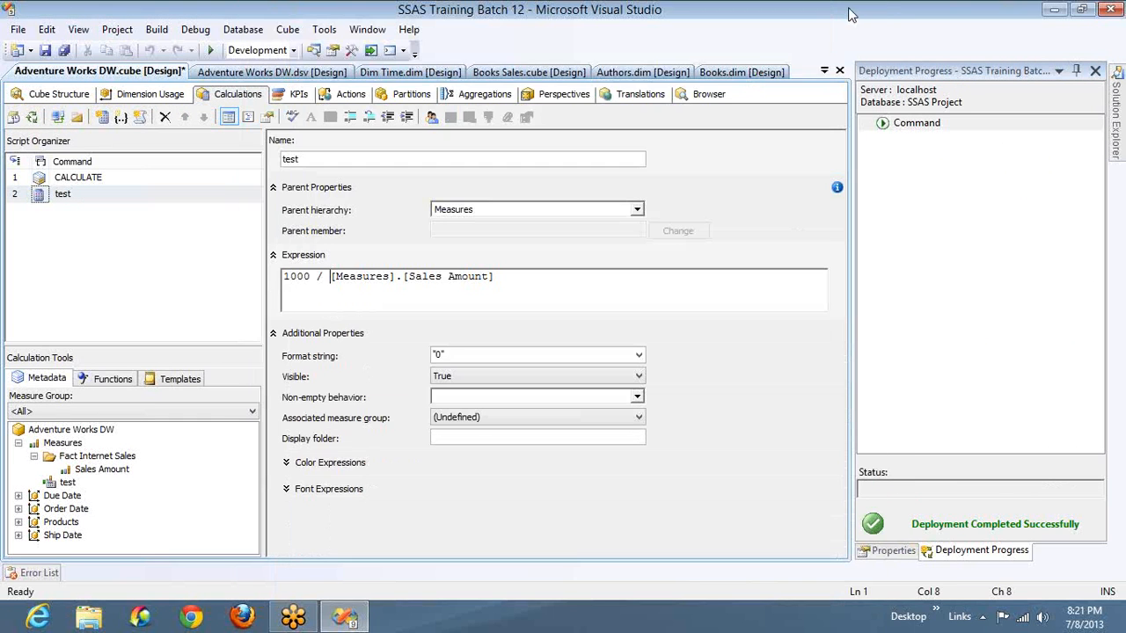
pyautogui.click(706, 93)
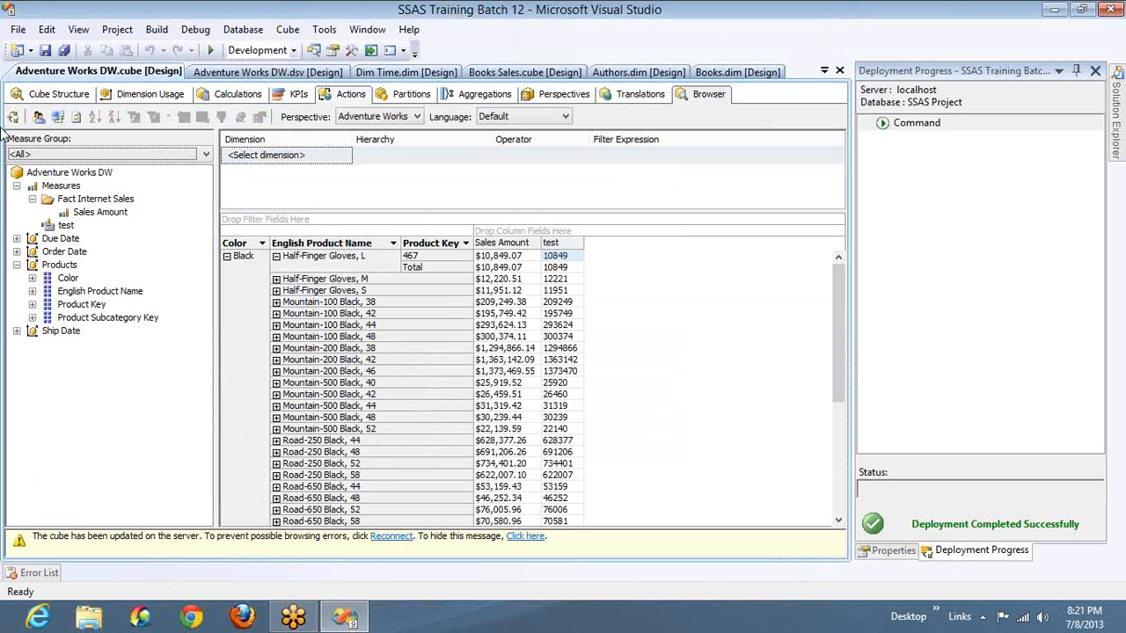
pyautogui.click(57, 118)
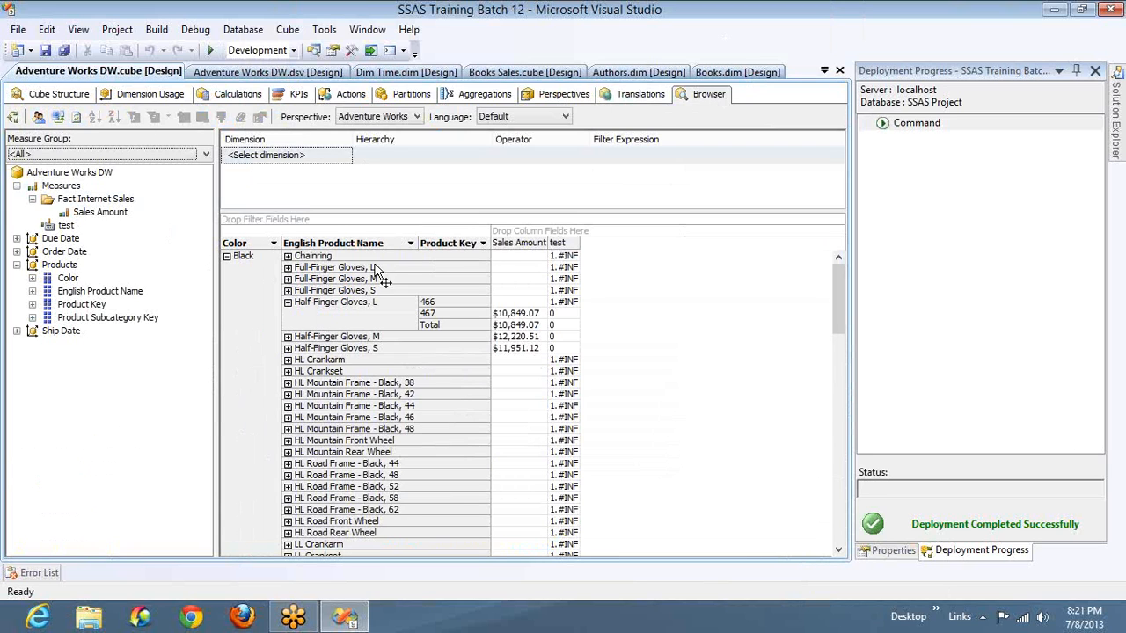
pyautogui.click(560, 258)
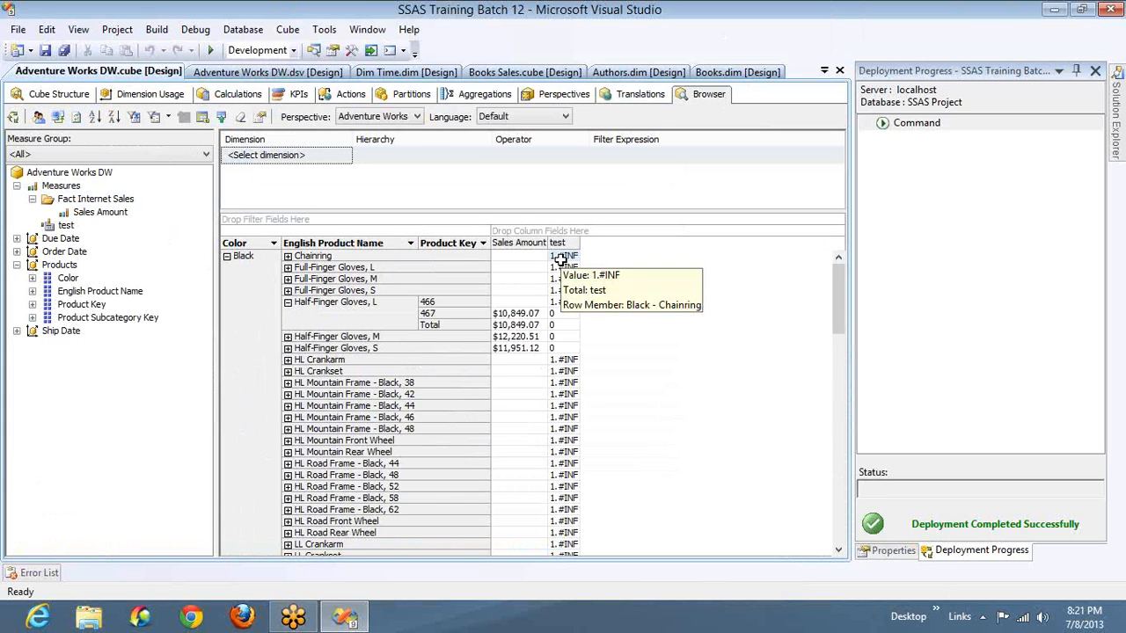
# - Set the test member's non-empty behavior to the Sales Amount measure
pyautogui.click(227, 94)
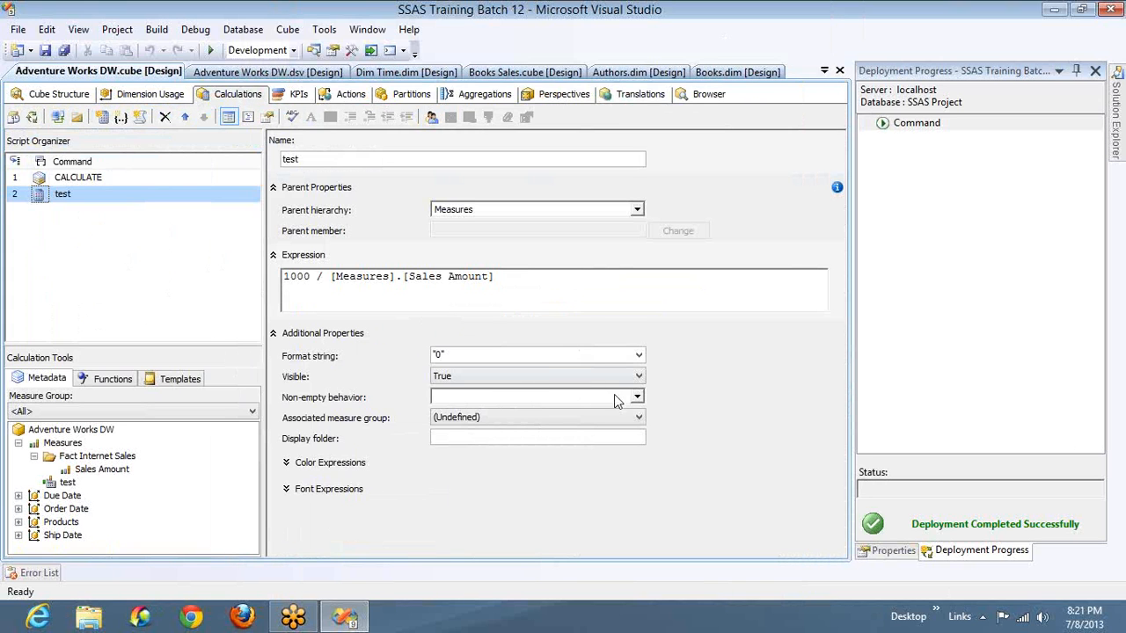
pyautogui.click(638, 396)
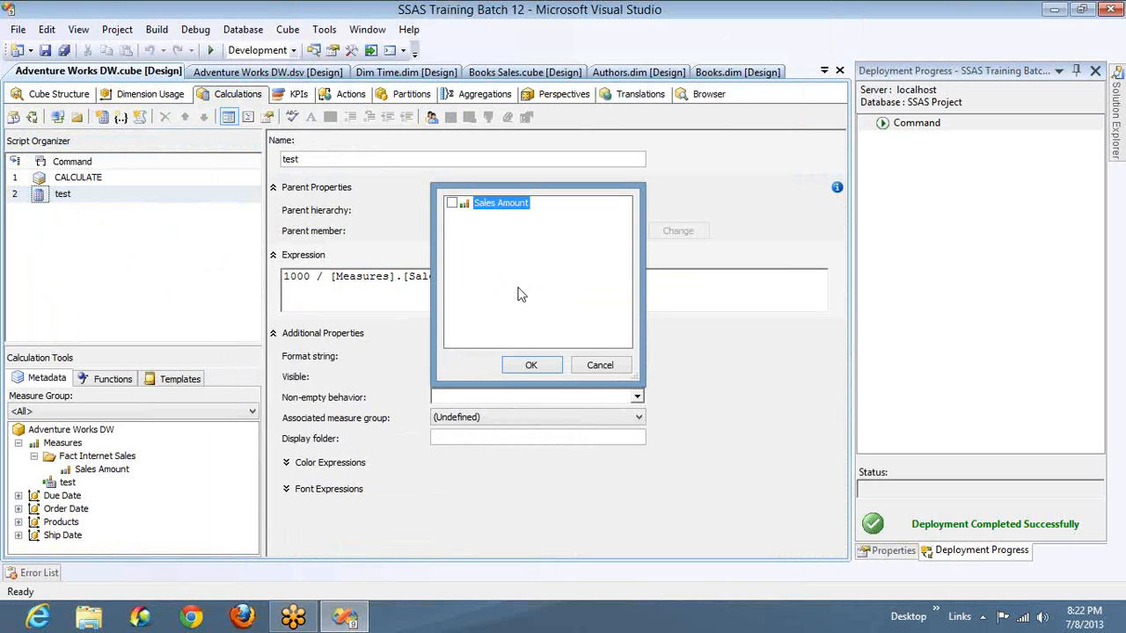
pyautogui.click(451, 203)
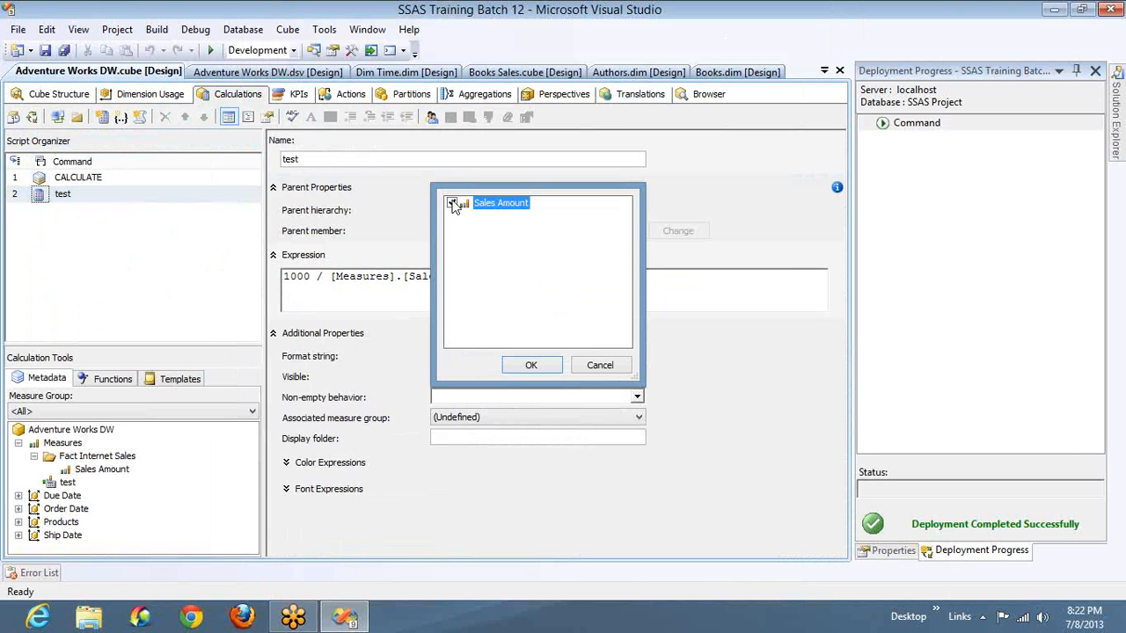
pyautogui.click(530, 366)
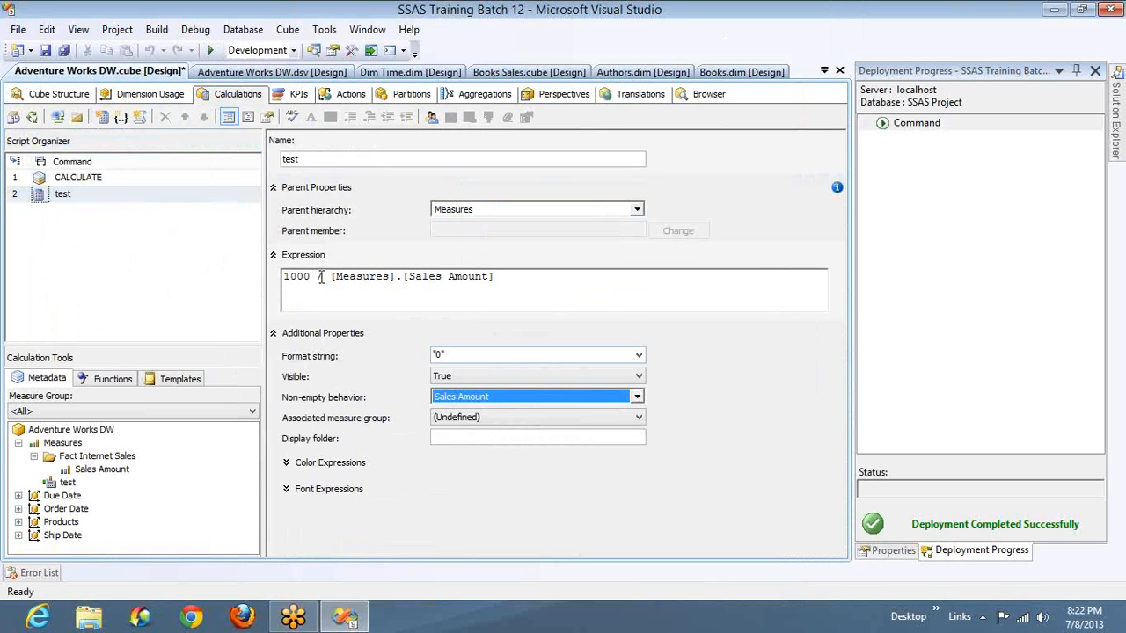
pyautogui.moveTo(325, 276); pyautogui.dragTo(503, 280)
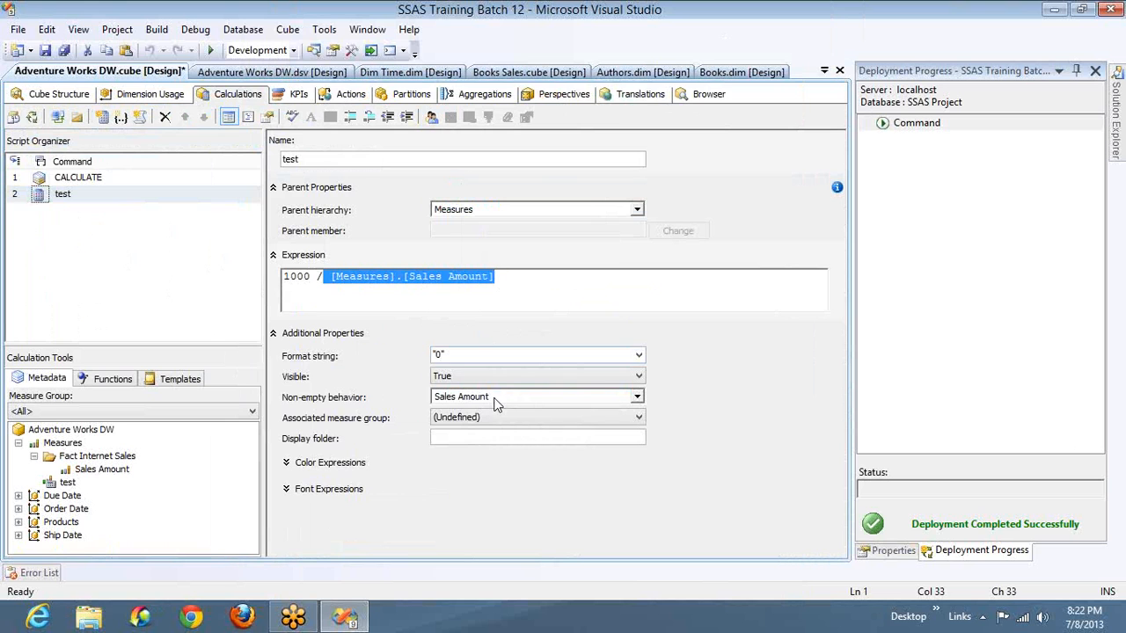
pyautogui.click(512, 284)
pyautogui.hotkey('shift', 'Home')
pyautogui.hotkey('ctrl', 'Tab')
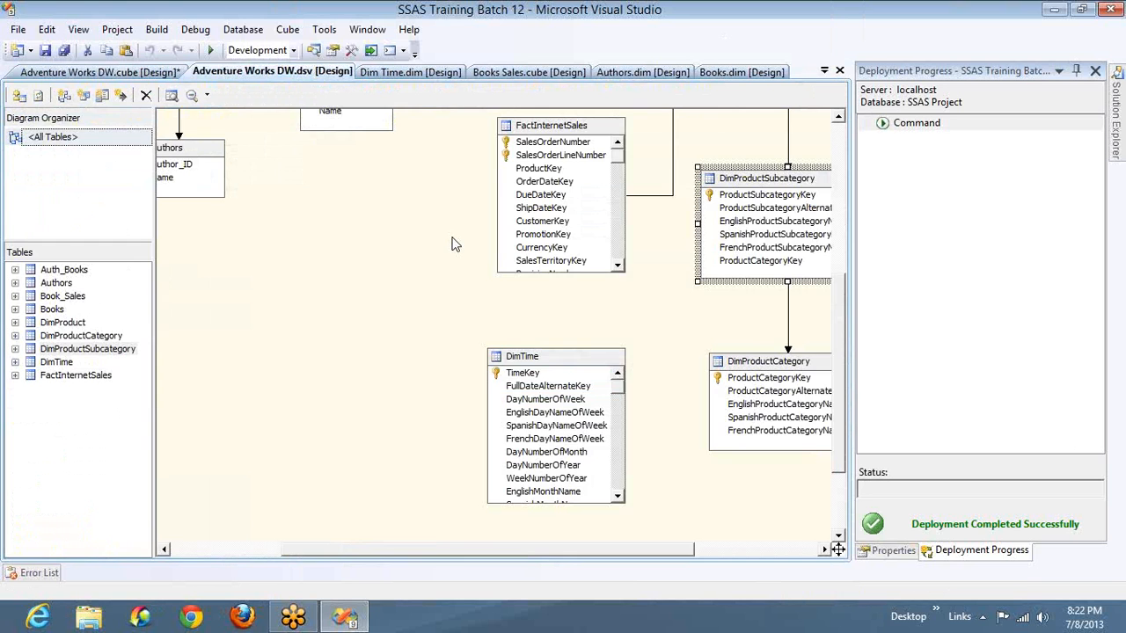
# - Return to the cube browser and compare the Sales Amount and test cells for the black Chainring product
pyautogui.hotkey('ctrl', 'Tab')
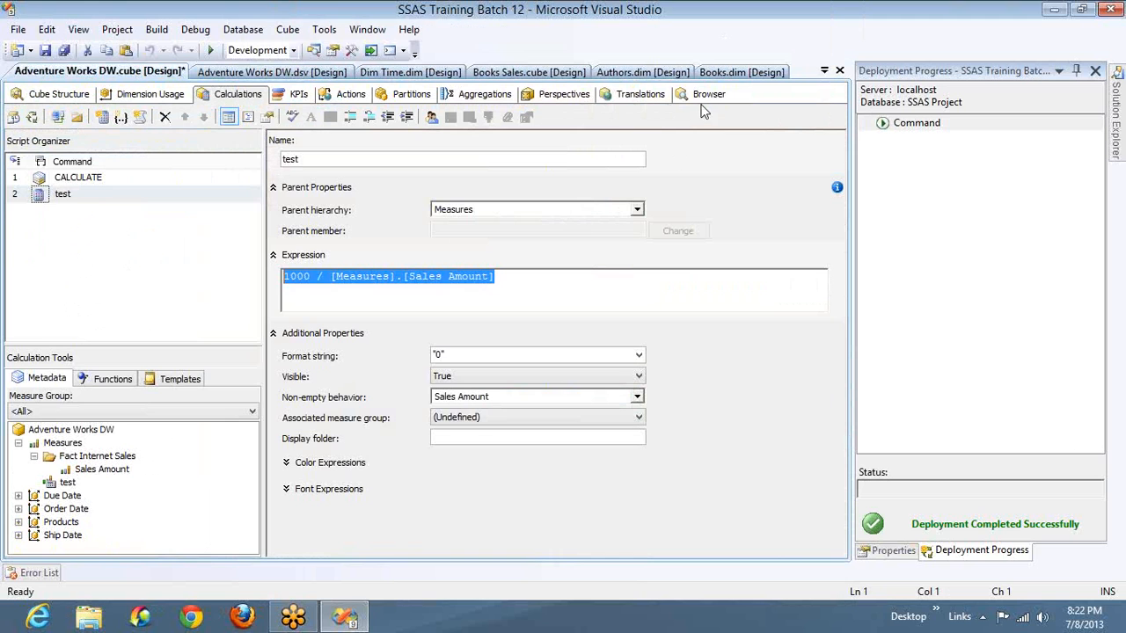
pyautogui.click(707, 94)
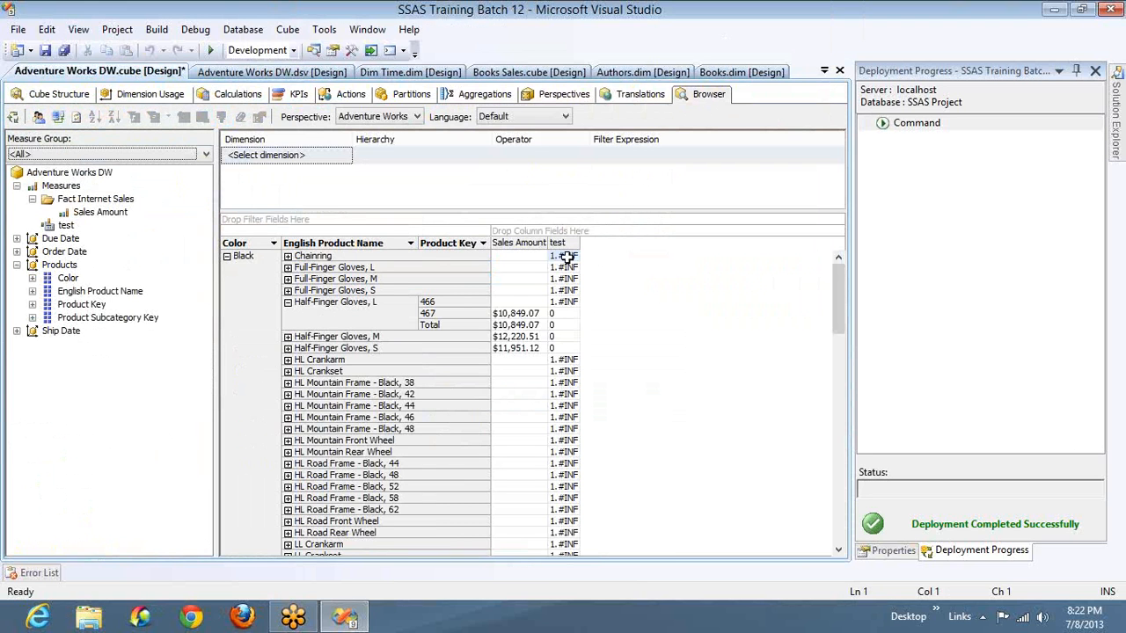
pyautogui.click(520, 256)
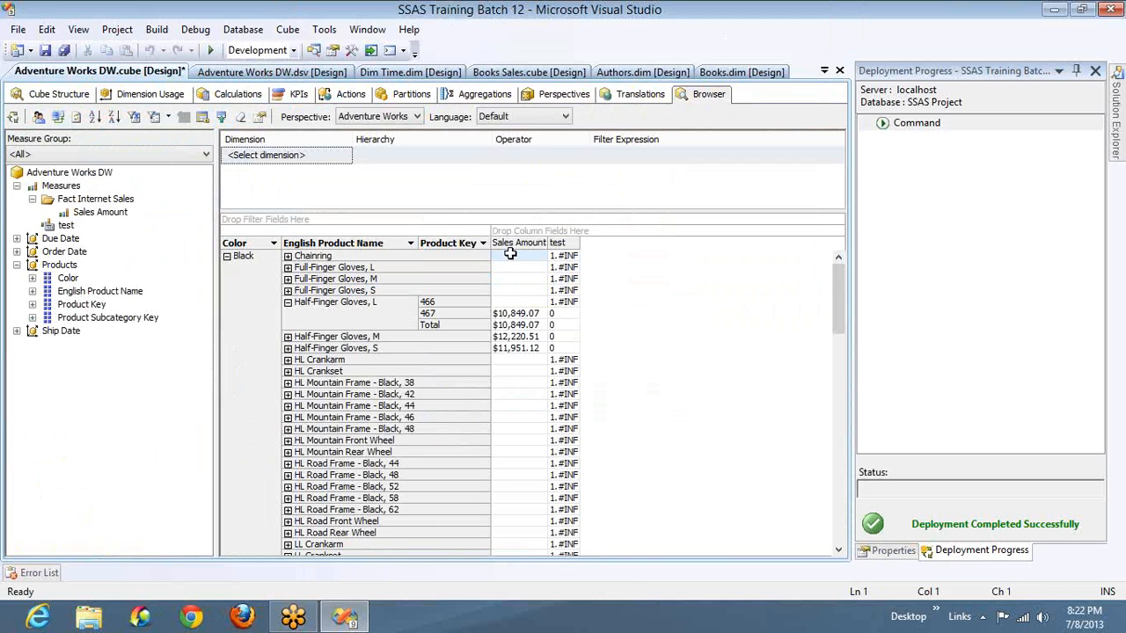
pyautogui.click(563, 256)
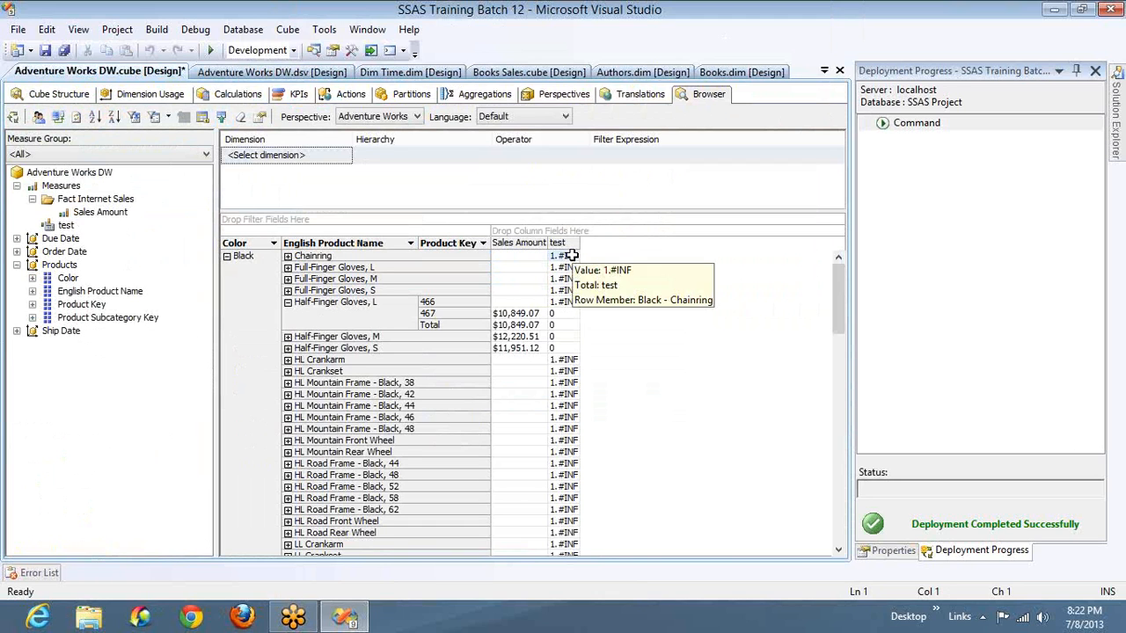
pyautogui.click(897, 250)
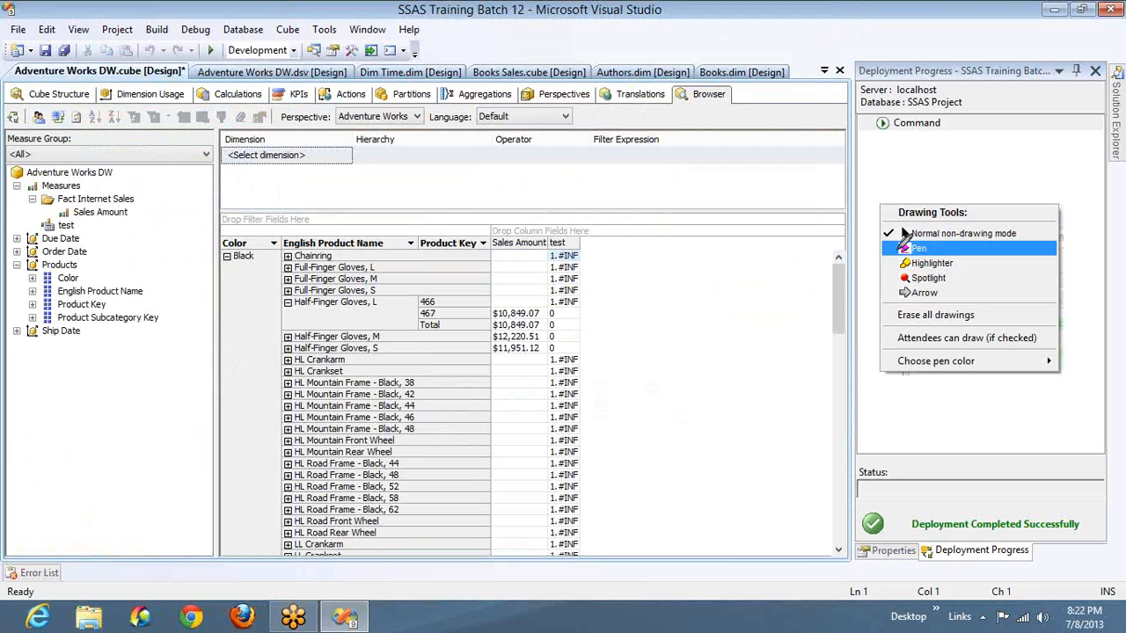
pyautogui.click(898, 248)
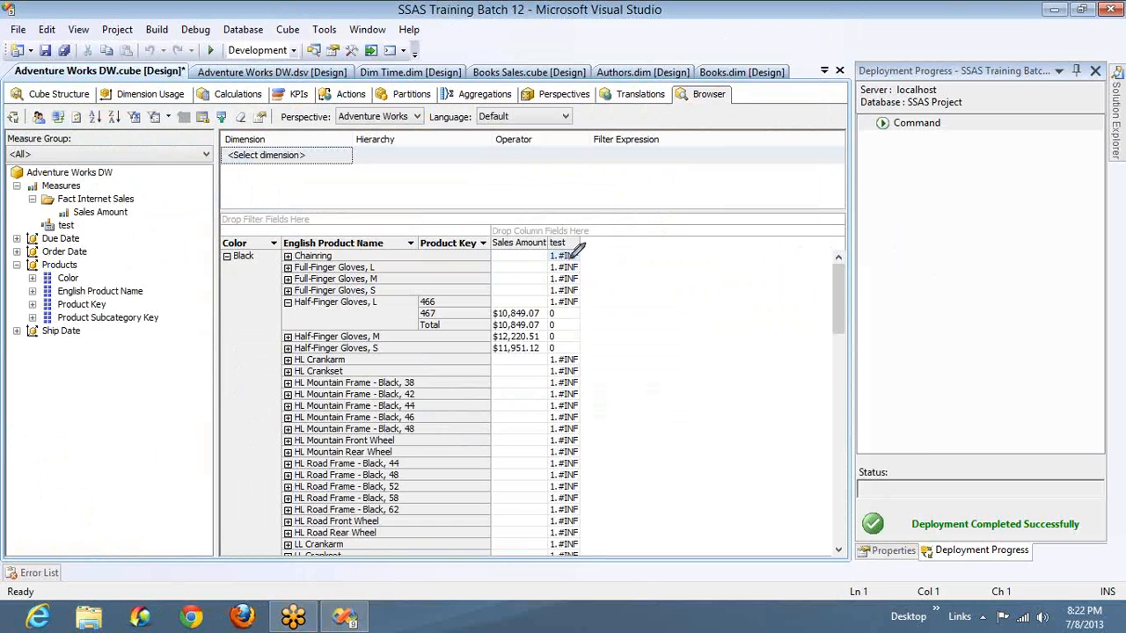
pyautogui.moveTo(557, 253)
pyautogui.mouseDown()
pyautogui.moveTo(519, 255)
pyautogui.moveTo(602, 244)
pyautogui.mouseUp()
pyautogui.rightClick(553, 265)
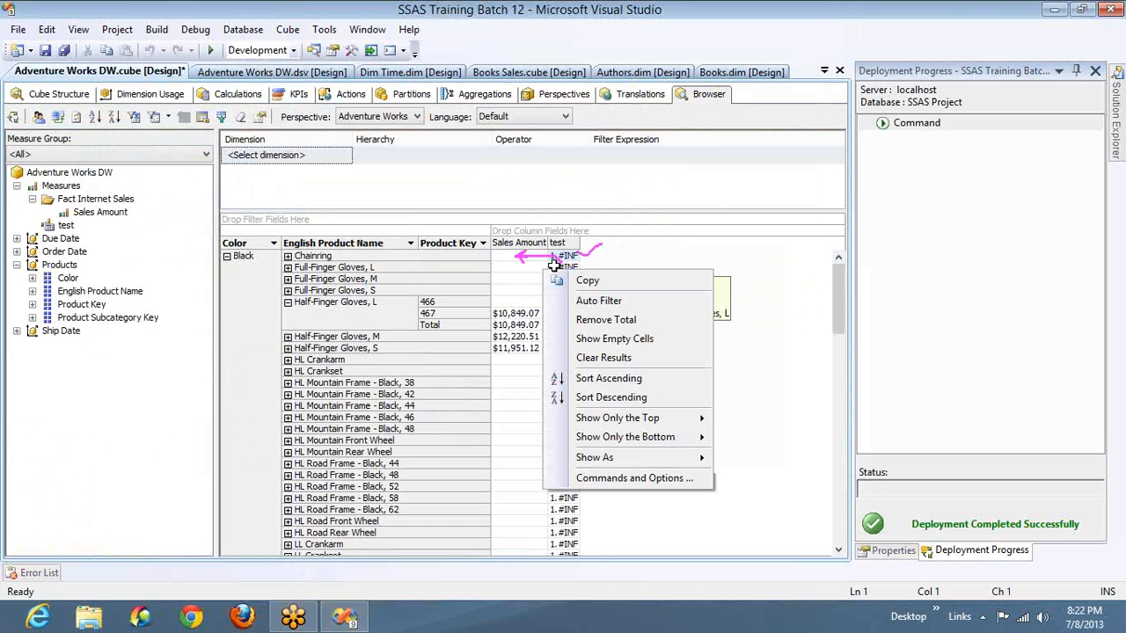
pyautogui.click(555, 266)
pyautogui.moveTo(559, 263)
pyautogui.mouseDown()
pyautogui.moveTo(533, 264)
pyautogui.moveTo(544, 268)
pyautogui.moveTo(529, 285)
pyautogui.moveTo(559, 301)
pyautogui.mouseUp()
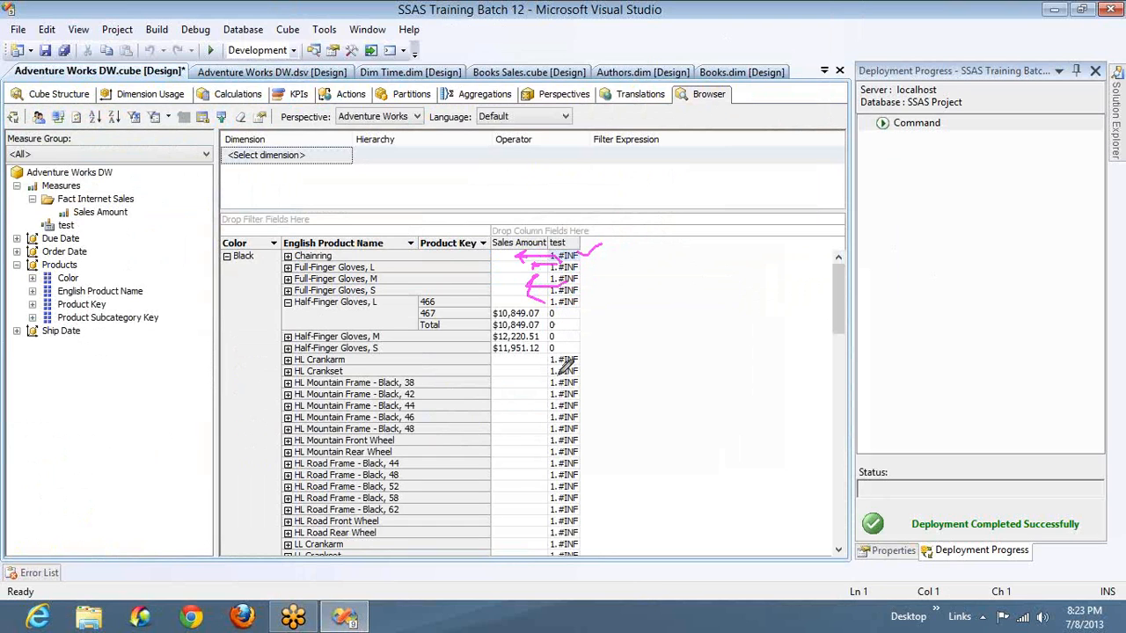
pyautogui.moveTo(557, 371)
pyautogui.mouseDown()
pyautogui.moveTo(565, 535)
pyautogui.moveTo(528, 554)
pyautogui.moveTo(545, 567)
pyautogui.mouseUp()
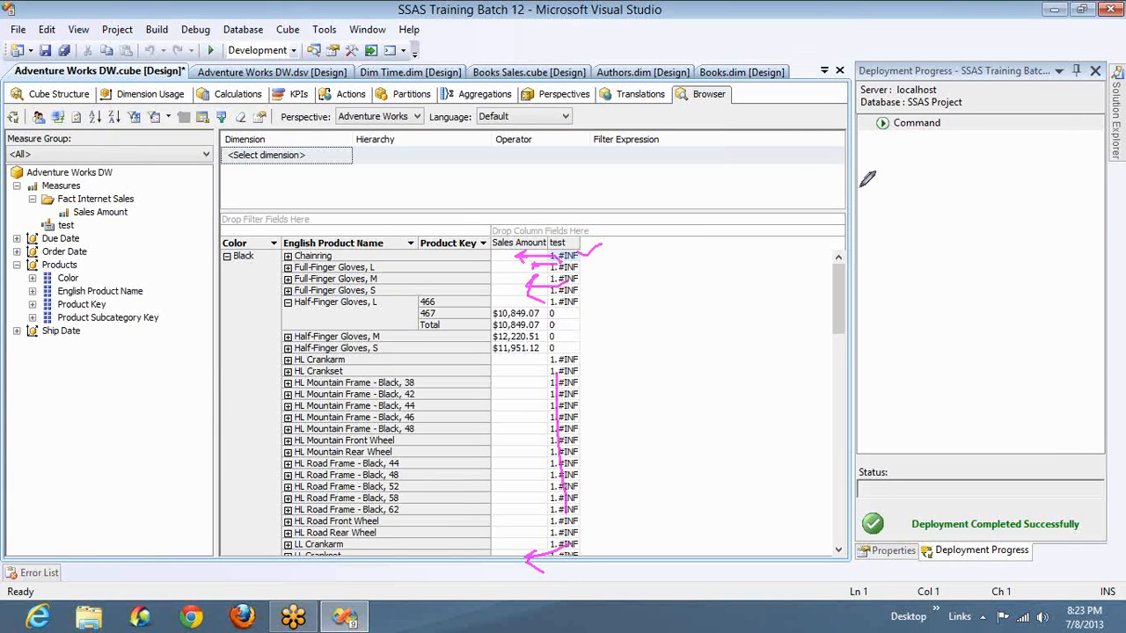
pyautogui.click(893, 219)
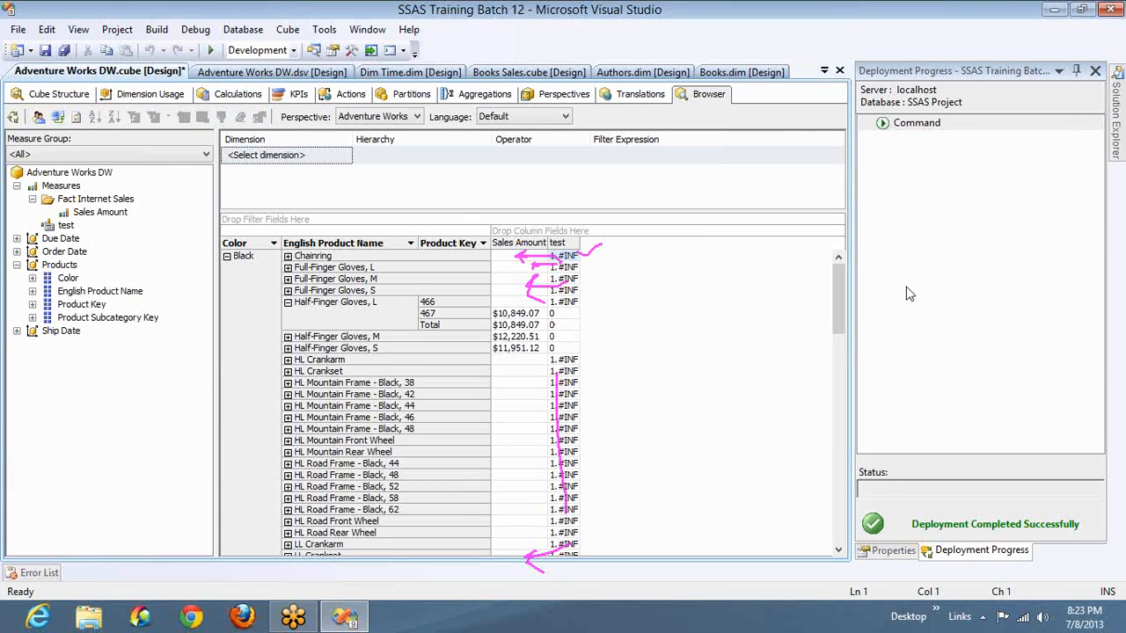
pyautogui.click(911, 318)
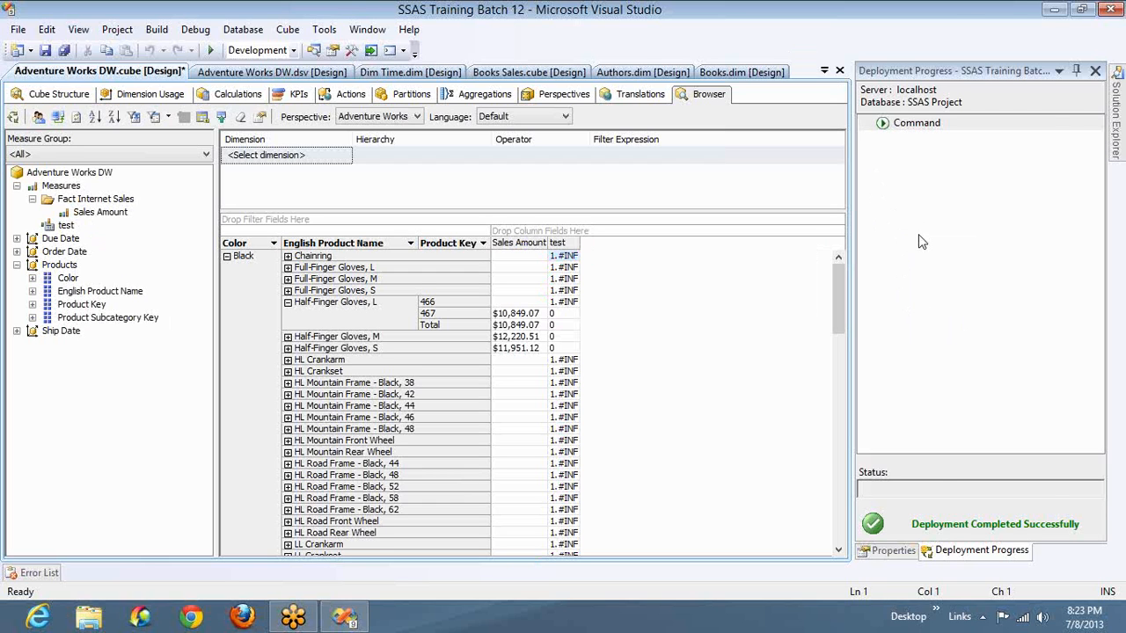
# - Check the test member's expression against its non-empty behavior, and deploy the project without processing the cube
pyautogui.click(250, 96)
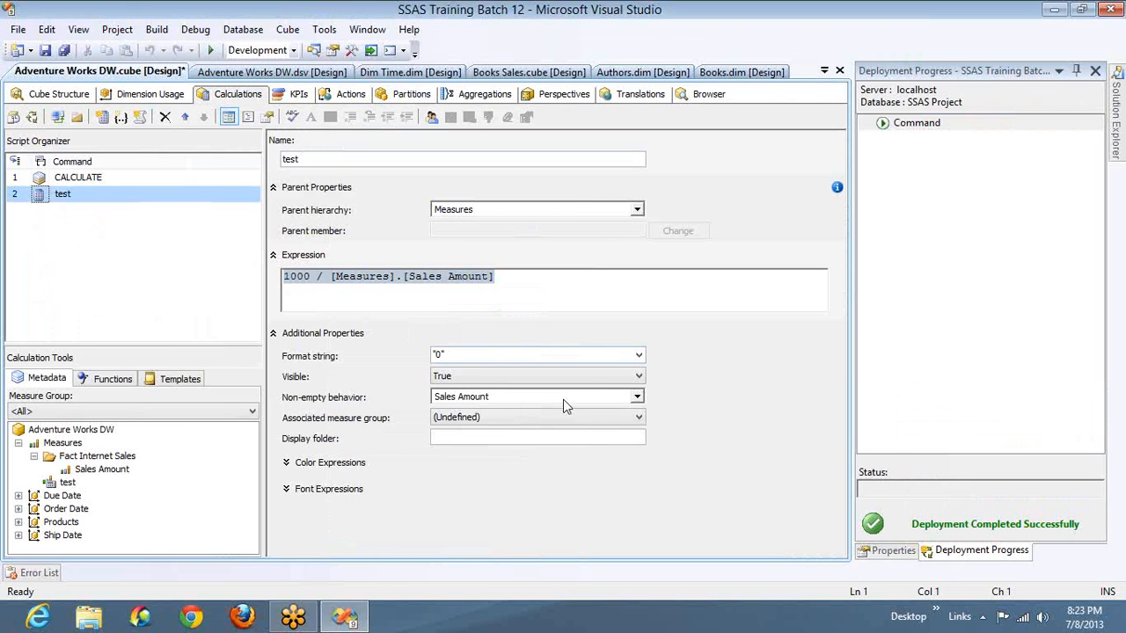
pyautogui.click(330, 279)
pyautogui.hotkey('shift', 'End')
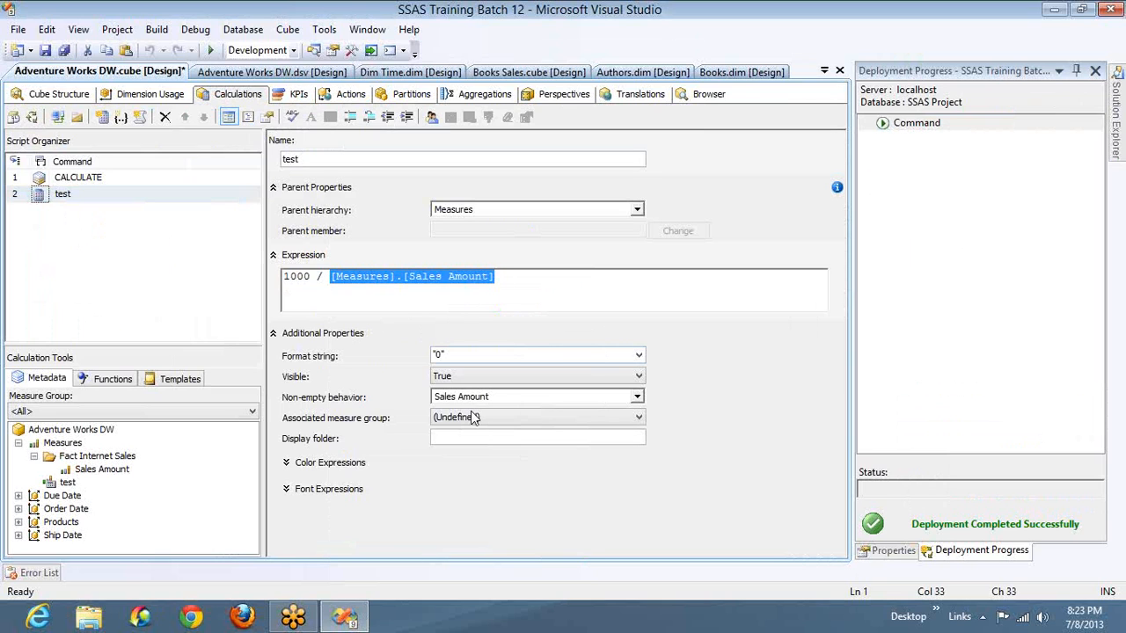
pyautogui.click(35, 117)
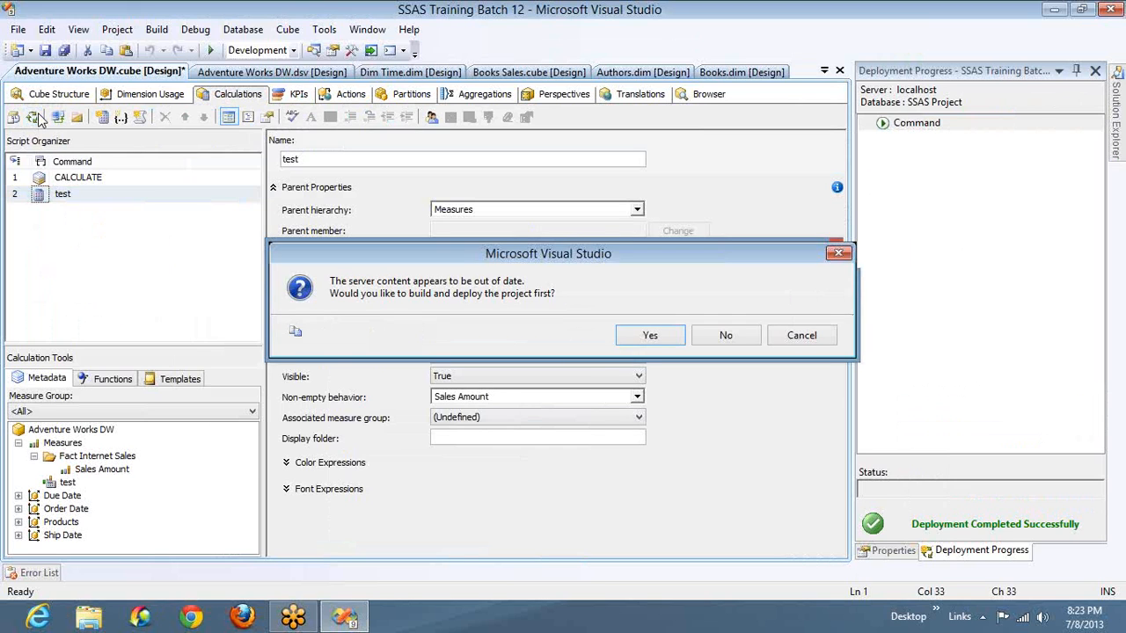
pyautogui.press('Return')
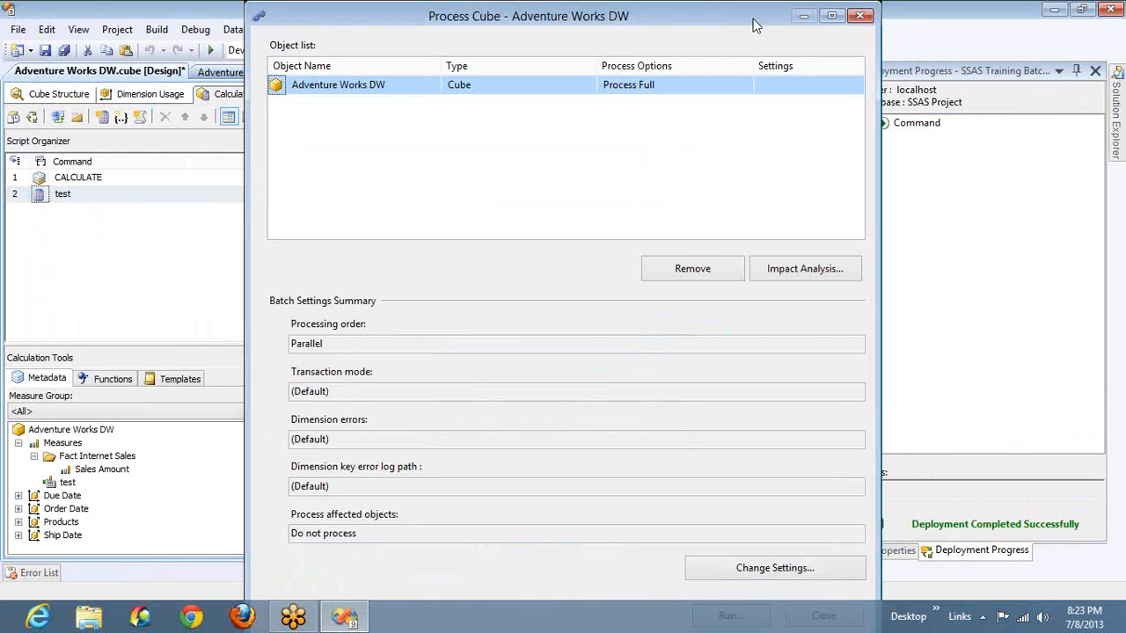
pyautogui.click(862, 15)
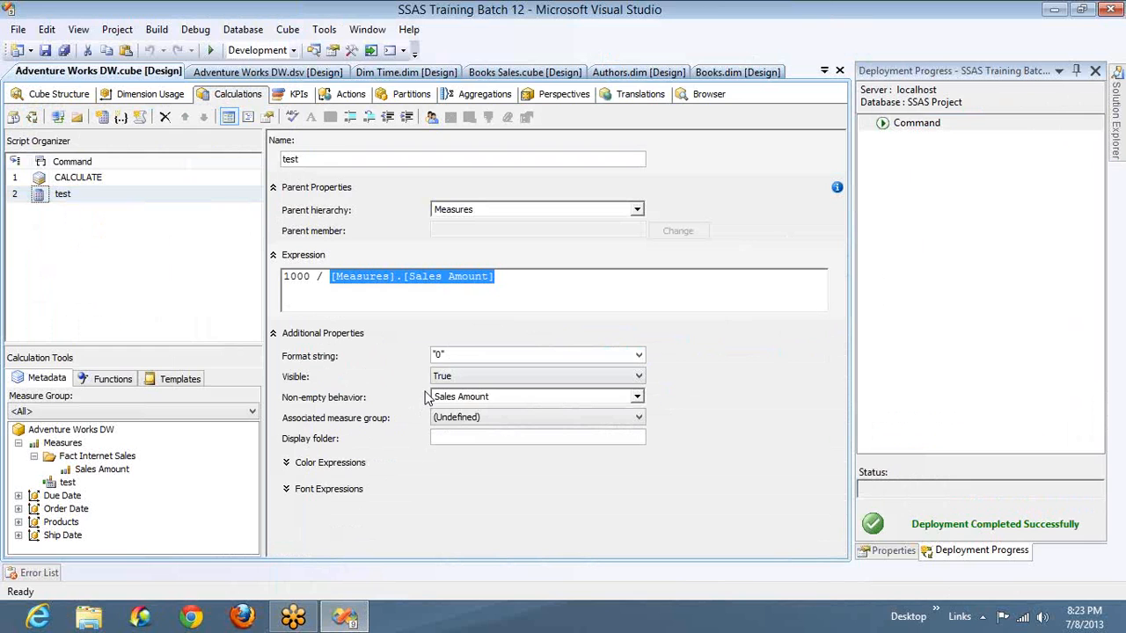
# - Reconnect the browser to the updated cube and show the empty cells in the product grid
pyautogui.click(710, 99)
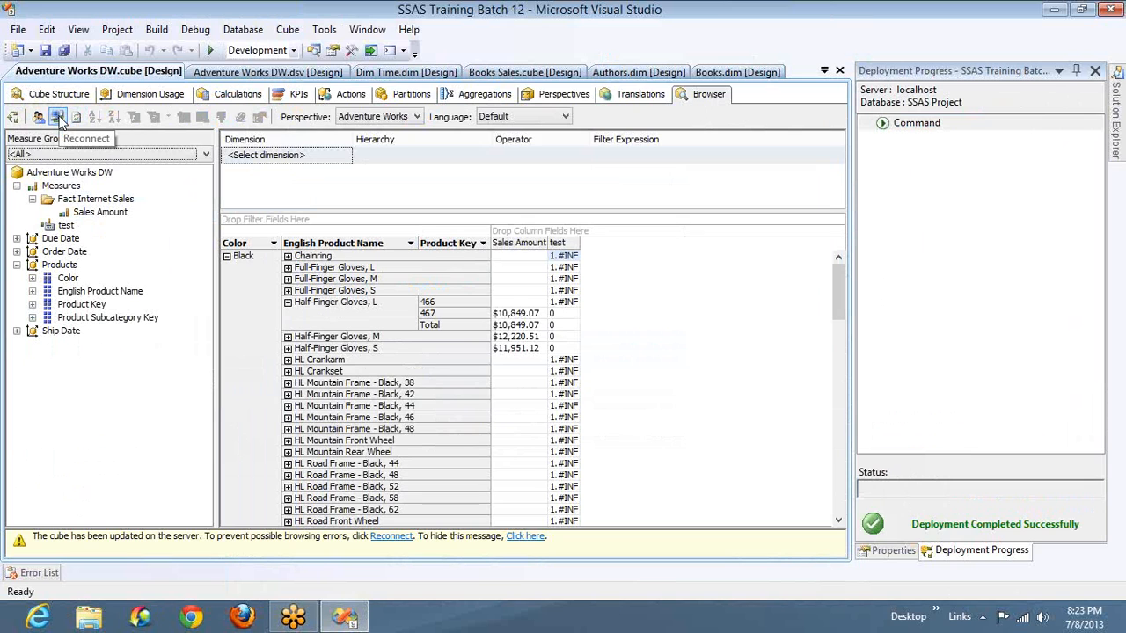
pyautogui.click(58, 120)
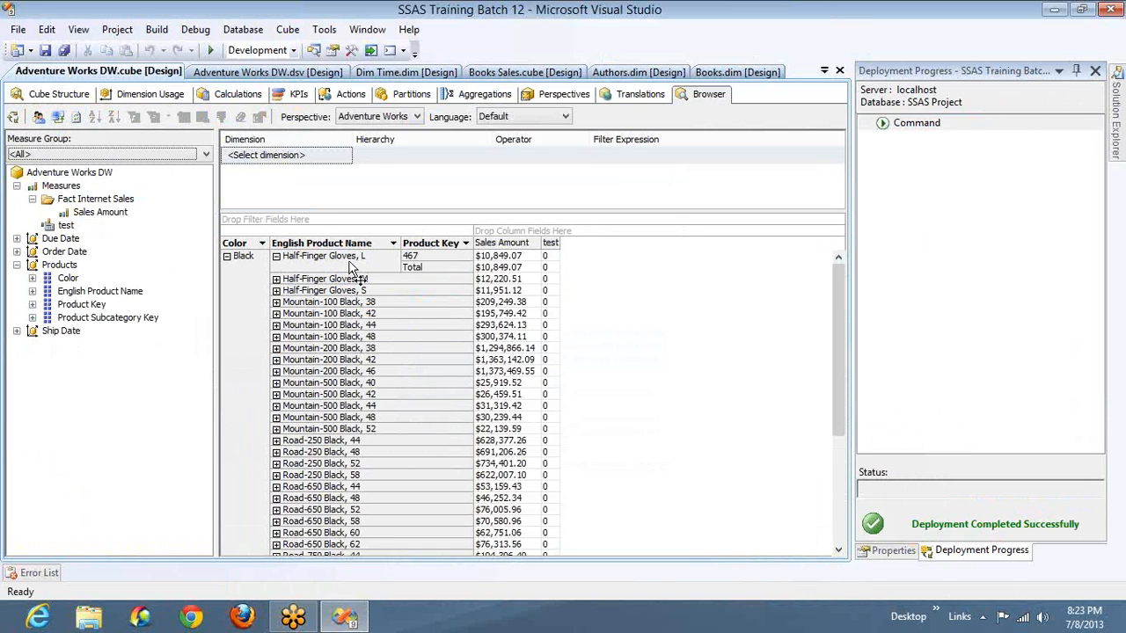
pyautogui.moveTo(512, 284)
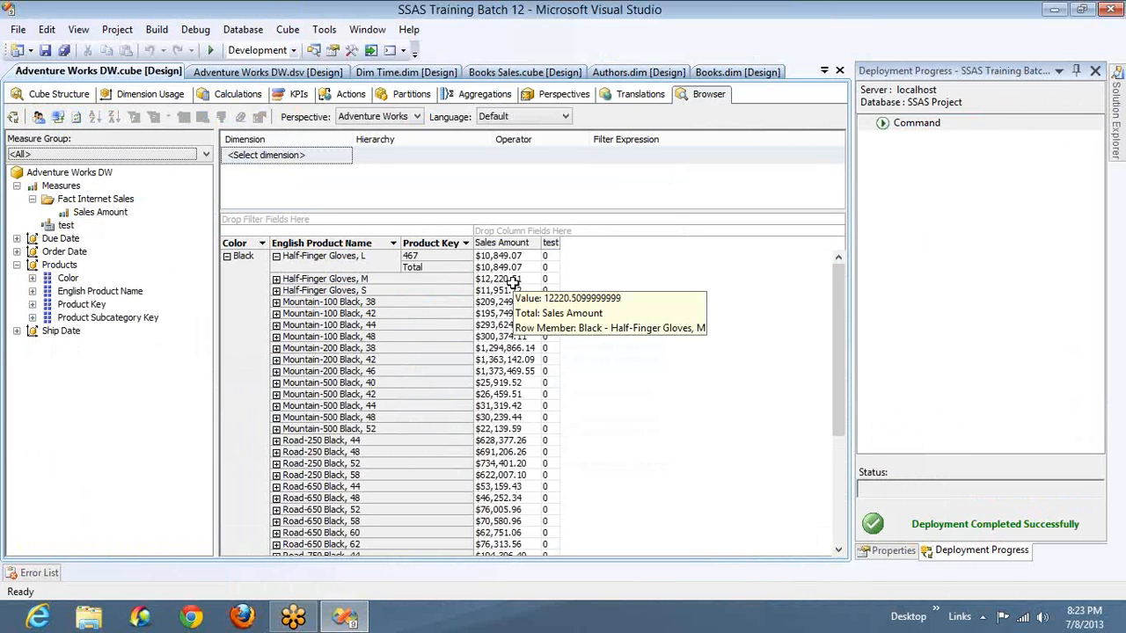
pyautogui.rightClick(369, 303)
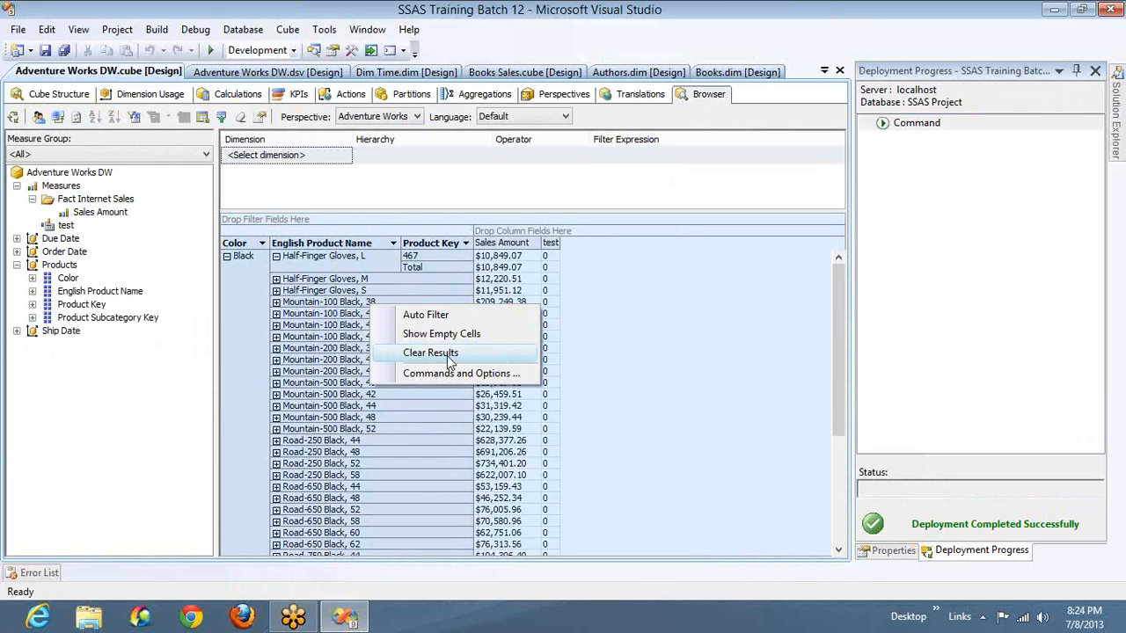
pyautogui.click(445, 341)
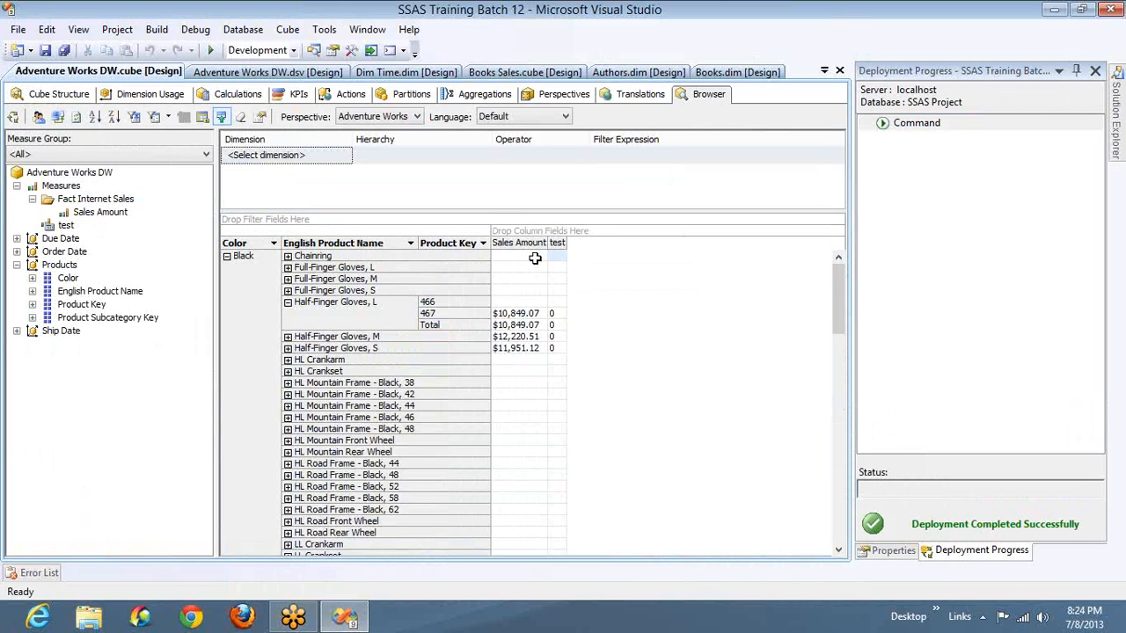
# - Compare the Sales Amount and test cells of black products with and without sales
pyautogui.click(533, 259)
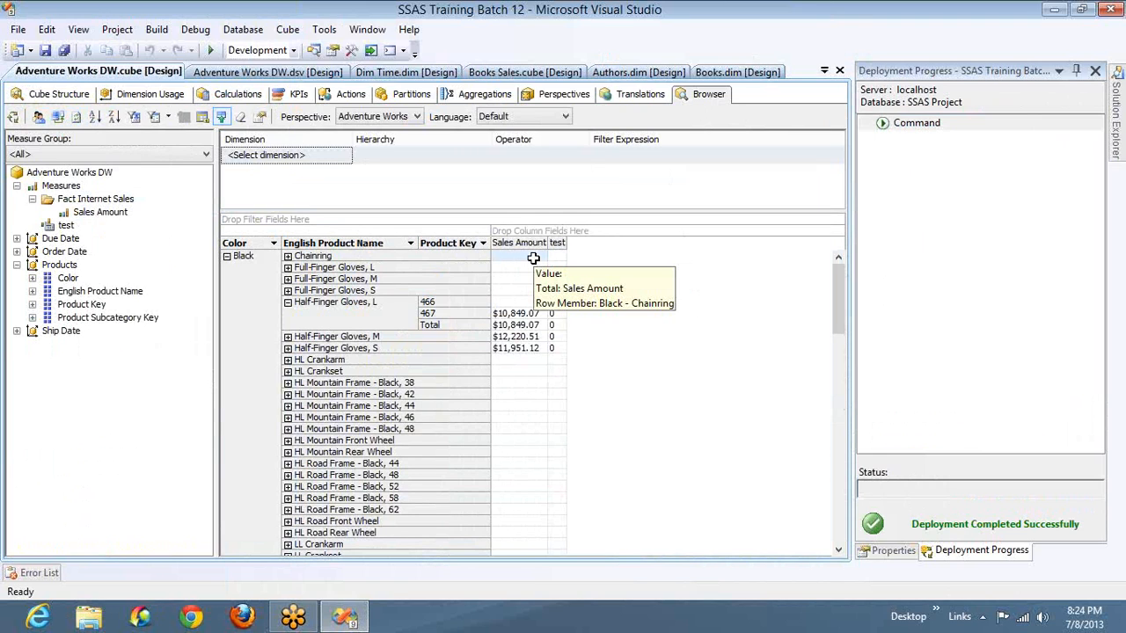
pyautogui.click(557, 257)
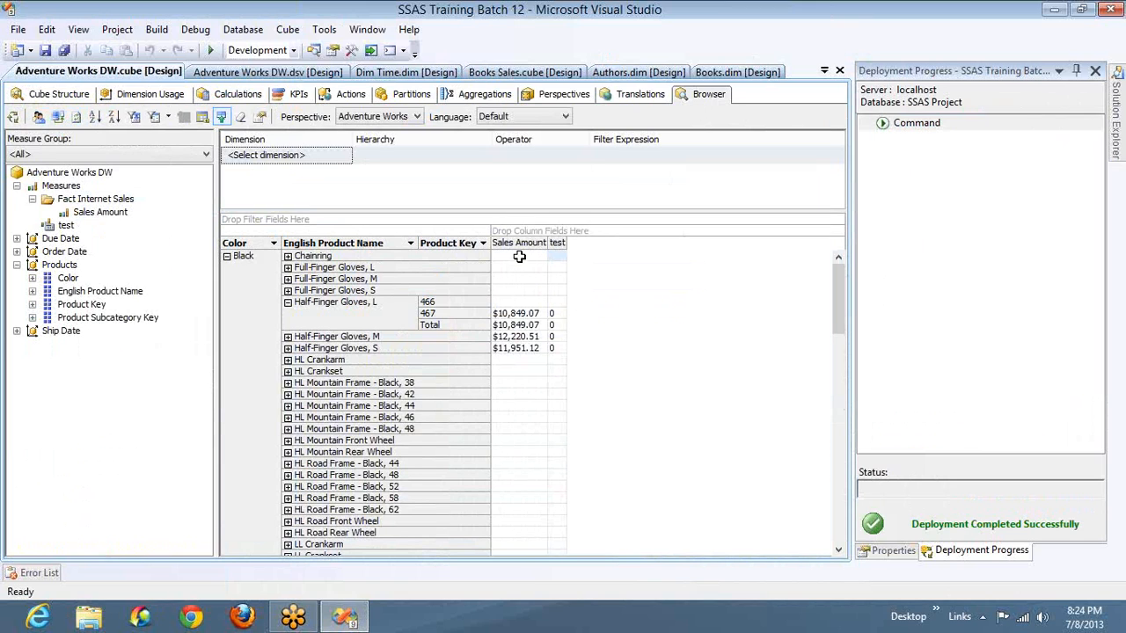
pyautogui.click(519, 256)
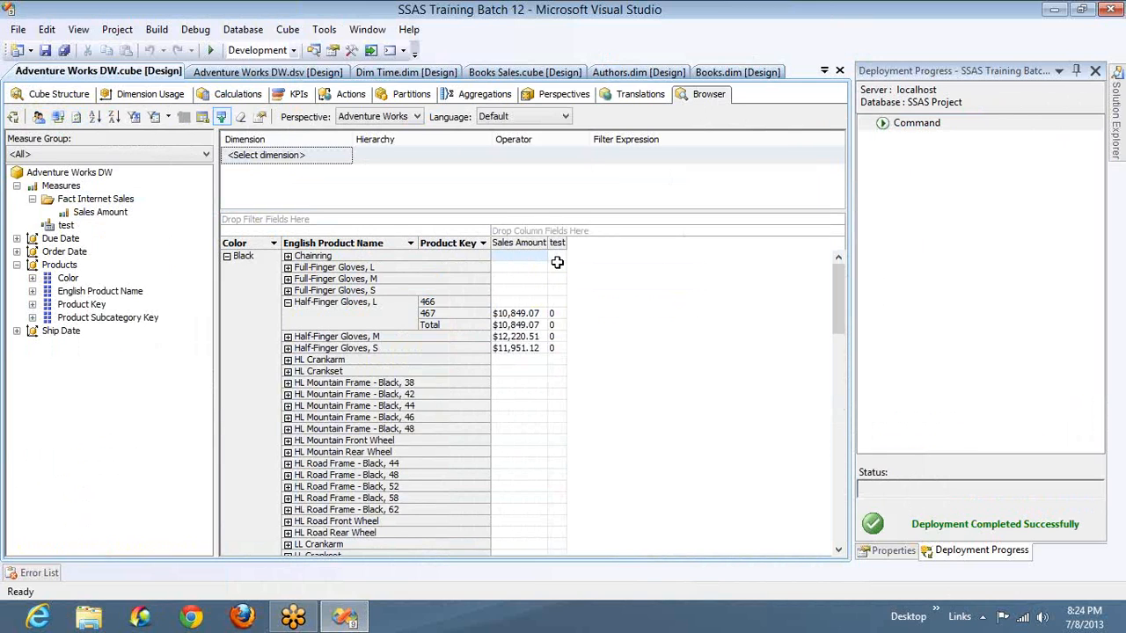
pyautogui.moveTo(561, 260)
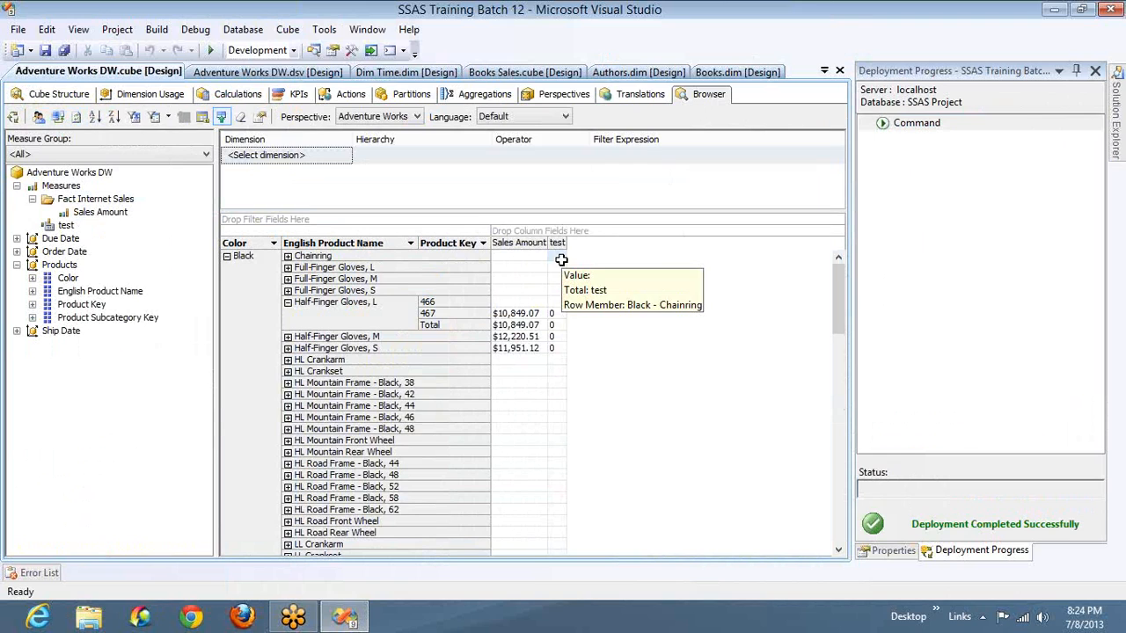
pyautogui.click(517, 266)
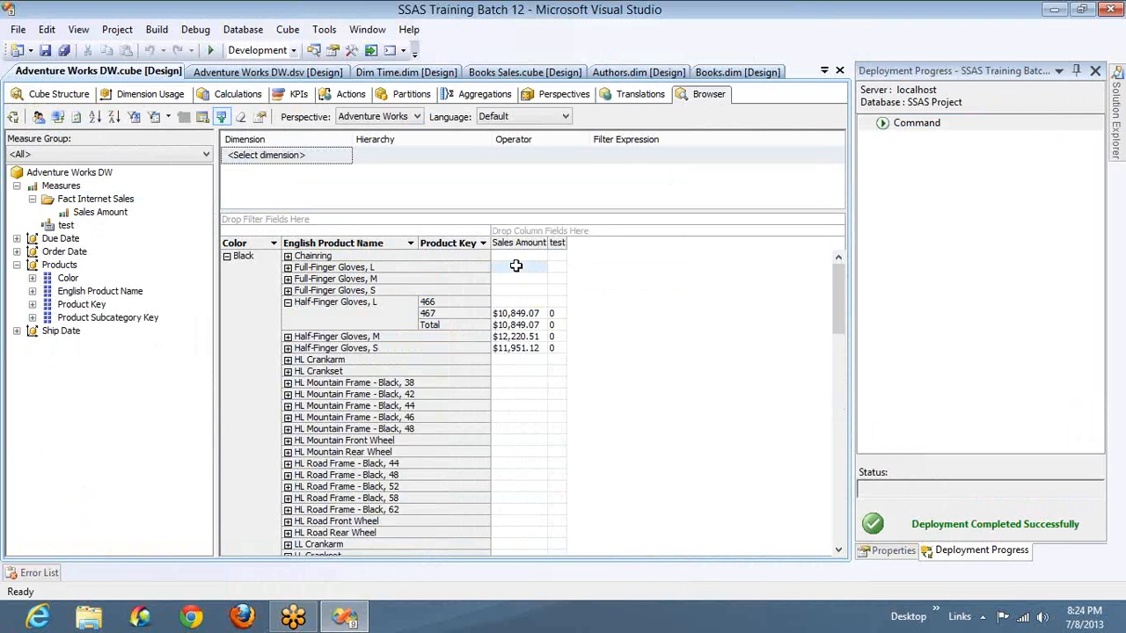
pyautogui.click(930, 153)
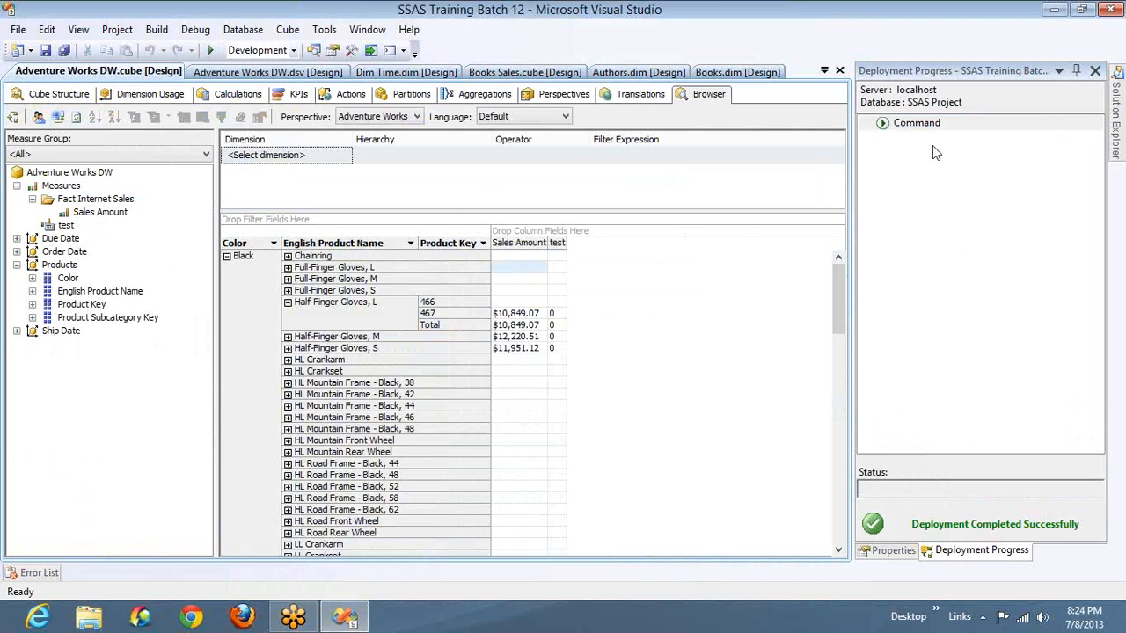
pyautogui.click(557, 313)
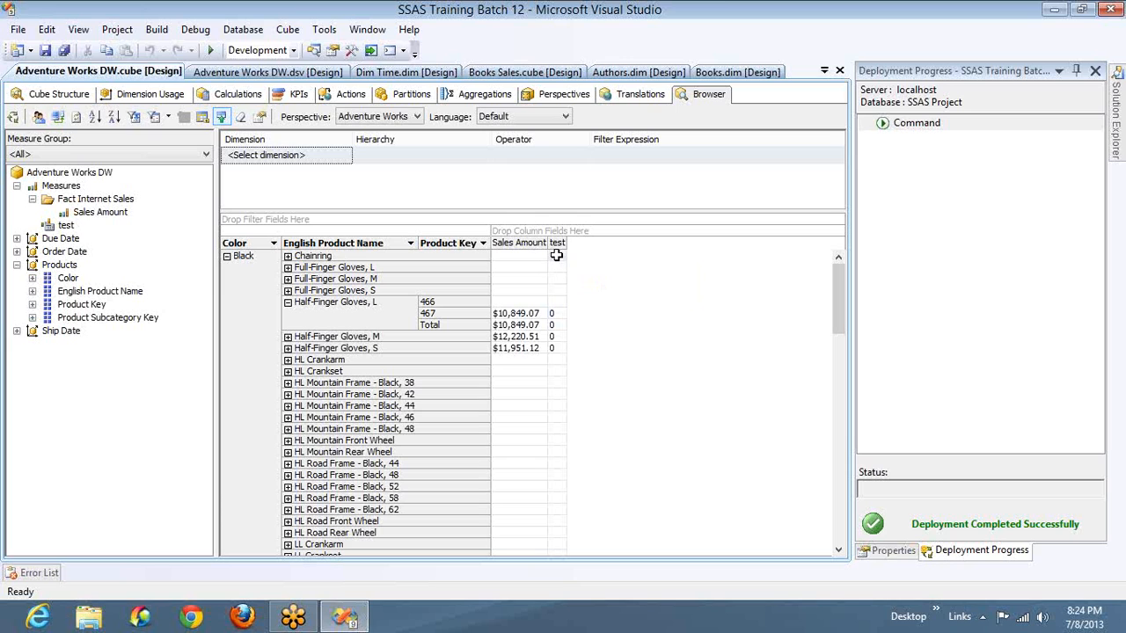
pyautogui.moveTo(557, 255); pyautogui.dragTo(557, 294)
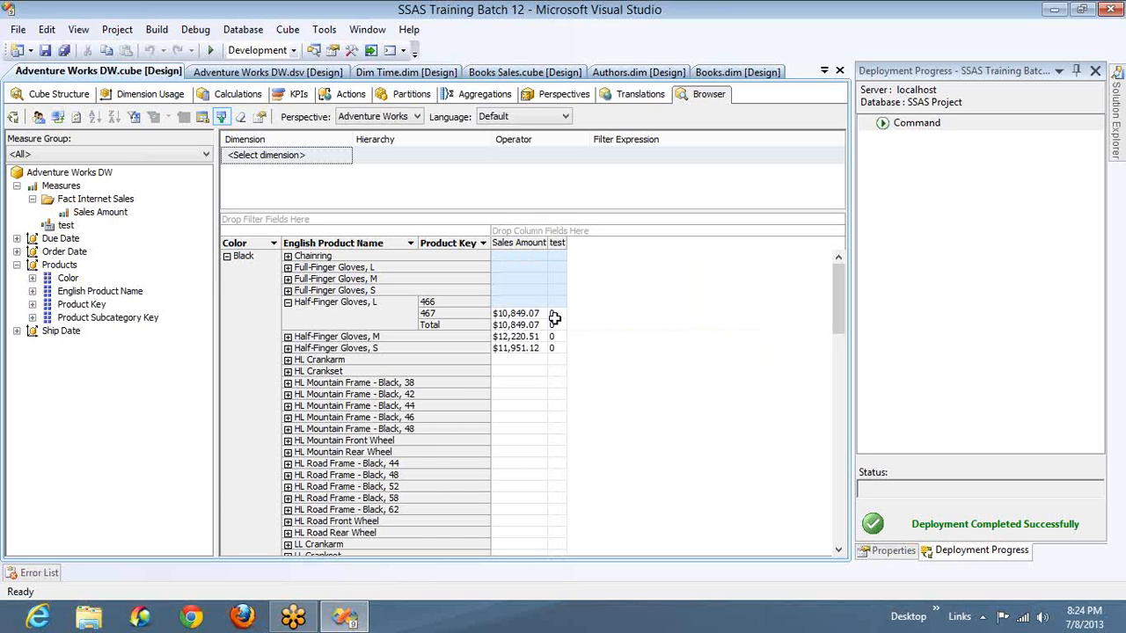
pyautogui.moveTo(556, 313); pyautogui.dragTo(556, 359)
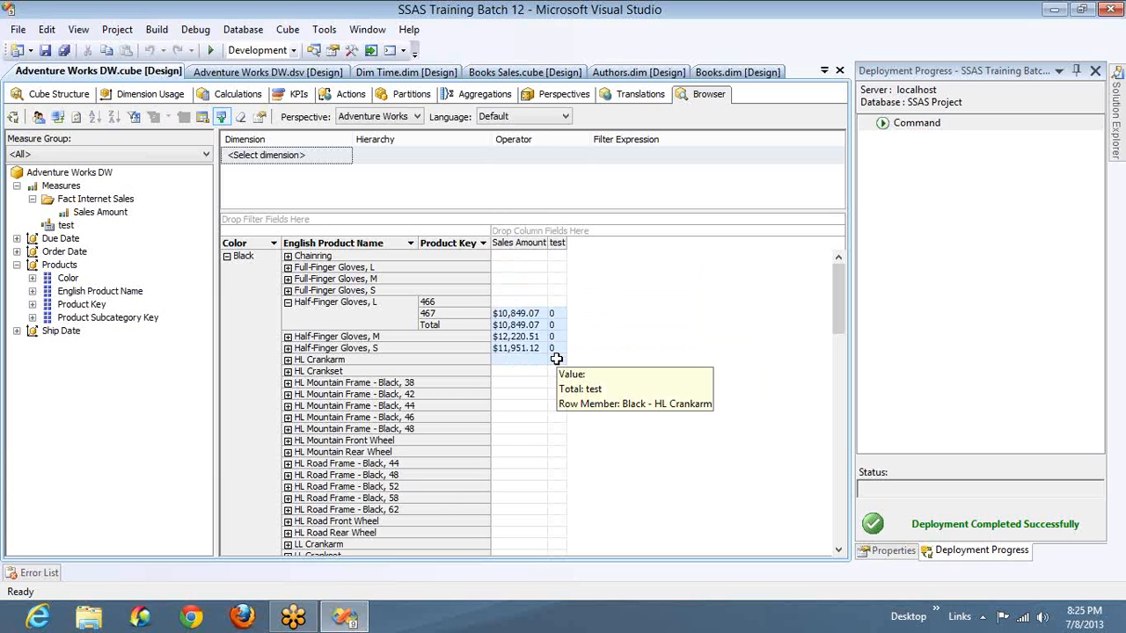
pyautogui.click(511, 317)
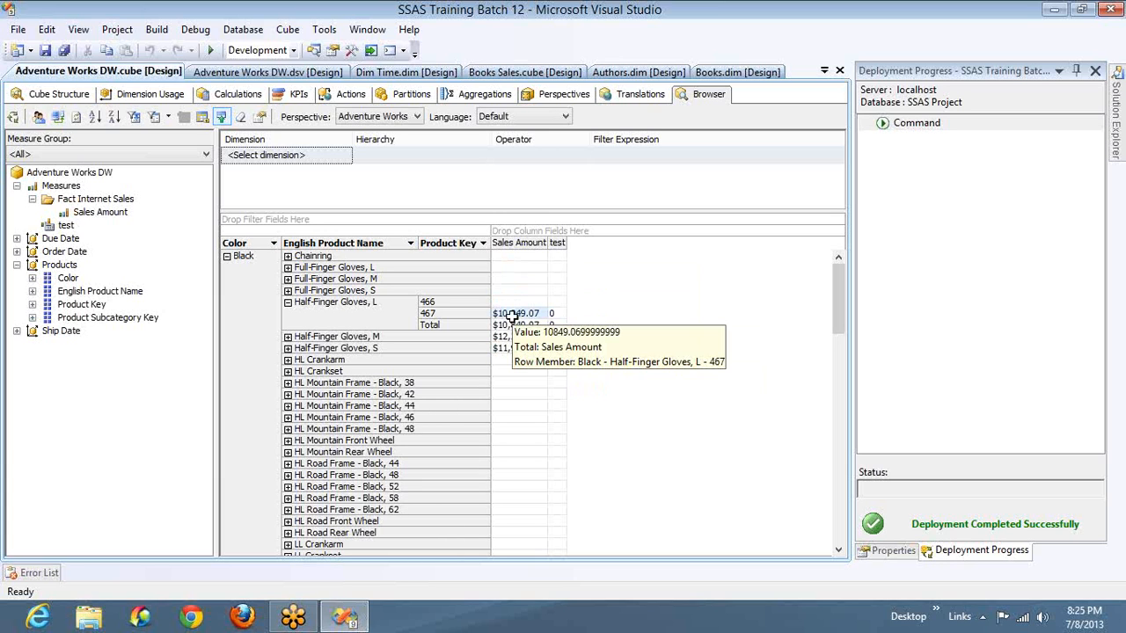
# - Set the test member's format string to "#,##0.00;-#,##0.00" and deploy the project without processing the cube
pyautogui.click(235, 94)
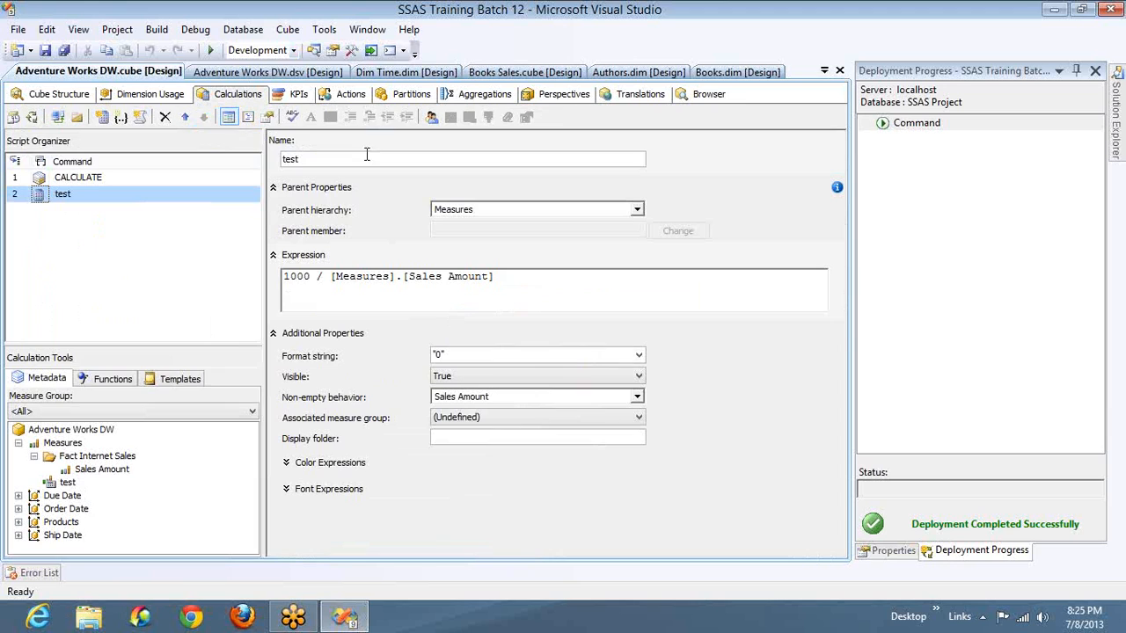
pyautogui.click(638, 357)
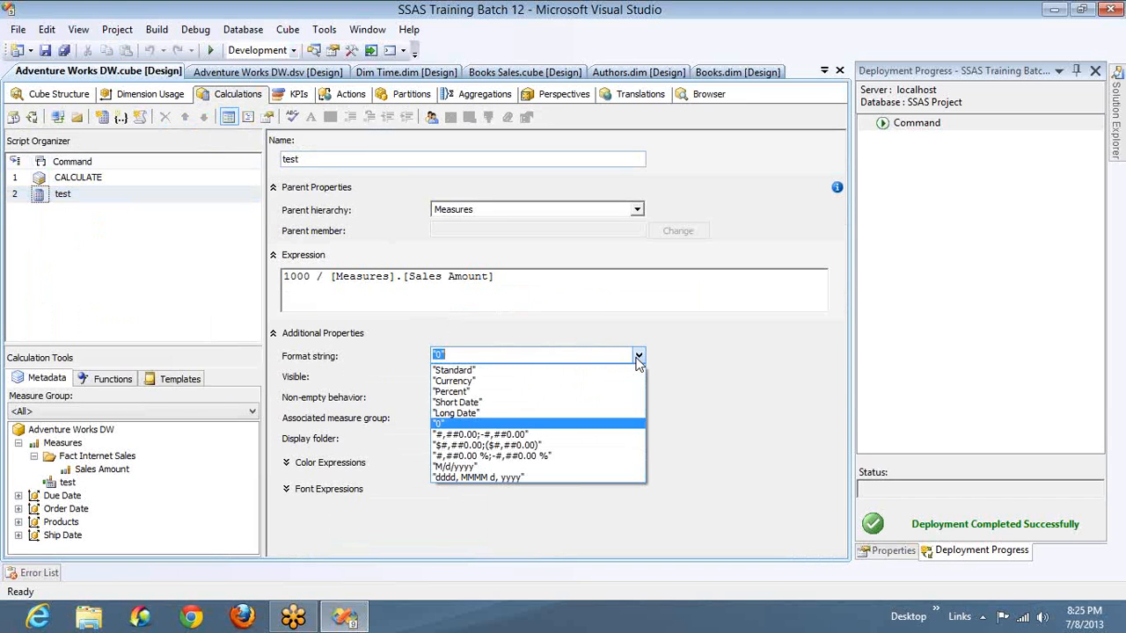
pyautogui.click(492, 435)
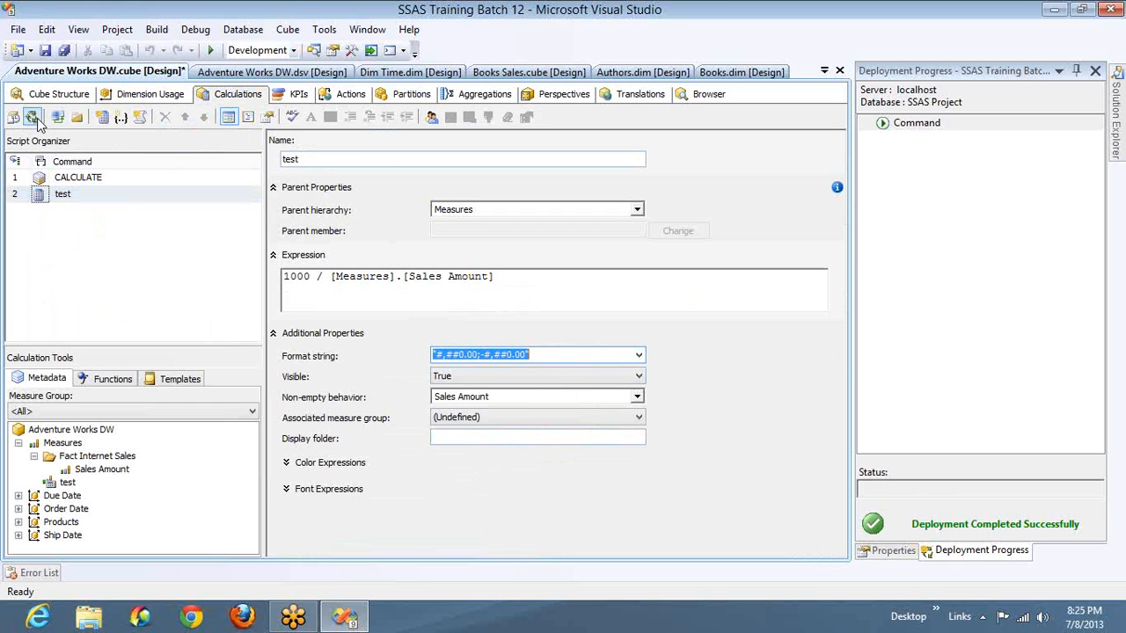
pyautogui.click(37, 124)
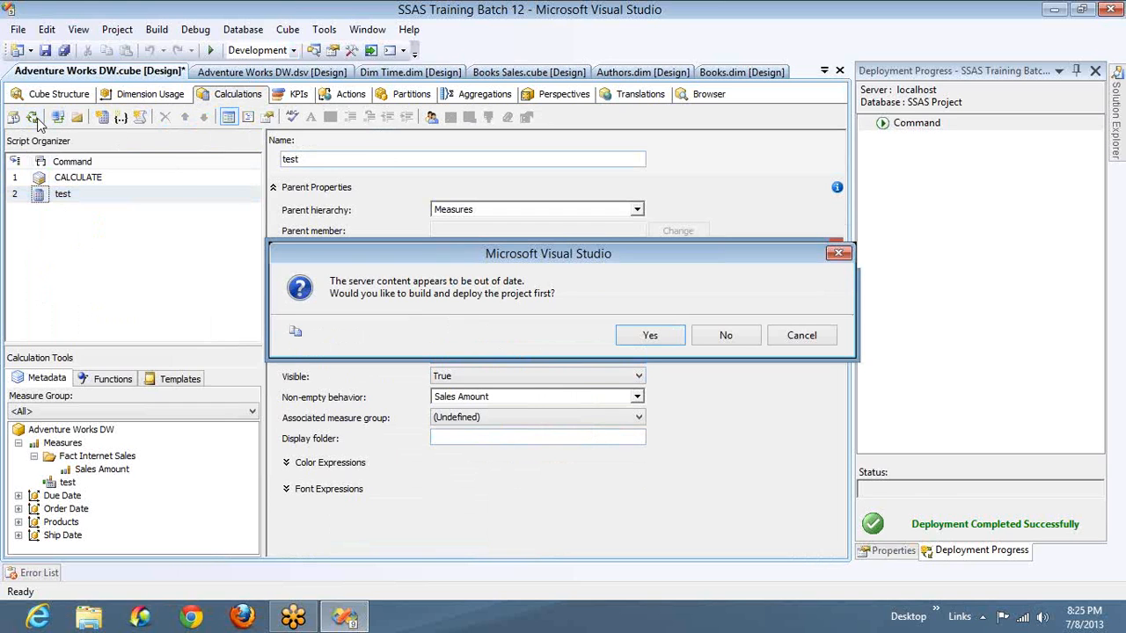
pyautogui.press('Return')
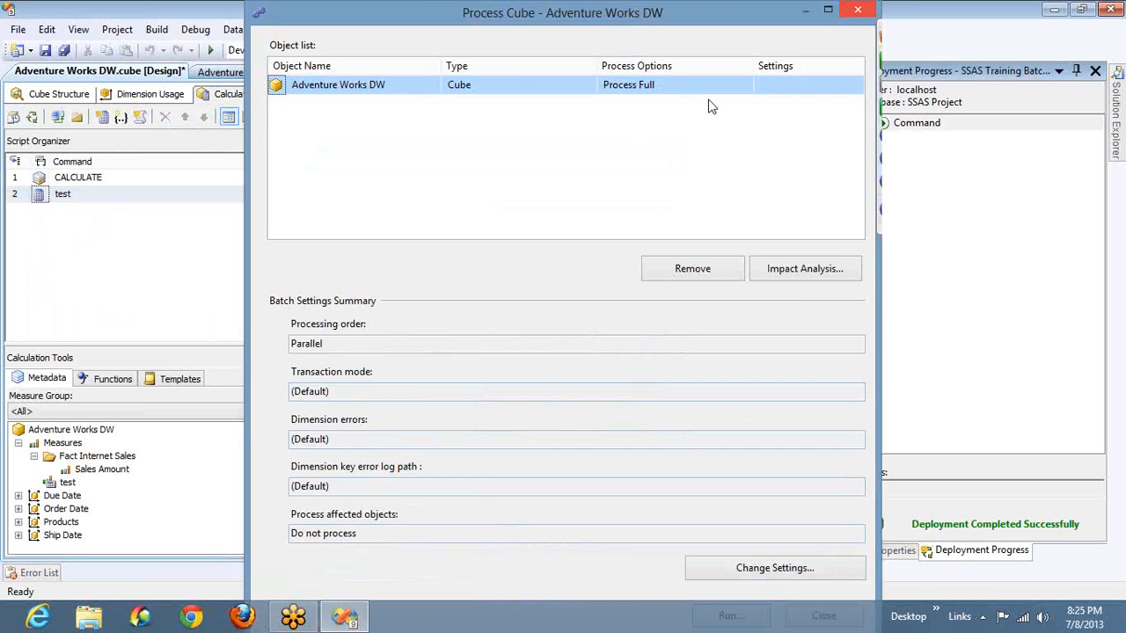
pyautogui.click(861, 14)
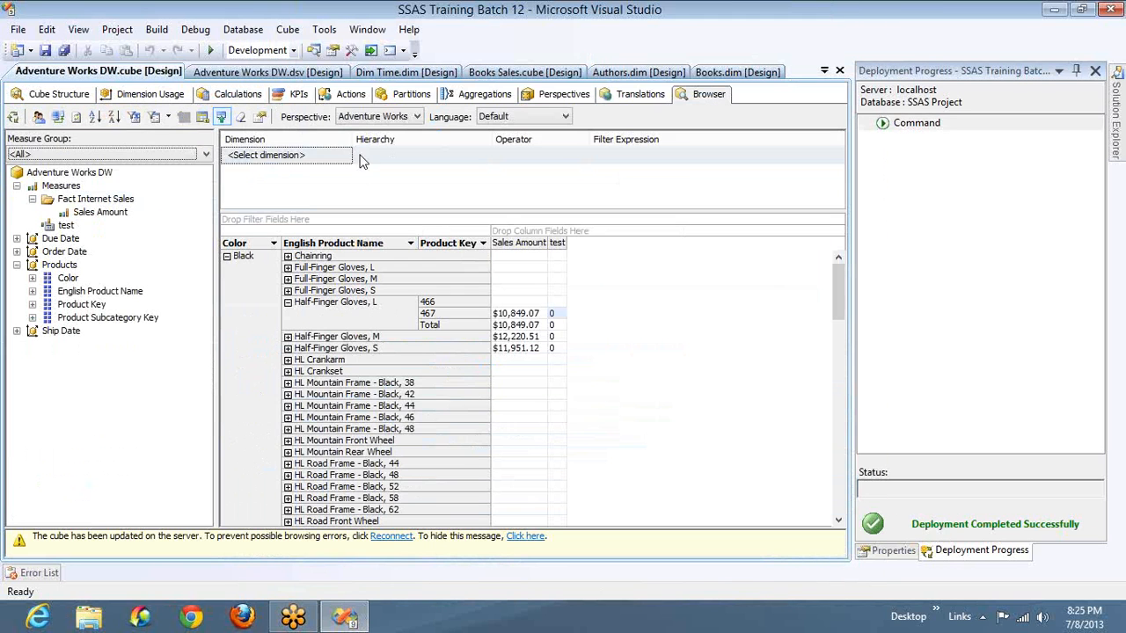
# - Reconnect the browser to the updated cube and check the formatting of the test values for the black half-finger gloves
pyautogui.click(58, 117)
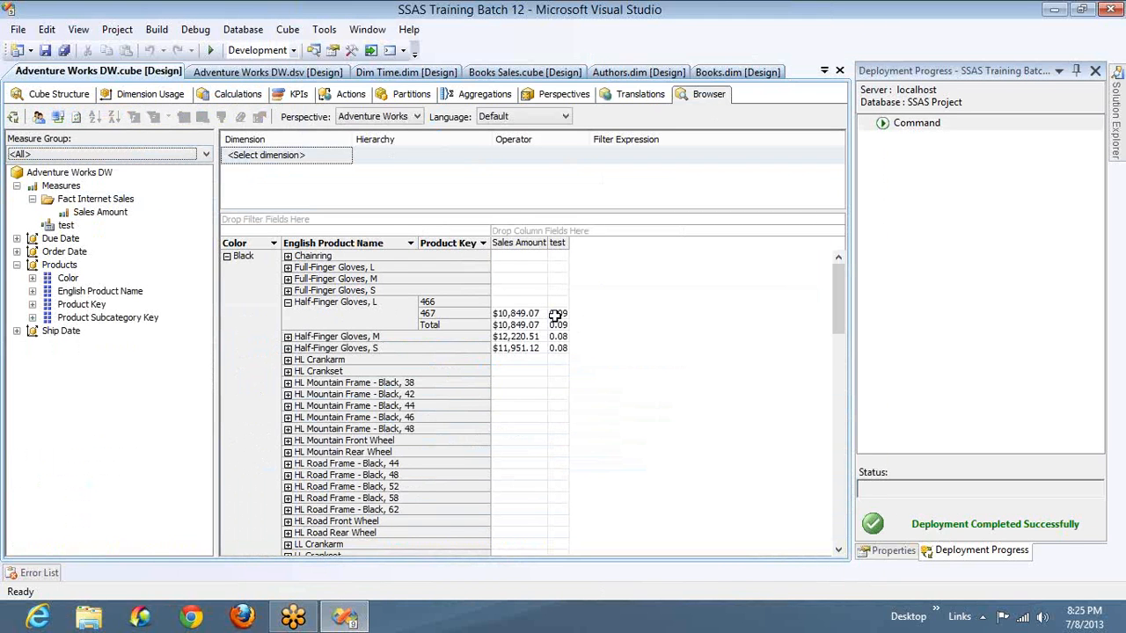
pyautogui.moveTo(565, 324)
pyautogui.click(562, 335)
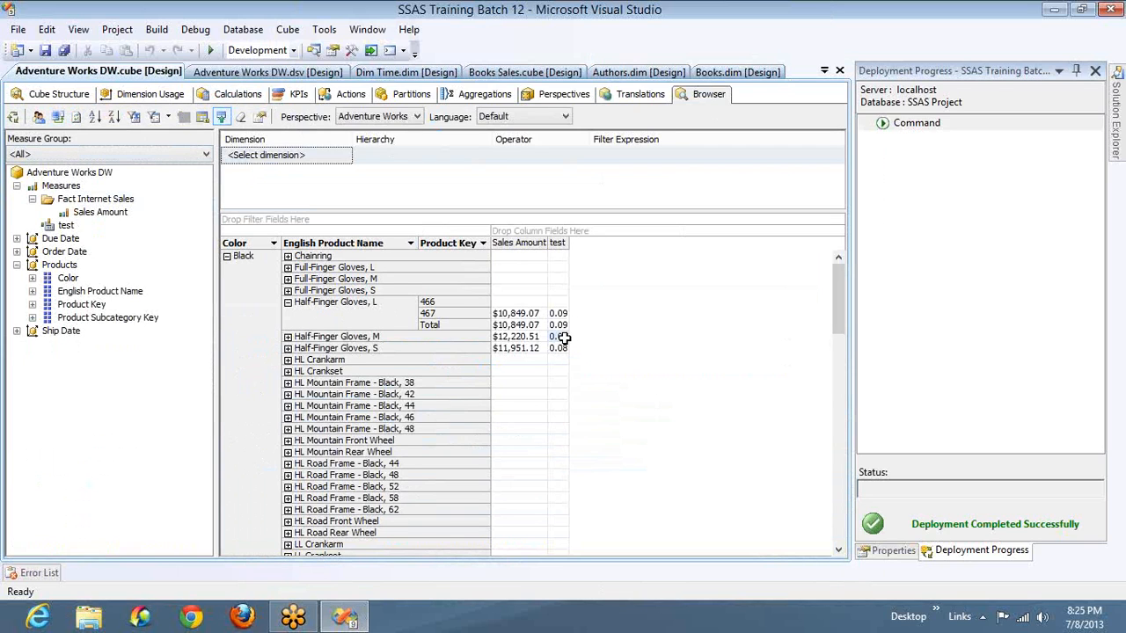
pyautogui.moveTo(561, 365)
# - Examine the test member's expression and its associated measure group options, and return to the cube browser
pyautogui.click(234, 95)
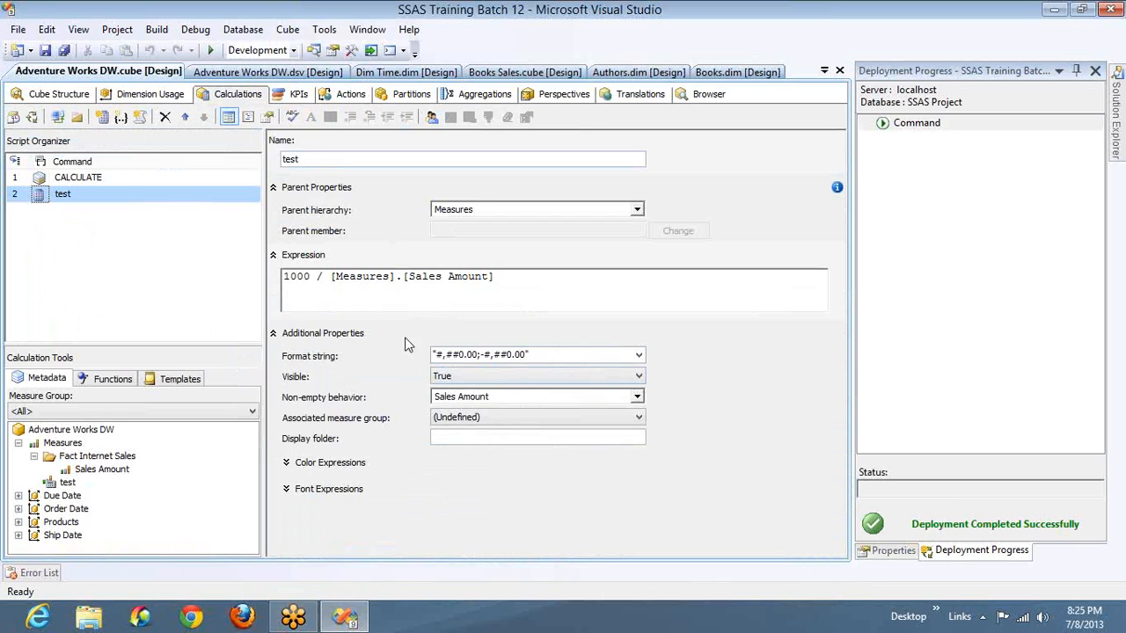
pyautogui.click(332, 276)
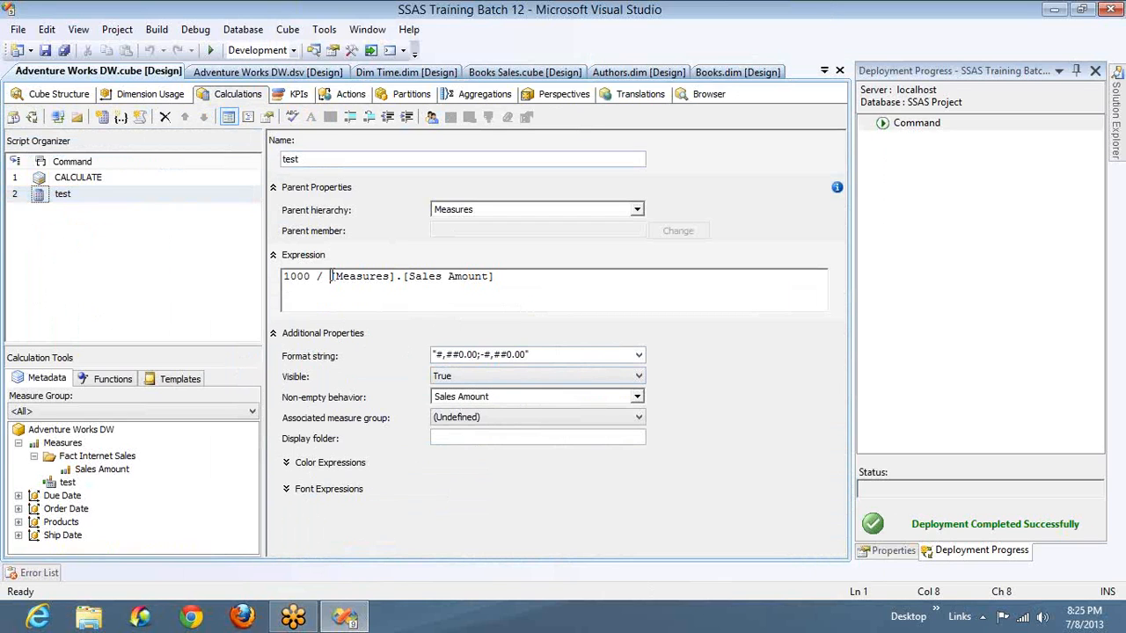
pyautogui.hotkey('ctrl', 'a')
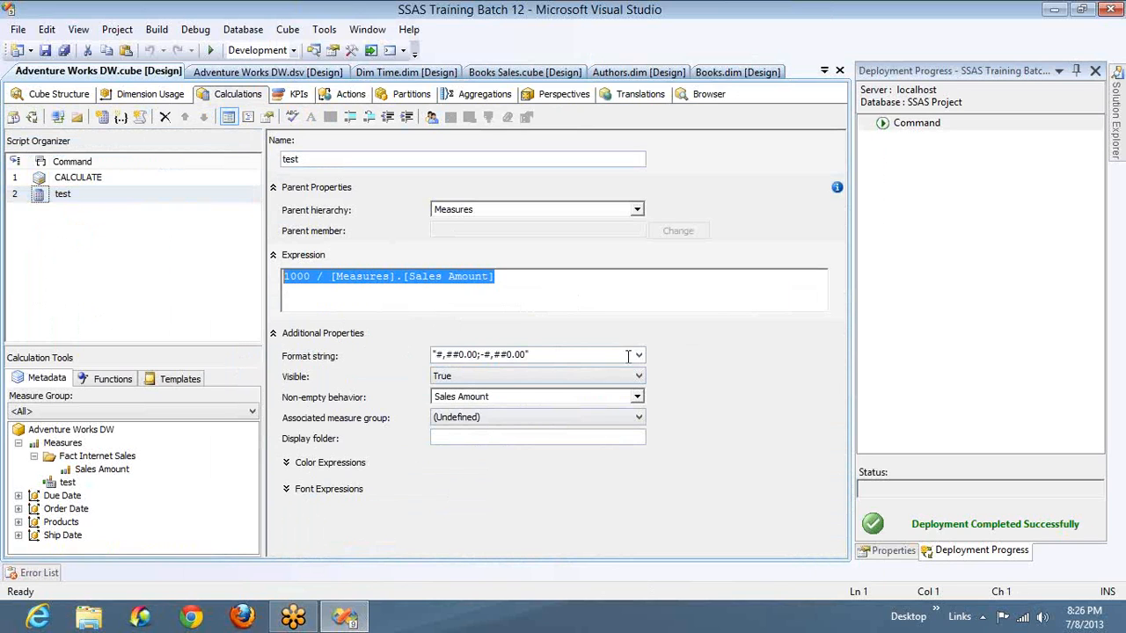
pyautogui.click(952, 158)
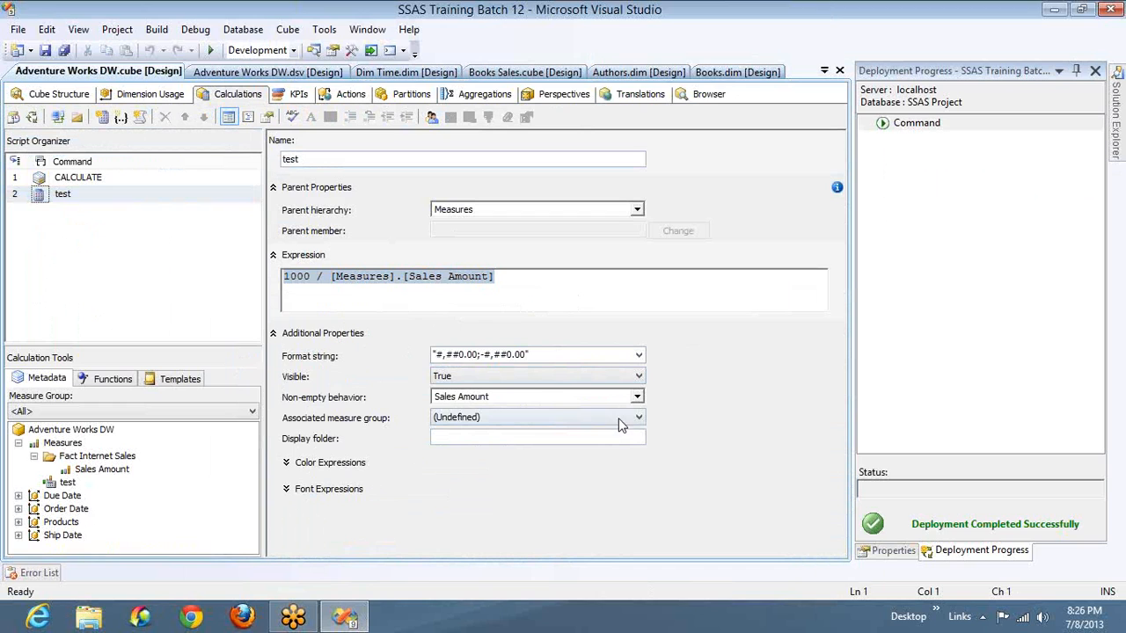
pyautogui.click(639, 419)
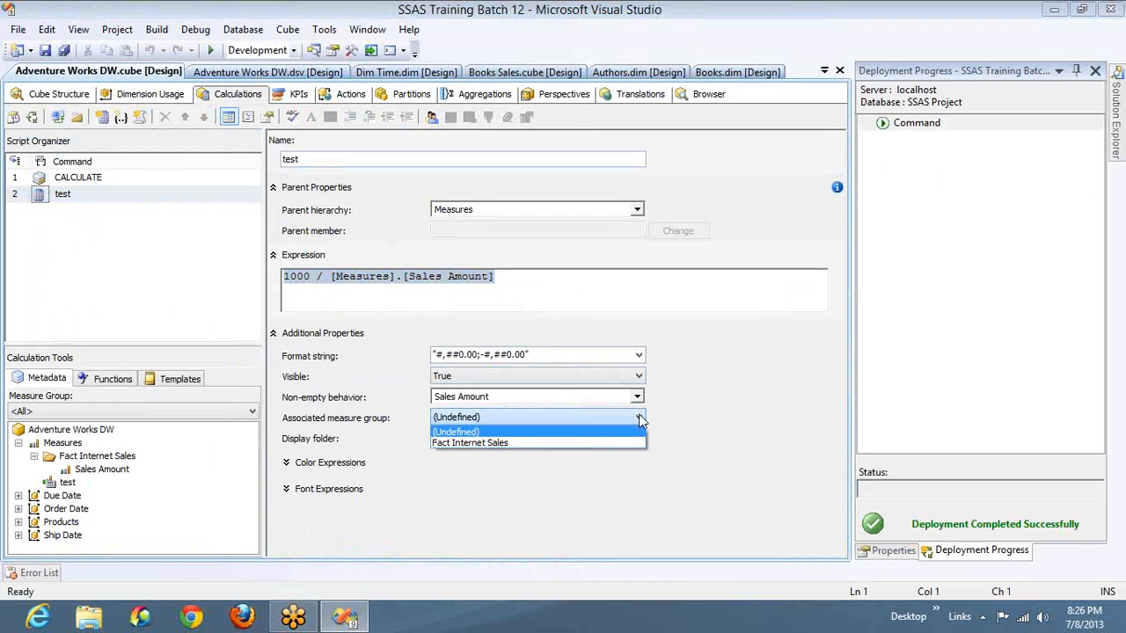
pyautogui.click(681, 95)
pyautogui.click(686, 95)
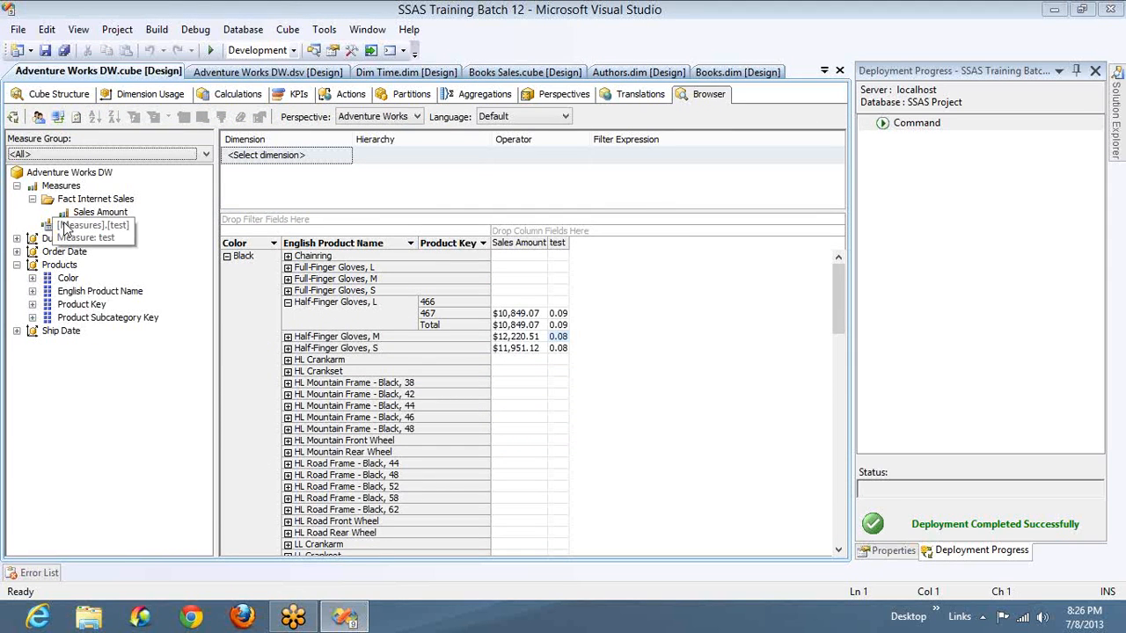
# - Set the test member's associated measure group to Fact Internet Sales
pyautogui.click(227, 96)
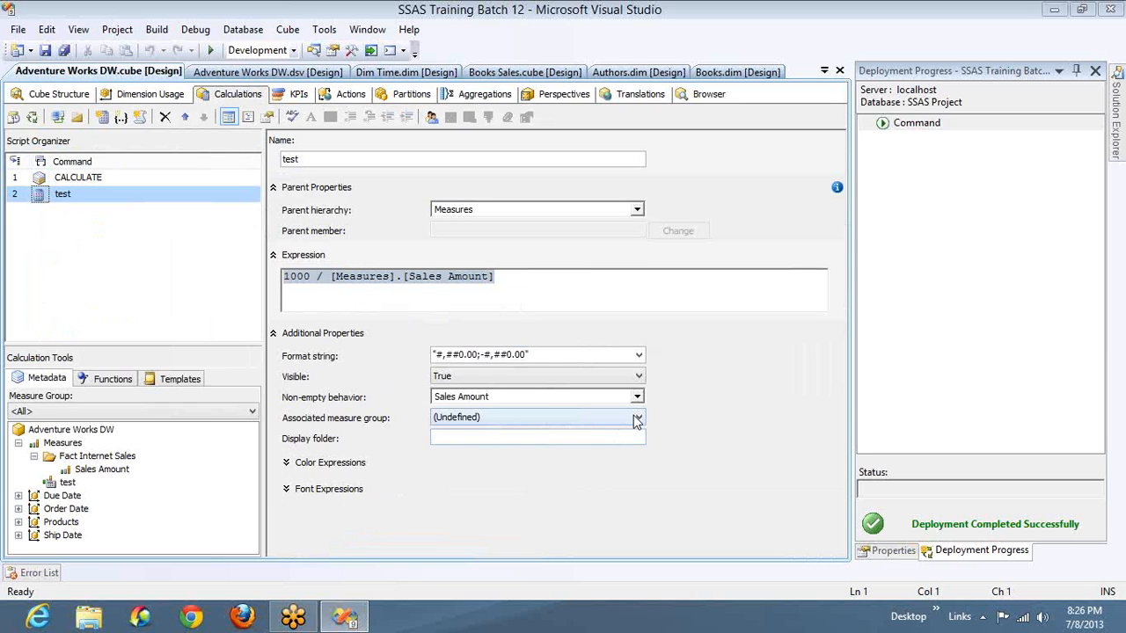
pyautogui.click(637, 418)
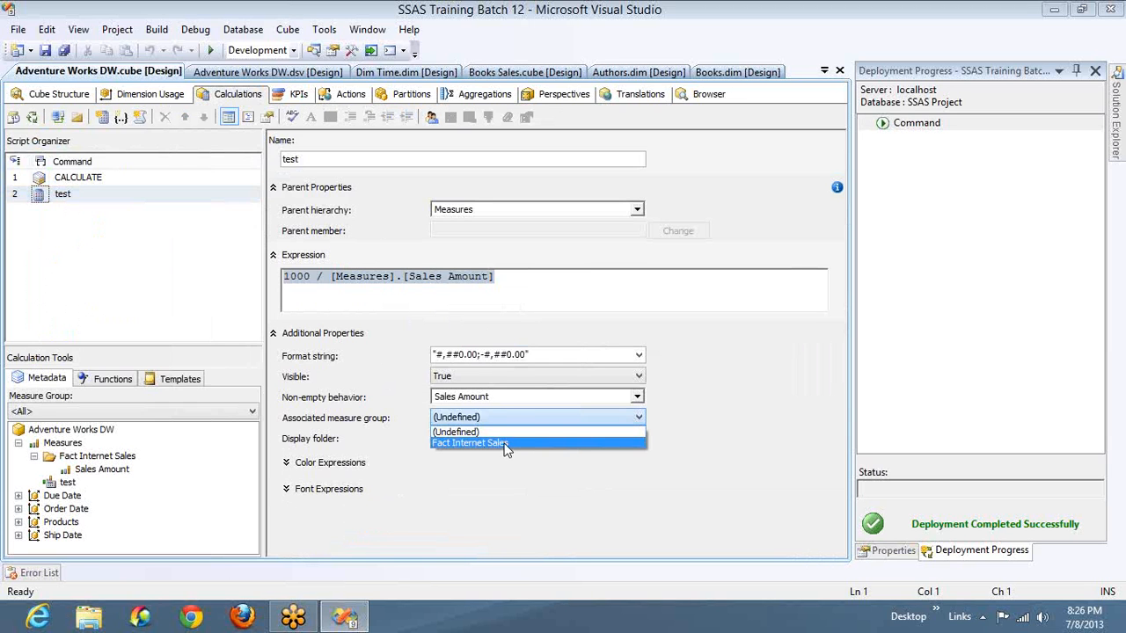
pyautogui.click(507, 445)
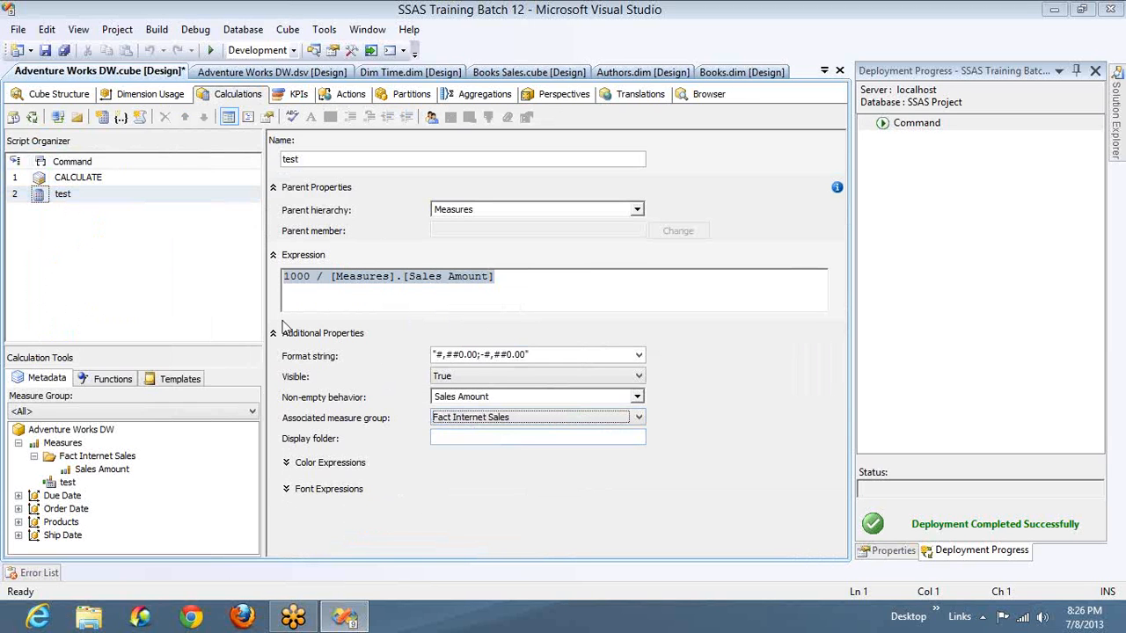
# - Deploy the measure group change without processing the cube, and reconnect the cube browser
pyautogui.click(32, 117)
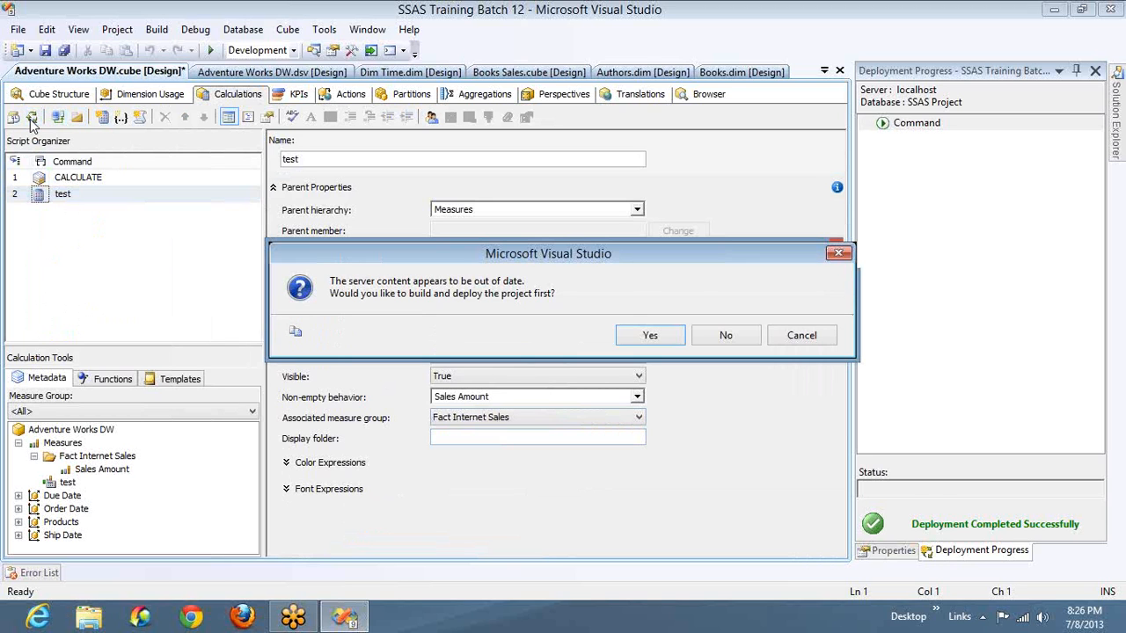
pyautogui.press('Return')
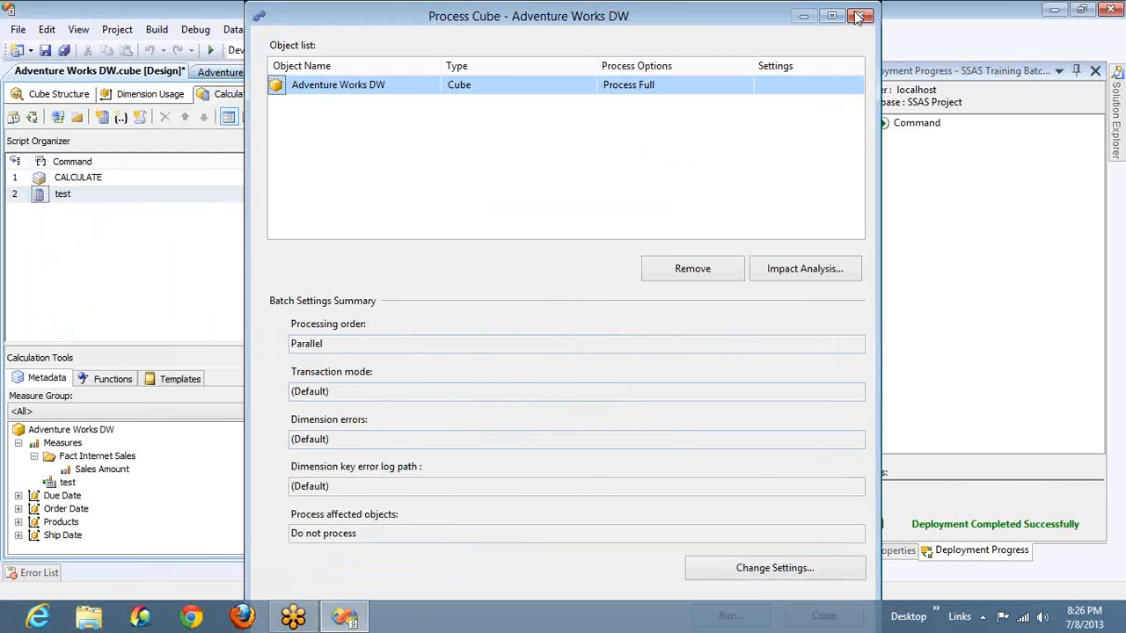
pyautogui.click(859, 18)
pyautogui.click(708, 94)
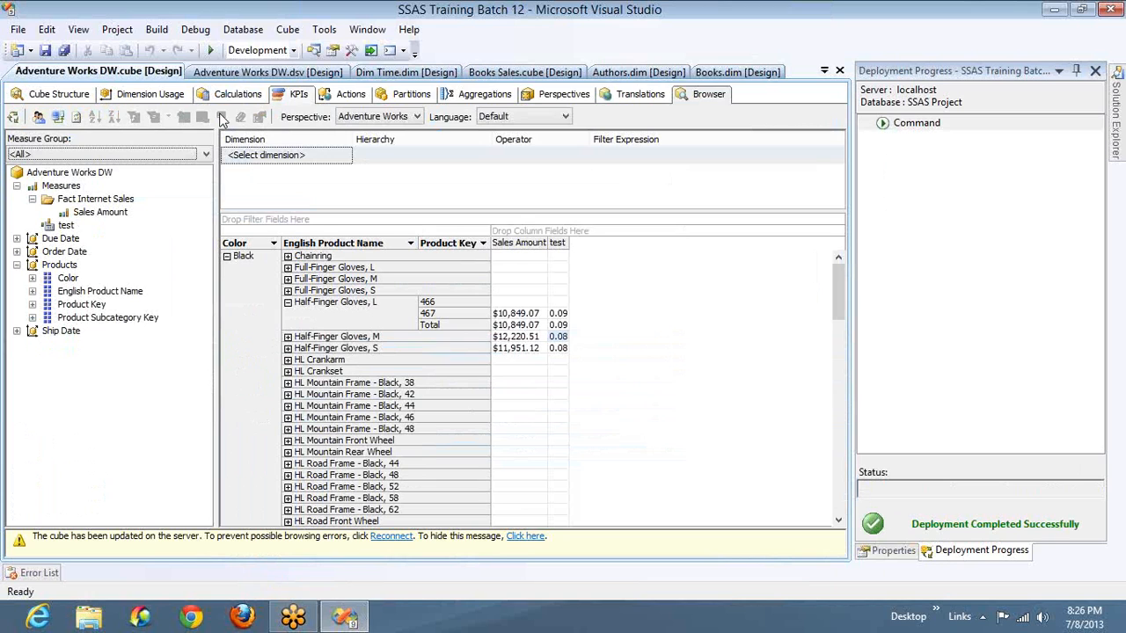
pyautogui.click(57, 117)
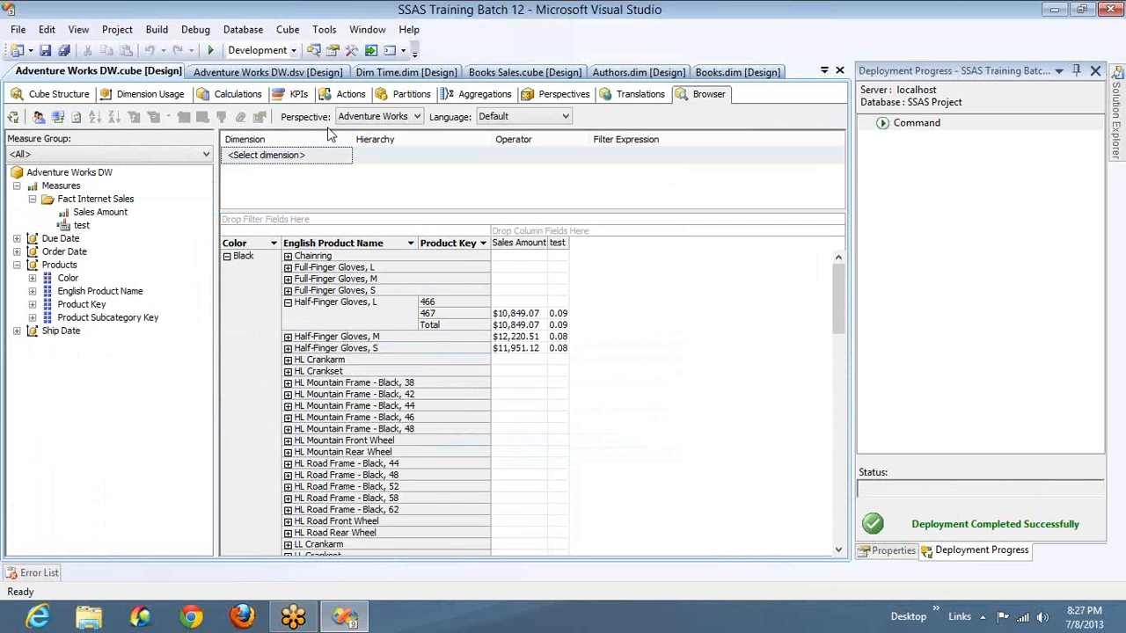
# - Set the test member's display folder to Calculations and deploy the project, skipping cube processing
pyautogui.click(254, 96)
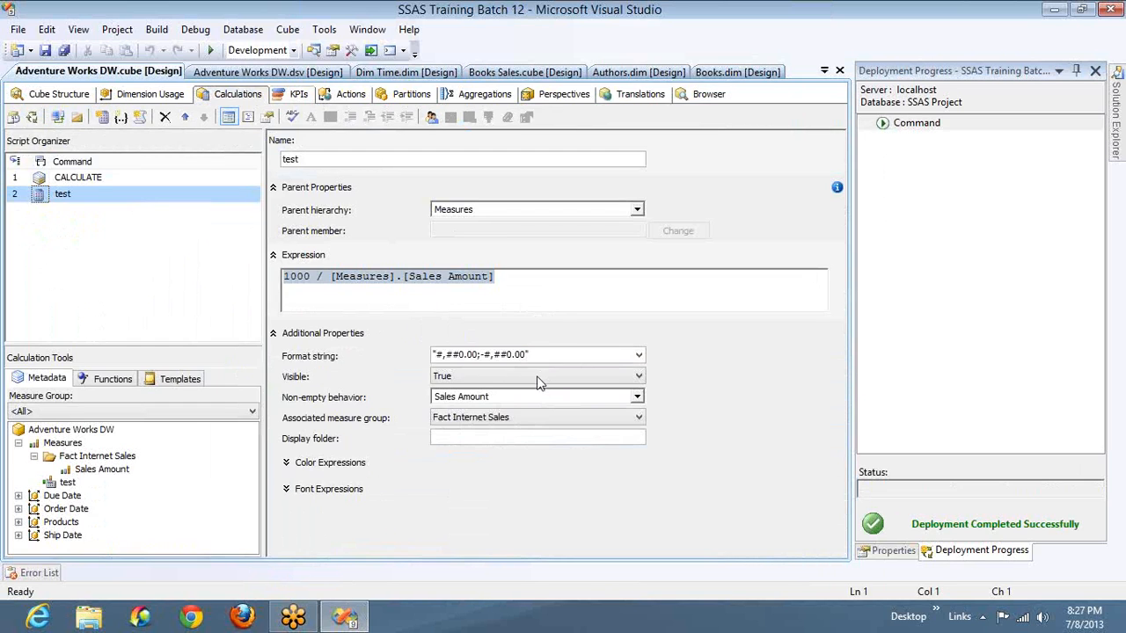
pyautogui.click(480, 441)
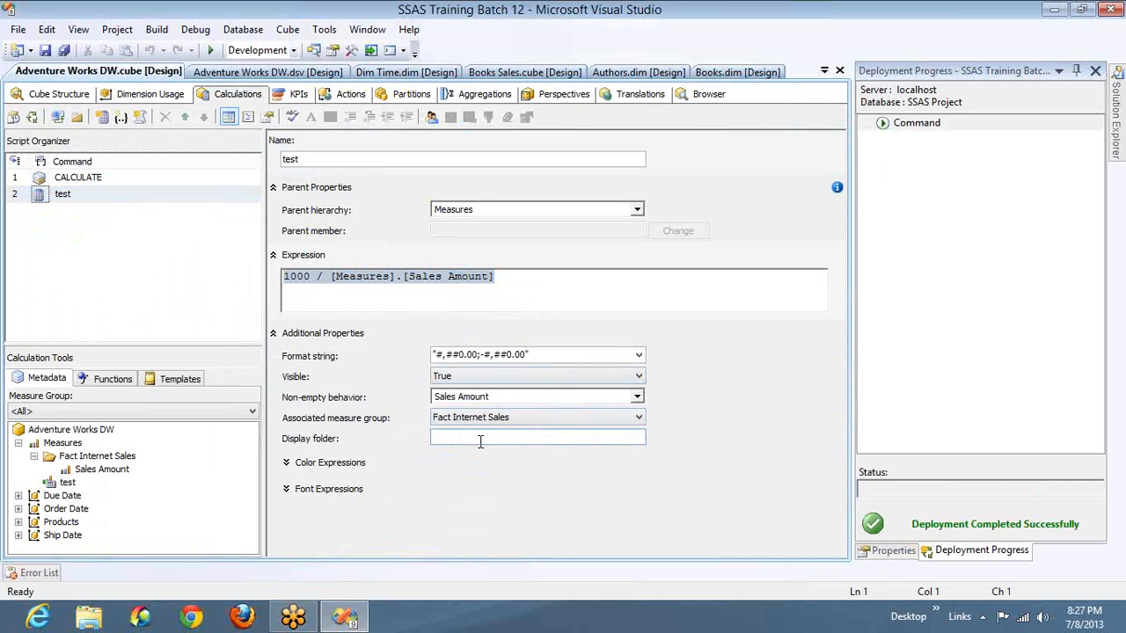
pyautogui.write('Calcul')
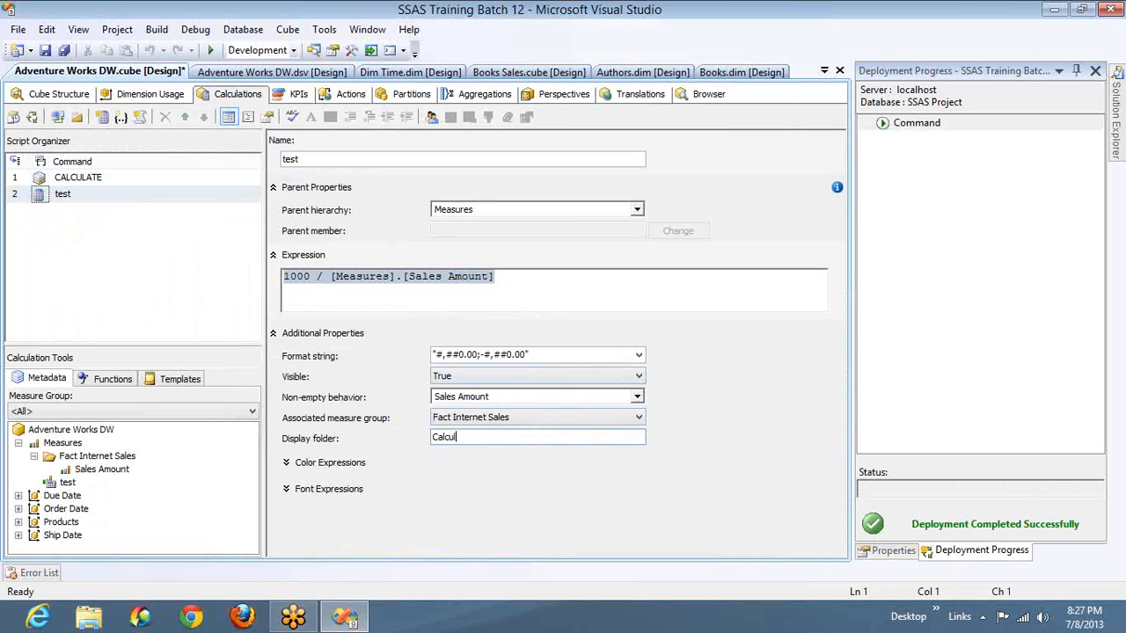
pyautogui.write('ations')
pyautogui.click(33, 119)
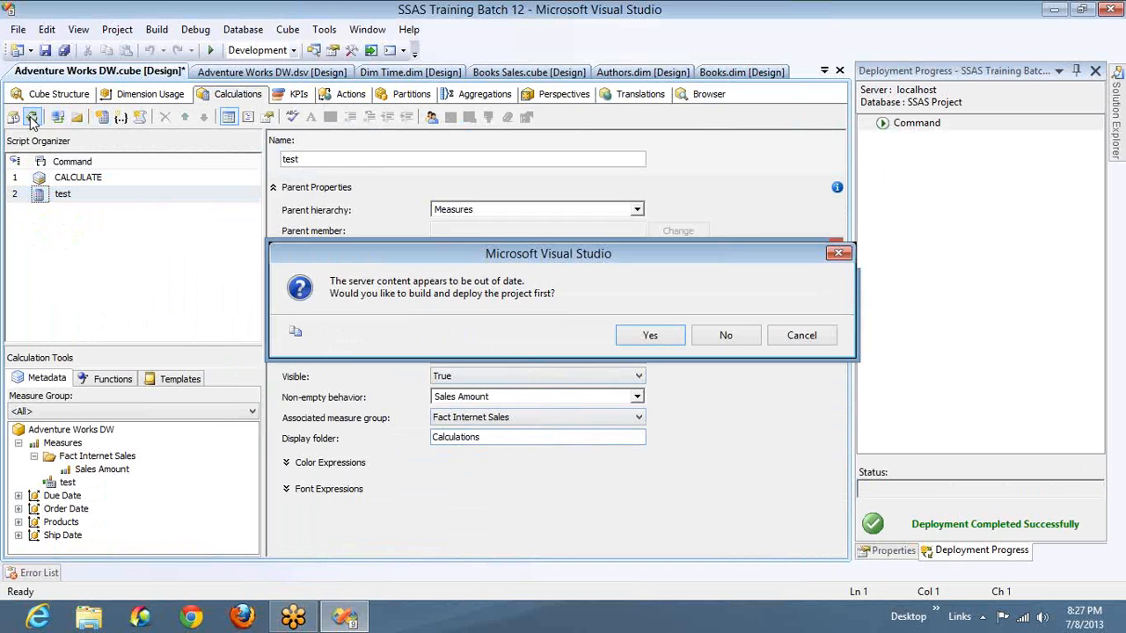
pyautogui.press('Return')
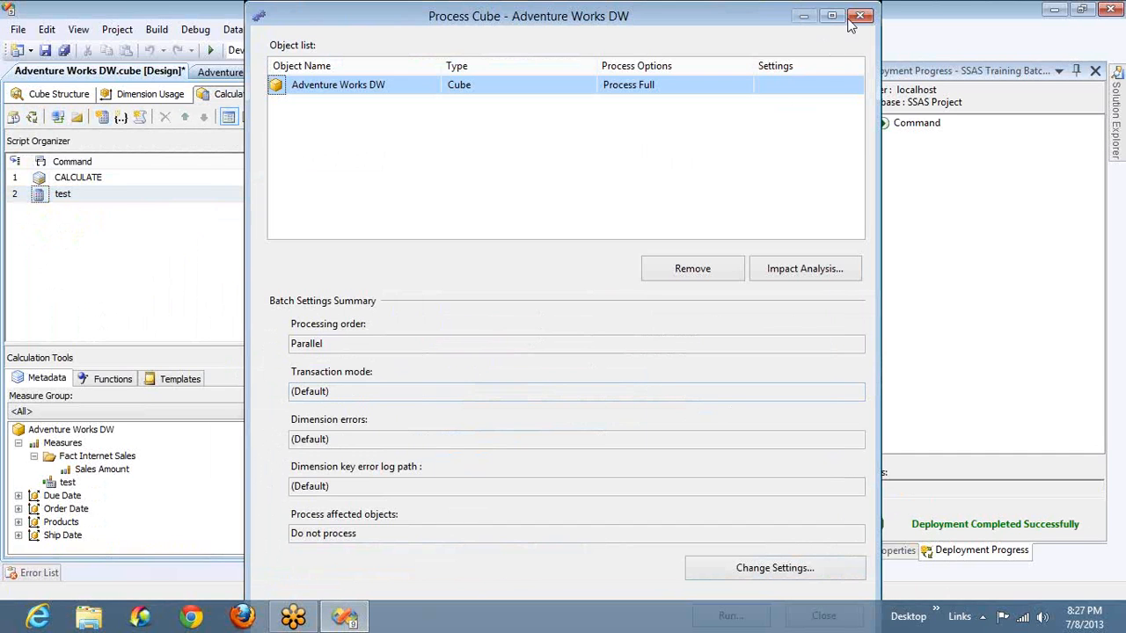
pyautogui.click(860, 16)
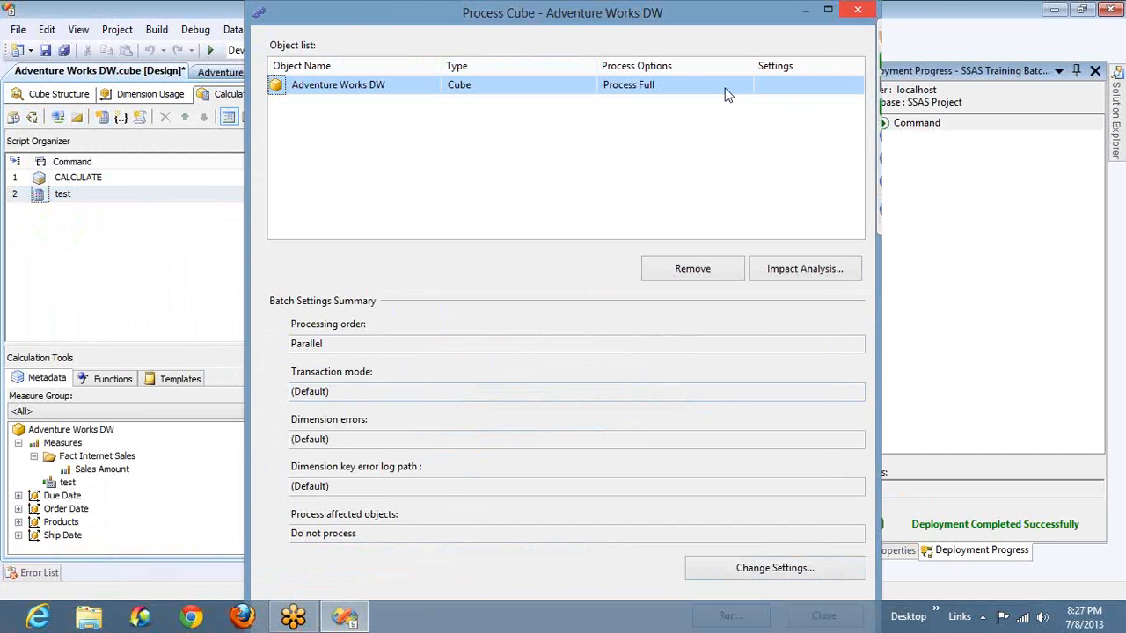
# - Reconnect the cube browser and expand the Calculations folder under Fact Internet Sales
pyautogui.click(709, 94)
pyautogui.click(59, 117)
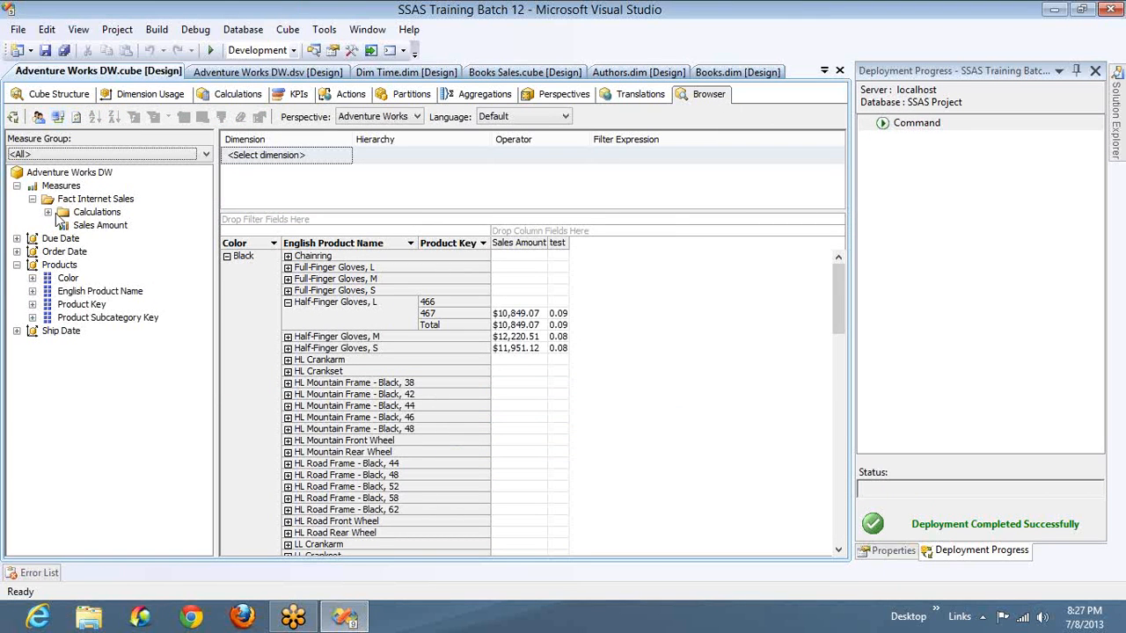
pyautogui.click(48, 212)
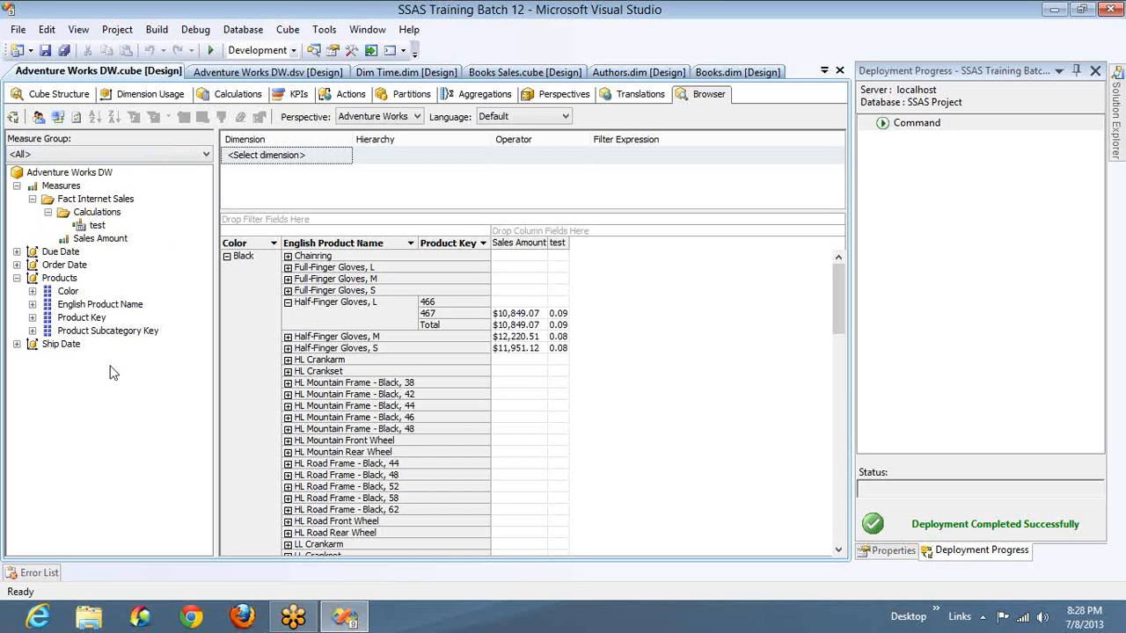
# - Open the properties of the Sales Amount measure in the cube structure
pyautogui.click(88, 241)
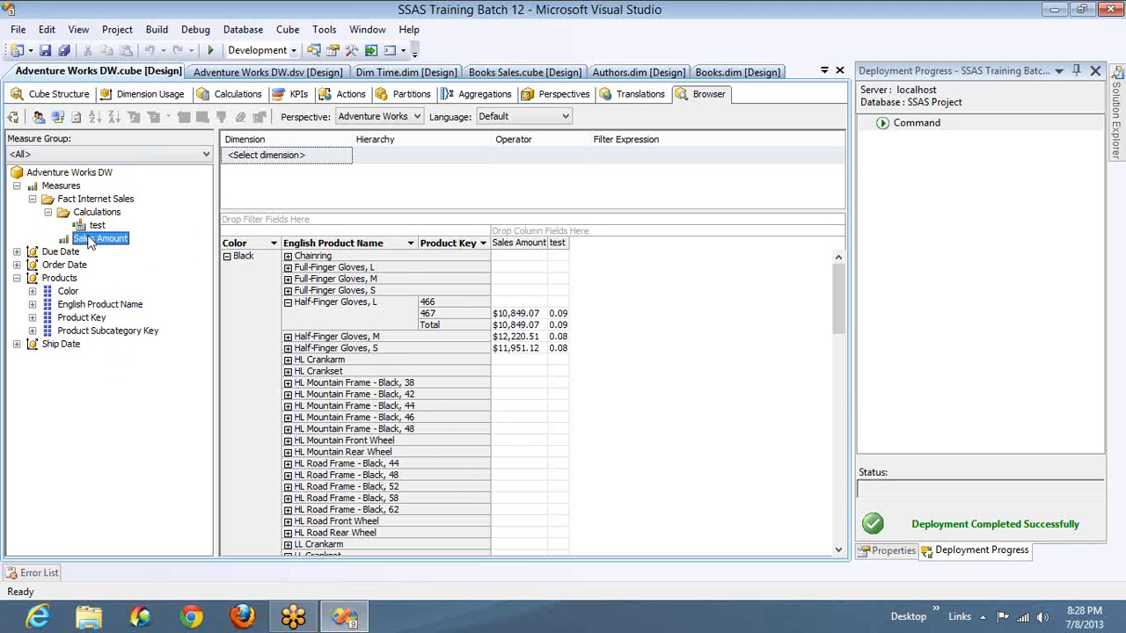
pyautogui.click(62, 95)
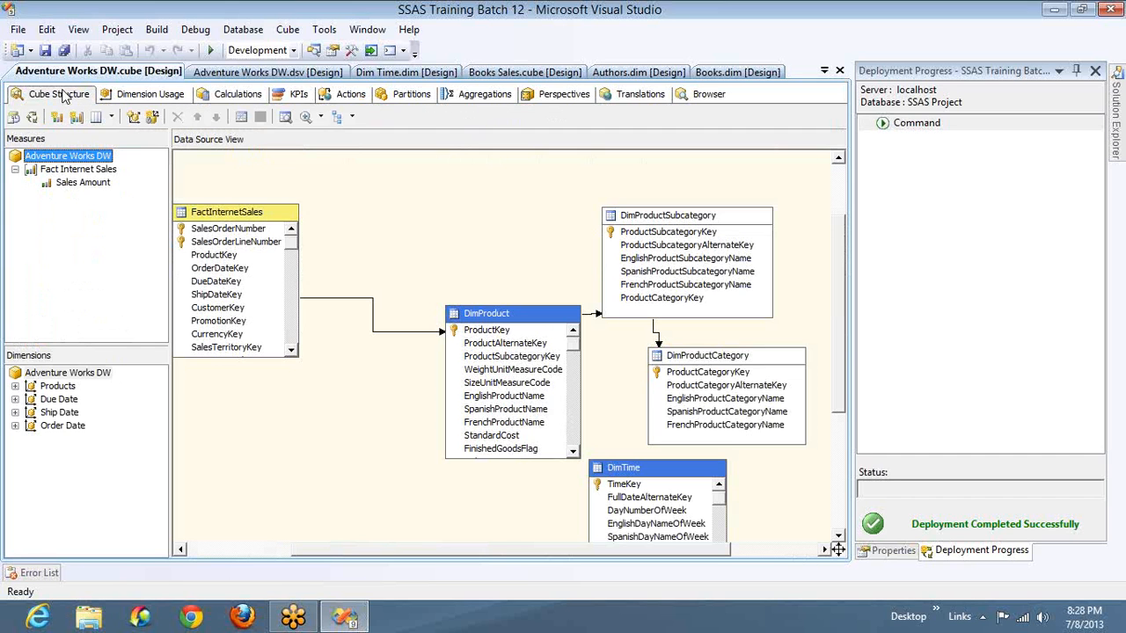
pyautogui.click(73, 184)
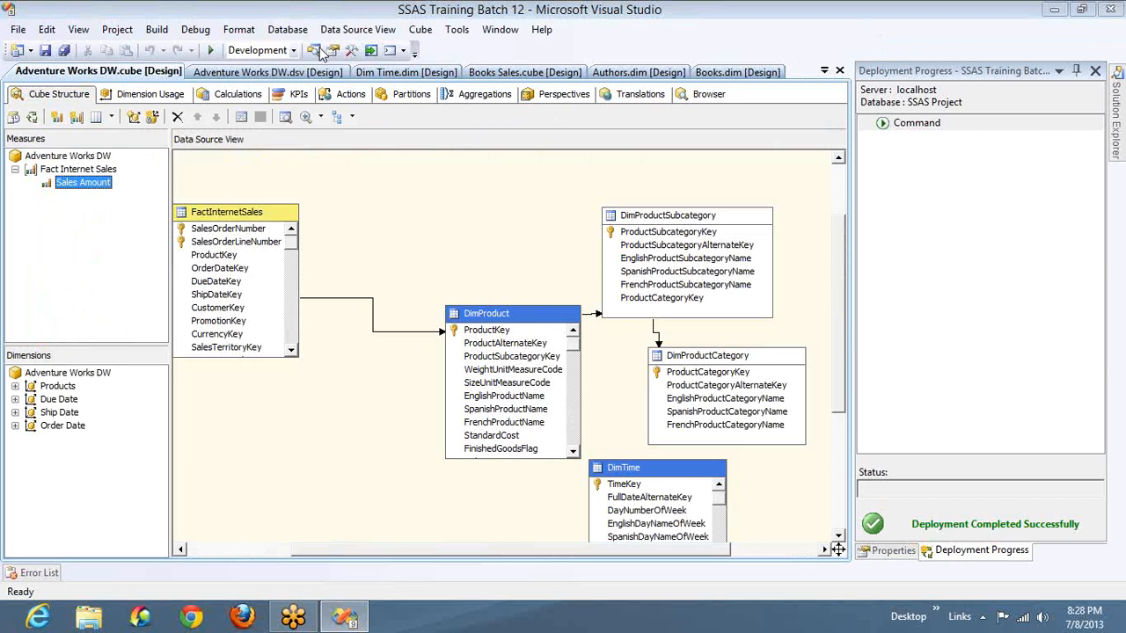
pyautogui.hotkey('ctrl', 'alt', 'l')
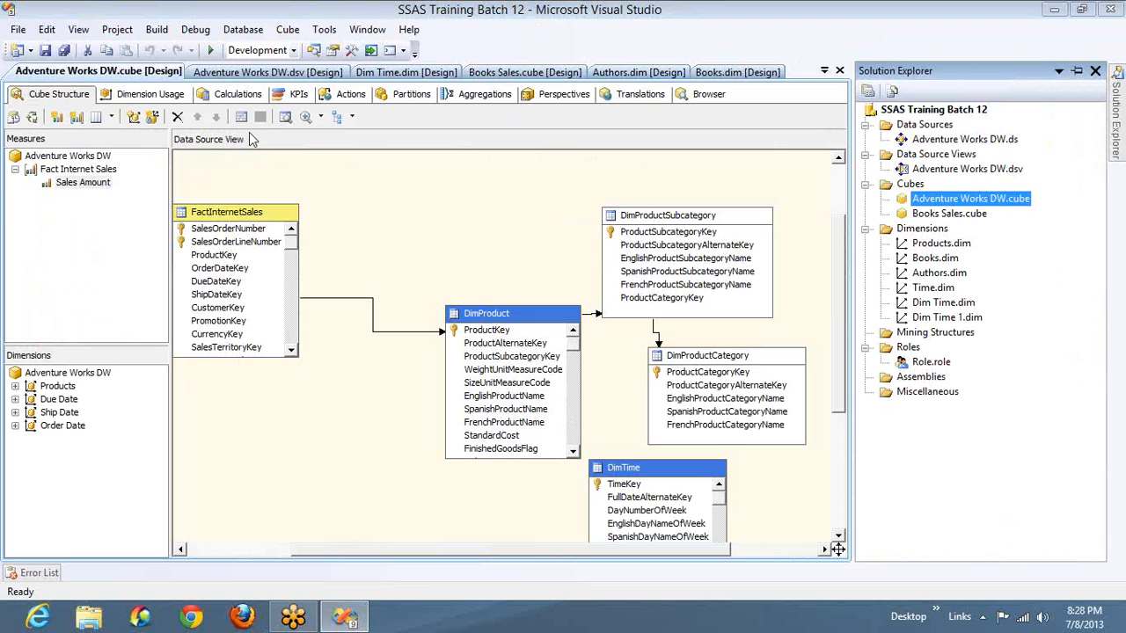
pyautogui.click(333, 50)
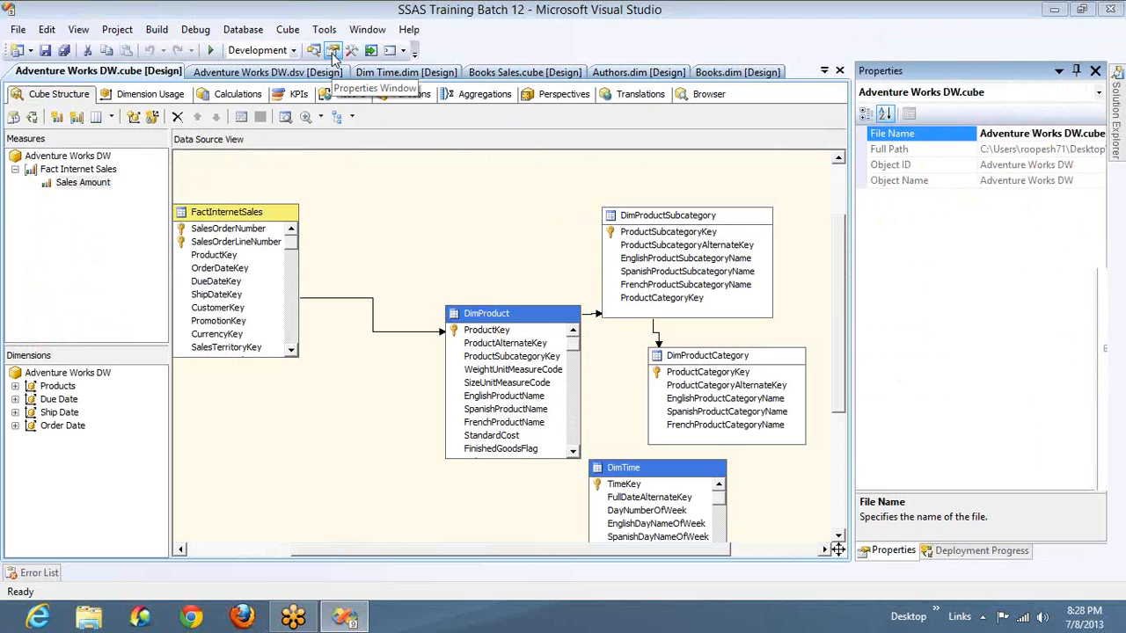
pyautogui.click(89, 184)
pyautogui.press('Escape')
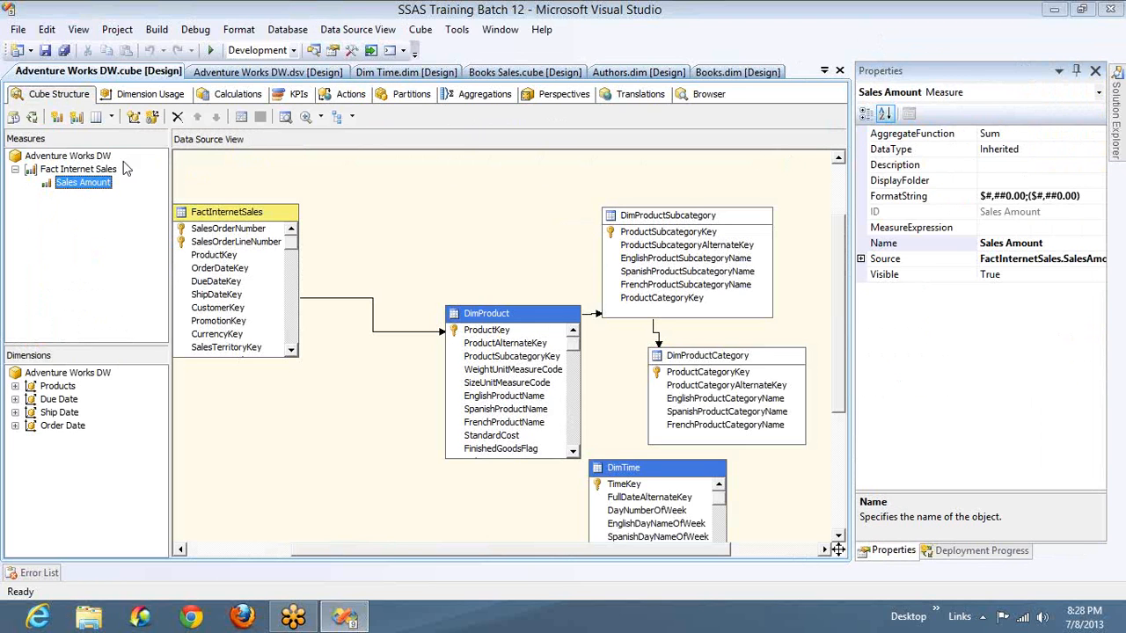
# - Set the display folder of the Sales Amount measure to Measures
pyautogui.click(992, 180)
pyautogui.write('Me')
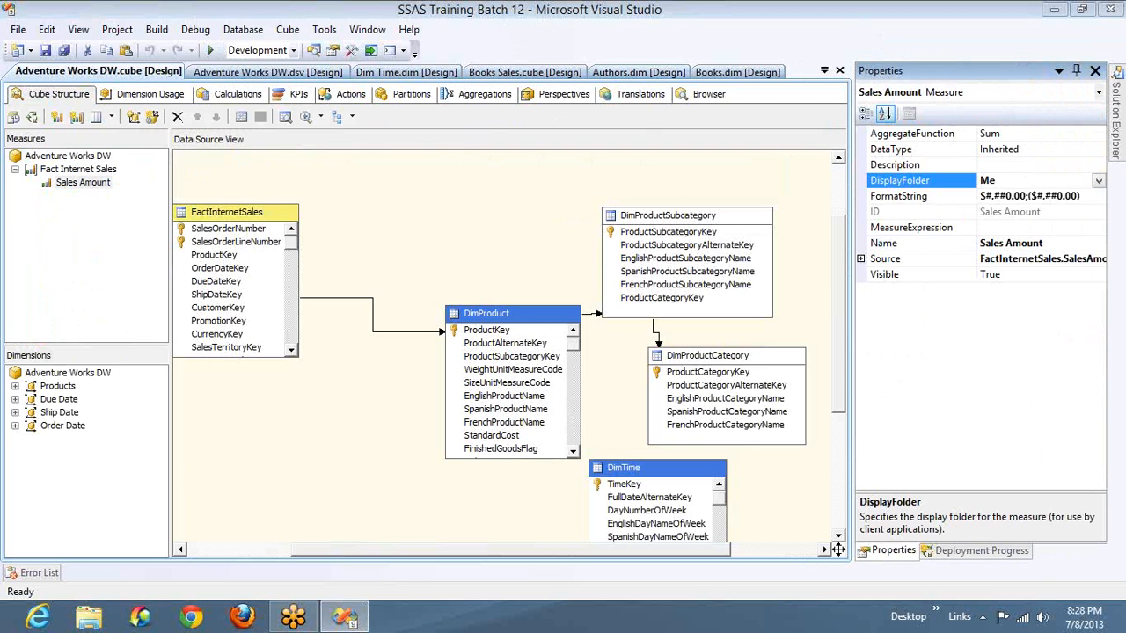
pyautogui.write('asures')
# - Build and deploy the project from the cube browser, run Process Full on the Adventure Works DW cube, and close the processing dialogs
pyautogui.click(708, 94)
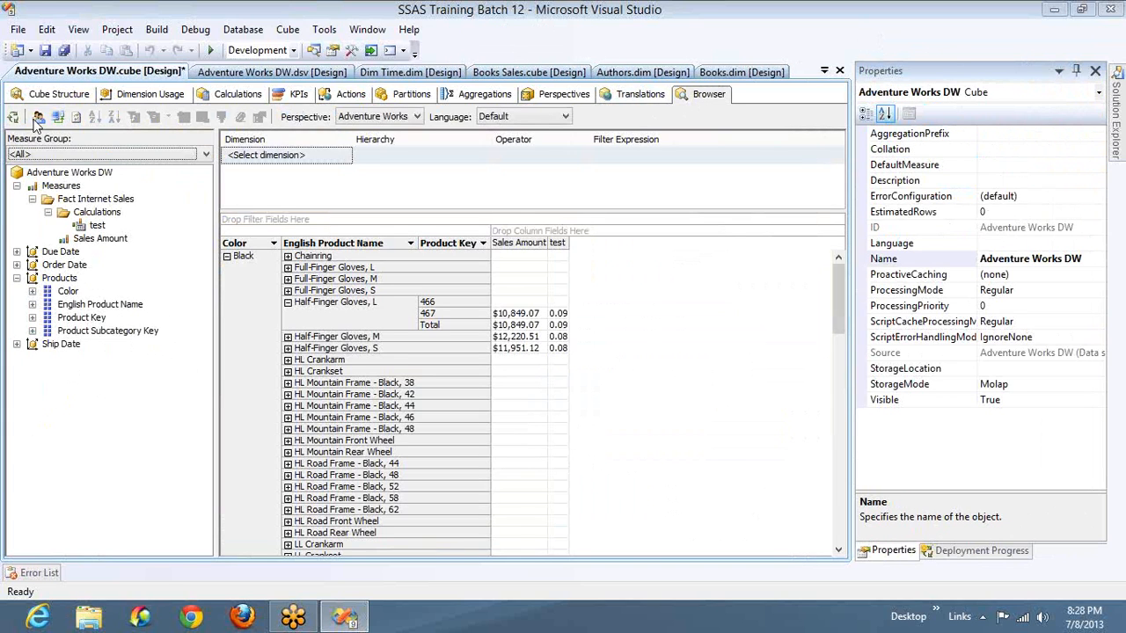
pyautogui.click(12, 118)
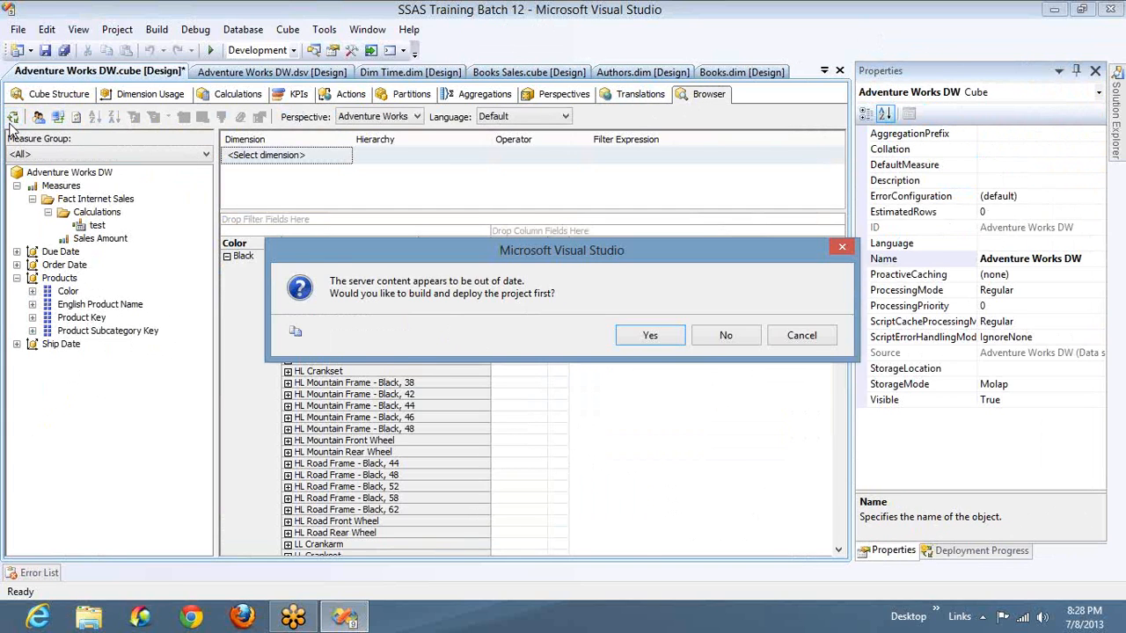
pyautogui.press('Return')
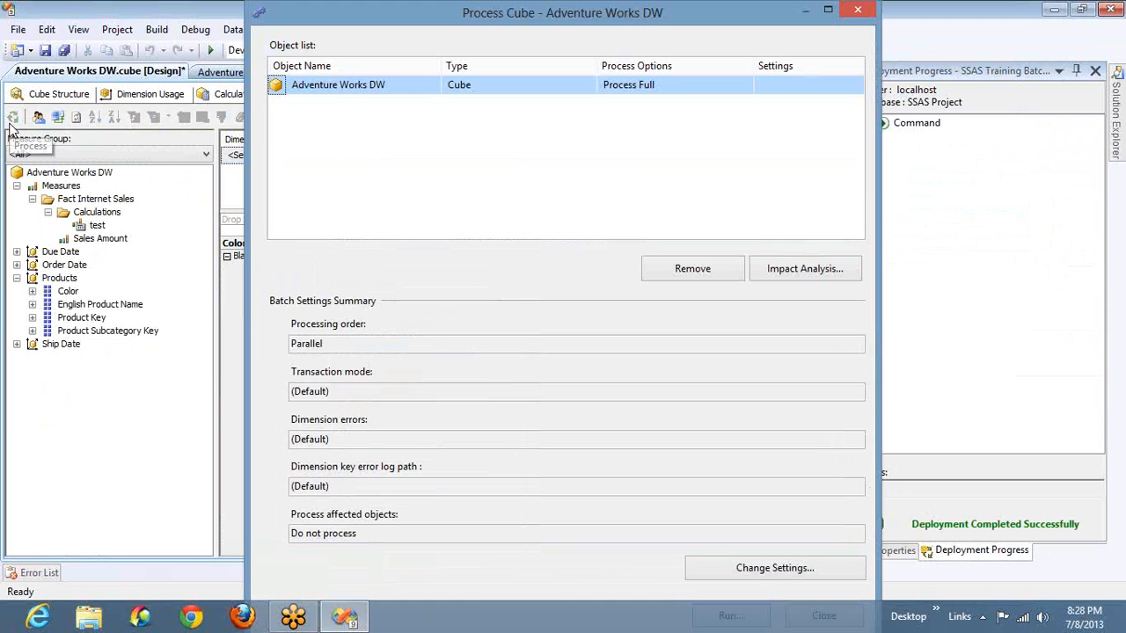
pyautogui.press('Return')
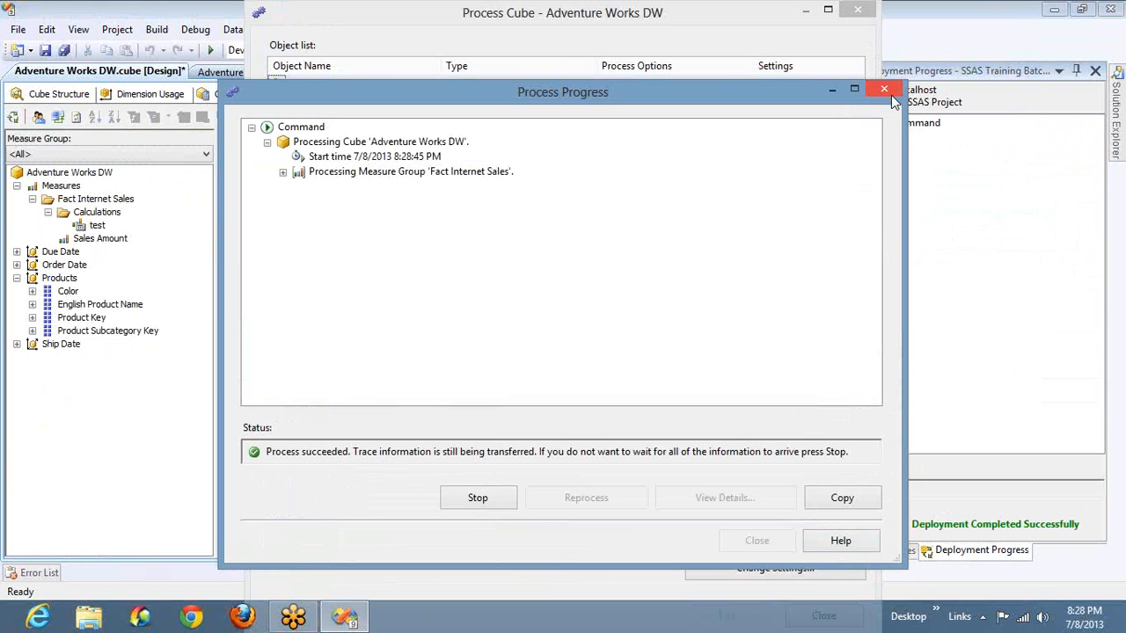
pyautogui.click(890, 92)
pyautogui.click(858, 11)
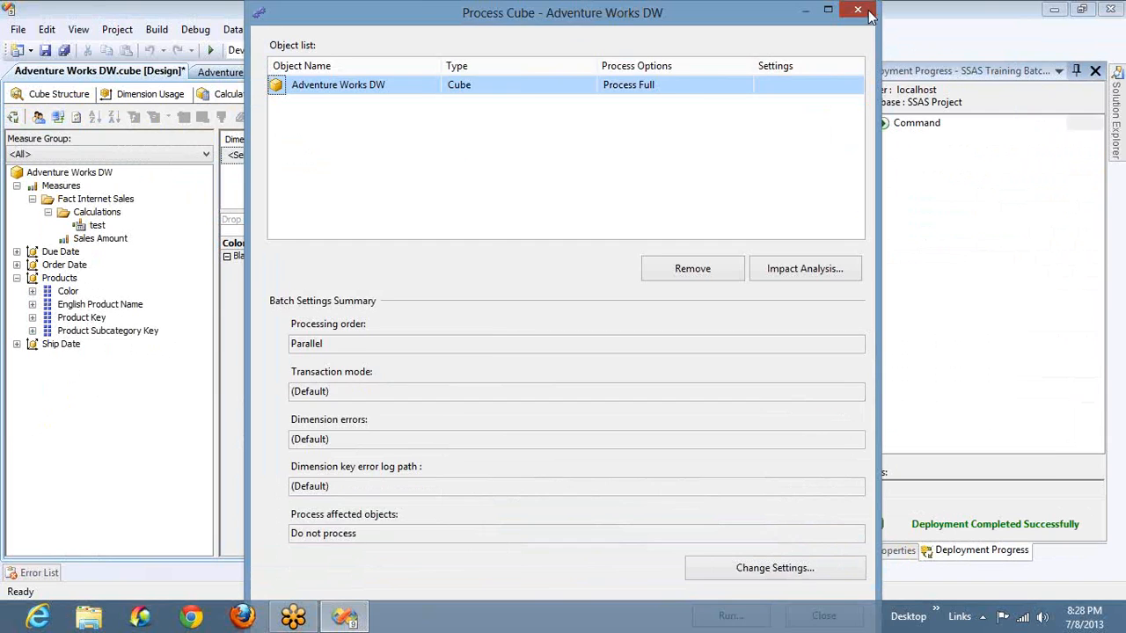
# - Reconnect the cube browser, expand the Measures folder under Fact Internet Sales, and select that measure group
pyautogui.click(57, 118)
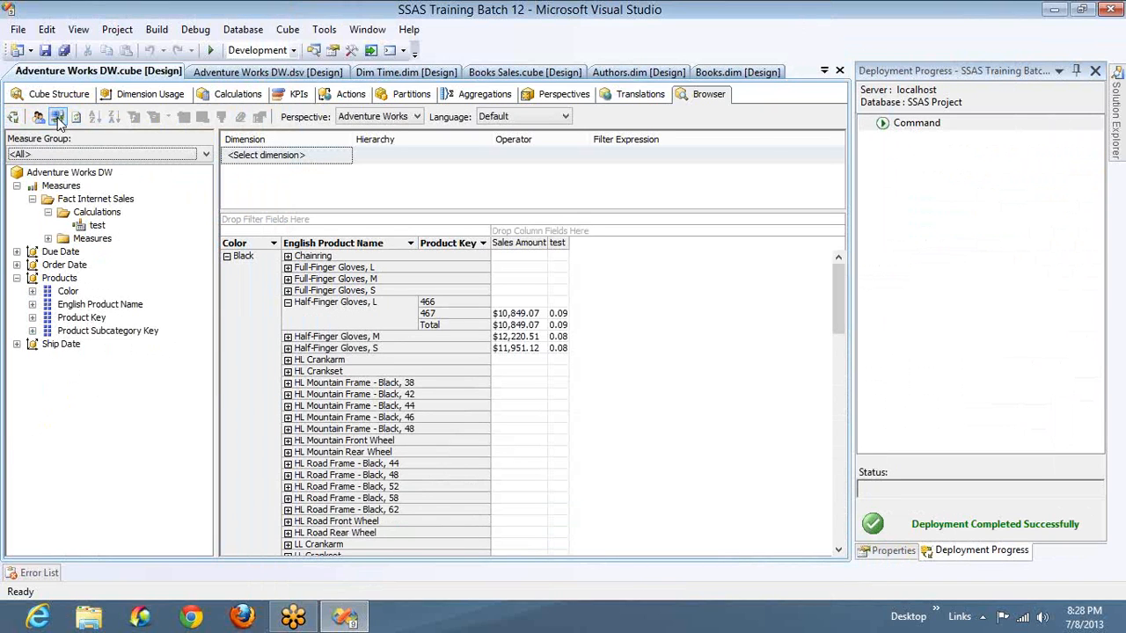
pyautogui.click(48, 238)
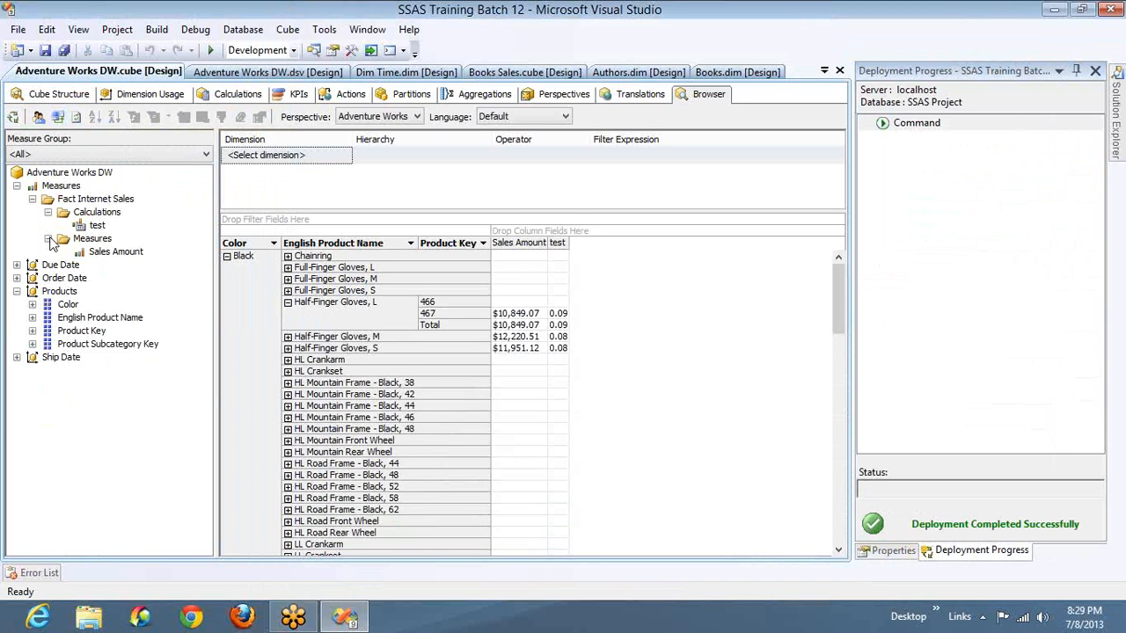
pyautogui.click(79, 201)
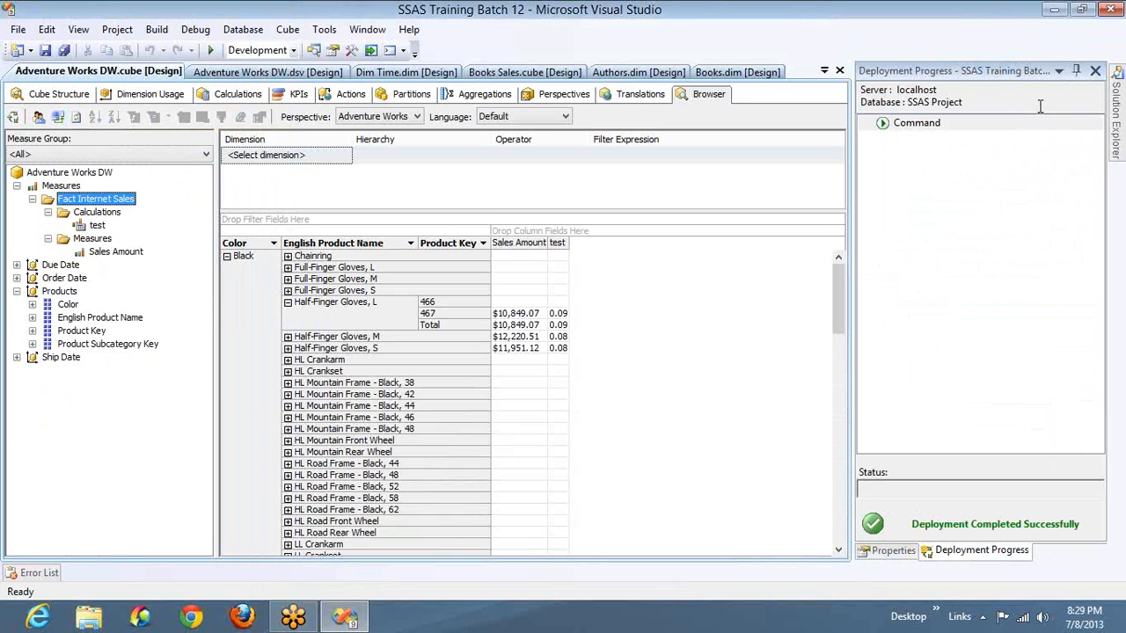
pyautogui.click(1117, 50)
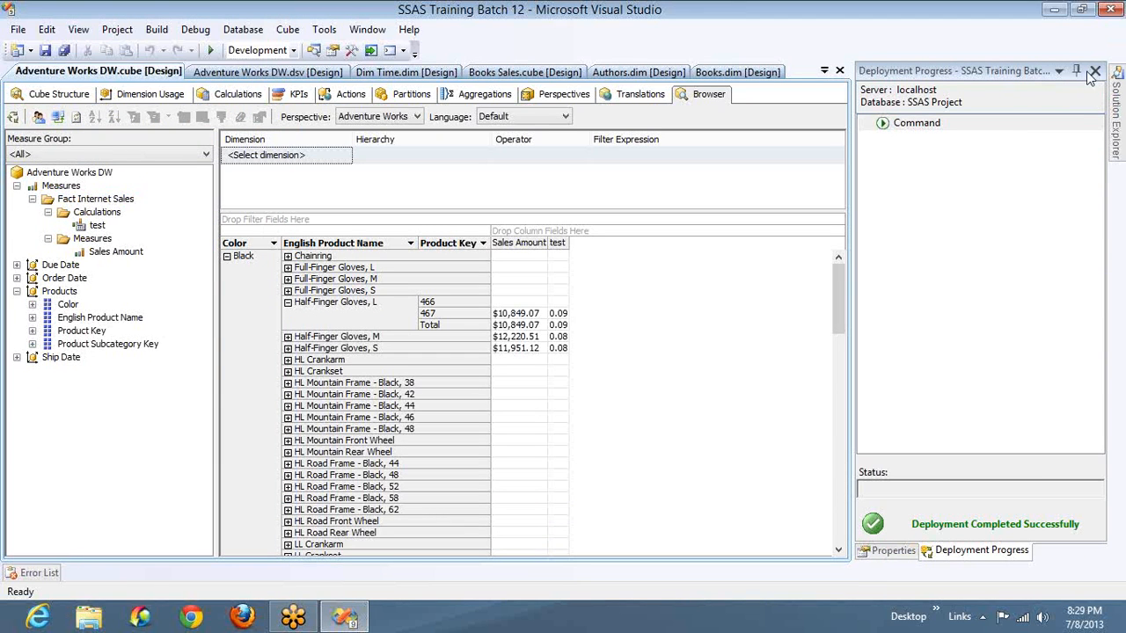
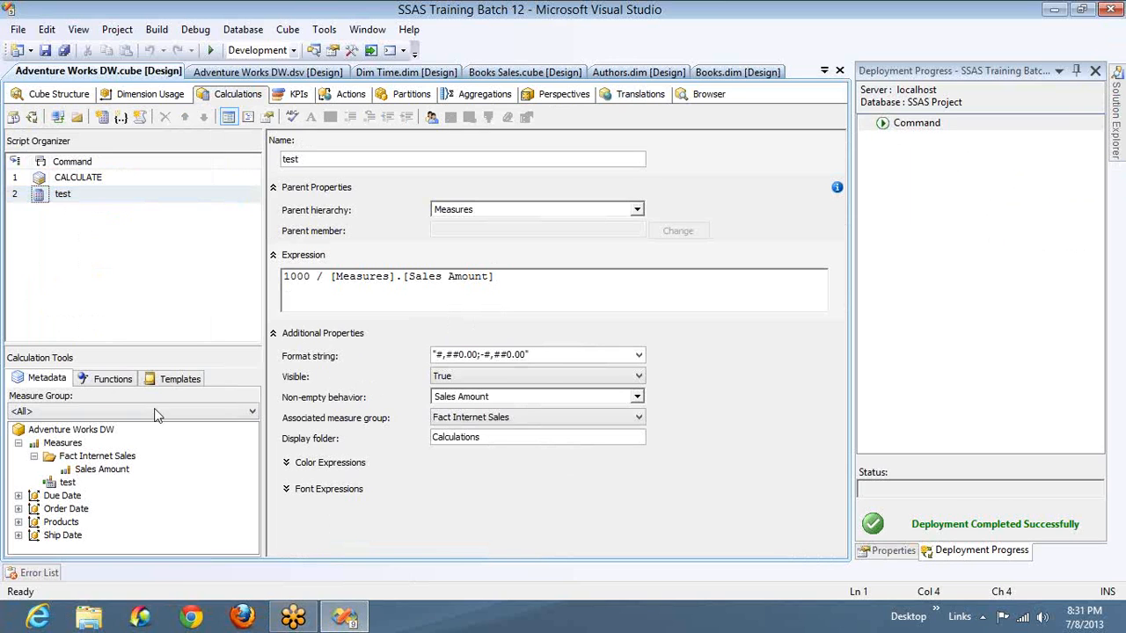
# - Browse the String, KPI and Metadata categories of the available calculation functions
pyautogui.click(112, 380)
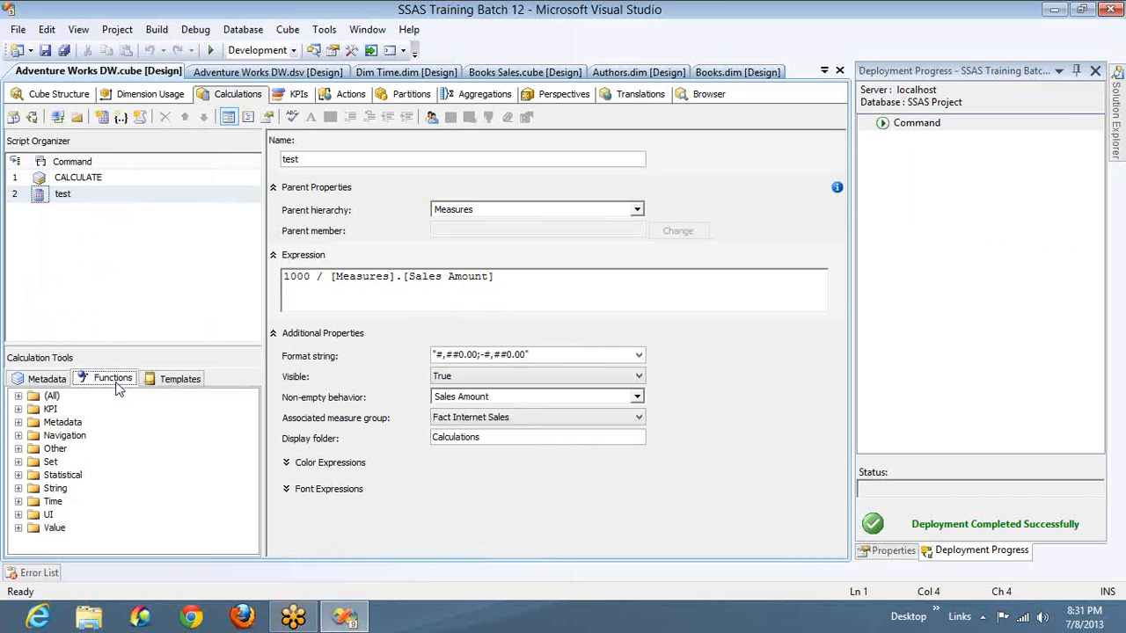
pyautogui.click(19, 488)
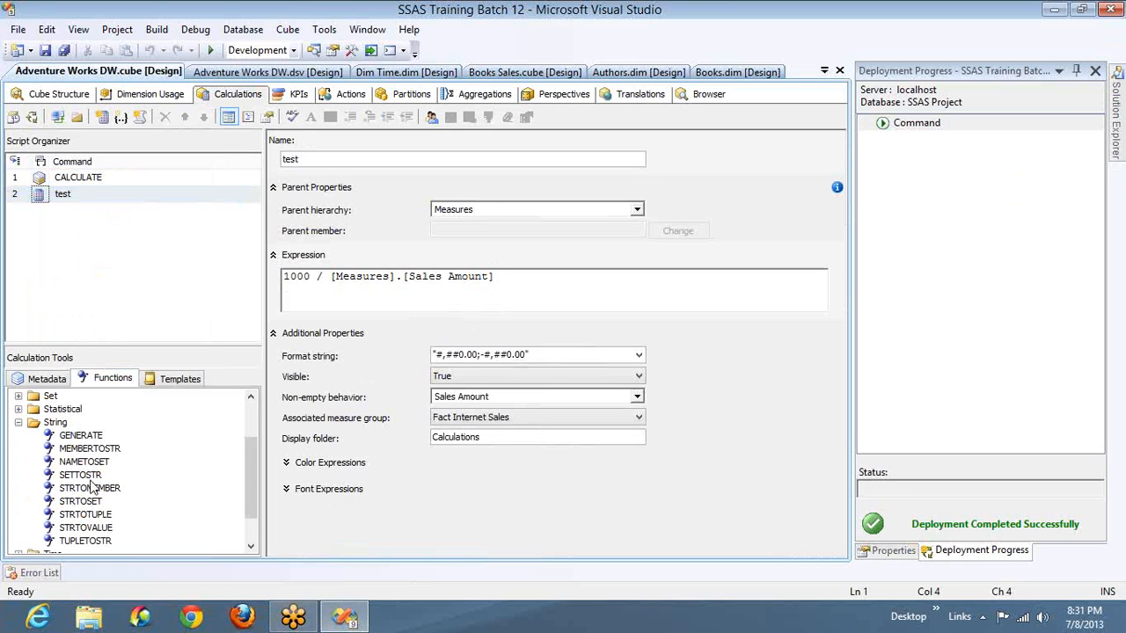
pyautogui.click(19, 422)
pyautogui.click(18, 410)
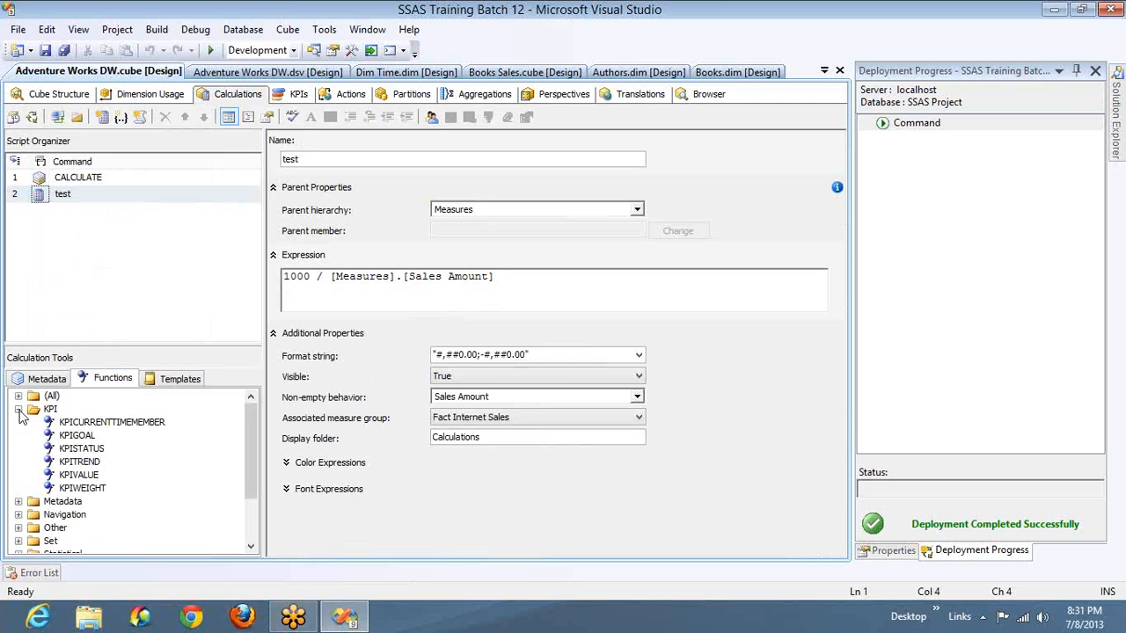
pyautogui.click(19, 410)
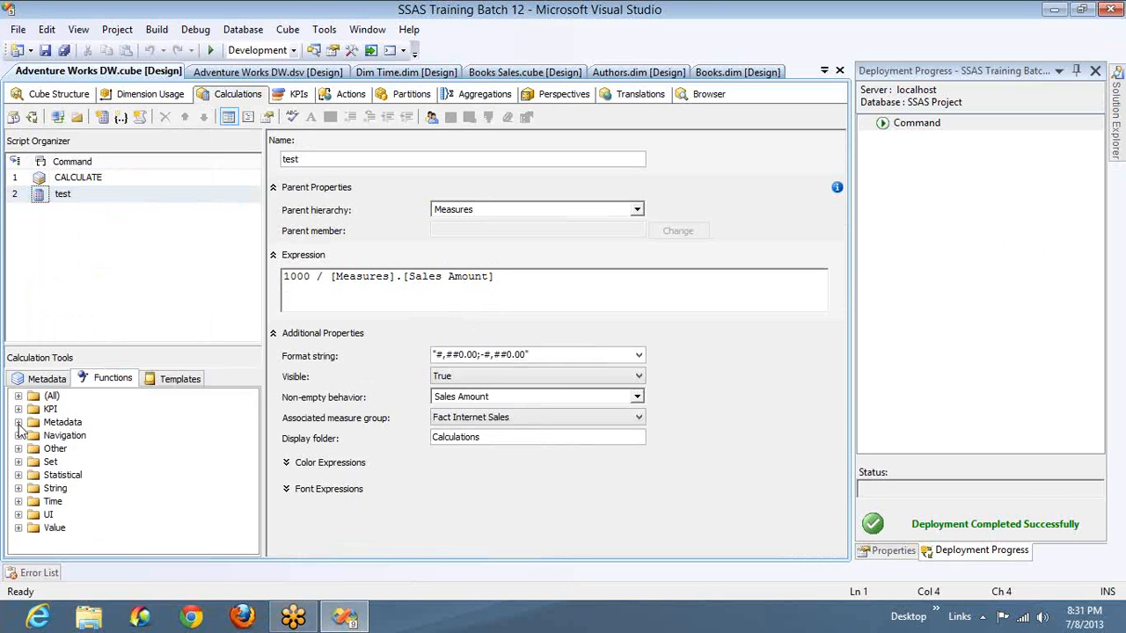
pyautogui.click(18, 423)
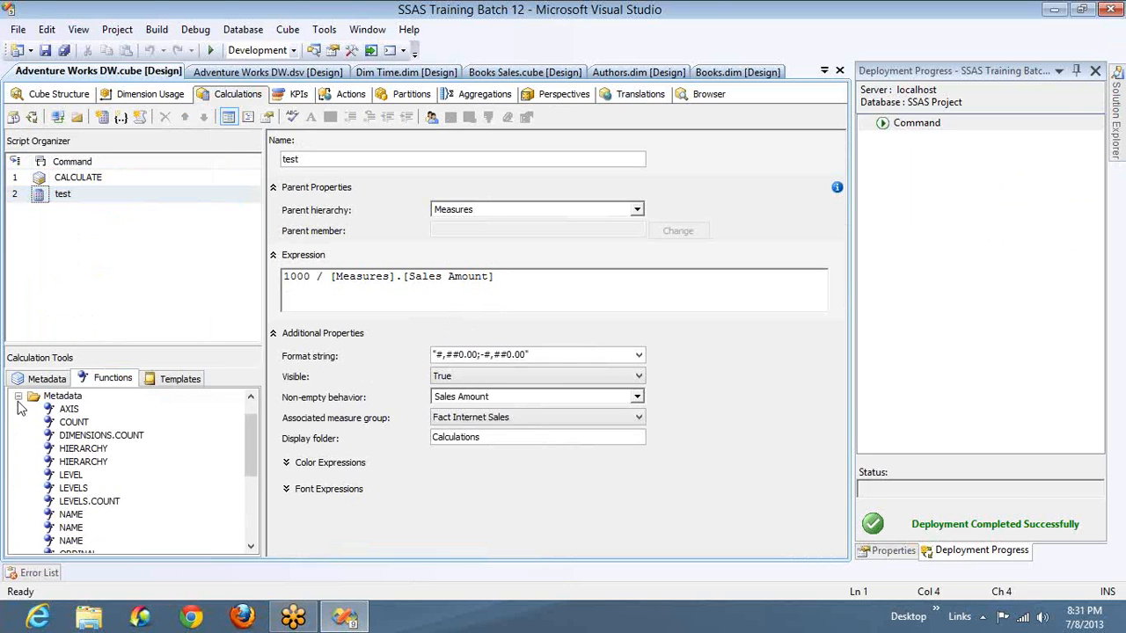
pyautogui.click(17, 397)
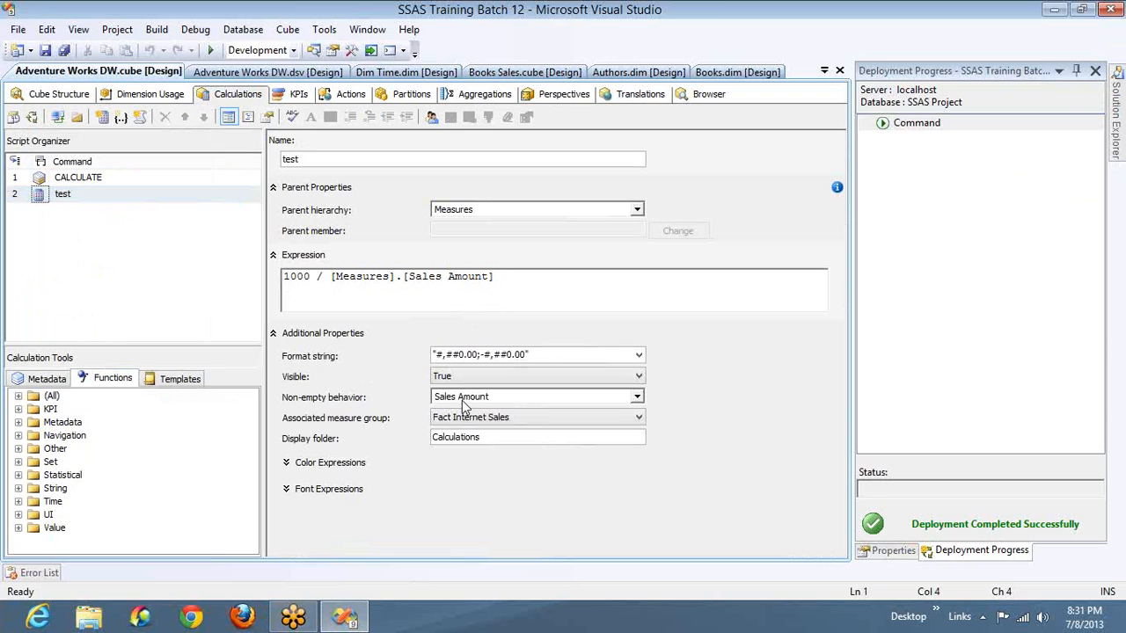
# - Expand the color and font expressions of the test calculated member and set its fore color to red
pyautogui.click(286, 463)
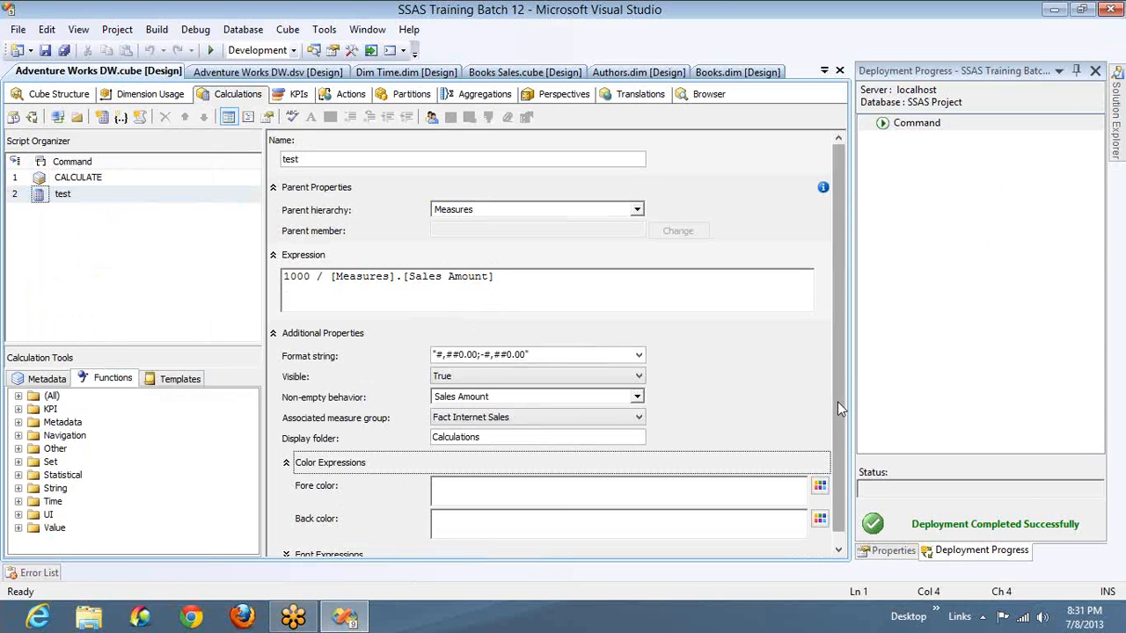
pyautogui.moveTo(837, 401); pyautogui.dragTo(840, 470)
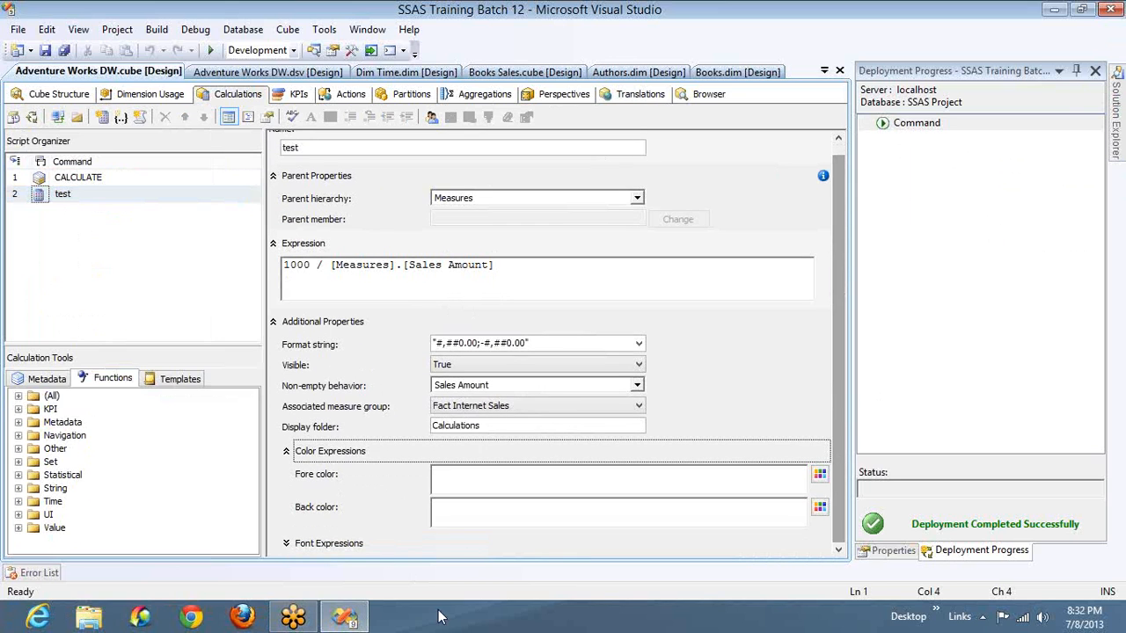
pyautogui.click(285, 545)
pyautogui.click(521, 403)
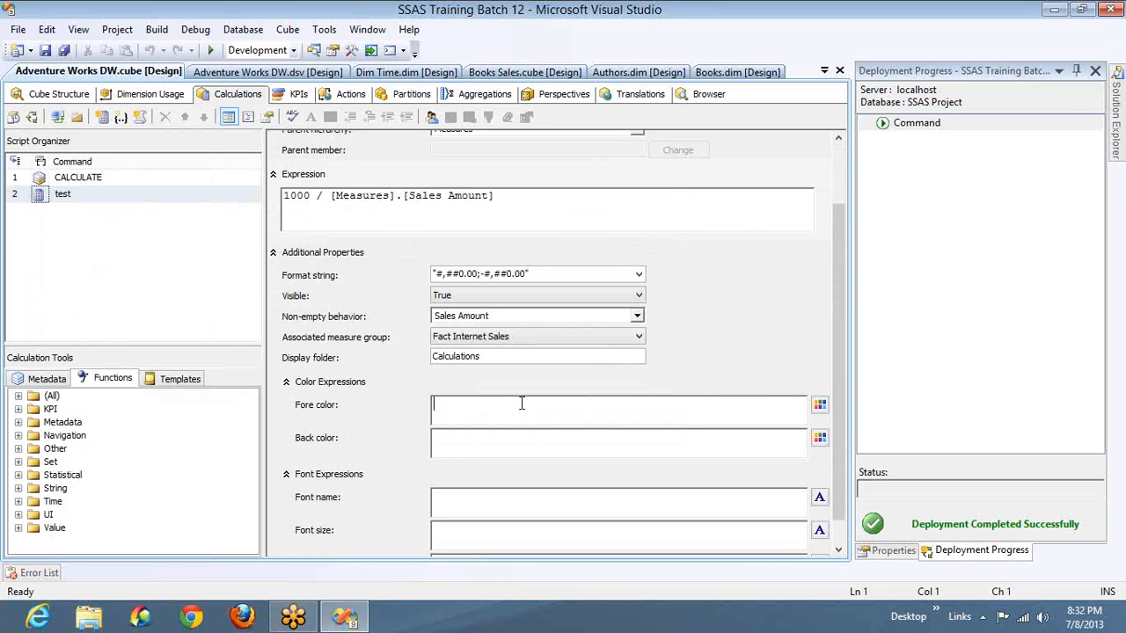
pyautogui.click(818, 406)
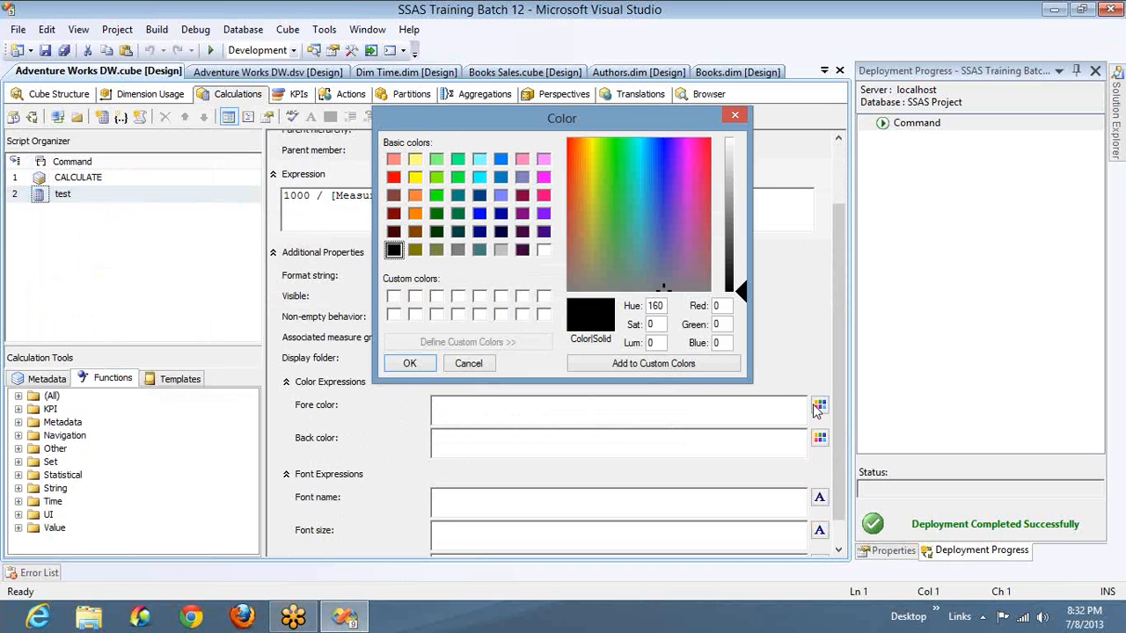
pyautogui.click(393, 177)
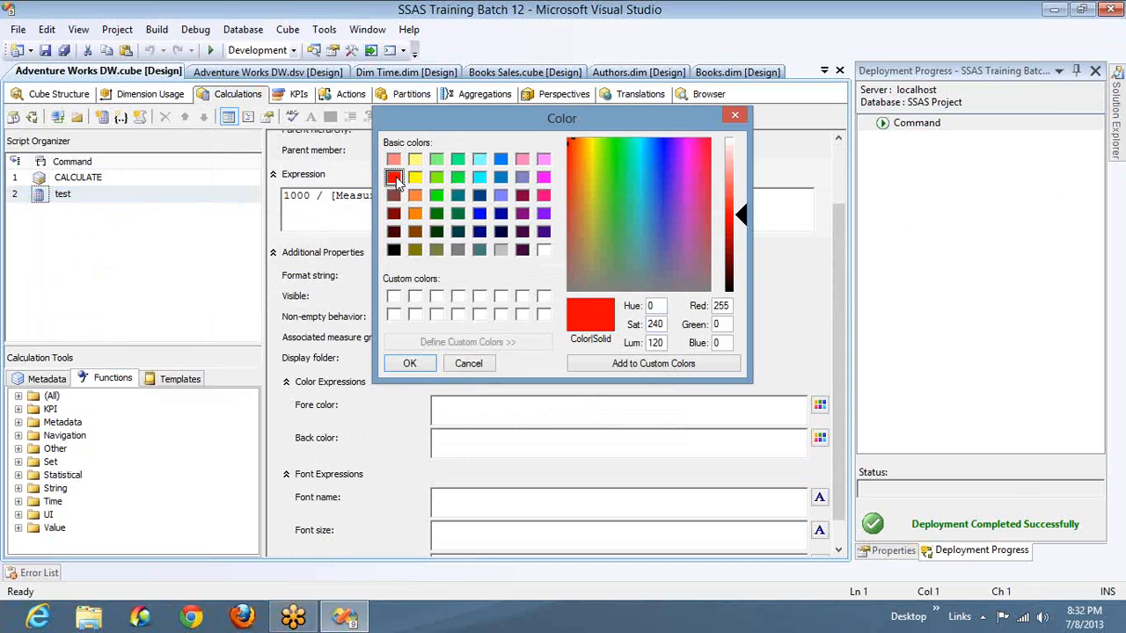
pyautogui.click(431, 366)
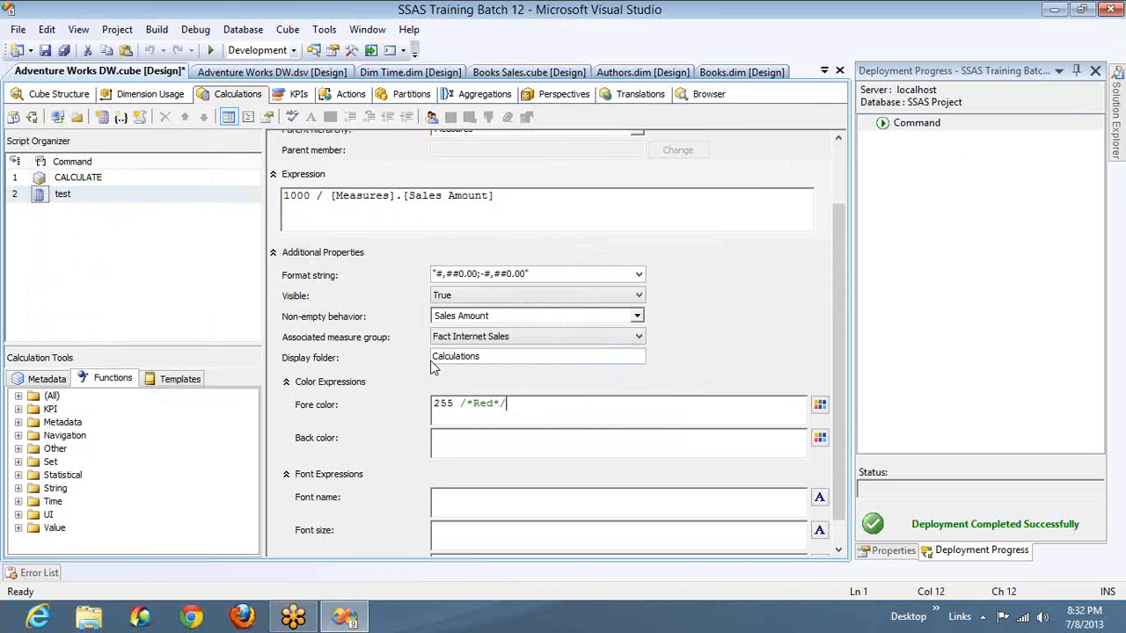
# - Set the back color of the test calculated member to silver
pyautogui.click(820, 438)
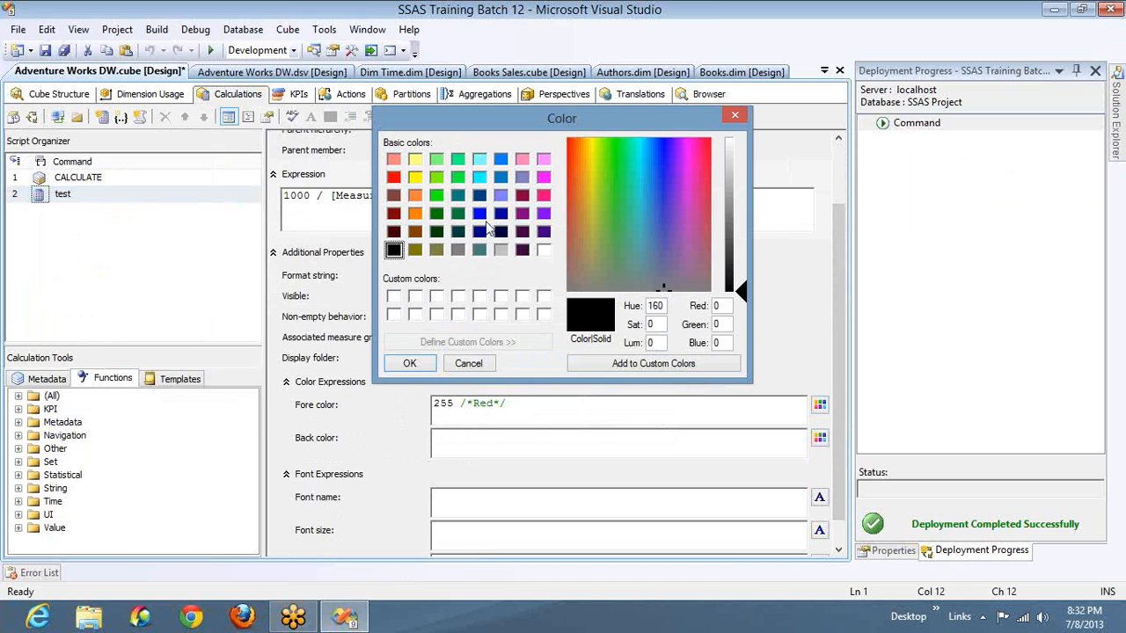
pyautogui.click(544, 251)
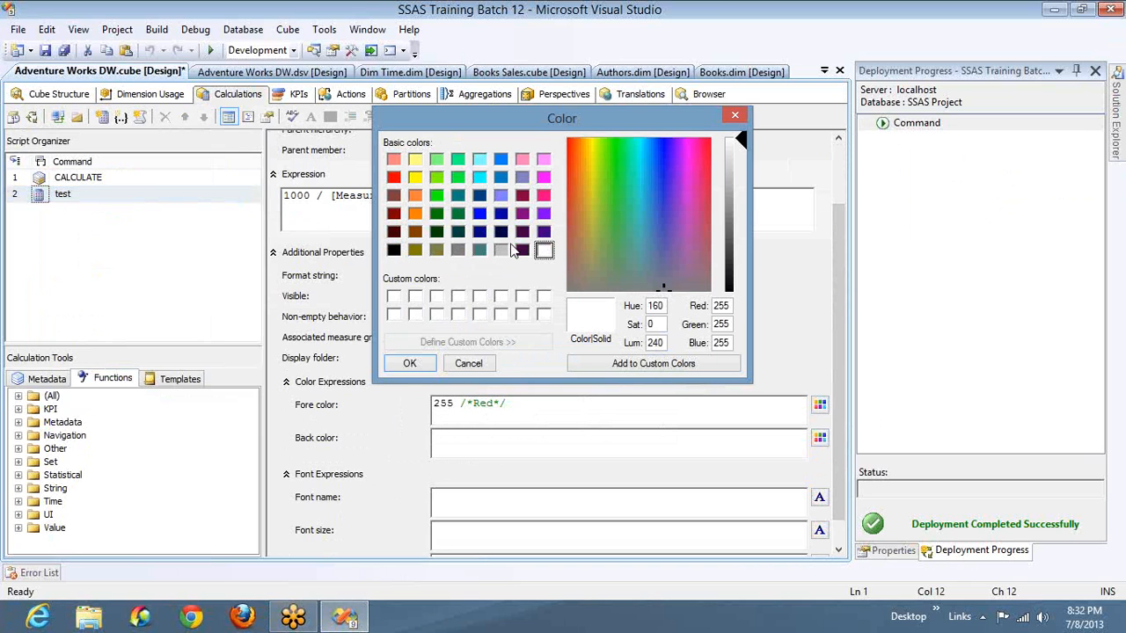
pyautogui.click(501, 250)
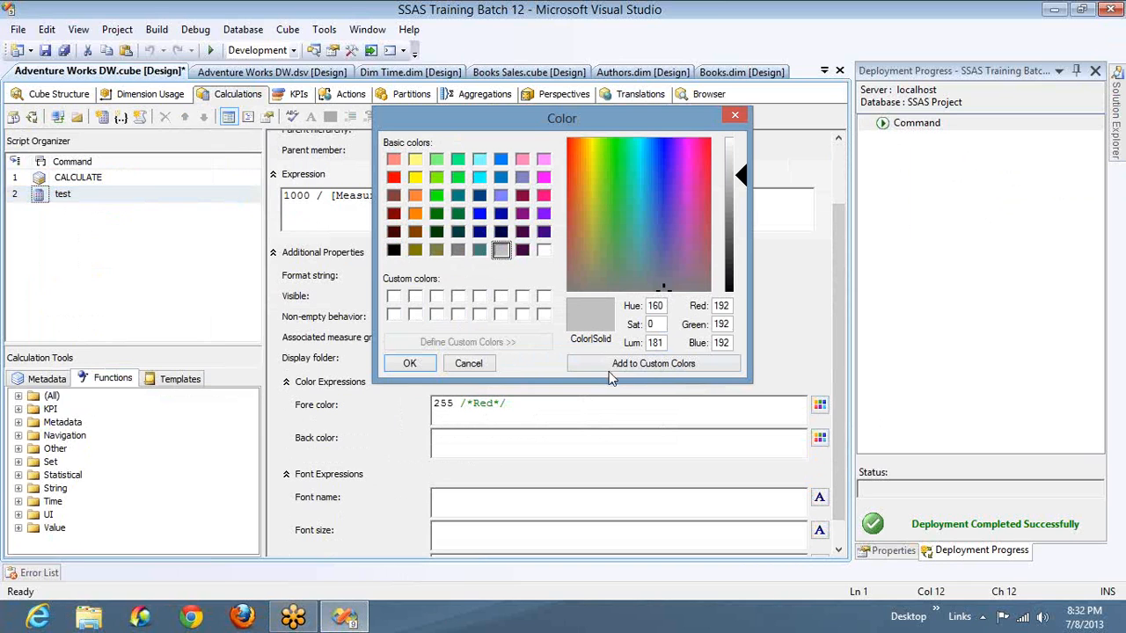
pyautogui.click(409, 363)
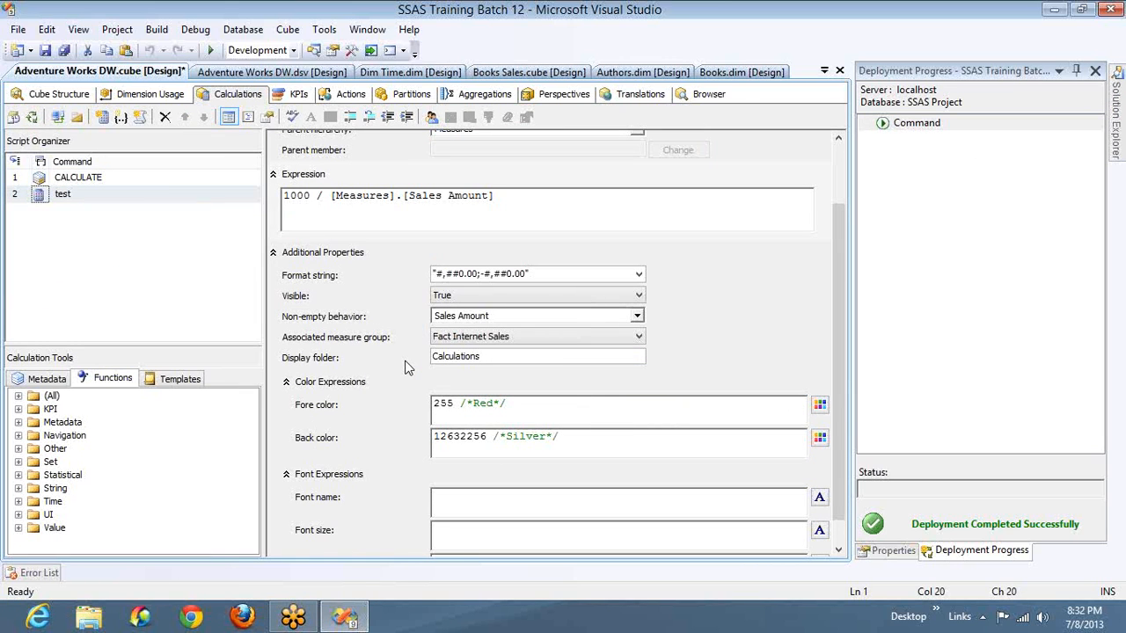
# - Build and deploy the project without processing the cube, and reconnect the cube browser to check the test column's colors
pyautogui.click(32, 118)
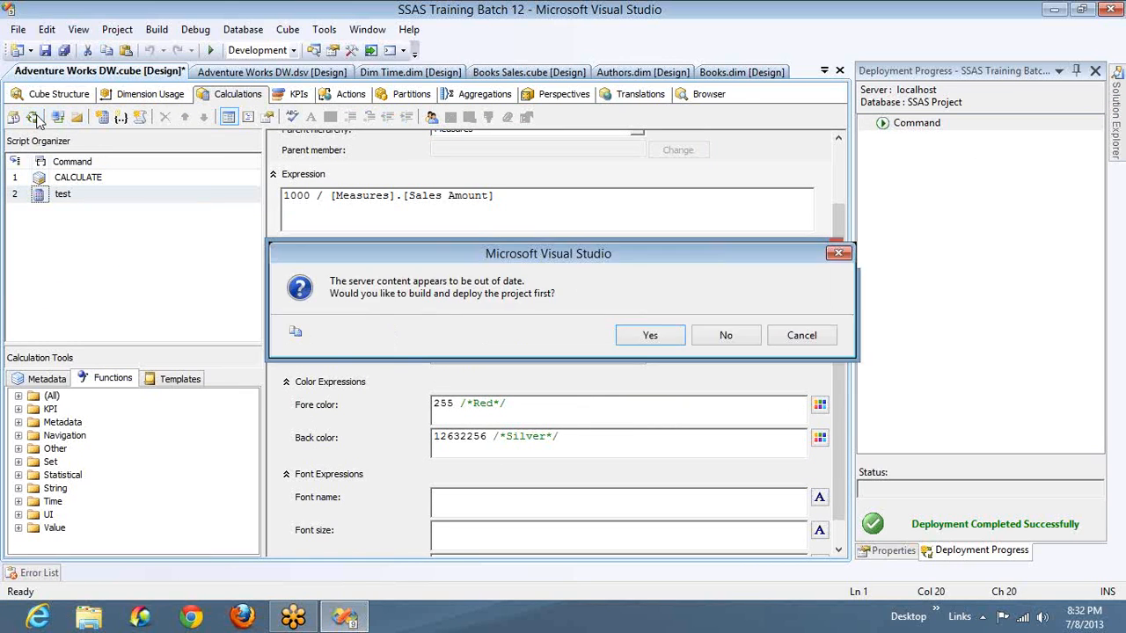
pyautogui.click(659, 328)
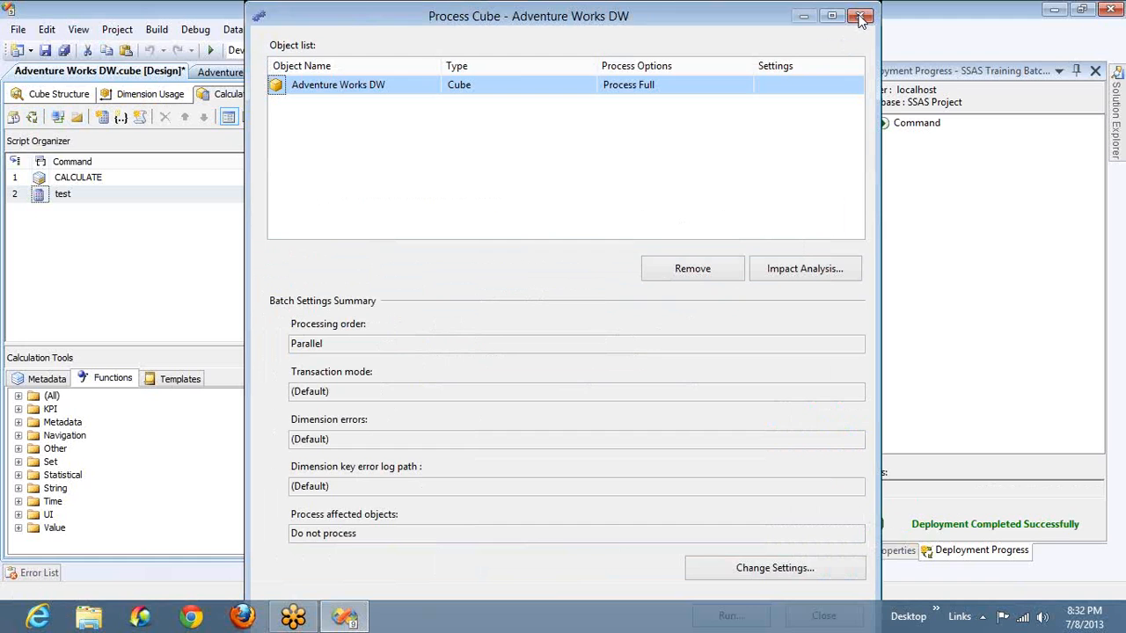
pyautogui.click(860, 19)
pyautogui.click(704, 99)
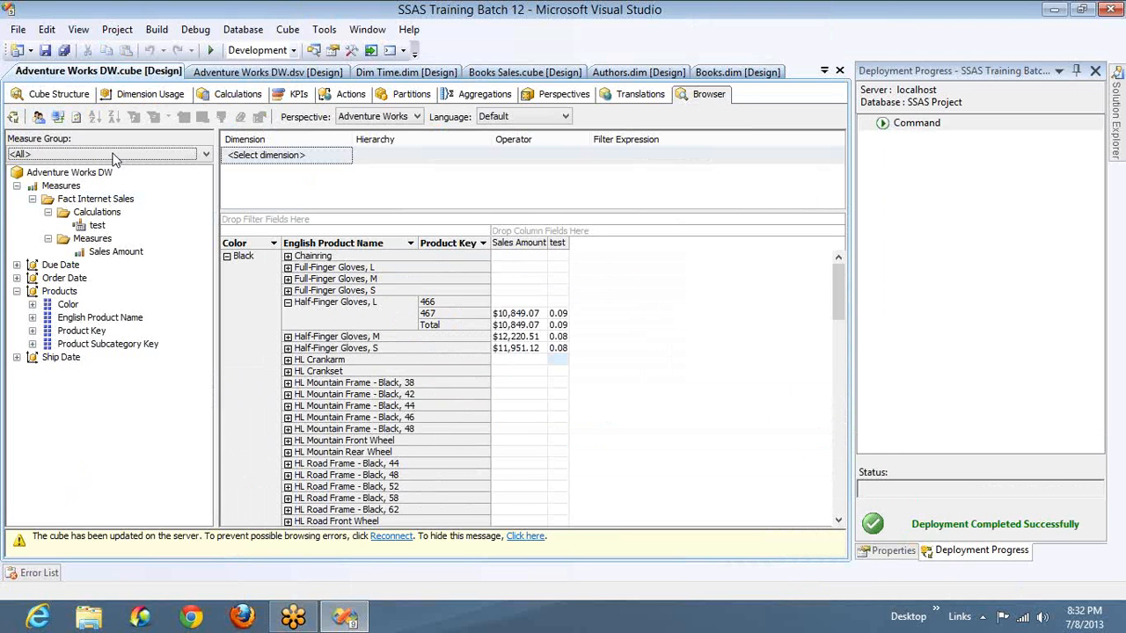
pyautogui.click(56, 117)
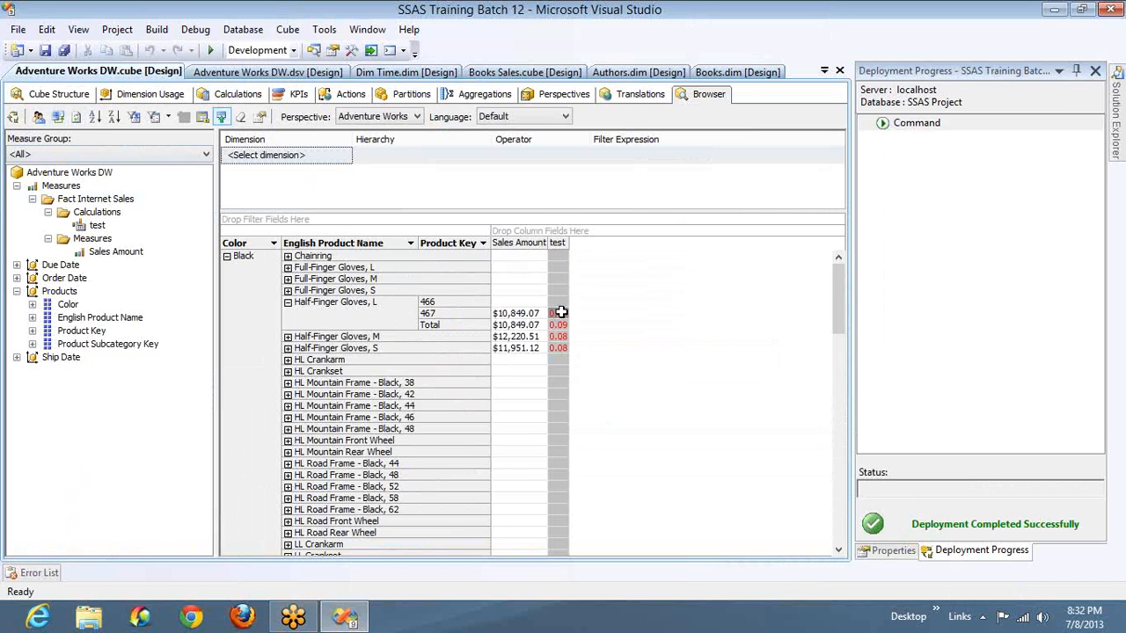
pyautogui.moveTo(561, 312)
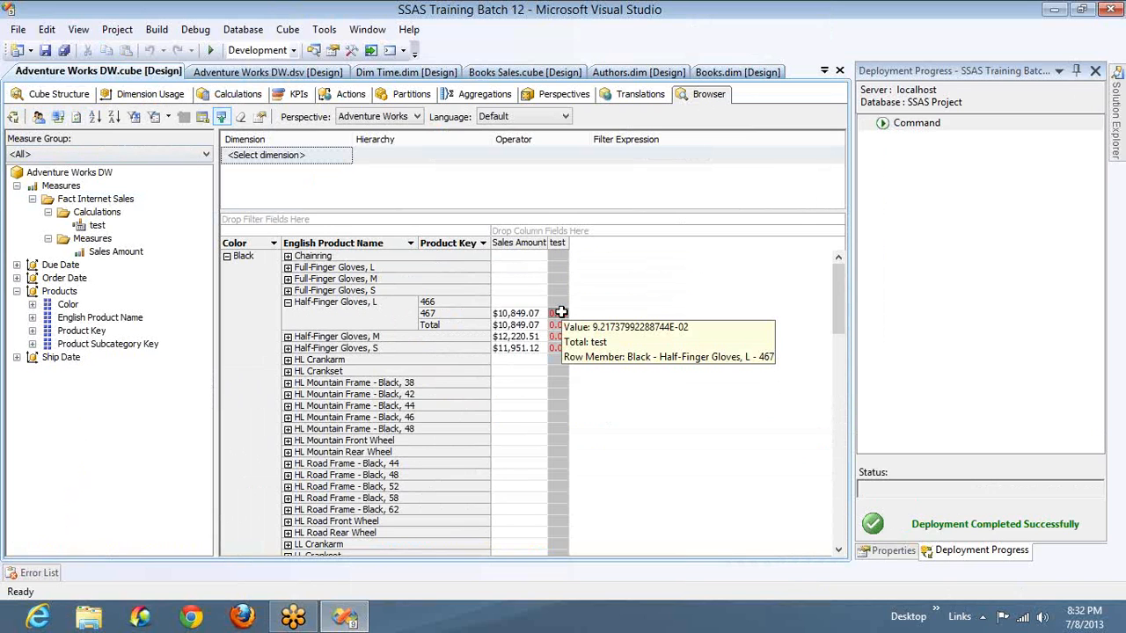
# - Insert "iif([test] <= 0.8," before the red value in the test member's fore color expression
pyautogui.click(234, 95)
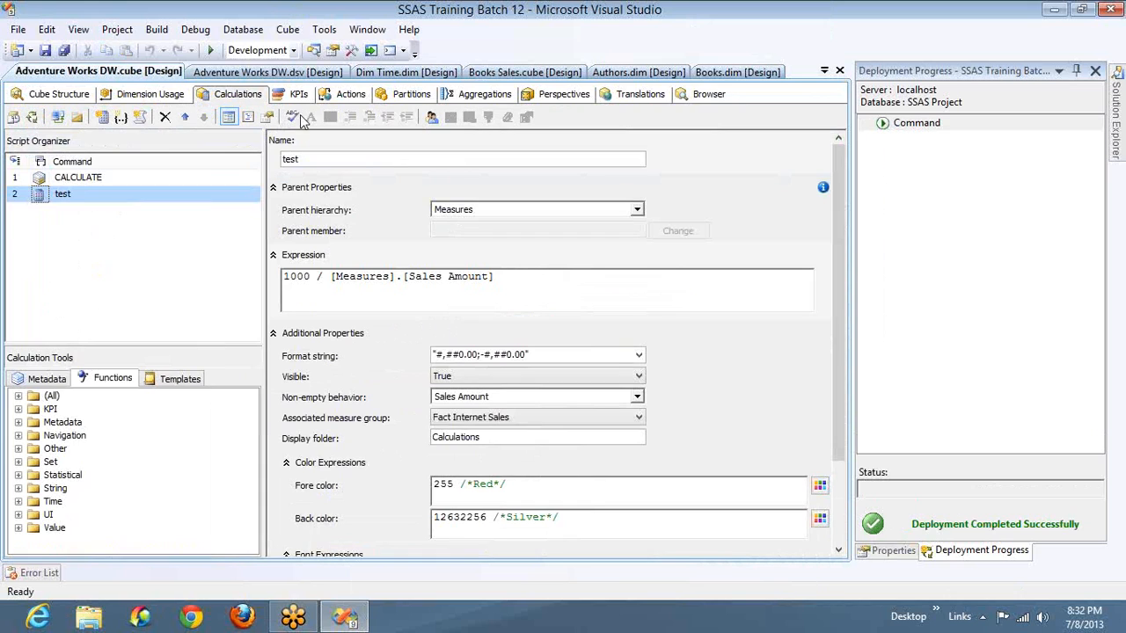
pyautogui.click(434, 485)
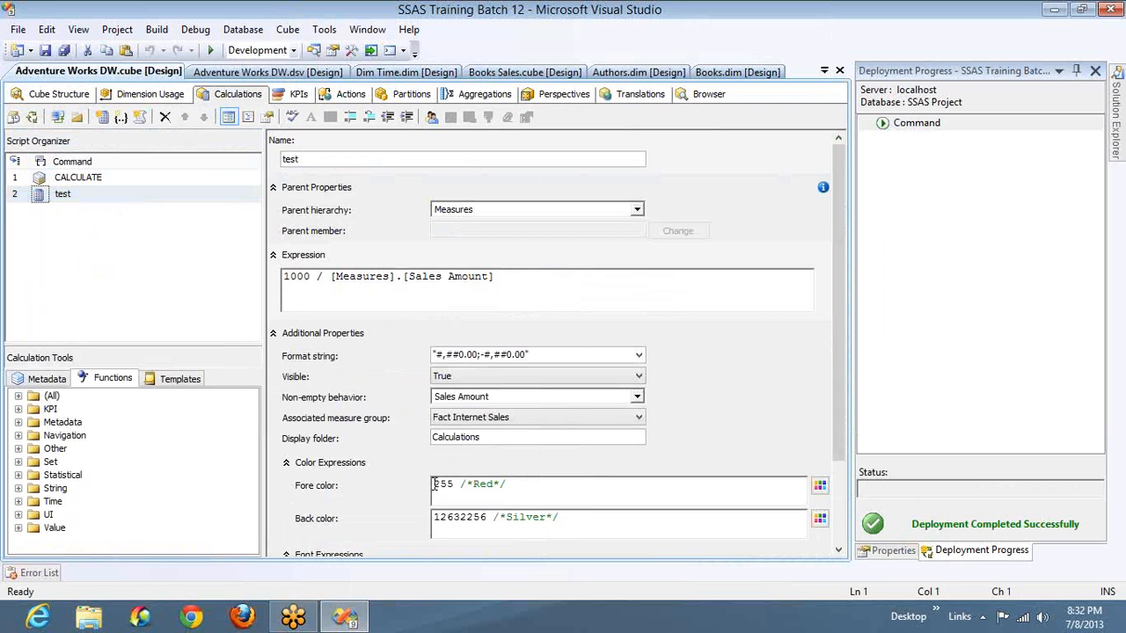
pyautogui.write('iif(')
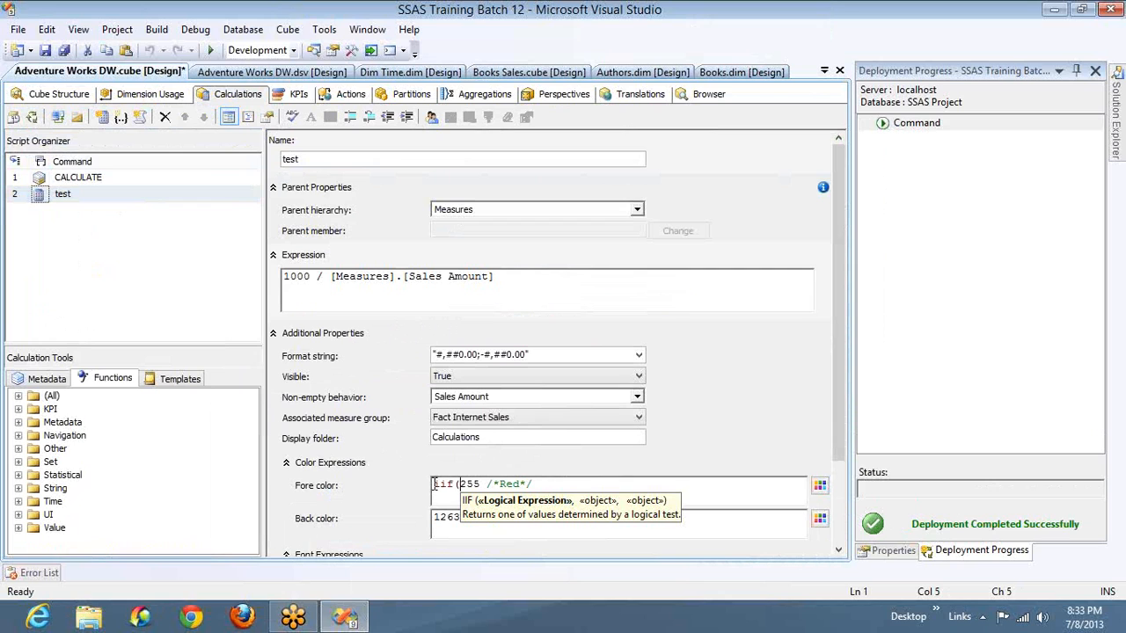
pyautogui.write('[')
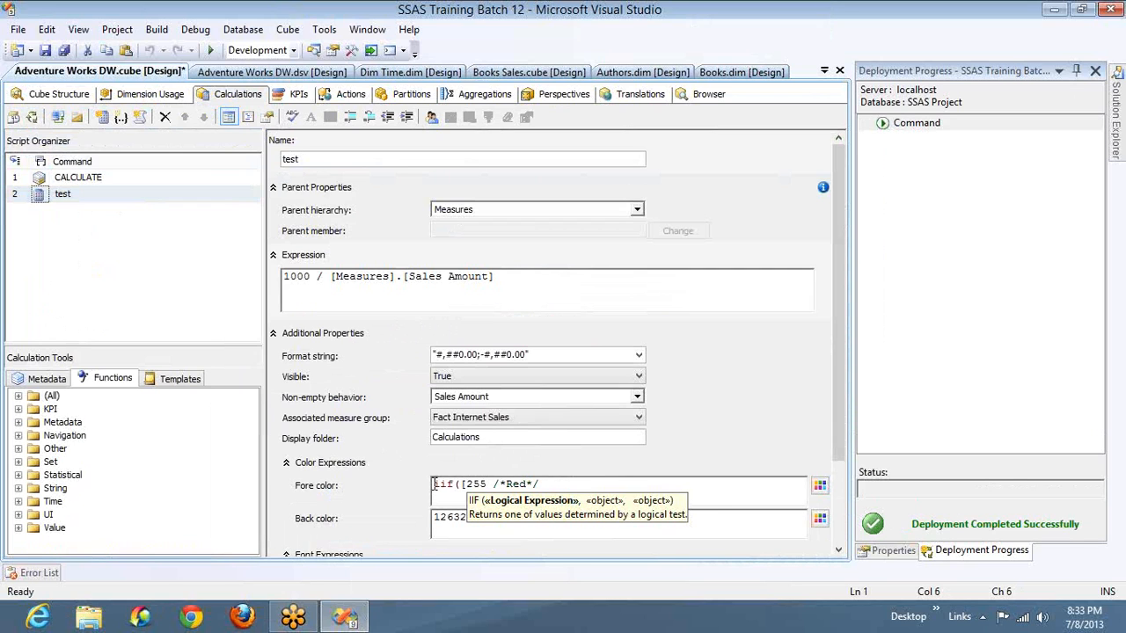
pyautogui.write('test]')
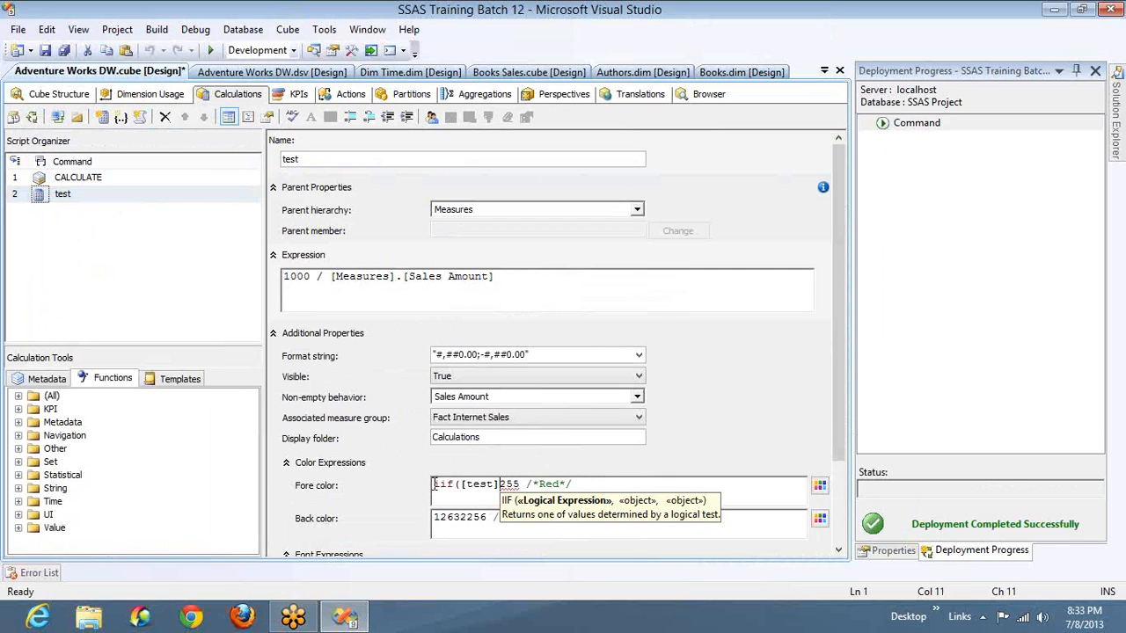
pyautogui.write(' < ')
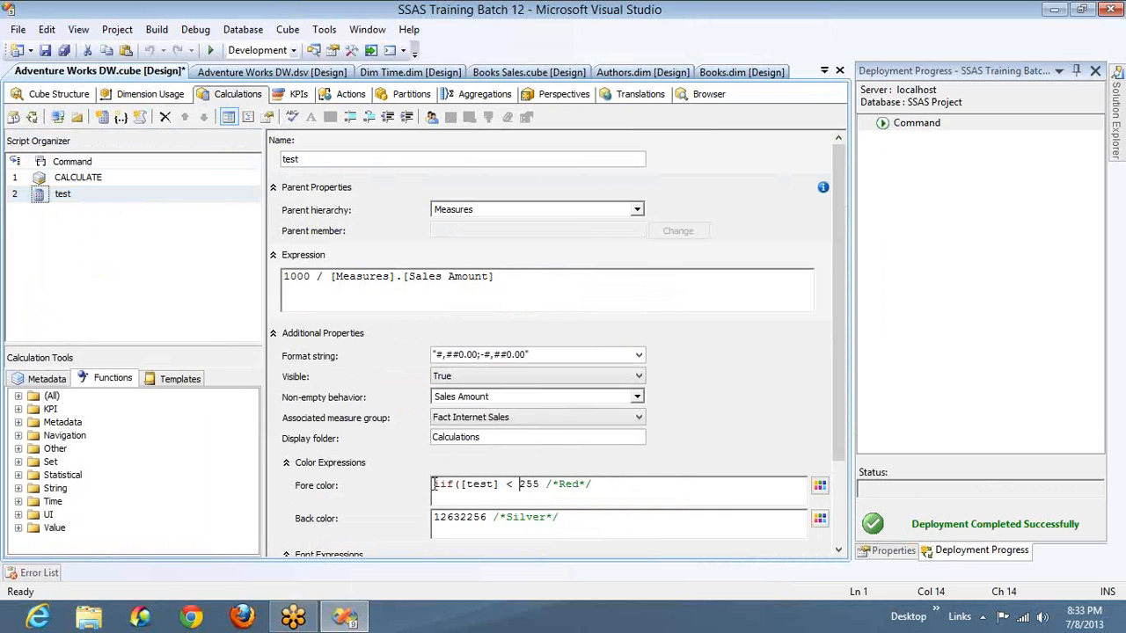
pyautogui.write('0.8')
pyautogui.press('Left')
pyautogui.press('Left')
pyautogui.press('Left')
pyautogui.write('=')
pyautogui.press('Right')
pyautogui.press('Right')
pyautogui.press('Right')
pyautogui.write(',')
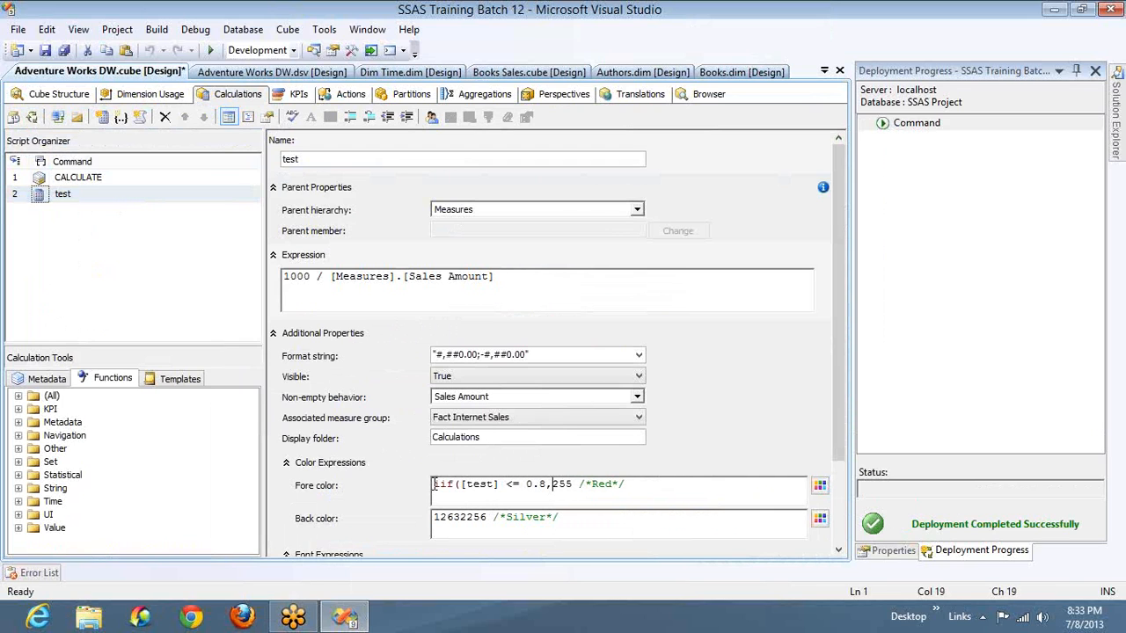
# - Complete the fore color IIF expression with green as the alternative color and a closing parenthesis
pyautogui.press('Right')
pyautogui.press('Right')
pyautogui.press('Right')
pyautogui.press('End')
pyautogui.write(',')
pyautogui.click(817, 487)
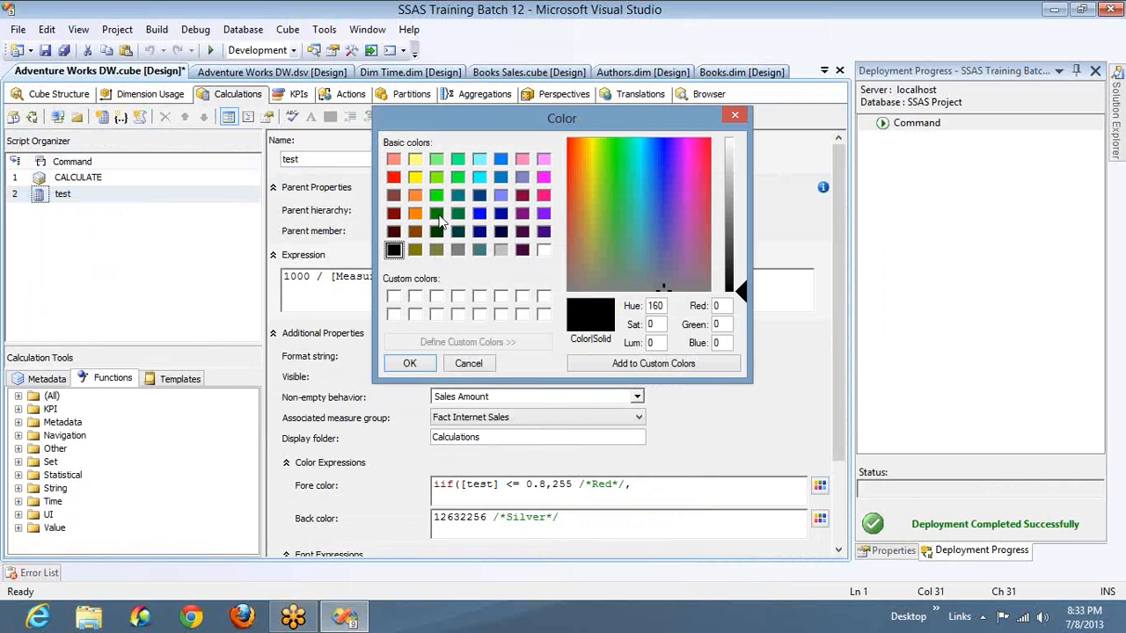
pyautogui.click(438, 214)
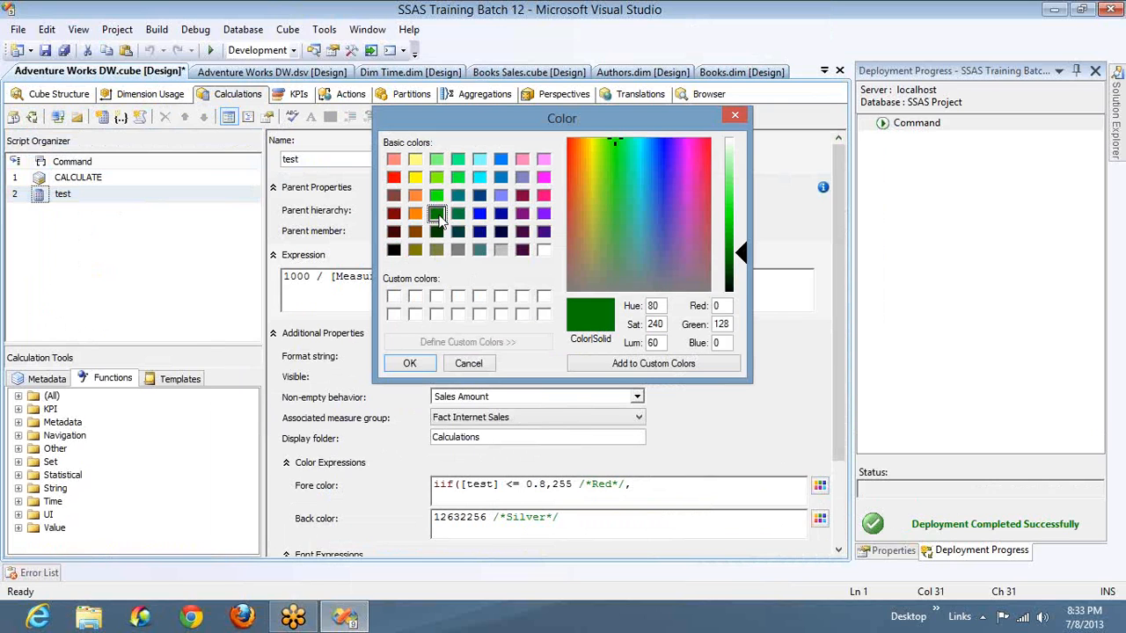
pyautogui.click(426, 364)
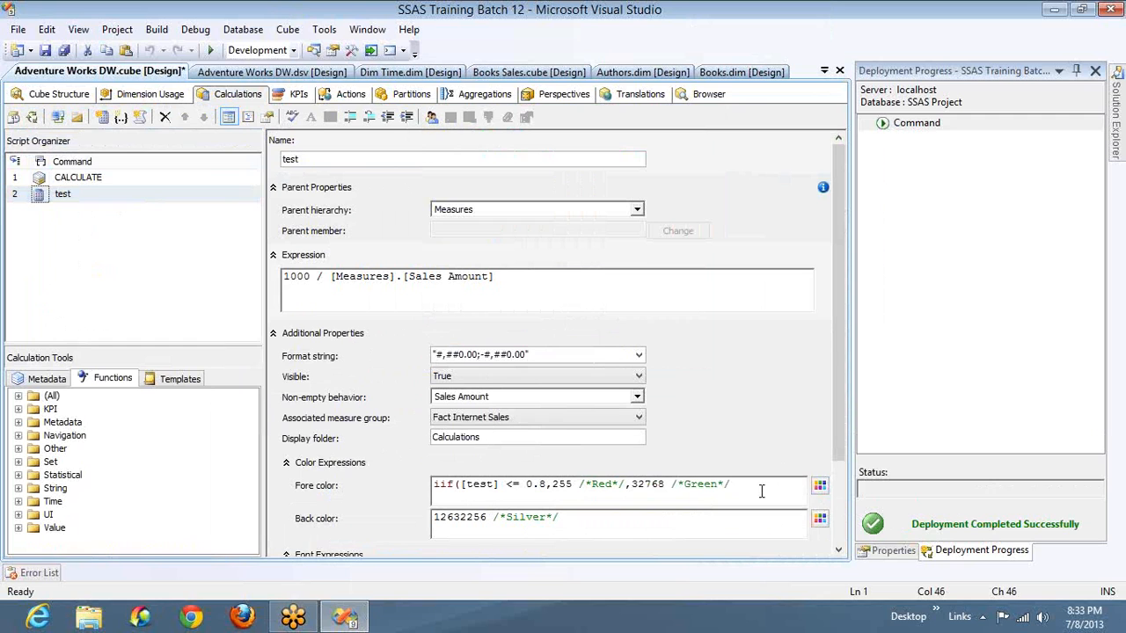
pyautogui.write(')')
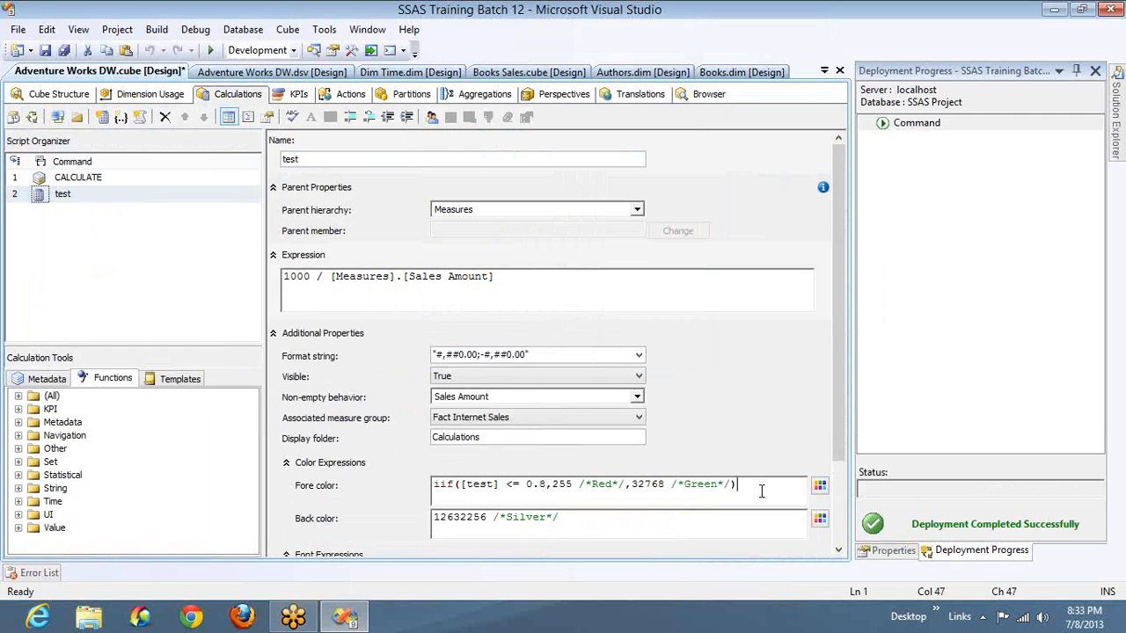
# - Build and deploy the project with the conditional fore color, skip processing the cube, and reconnect the cube browser to check the test column
pyautogui.click(32, 117)
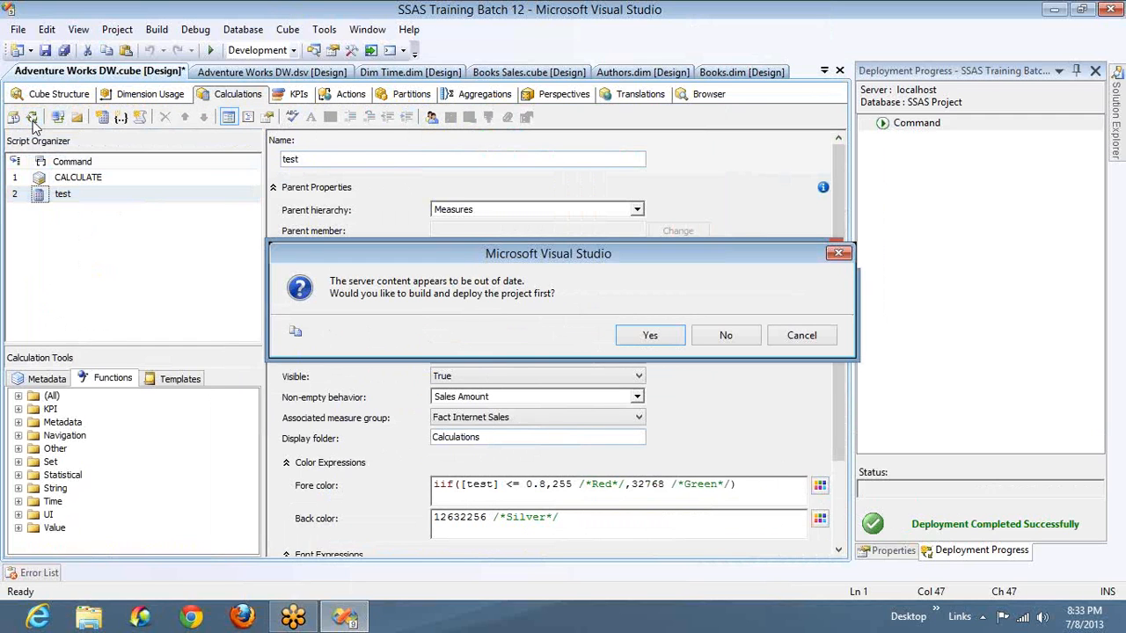
pyautogui.click(650, 335)
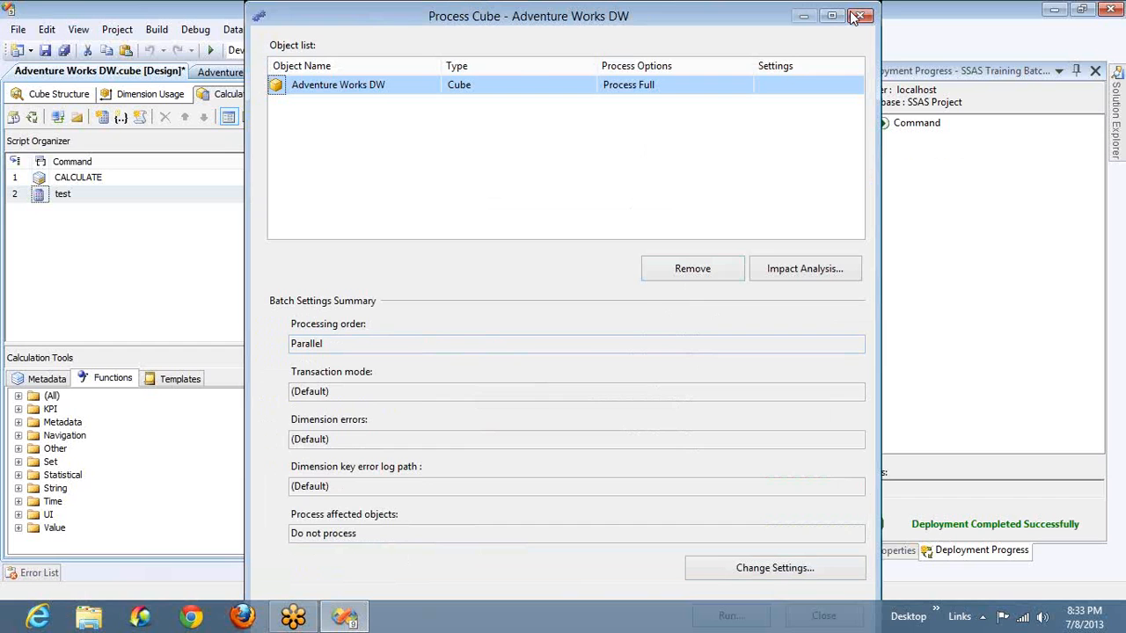
pyautogui.click(858, 18)
pyautogui.click(709, 94)
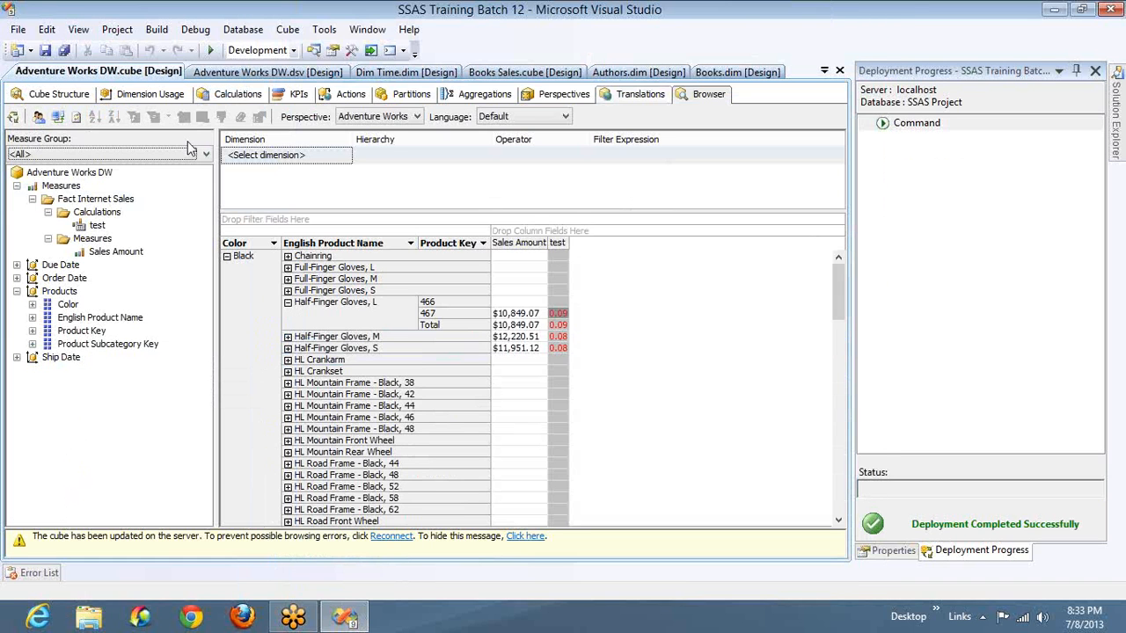
pyautogui.click(56, 117)
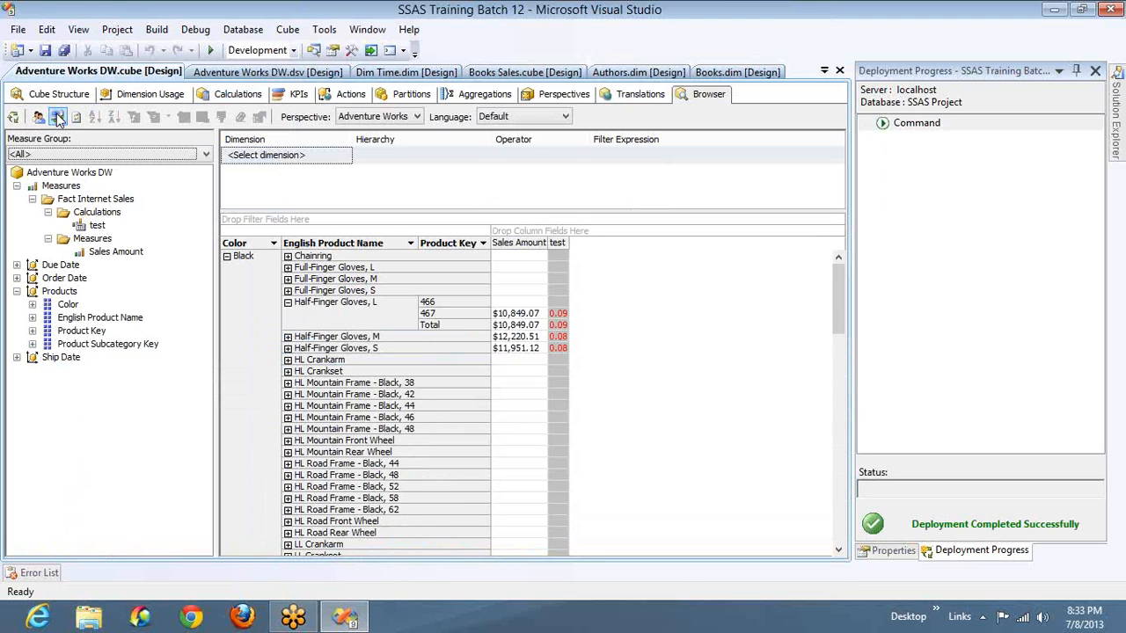
# - Open the test member's fore color expression for editing at its 0.8 threshold
pyautogui.click(235, 94)
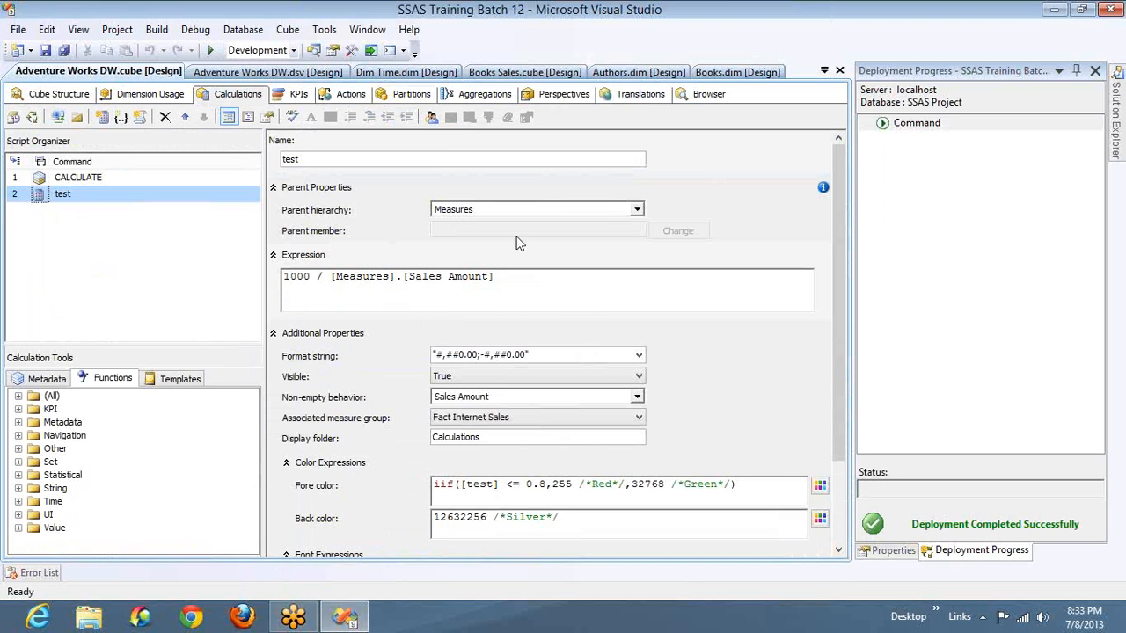
pyautogui.click(546, 484)
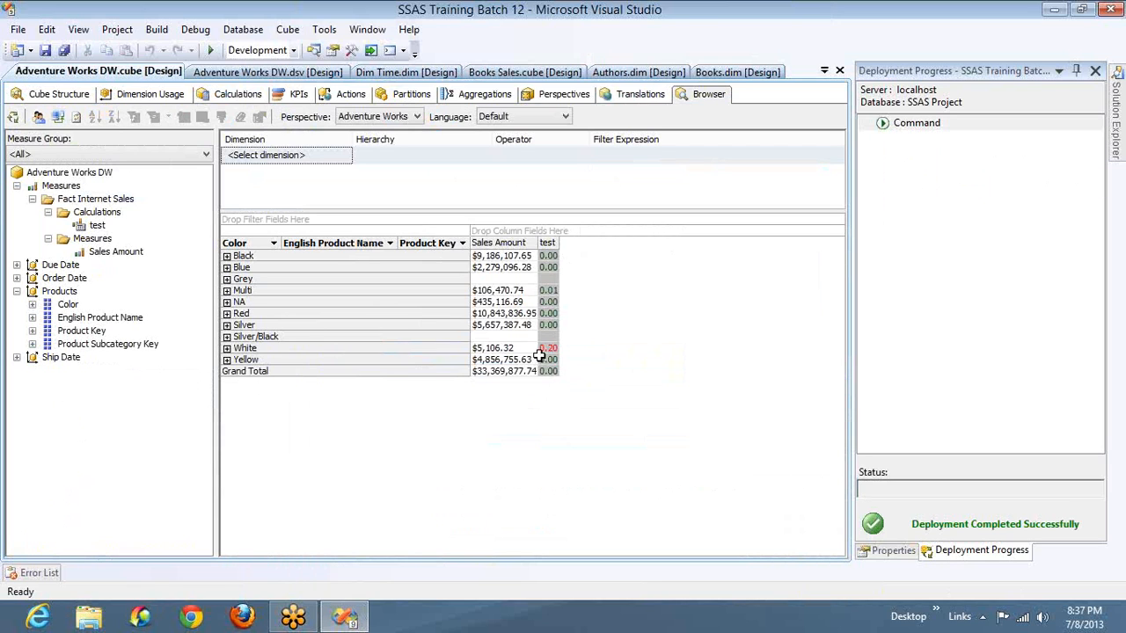
# - Compare the test colors with the sales amounts by color in the cube browser, expanding White to inspect its individual products
pyautogui.moveTo(550, 357)
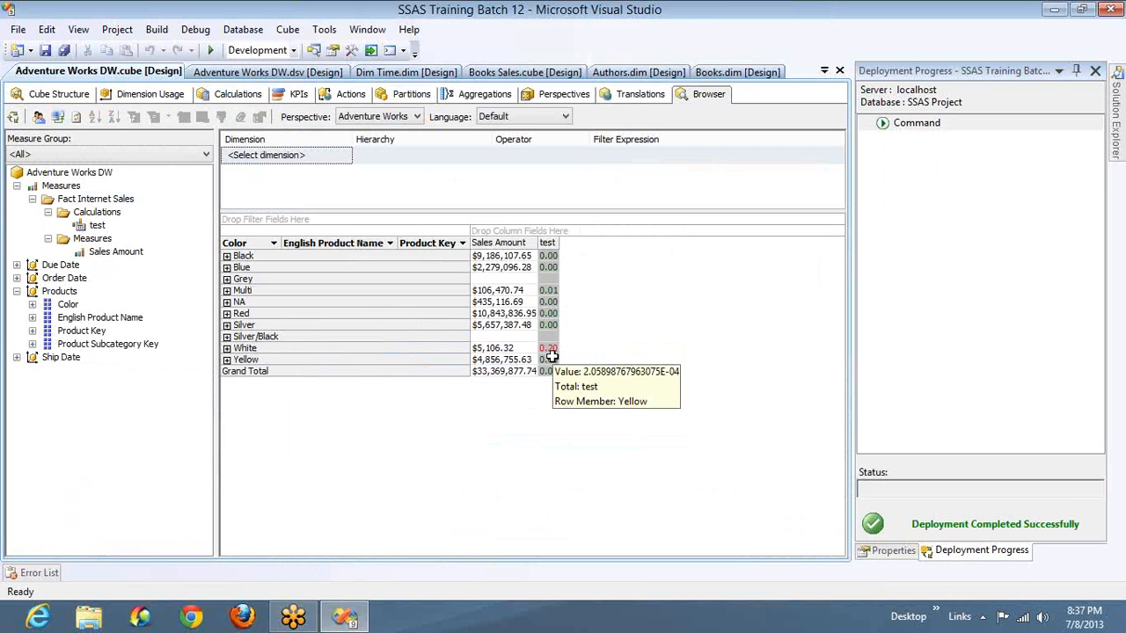
pyautogui.click(510, 292)
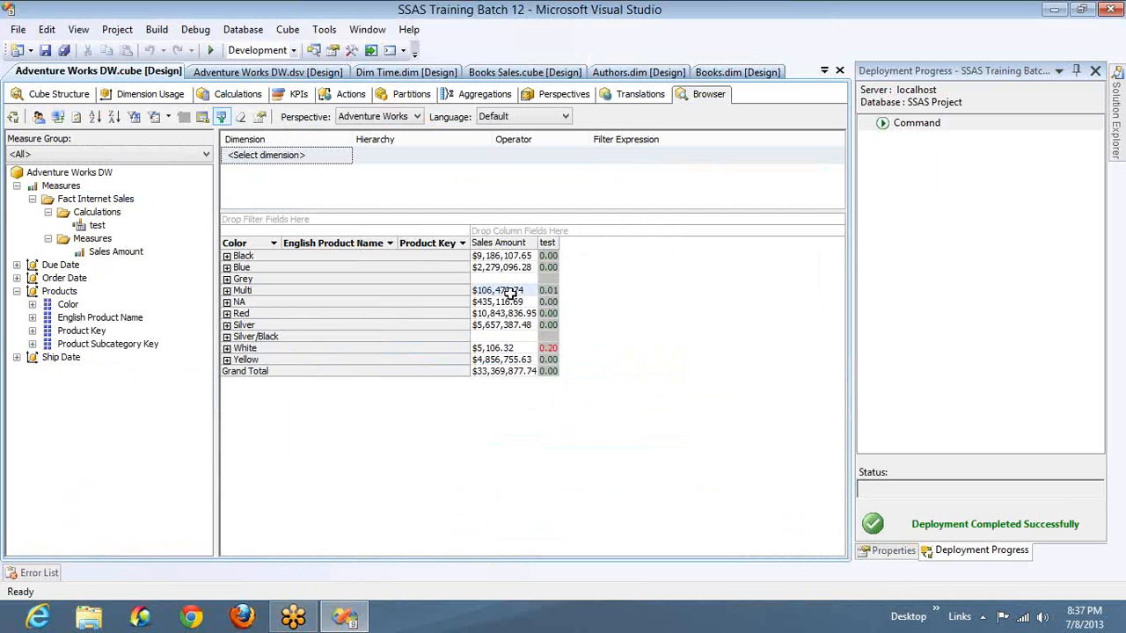
pyautogui.moveTo(510, 293)
pyautogui.click(517, 350)
pyautogui.moveTo(517, 351)
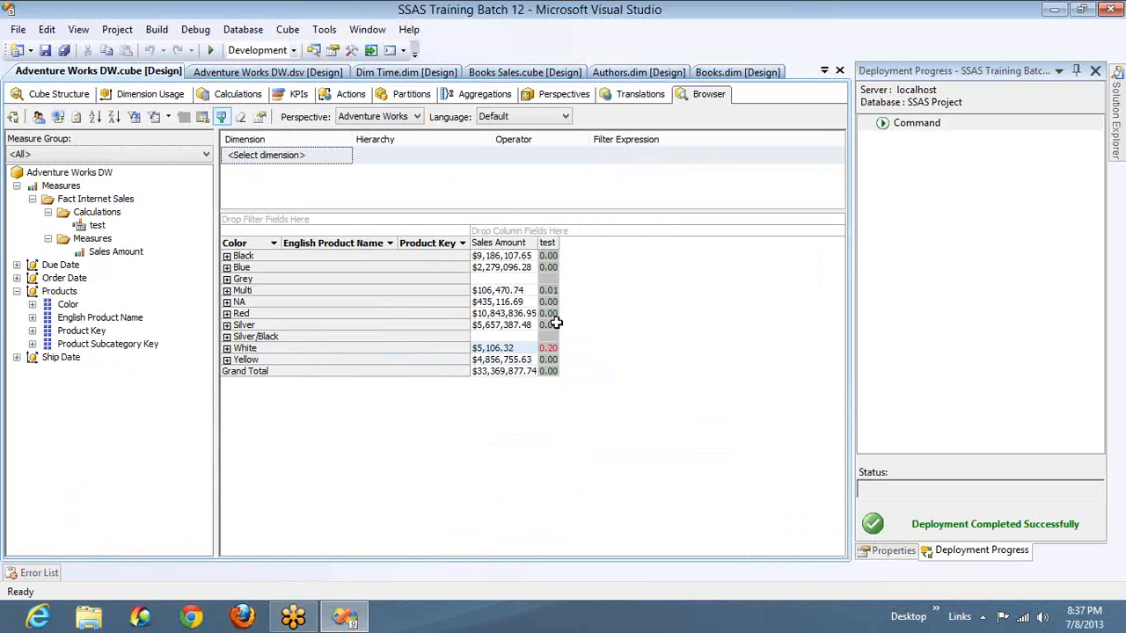
pyautogui.moveTo(555, 331)
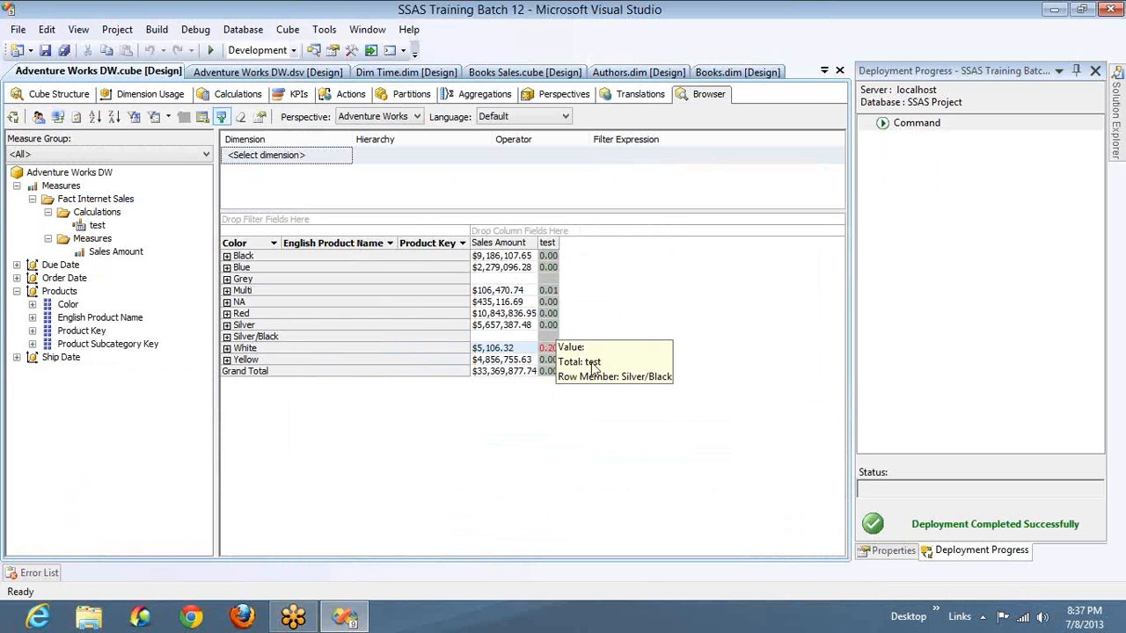
pyautogui.click(545, 350)
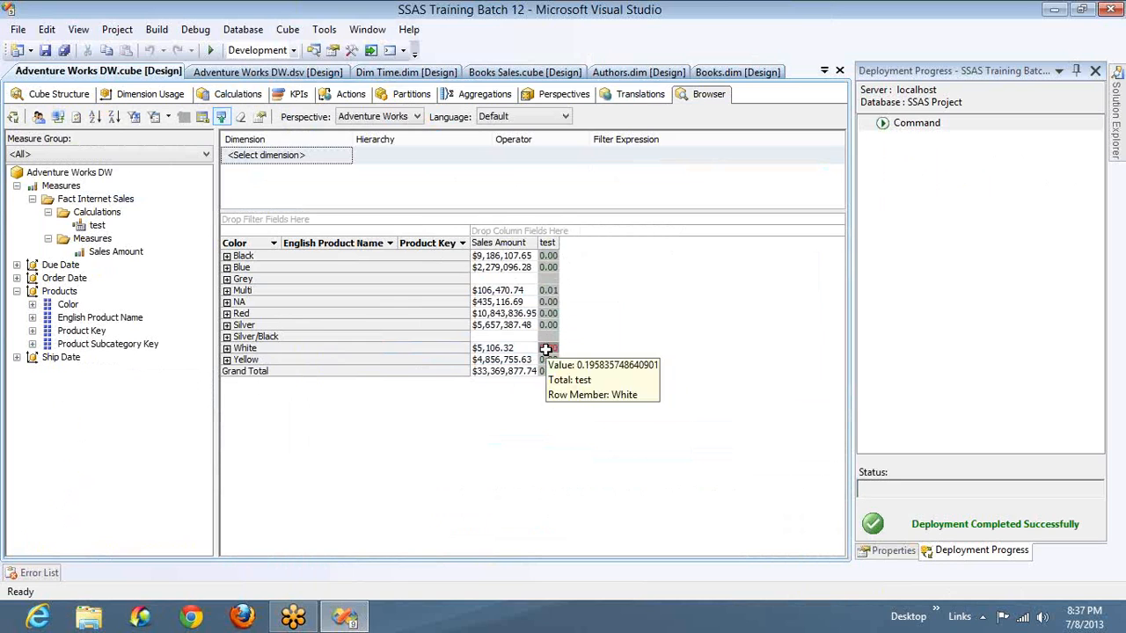
pyautogui.click(545, 350)
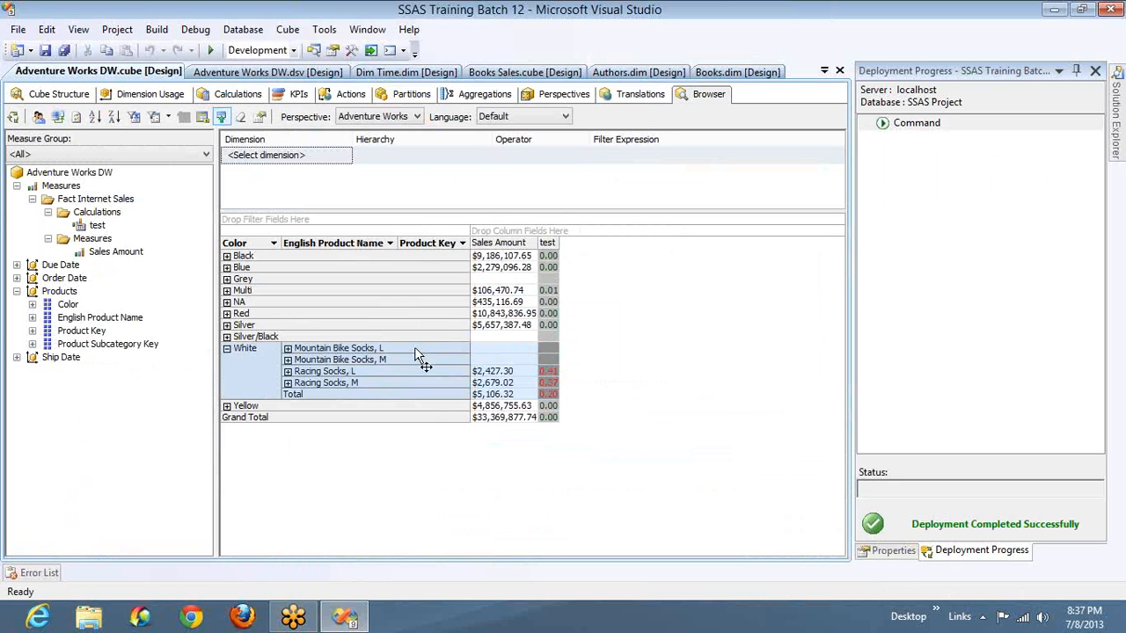
pyautogui.click(480, 373)
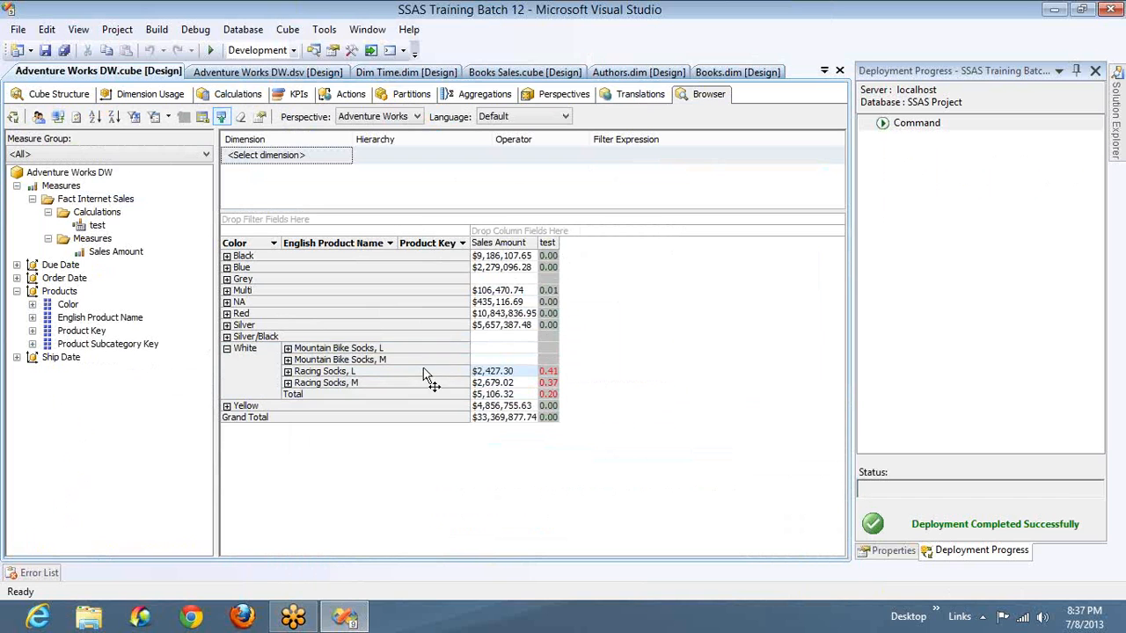
# - Expand the NA color and examine the sales amounts and test colors of its products
pyautogui.click(227, 302)
pyautogui.press('super')
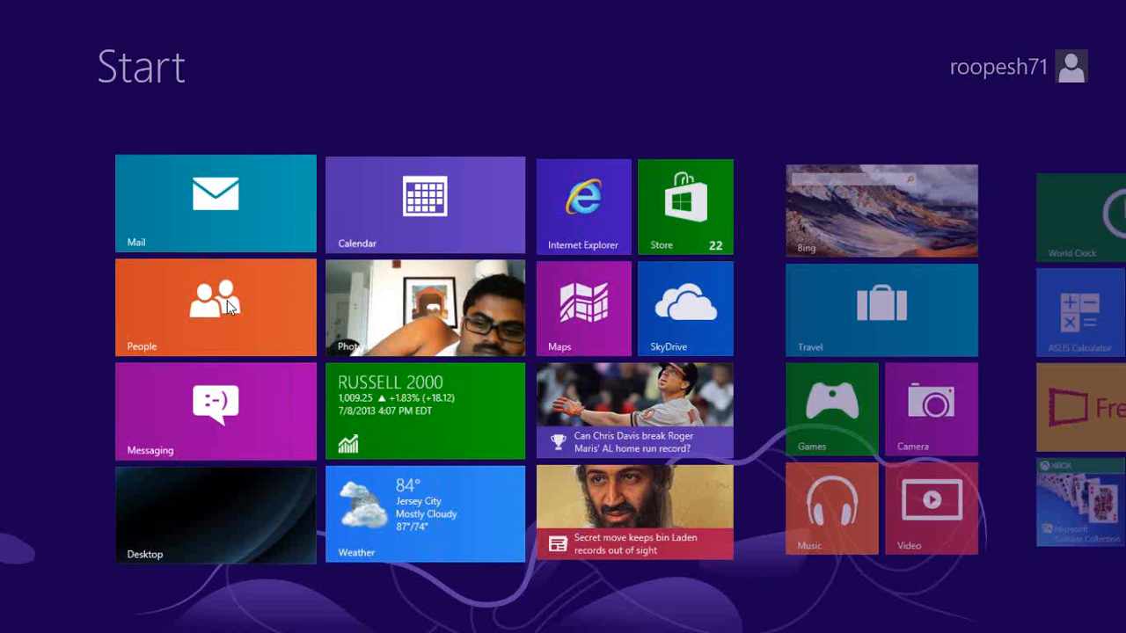
pyautogui.press('super')
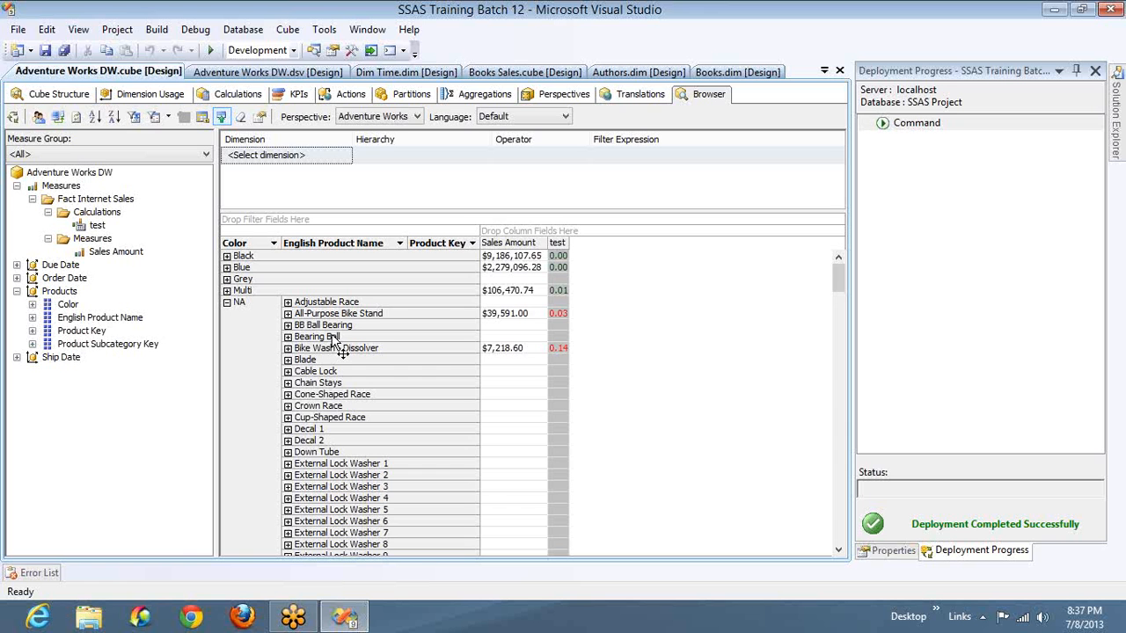
pyautogui.click(504, 320)
pyautogui.click(504, 318)
pyautogui.click(504, 320)
pyautogui.scroll(-6, 503, 319)
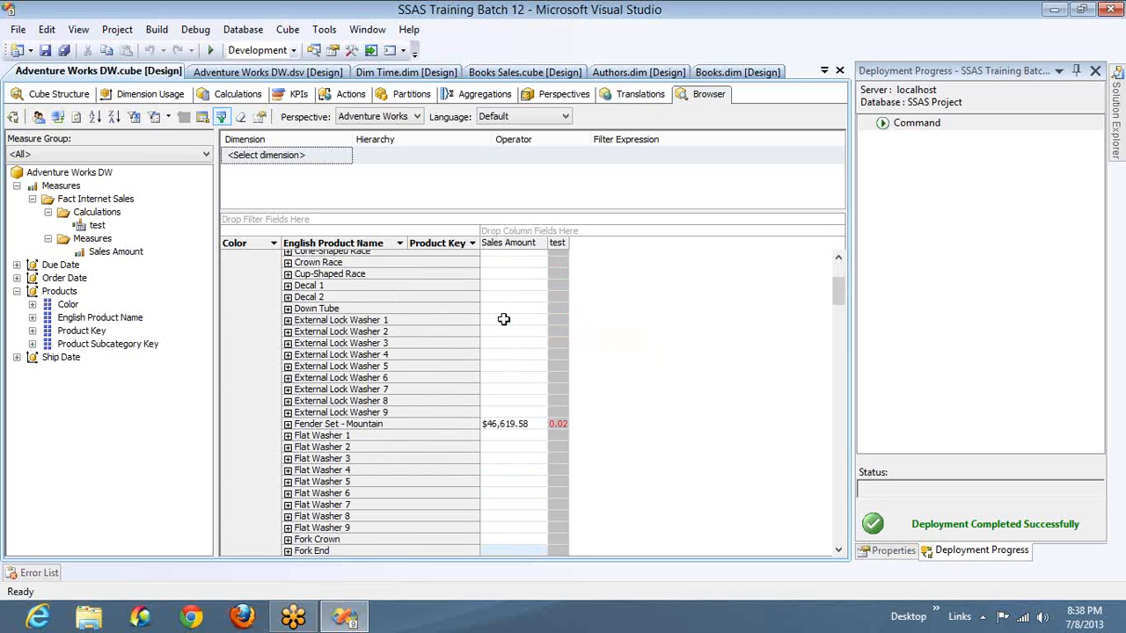
pyautogui.scroll(-10, 503, 319)
pyautogui.scroll(-5, 503, 319)
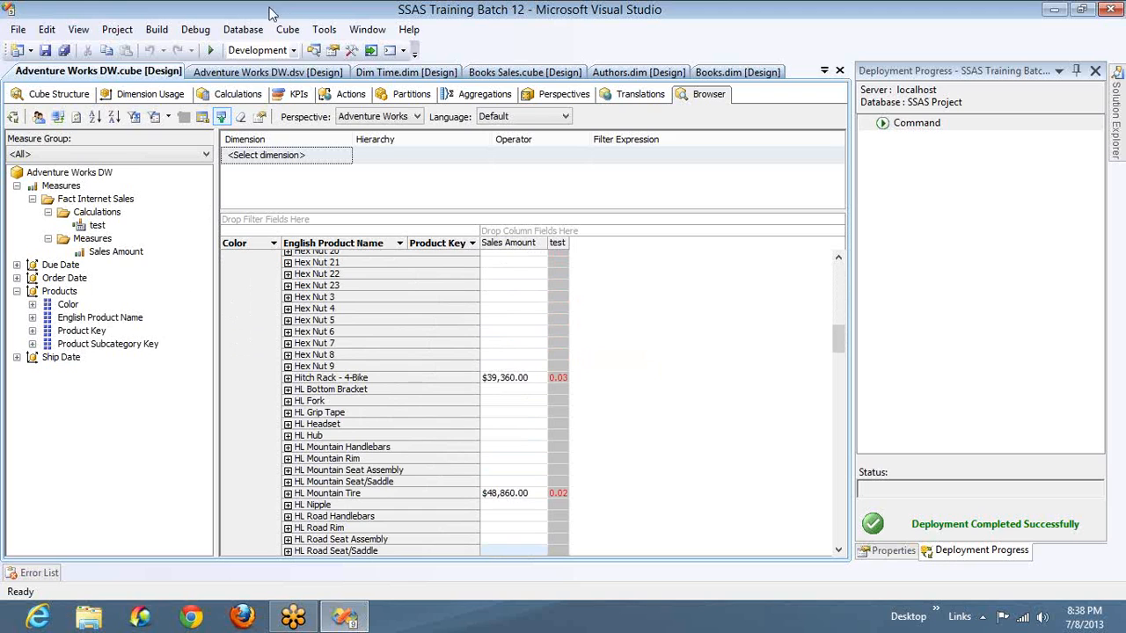
# - Review the test member's font expressions and the available font options, leaving the font name empty, and collapse the color and font sections
pyautogui.click(237, 94)
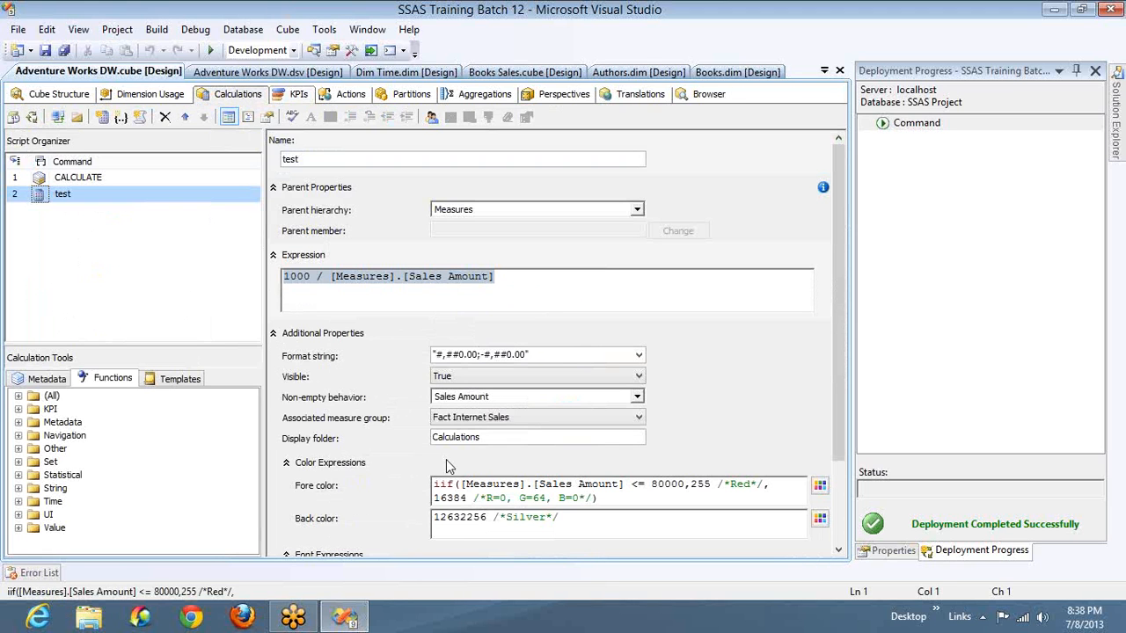
pyautogui.click(286, 463)
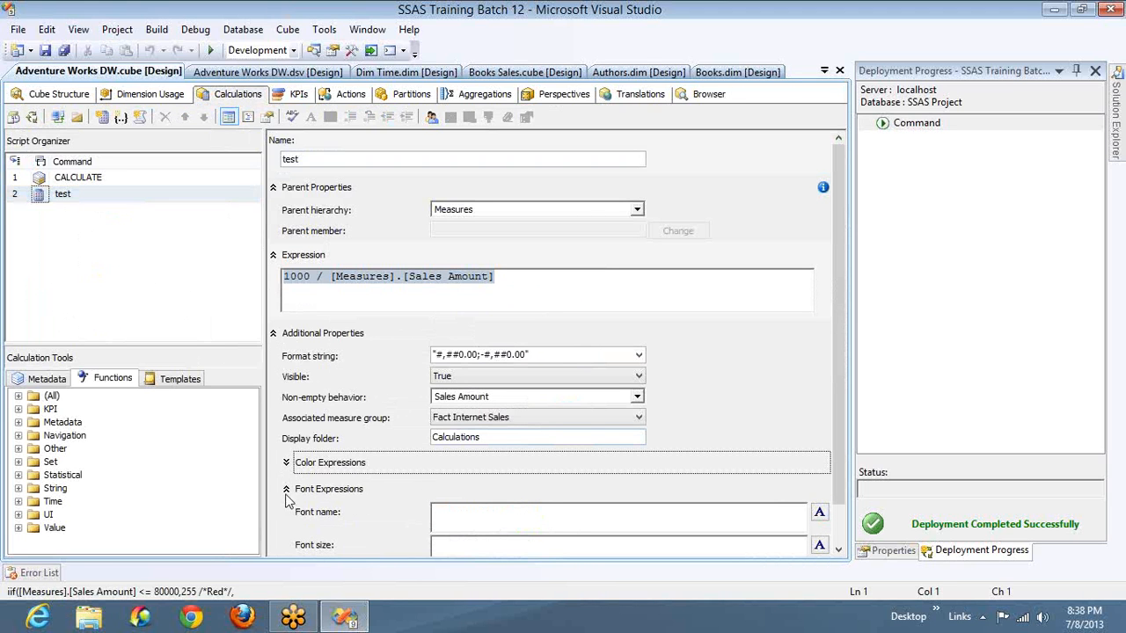
pyautogui.click(459, 510)
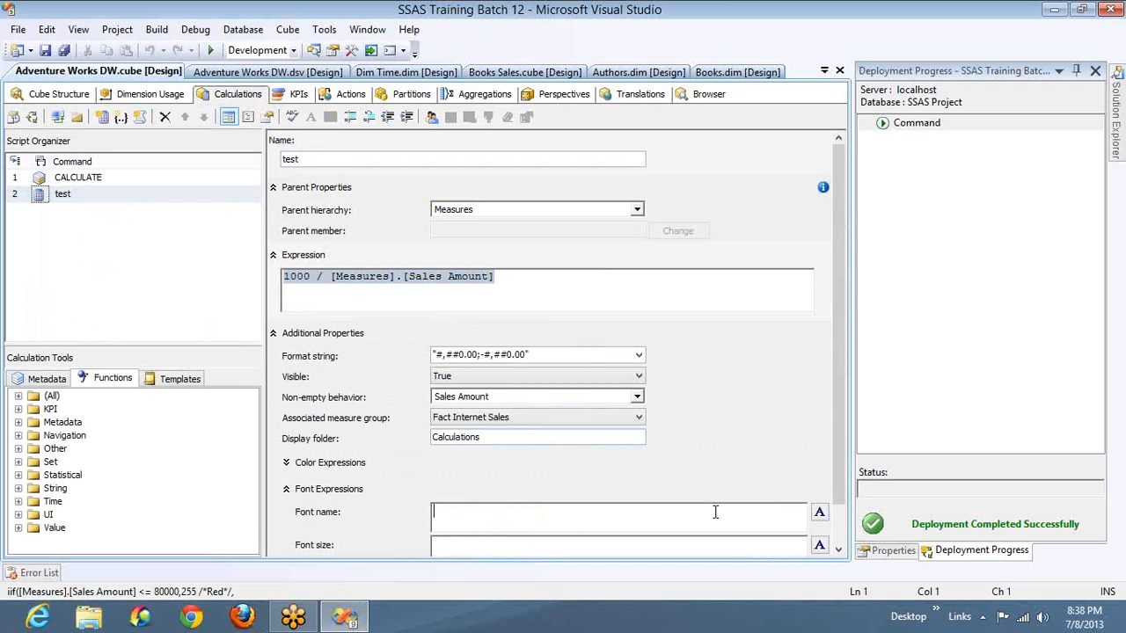
pyautogui.click(820, 513)
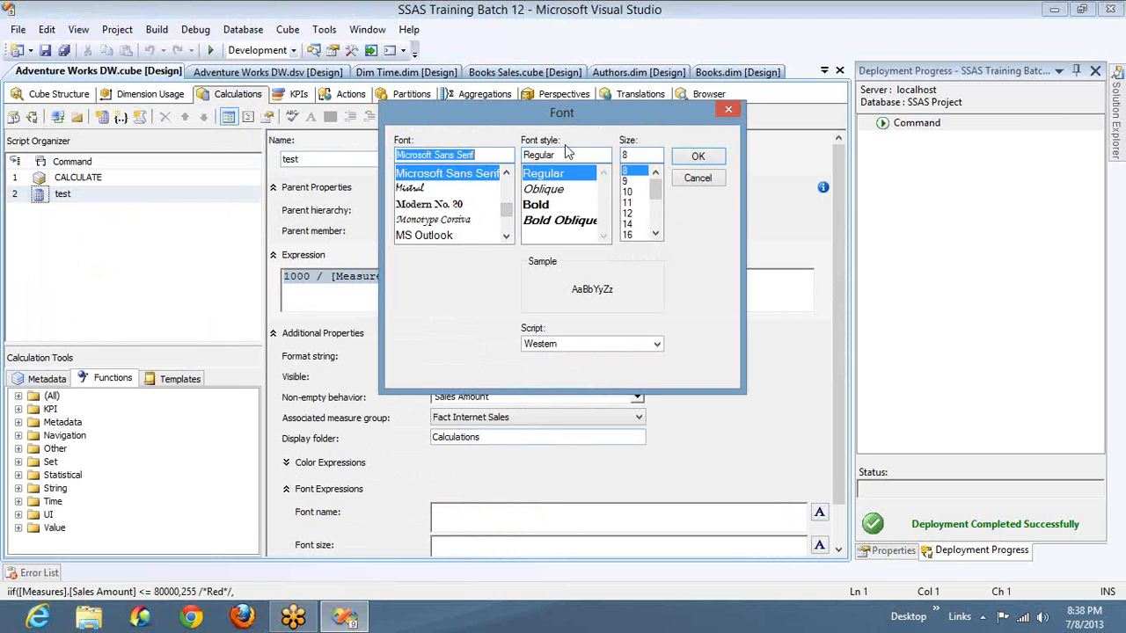
pyautogui.click(728, 110)
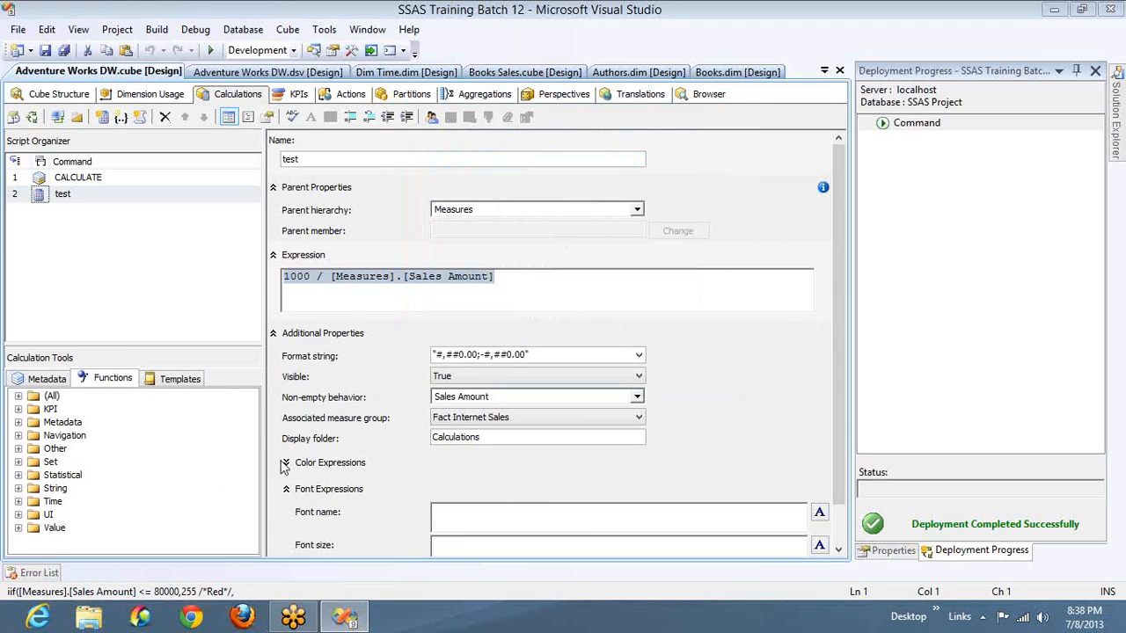
pyautogui.click(288, 491)
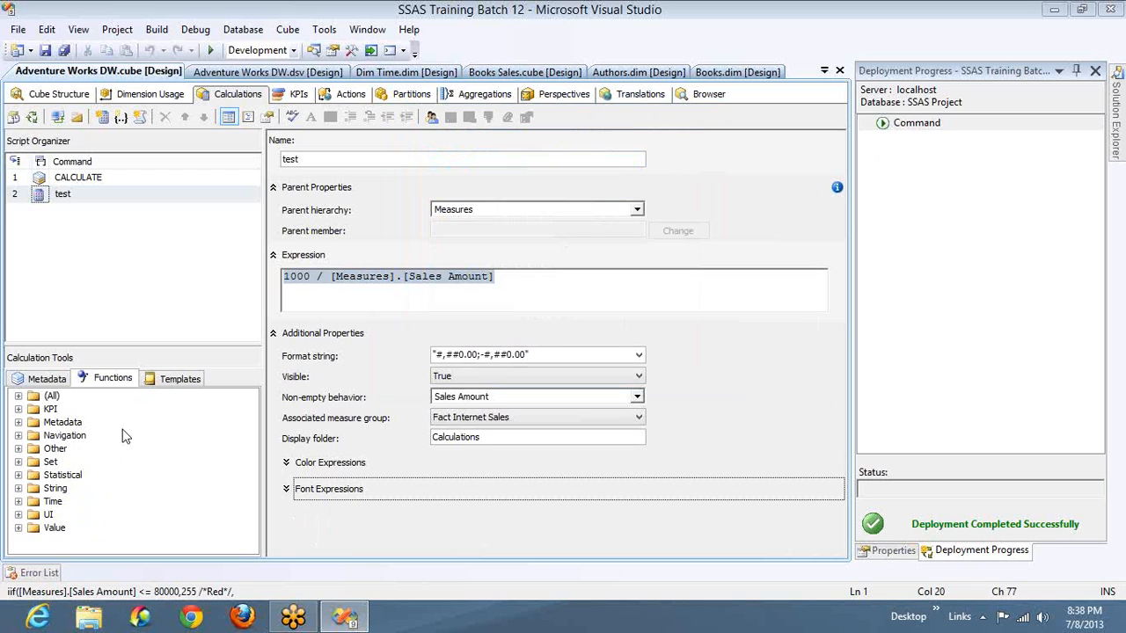
# - Add a calculated member to the cube script from the Rank by Position template in the Analytics templates
pyautogui.click(162, 384)
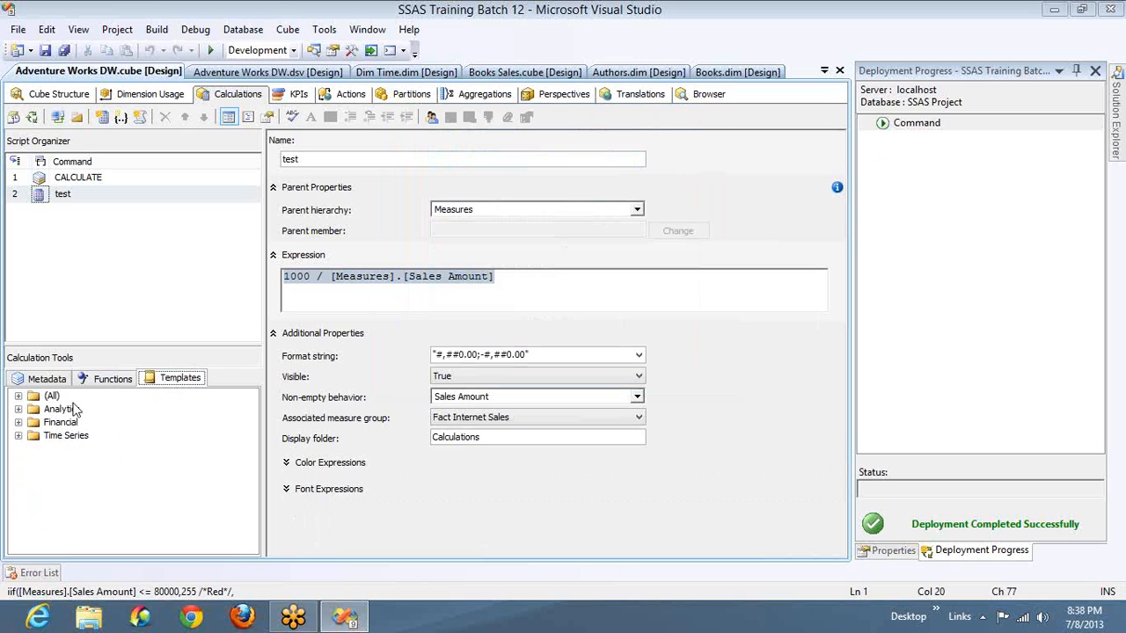
pyautogui.click(19, 409)
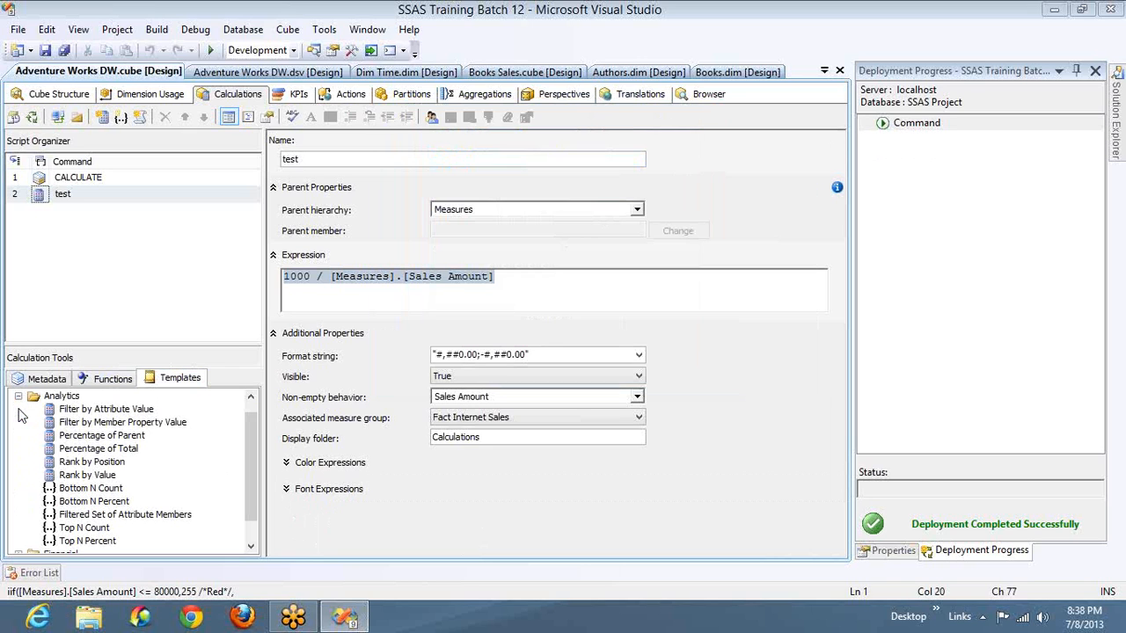
pyautogui.click(109, 451)
pyautogui.moveTo(91, 462); pyautogui.dragTo(213, 296)
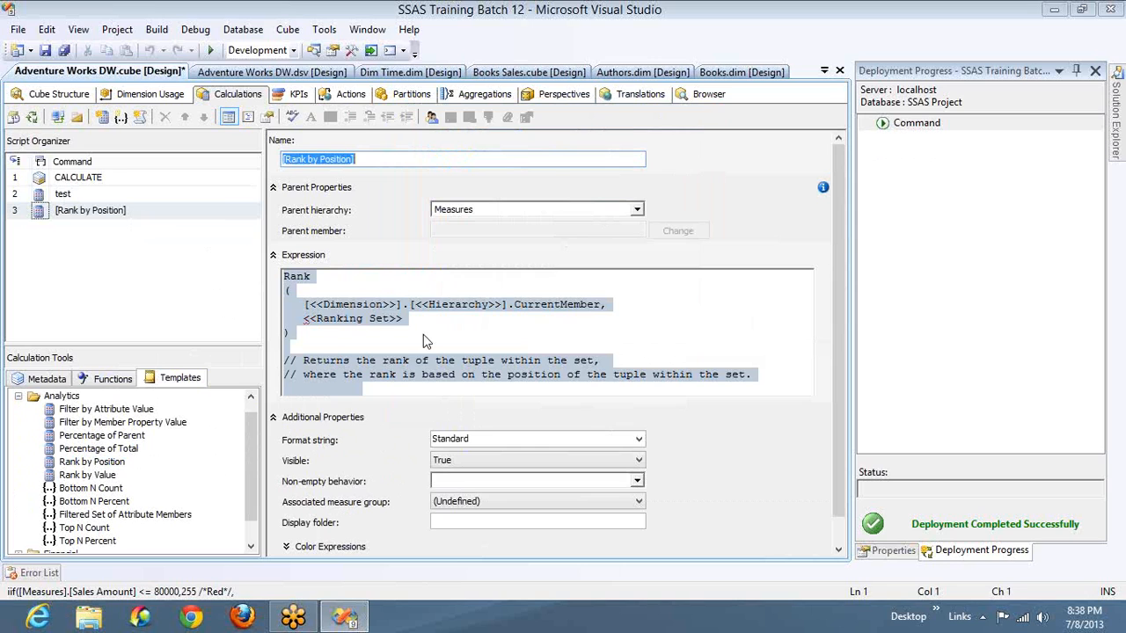
# - Review the Rank by Position expression and add another calculated member from the Rank by Value analytics template
pyautogui.click(374, 318)
pyautogui.press('Home')
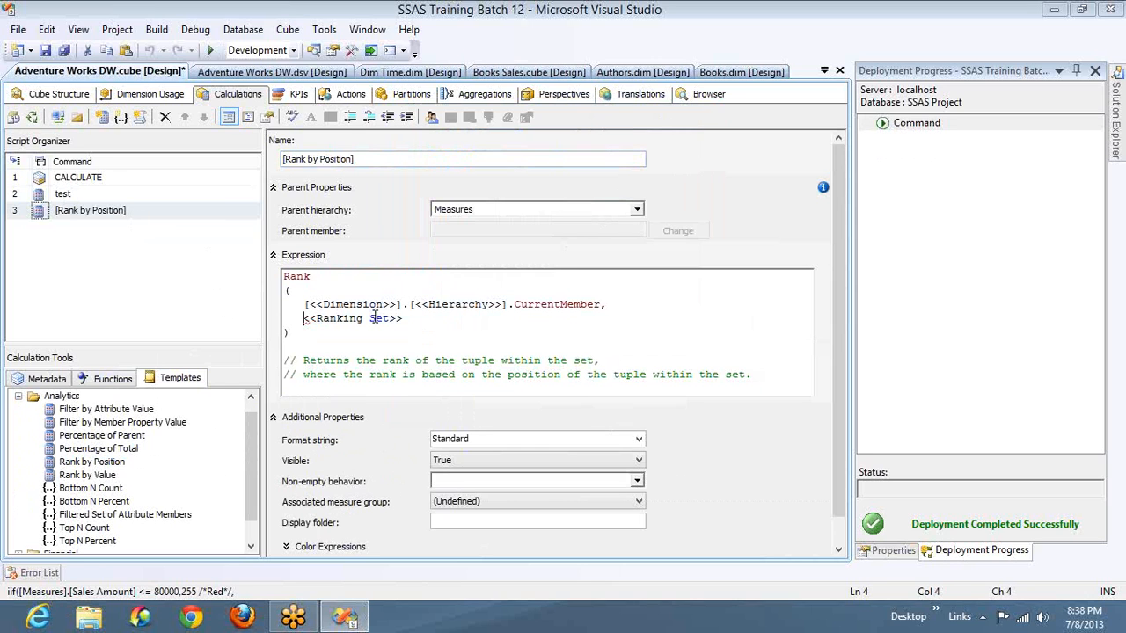
pyautogui.hotkey('ctrl', 'shift', 'End')
pyautogui.press('Up')
pyautogui.press('Up')
pyautogui.press('Up')
pyautogui.hotkey('ctrl', 'a')
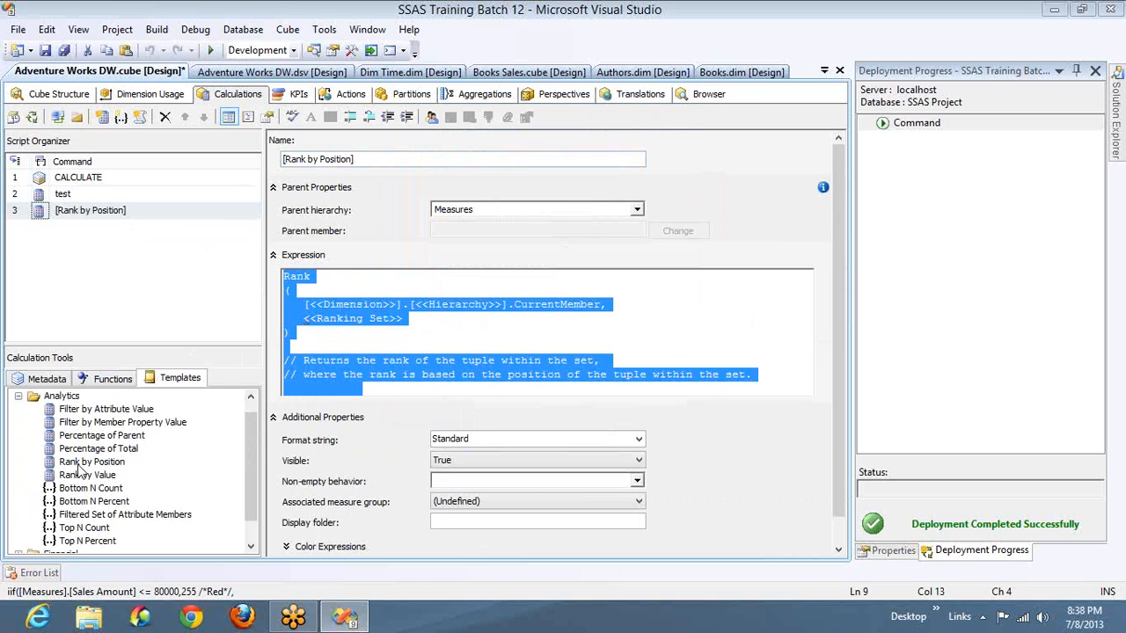
pyautogui.moveTo(77, 472); pyautogui.dragTo(151, 280)
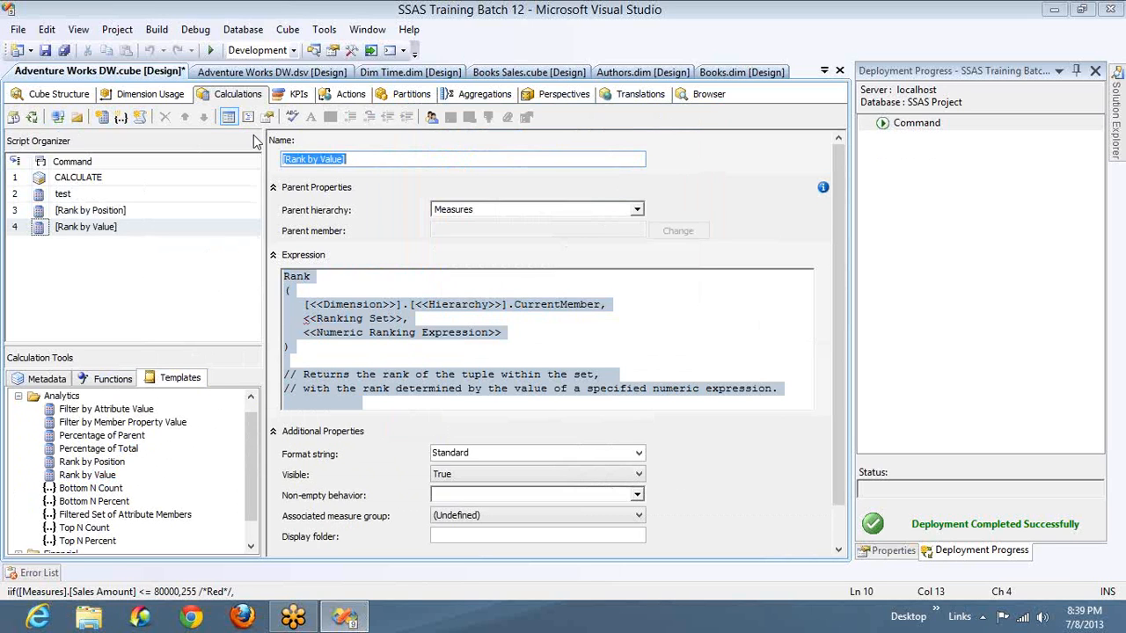
# - Delete the Rank by Value and Rank by Position calculated members from the cube script
pyautogui.rightClick(109, 230)
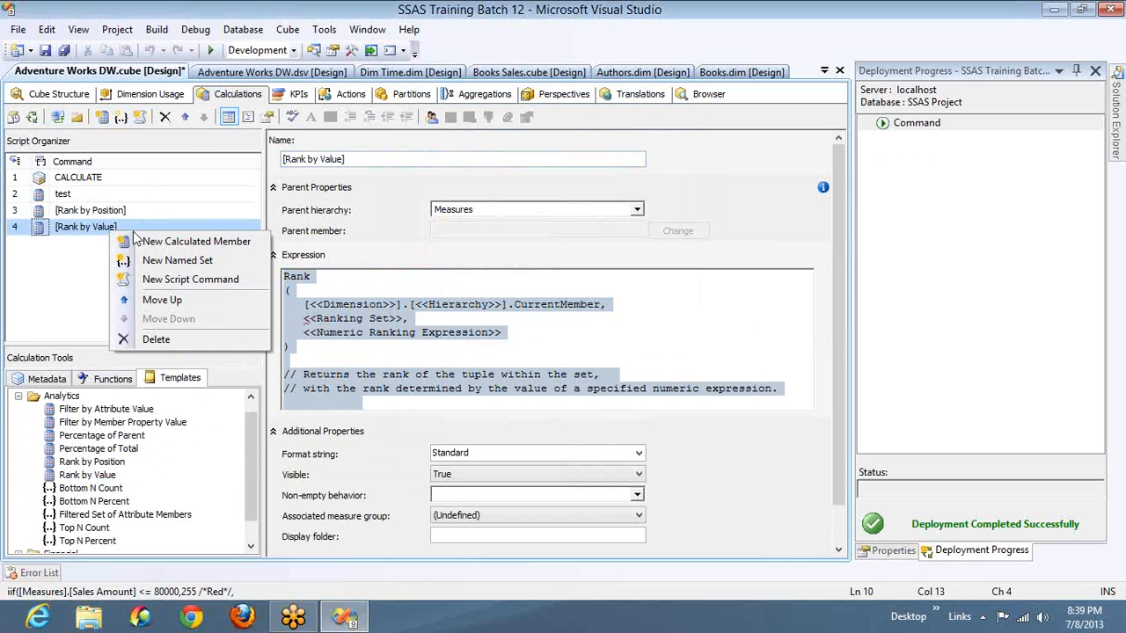
pyautogui.click(157, 339)
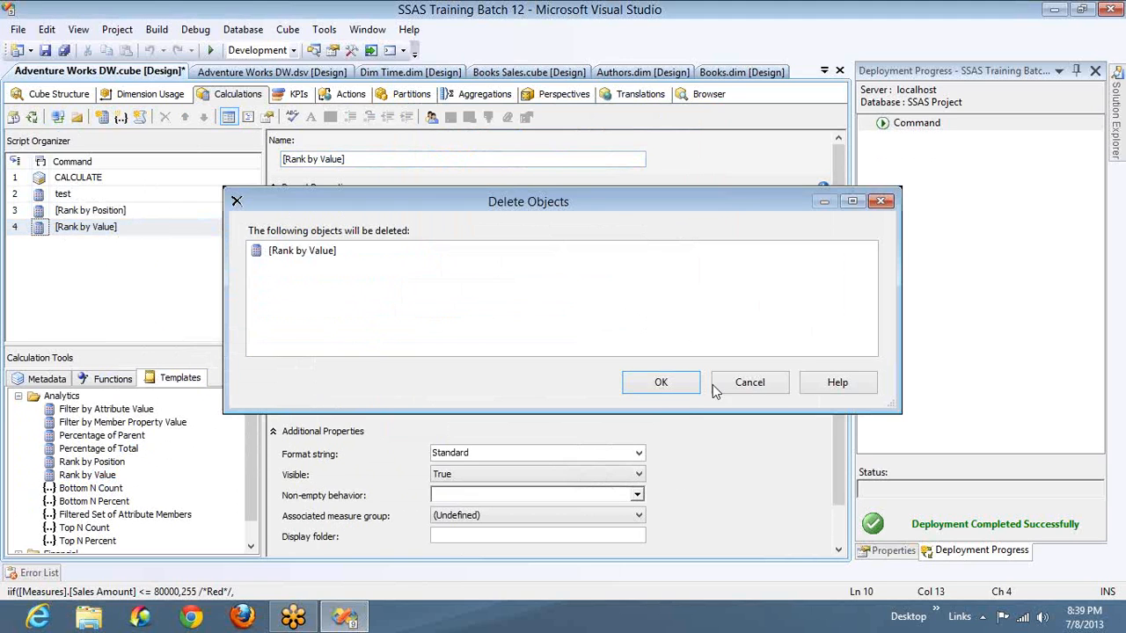
pyautogui.click(674, 388)
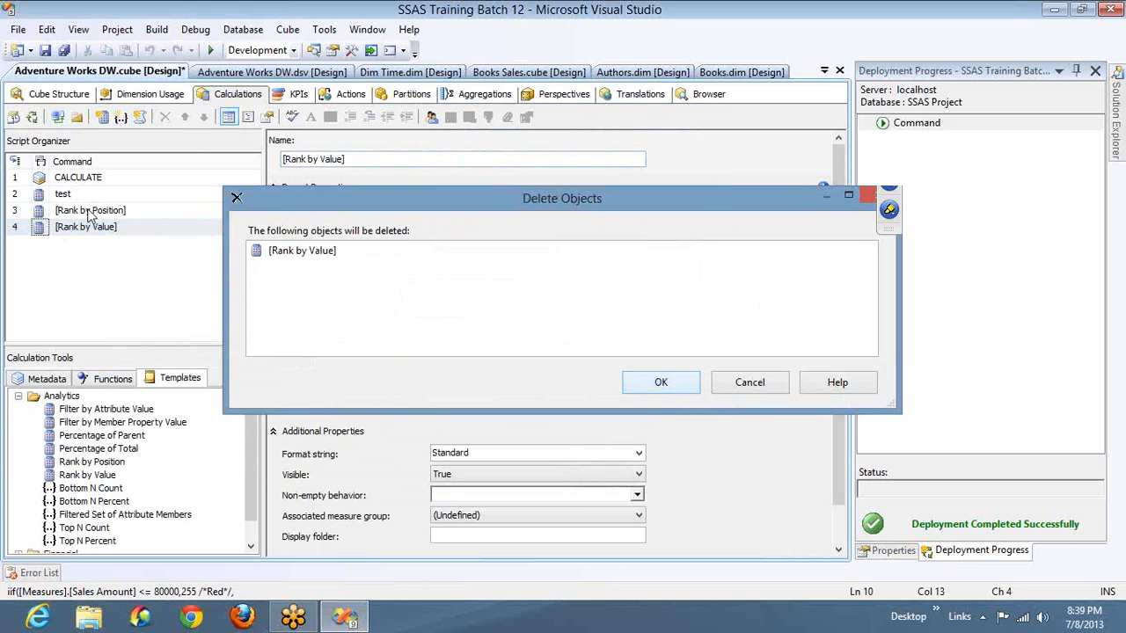
pyautogui.rightClick(126, 221)
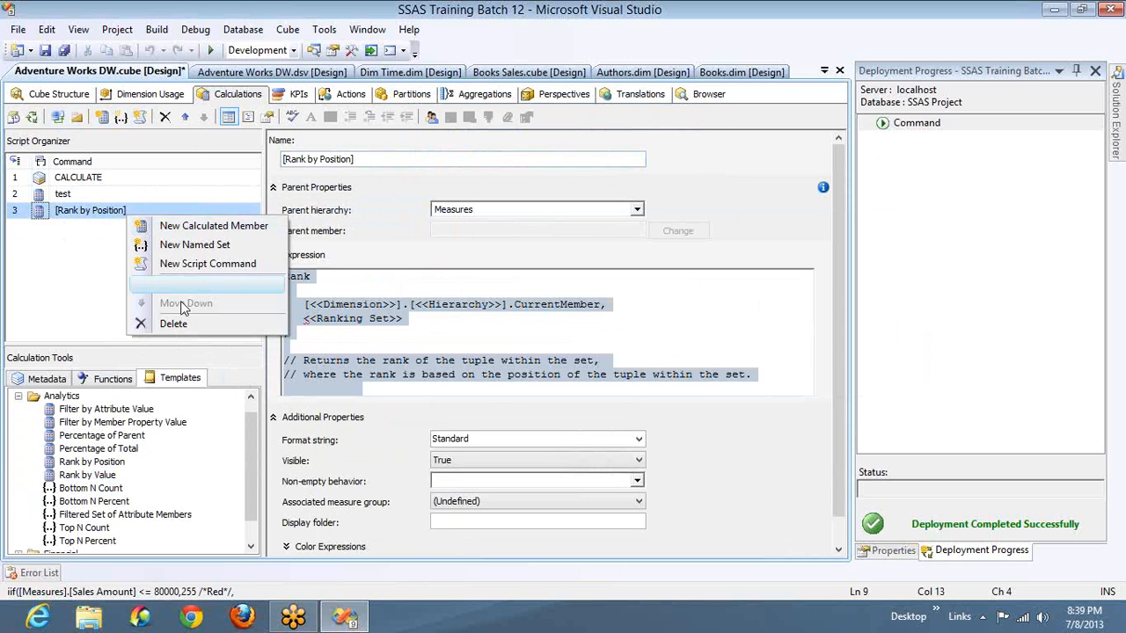
pyautogui.click(171, 324)
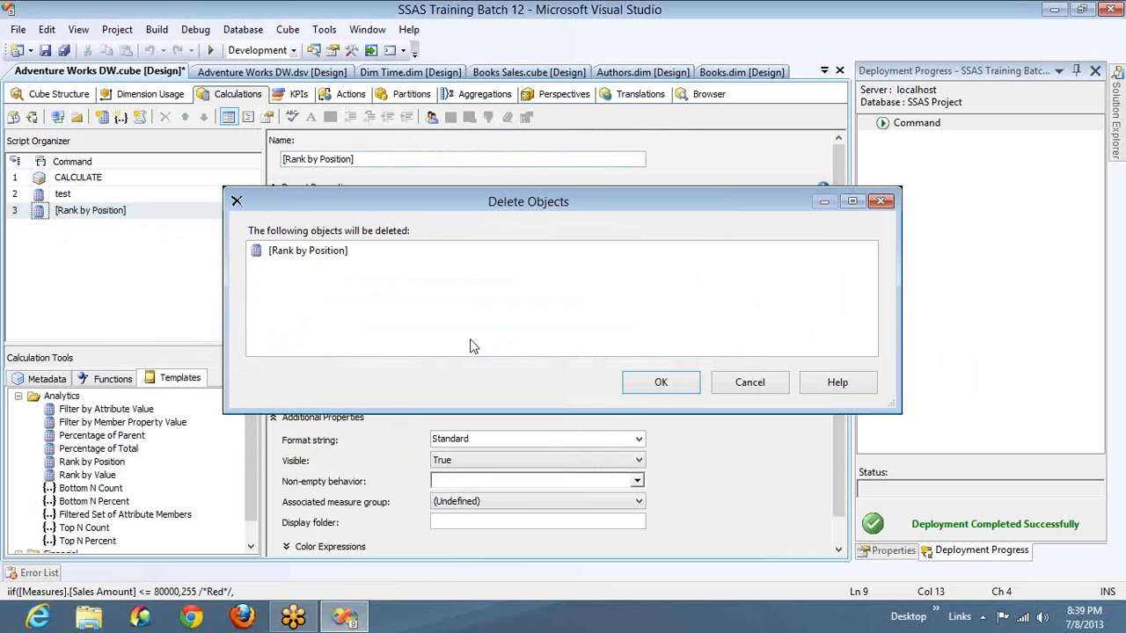
pyautogui.click(662, 385)
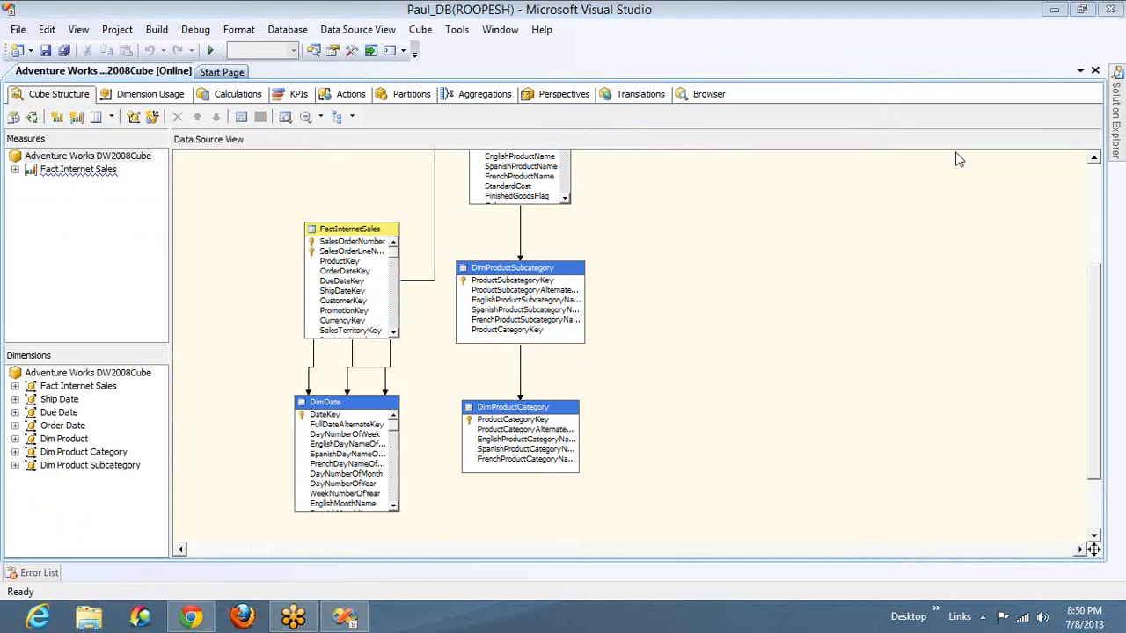
# - Expand the Fact Internet Sales measure group and try to explore the data of the FactInternetSales table
pyautogui.click(15, 170)
pyautogui.click(56, 171)
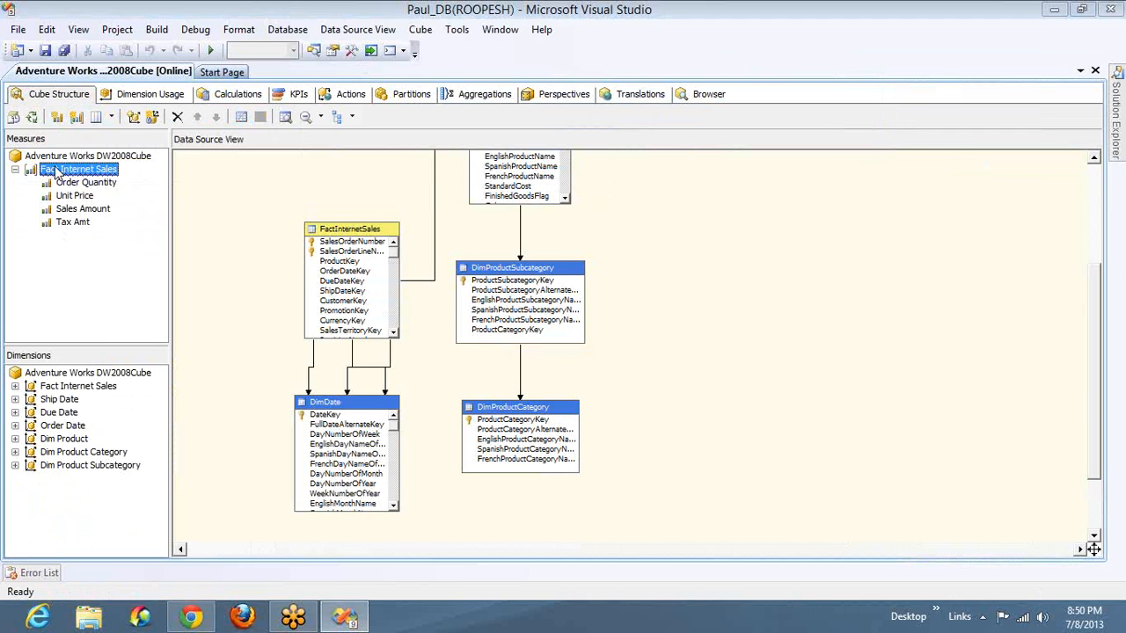
pyautogui.rightClick(351, 232)
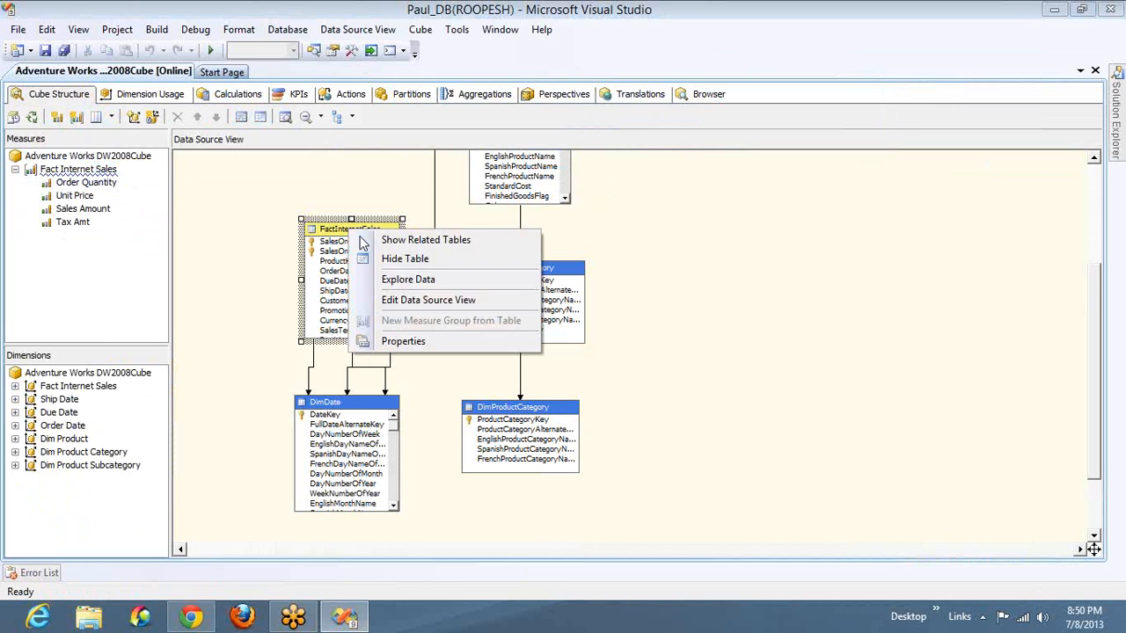
pyautogui.click(409, 279)
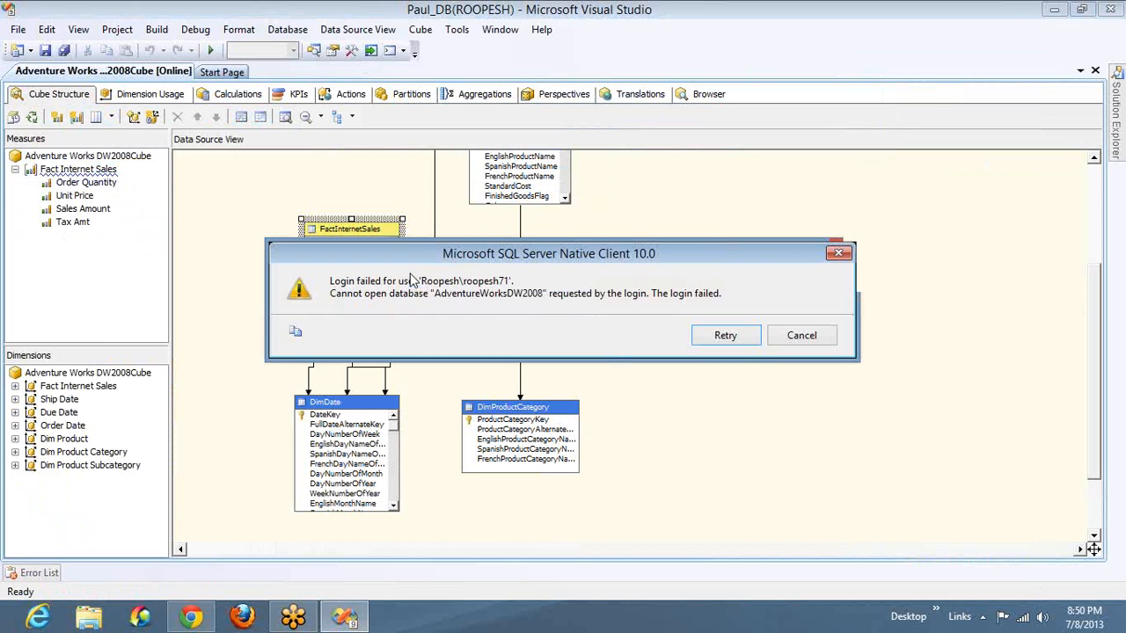
pyautogui.click(732, 338)
pyautogui.click(787, 338)
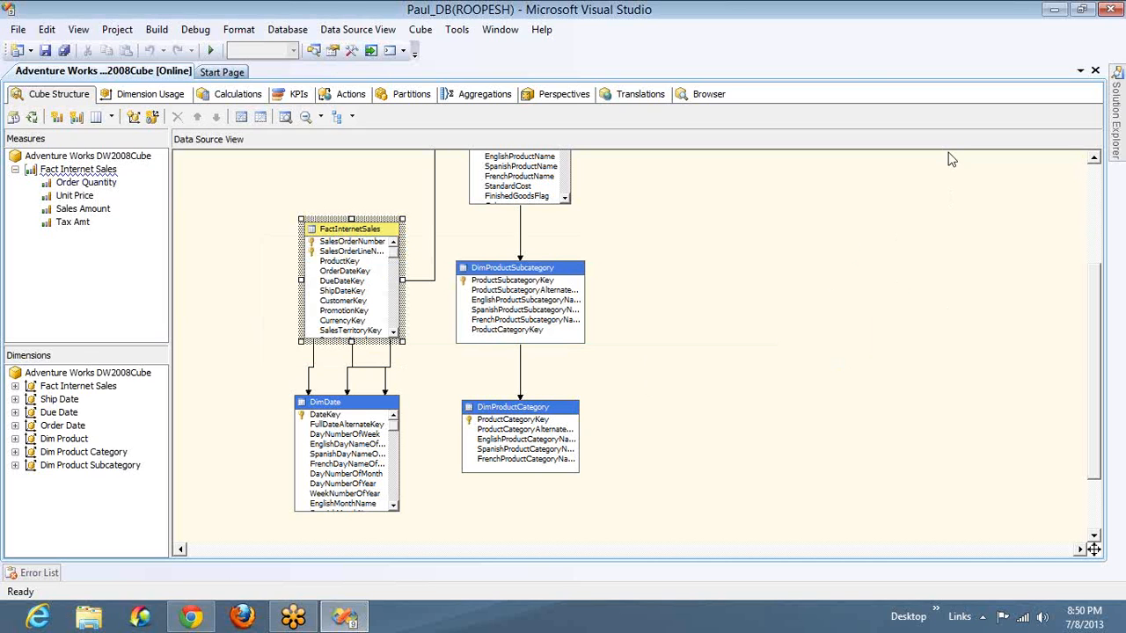
# - View the source query of the Sales 2001 April partition and close it without changes
pyautogui.click(420, 100)
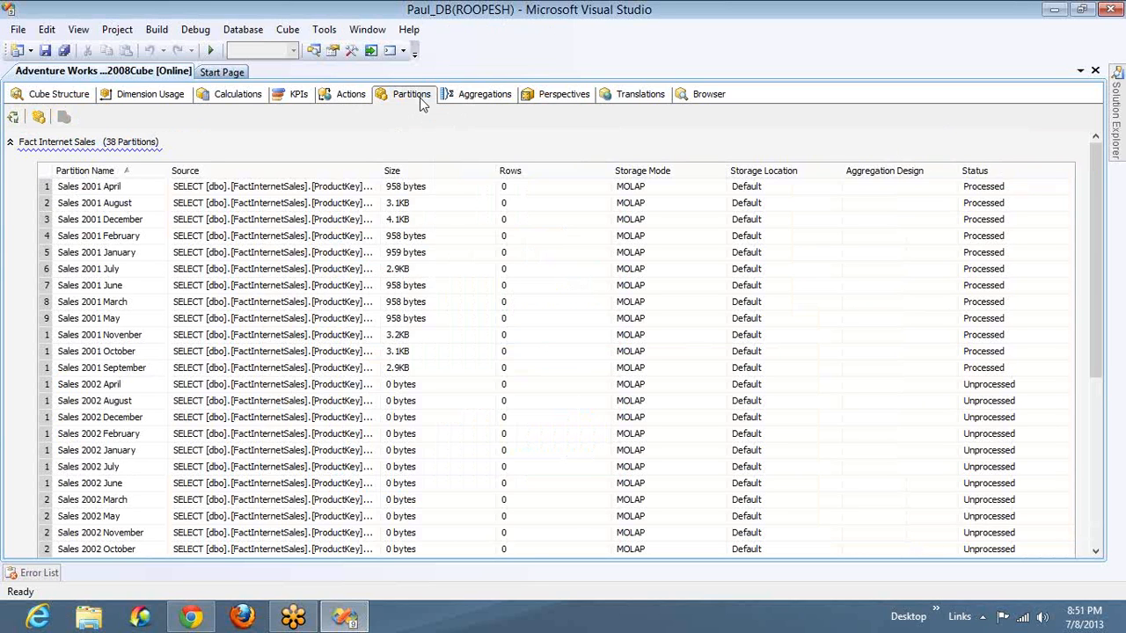
pyautogui.click(365, 186)
pyautogui.click(366, 187)
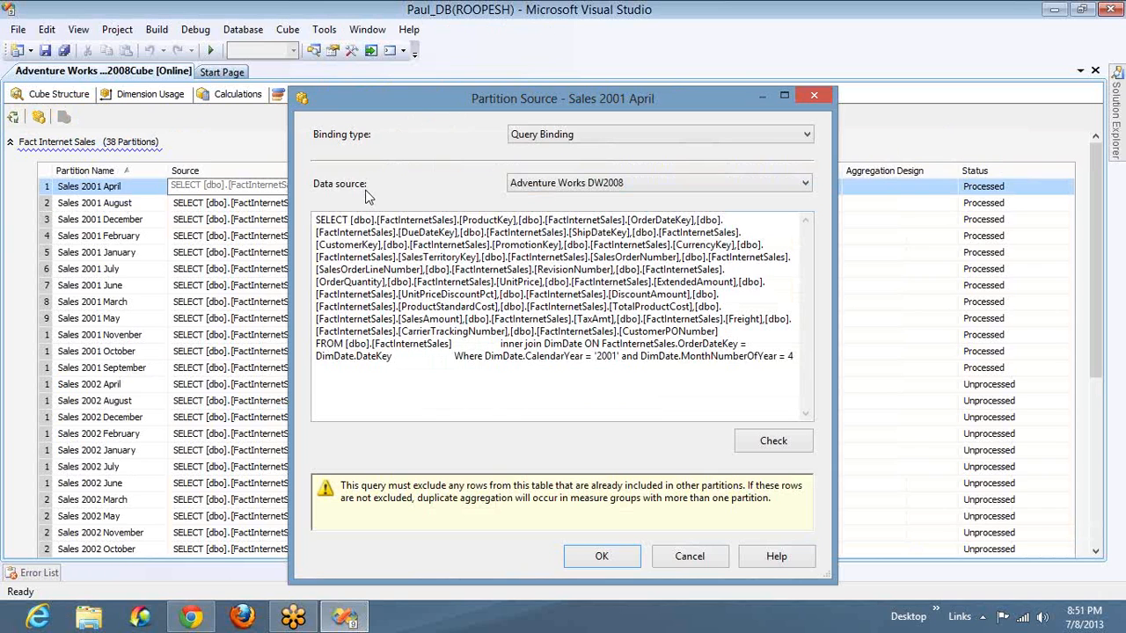
pyautogui.click(690, 557)
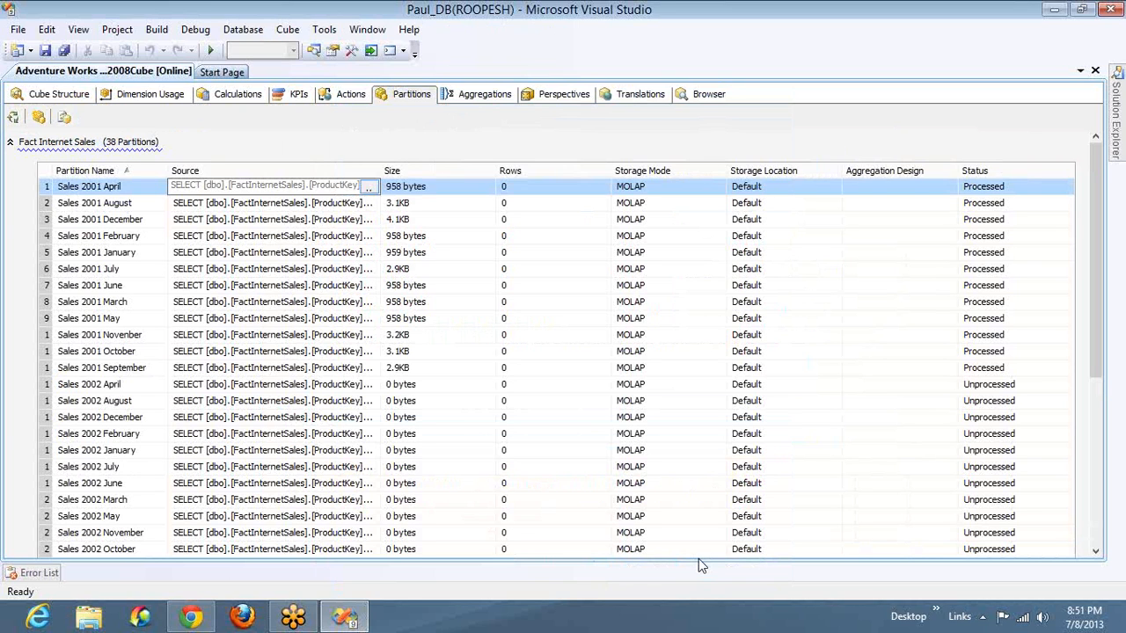
pyautogui.click(959, 149)
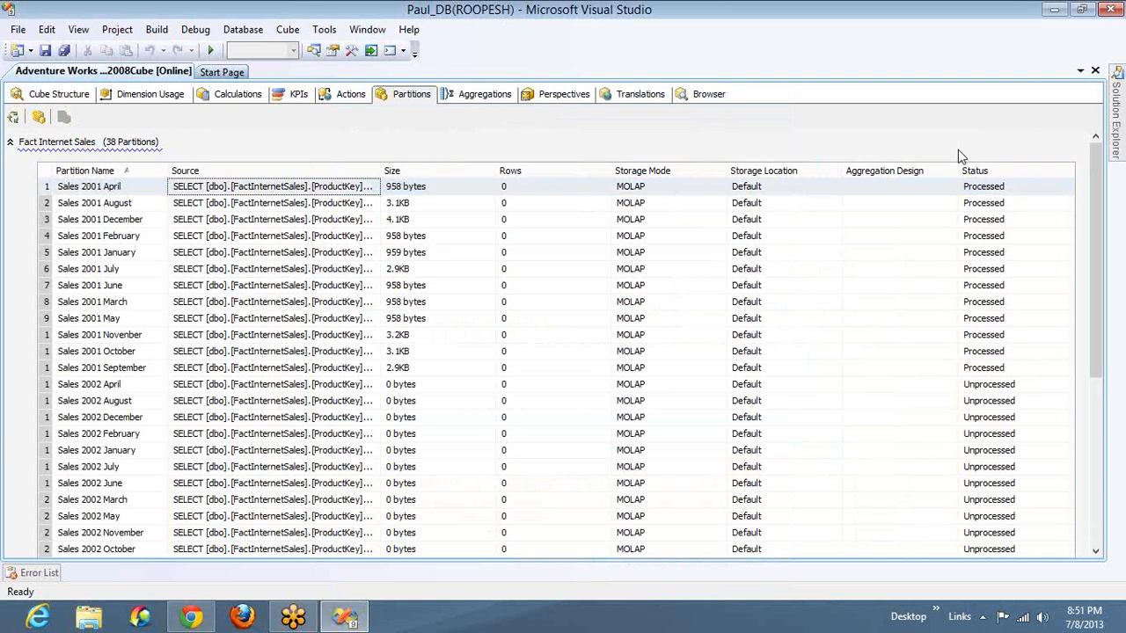
# - Reopen the Sales 2001 April partition source and highlight its query from SELECT through FROM [dbo].[FactInternetSales]
pyautogui.click(375, 191)
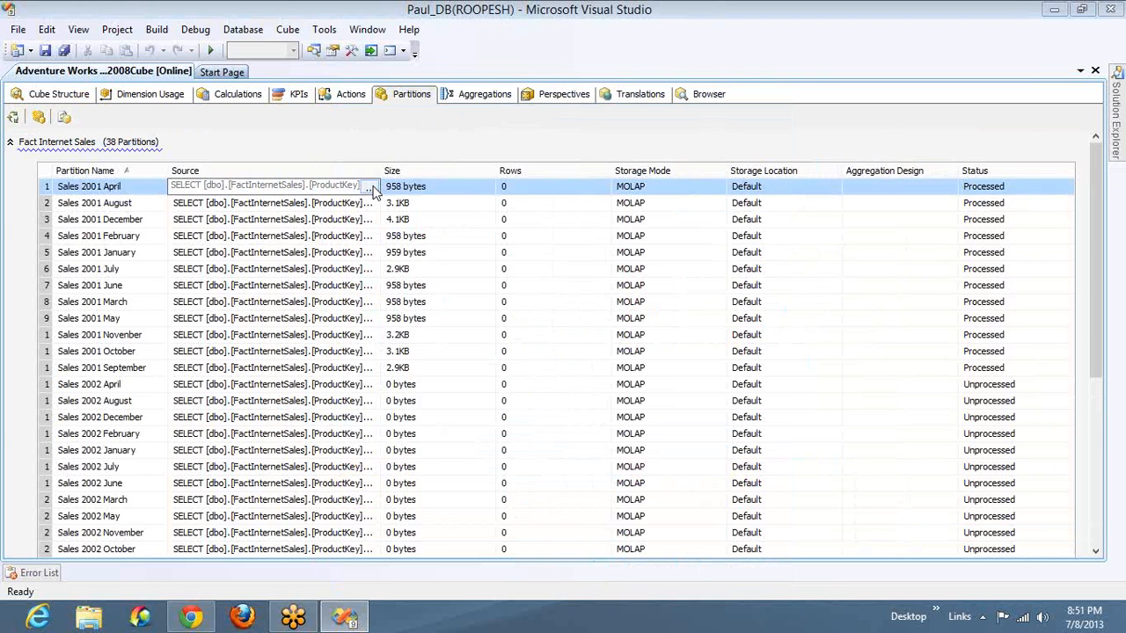
pyautogui.click(371, 188)
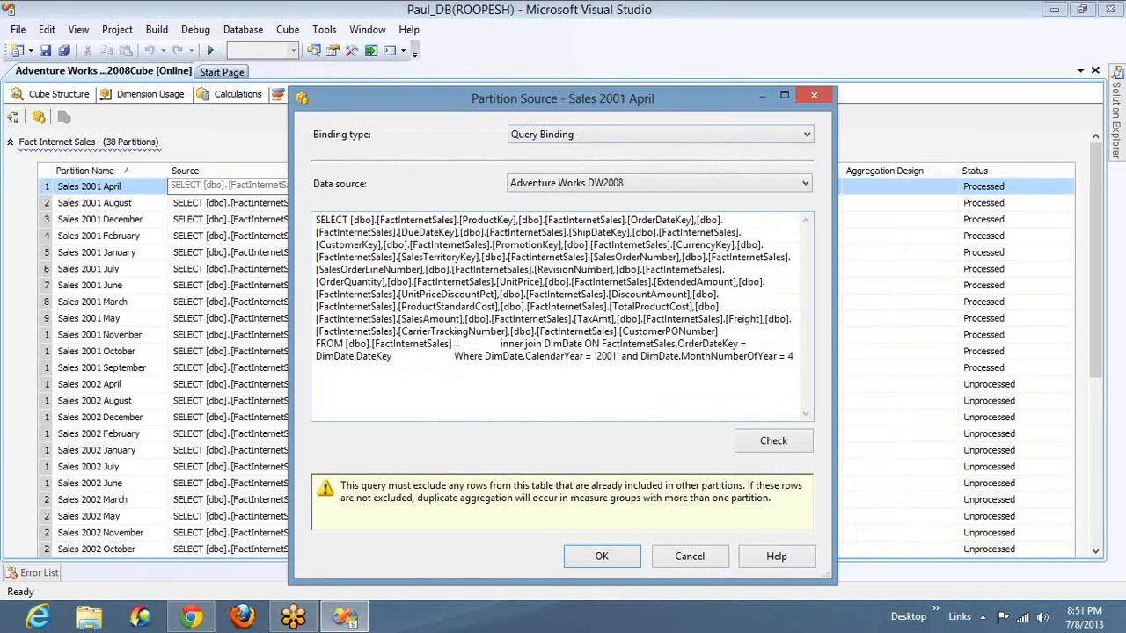
pyautogui.click(457, 344)
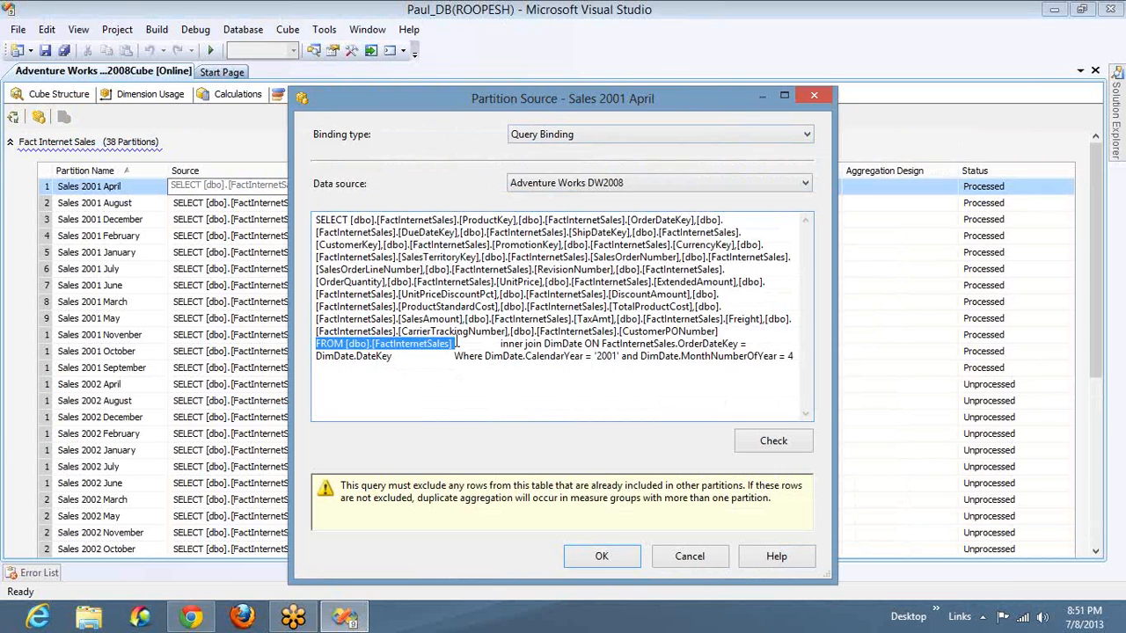
pyautogui.hotkey('ctrl', 'shift', 'Home')
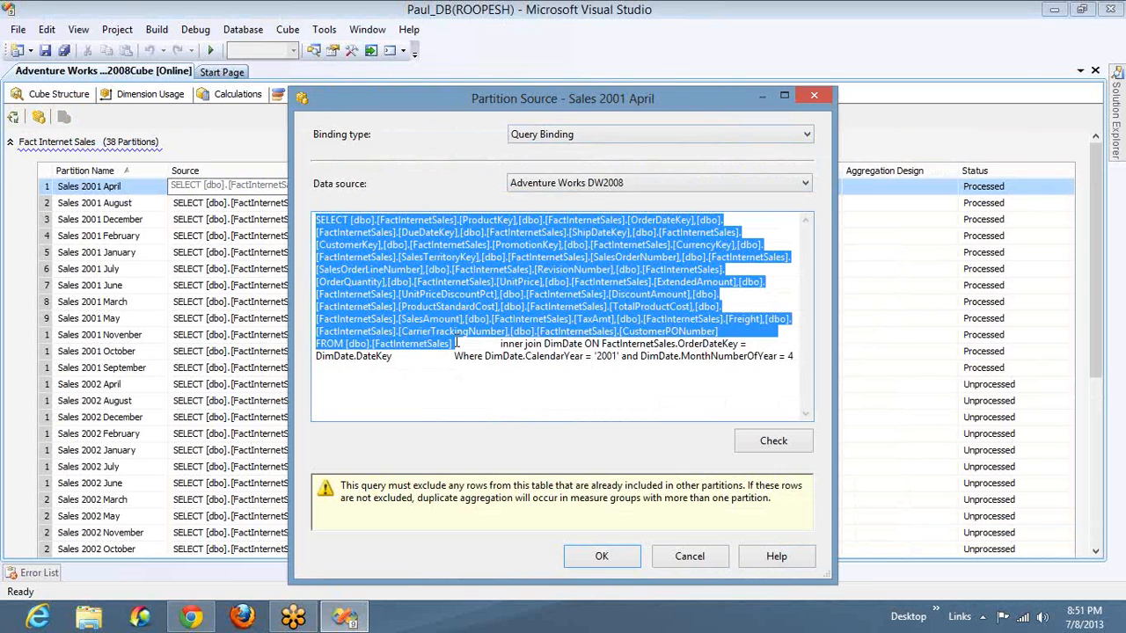
# - Examine the query's inner join to DimDate, its OrderDateKey and DateKey join columns, the FROM clause and the DimDate.CalendarYear filter column
pyautogui.click(474, 346)
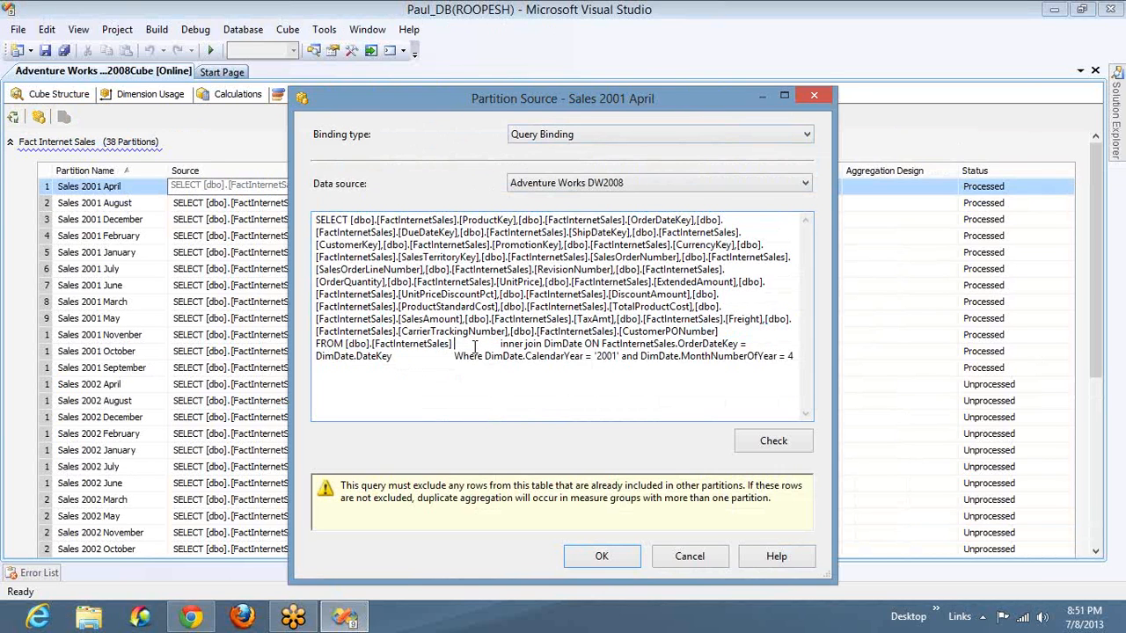
pyautogui.hotkey('shift', 'End')
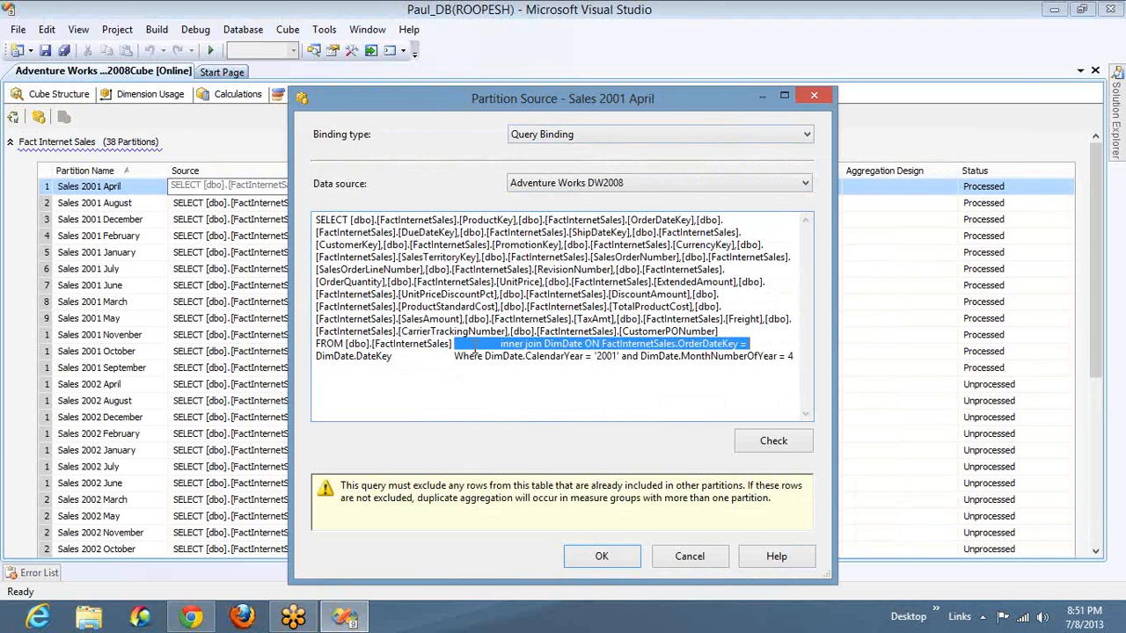
pyautogui.doubleClick(697, 350)
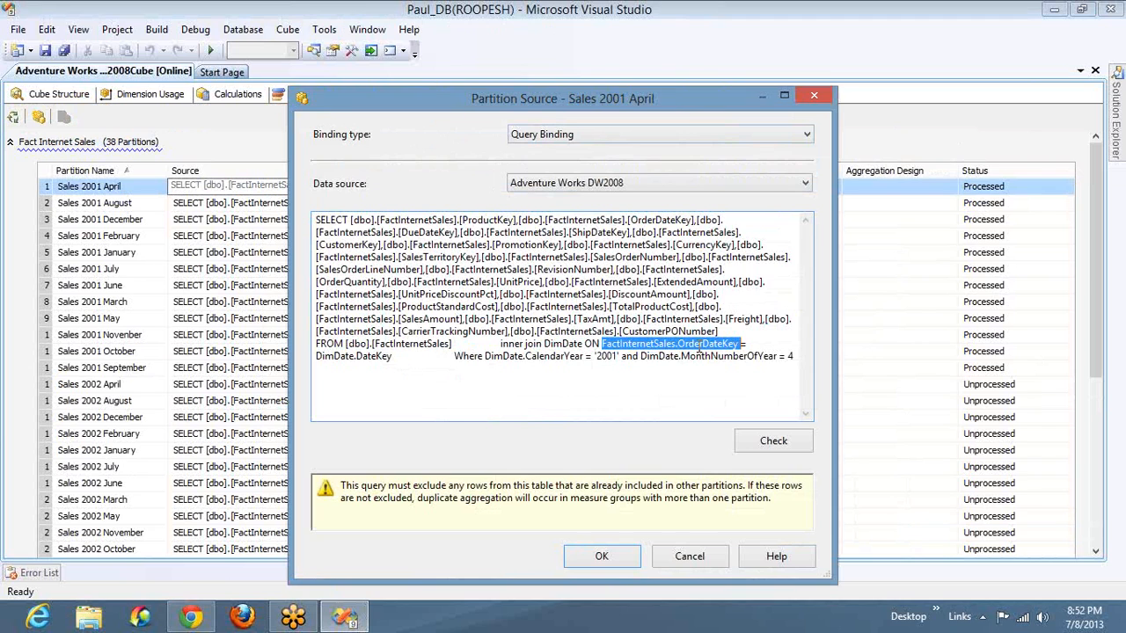
pyautogui.doubleClick(373, 355)
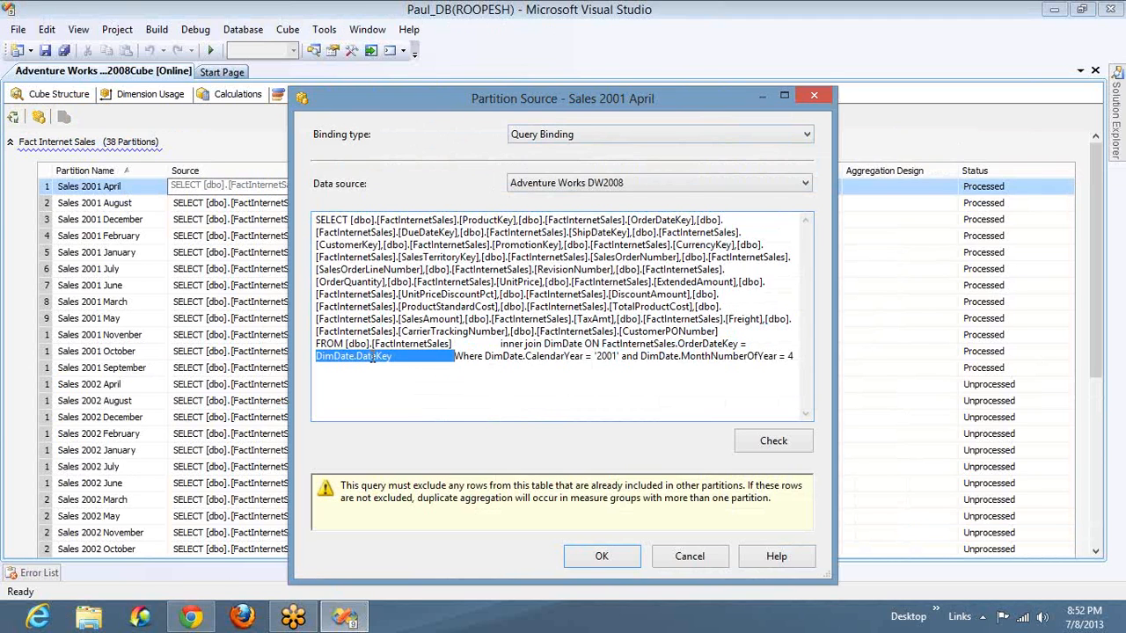
pyautogui.click(465, 343)
pyautogui.hotkey('shift', 'Home')
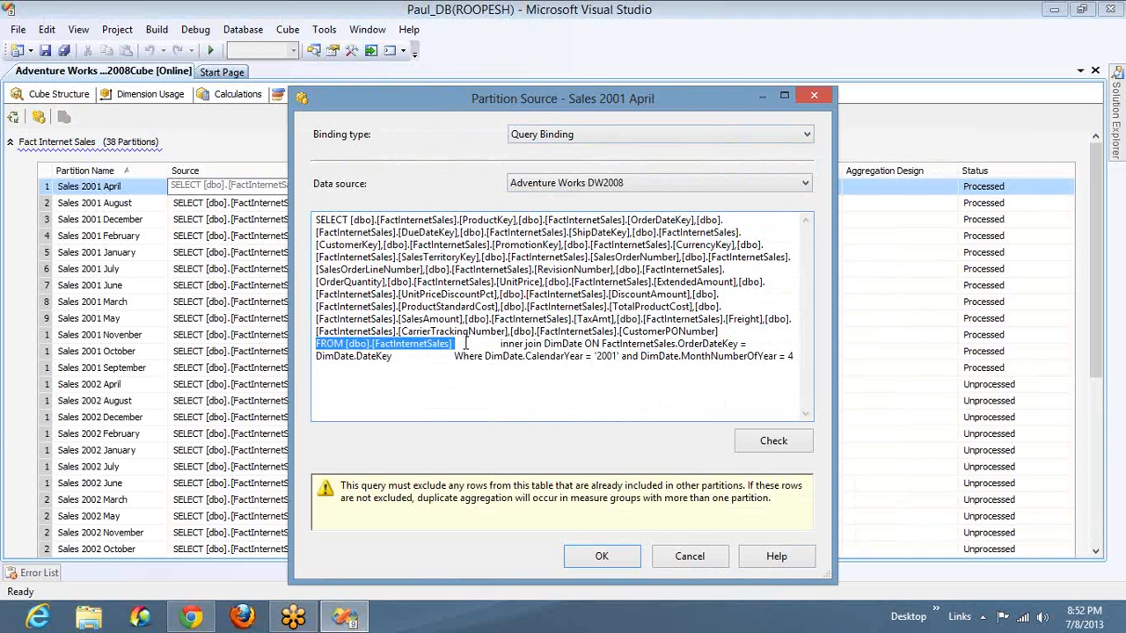
pyautogui.doubleClick(512, 357)
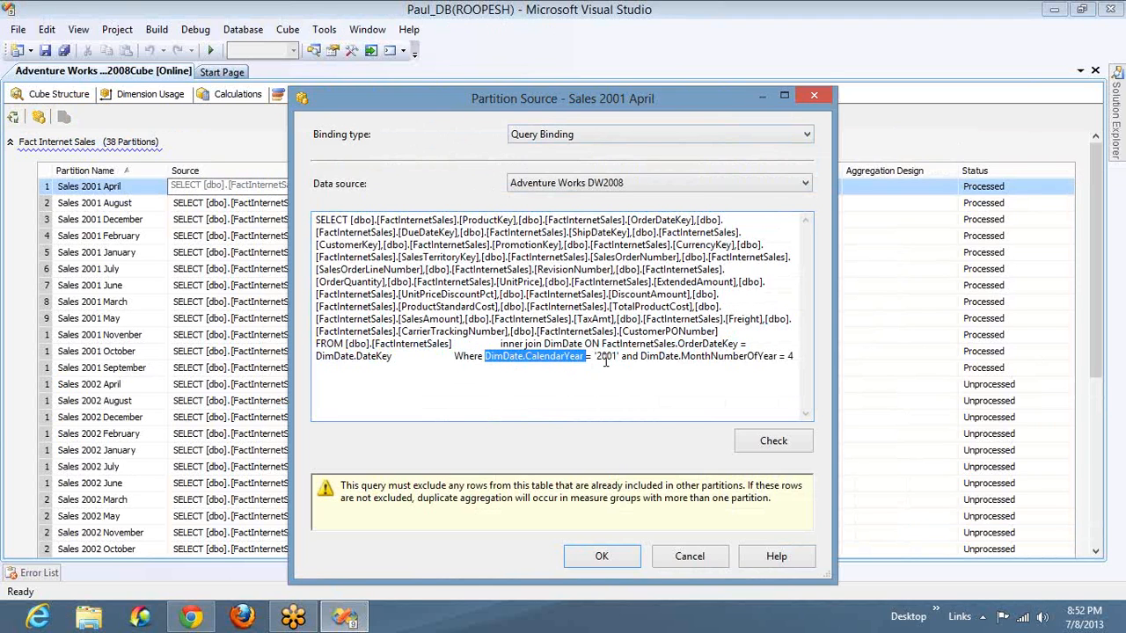
# - Go through the partition query again by highlighting the SELECT part, the full DimDate join, the Where clause and its calendar year value
pyautogui.hotkey('ctrl', 'shift', 'Home')
pyautogui.click(455, 344)
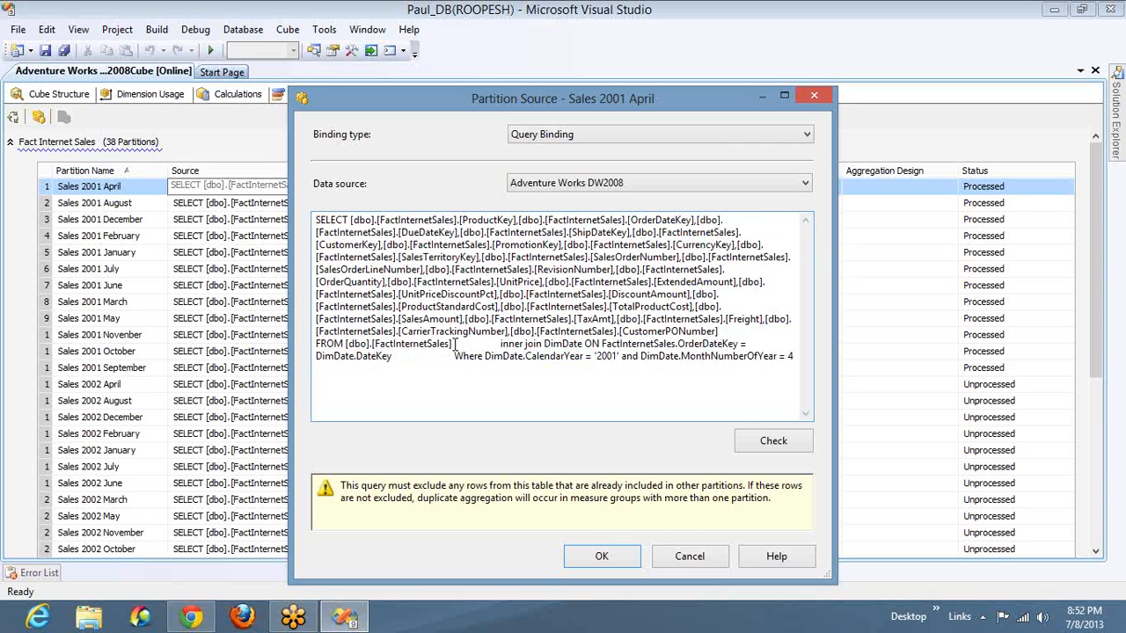
pyautogui.hotkey('ctrl', 'shift', 'Home')
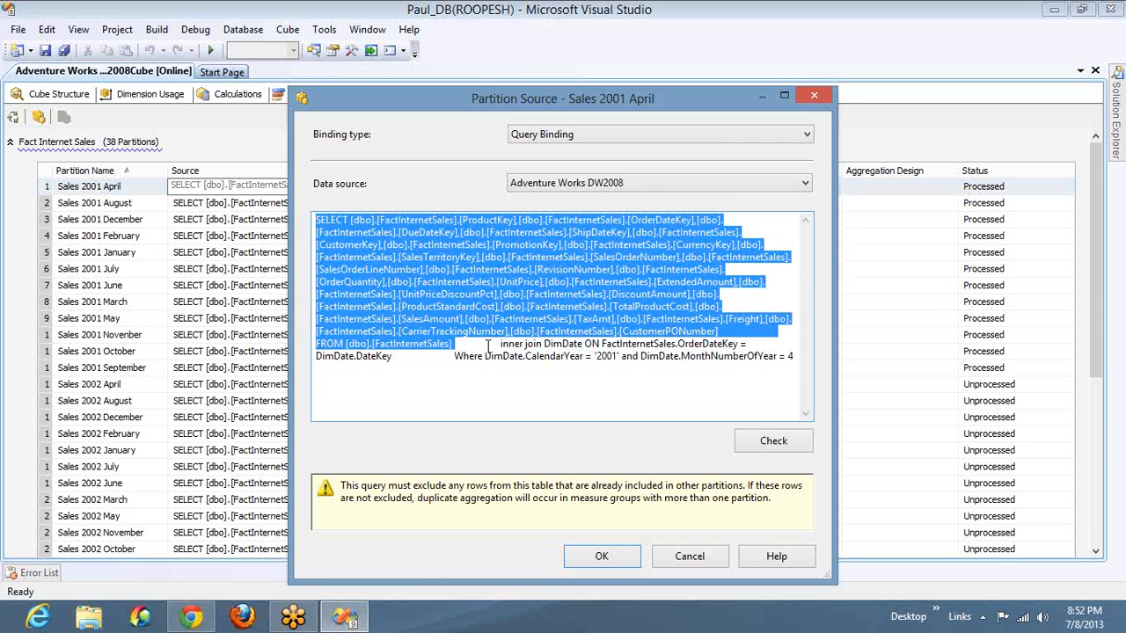
pyautogui.click(499, 344)
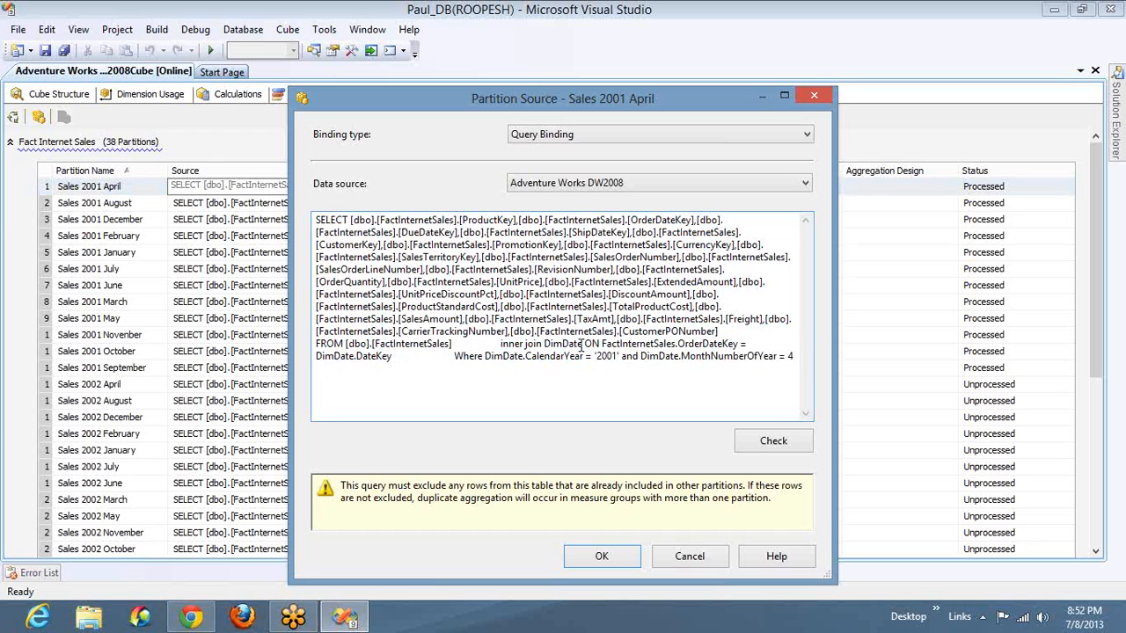
pyautogui.keyDown('shift'); pyautogui.click(581, 345); pyautogui.keyUp('shift')
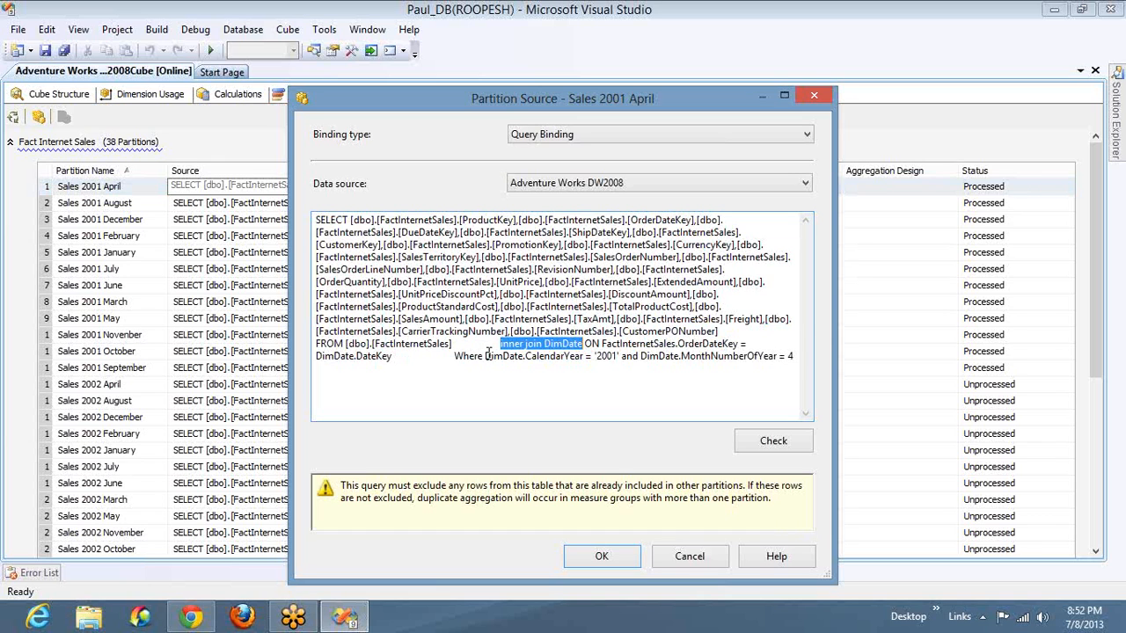
pyautogui.keyDown('shift'); pyautogui.click(405, 358); pyautogui.keyUp('shift')
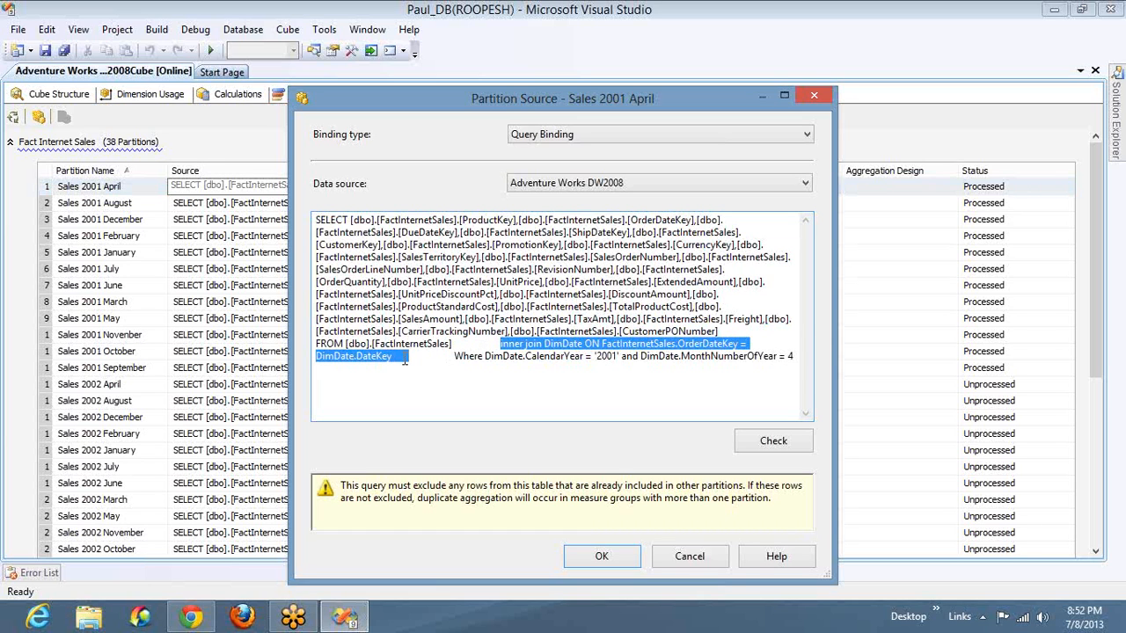
pyautogui.click(454, 358)
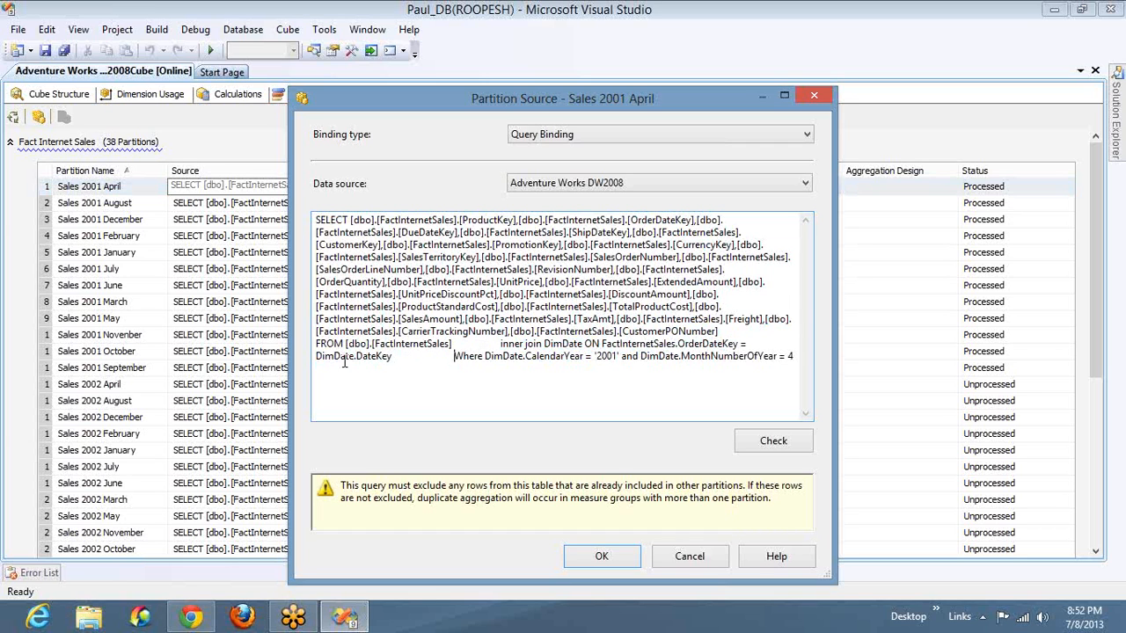
pyautogui.hotkey('shift', 'End')
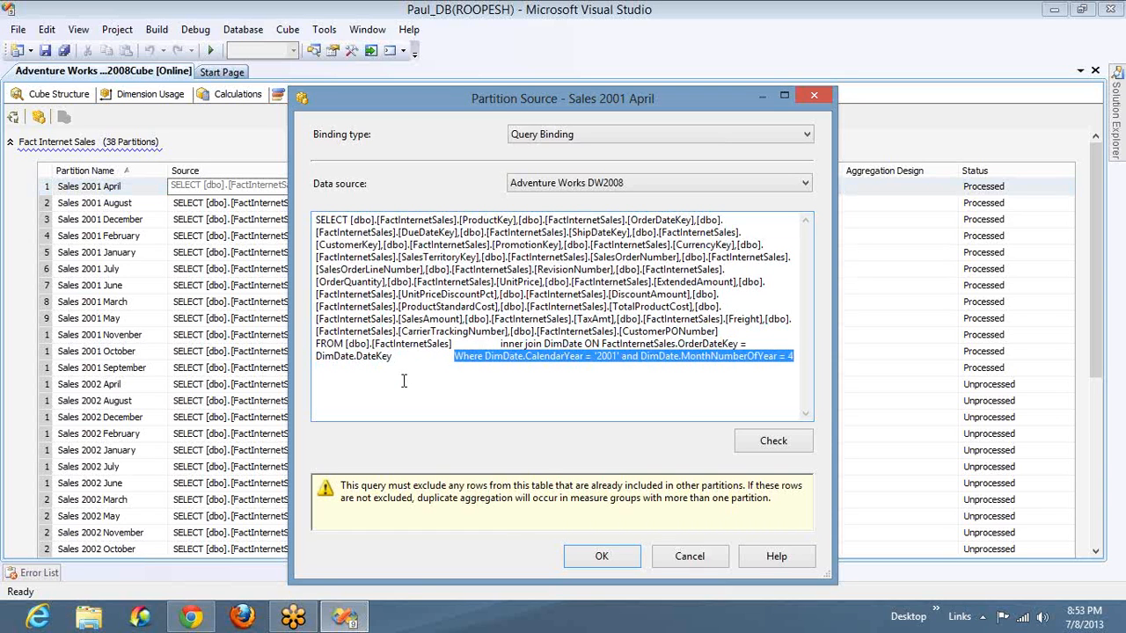
pyautogui.doubleClick(605, 357)
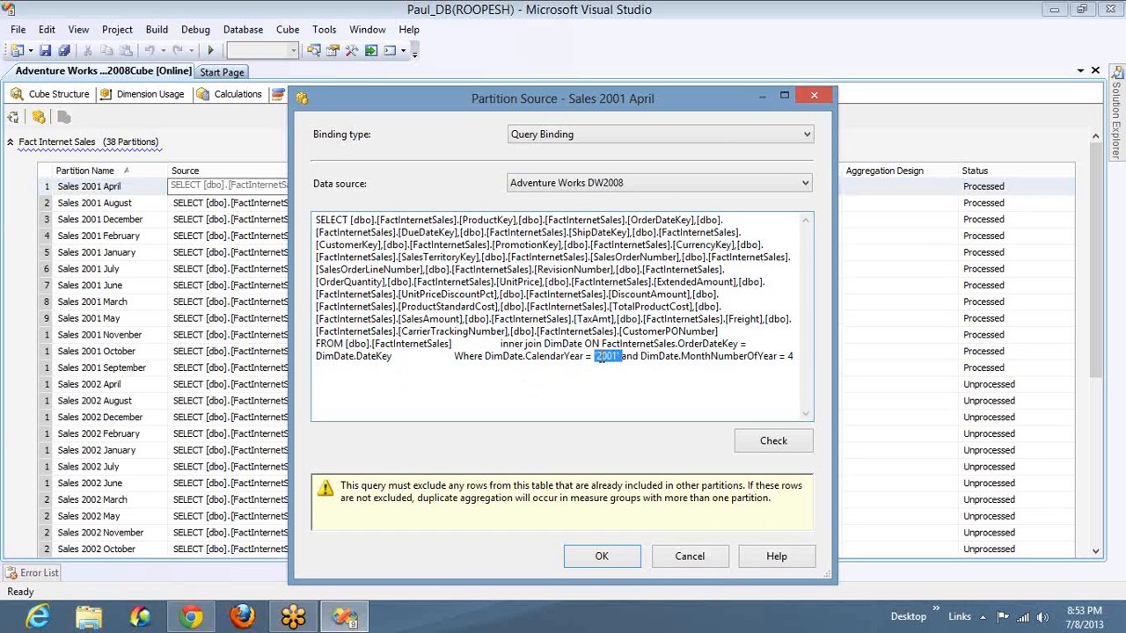